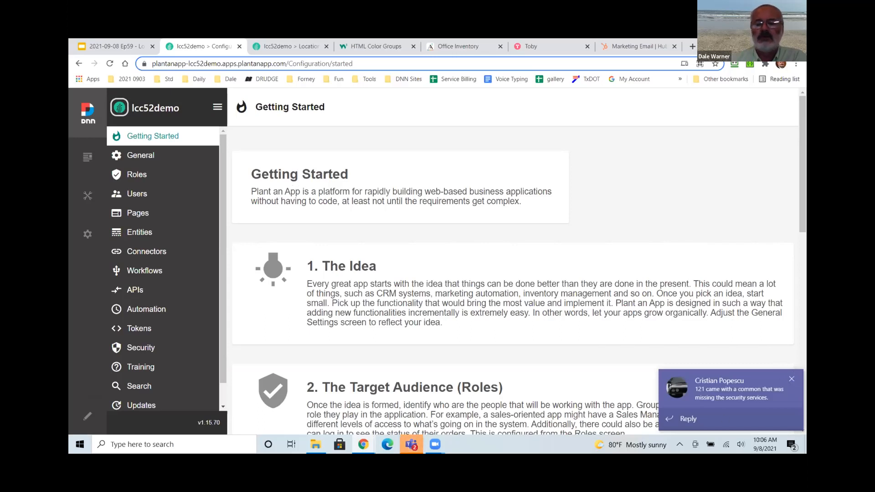
# Dismiss the Teams toast, review the Artwork entity's settings, then return to the lcc52demo home page.
pyautogui.click(791, 379)
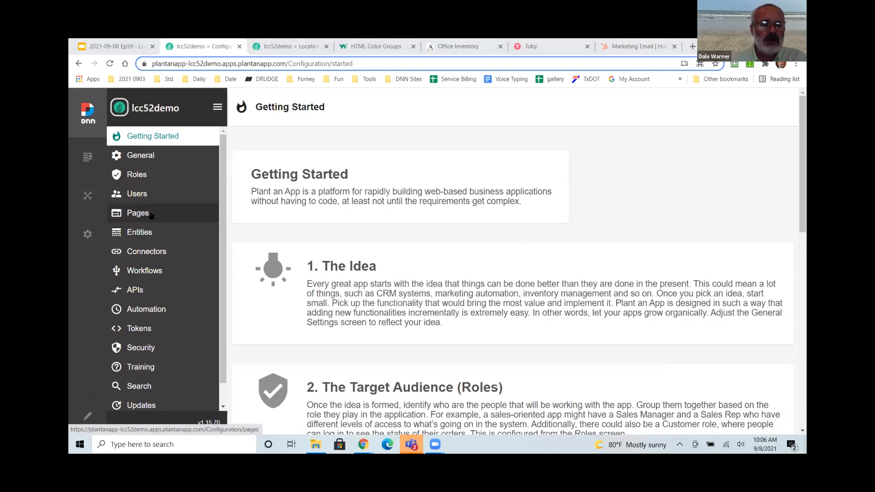
pyautogui.click(139, 233)
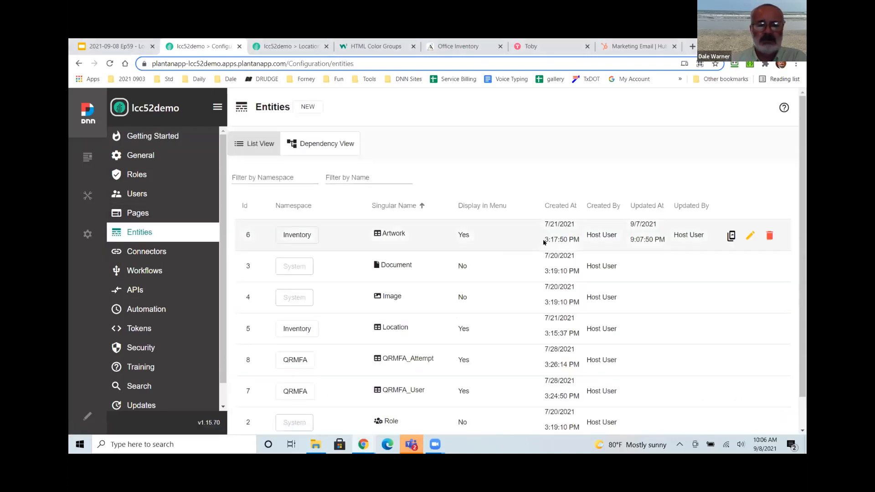
pyautogui.click(750, 236)
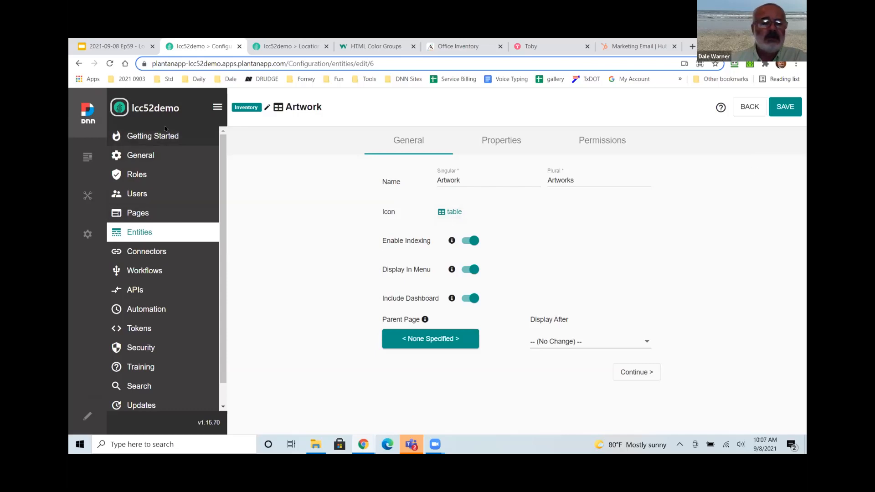
pyautogui.click(163, 110)
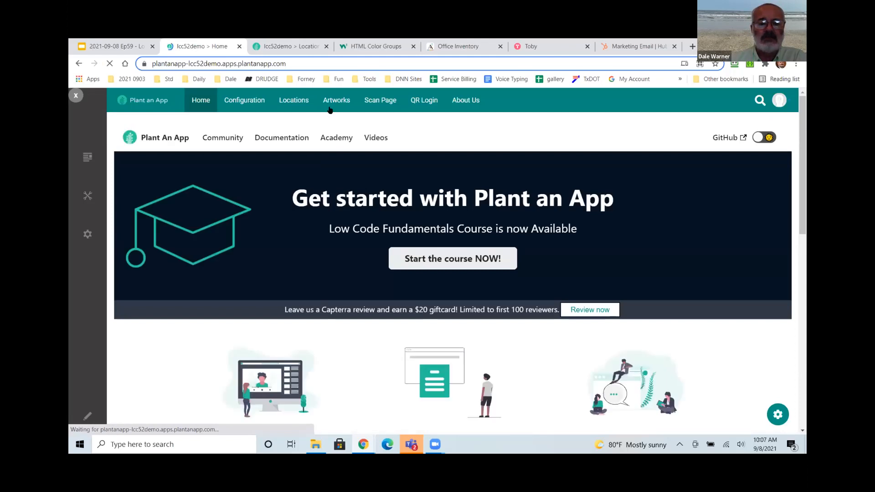
# Go to the Artworks list page and start configuring the first Untitled KPI tile.
pyautogui.click(337, 100)
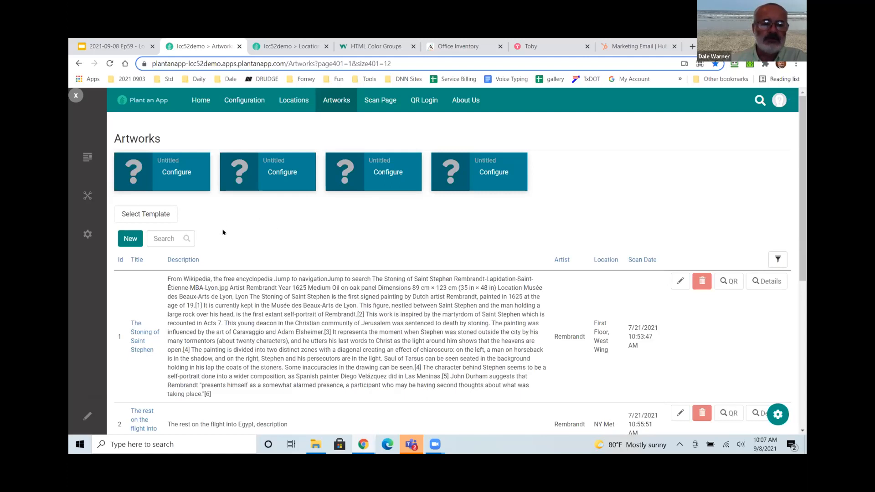
pyautogui.click(183, 174)
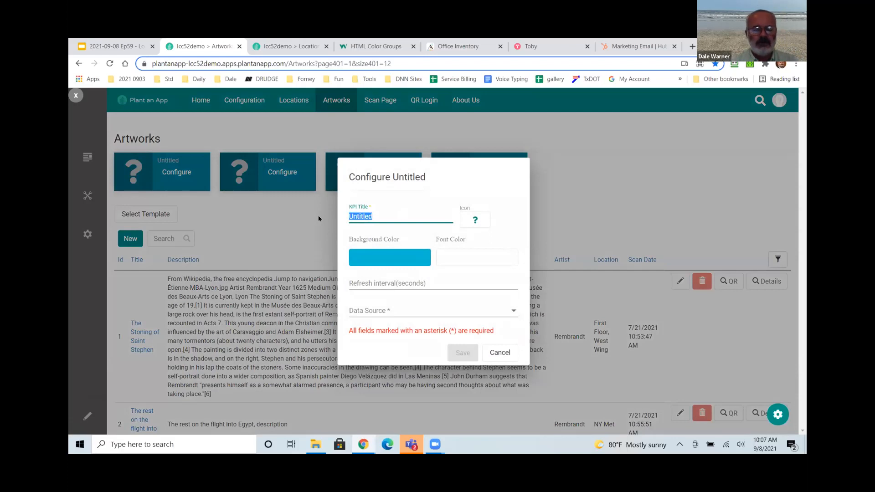
# Title the first tile 'Total Artwork' with the portrait icon and a 10-second refresh interval.
pyautogui.write('Total Artwork')
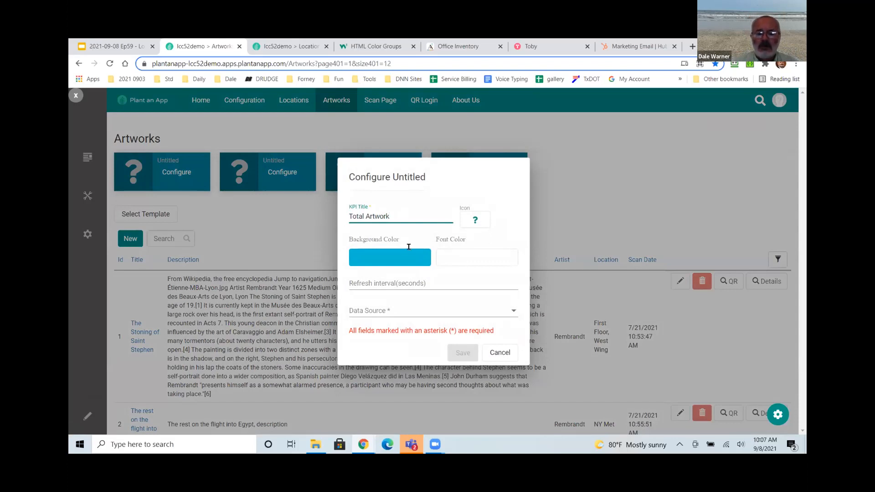
pyautogui.click(471, 219)
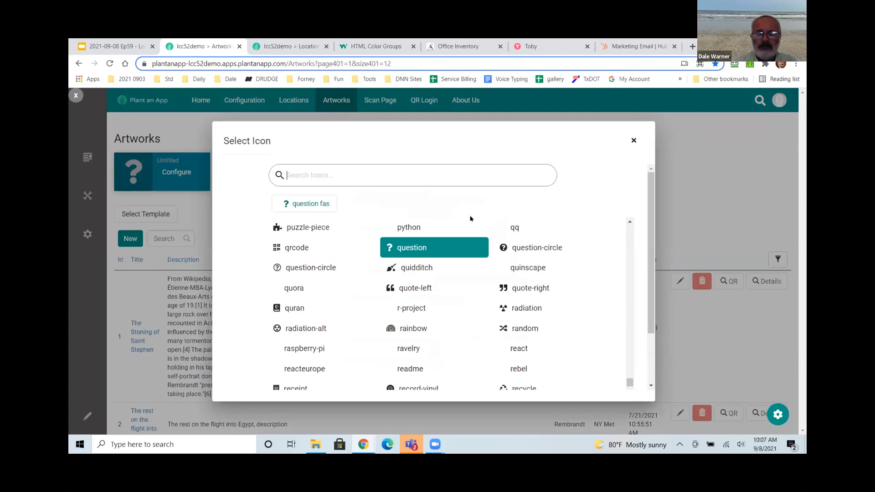
pyautogui.write('port')
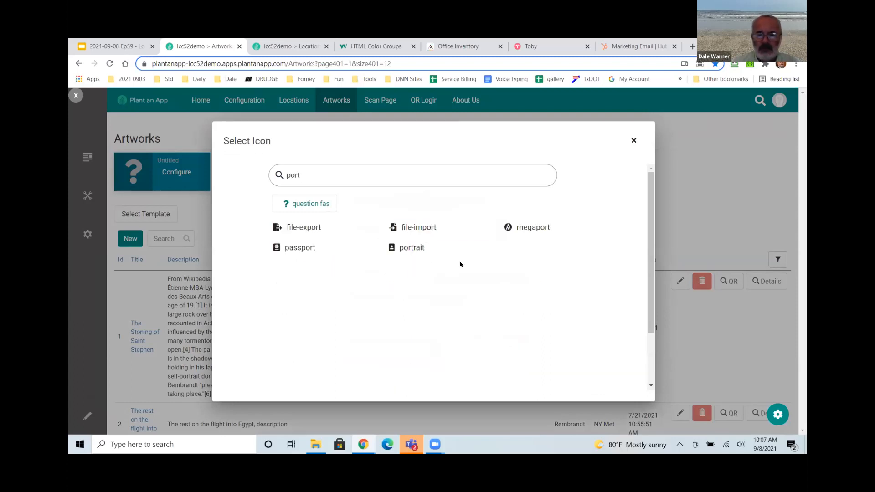
pyautogui.click(413, 255)
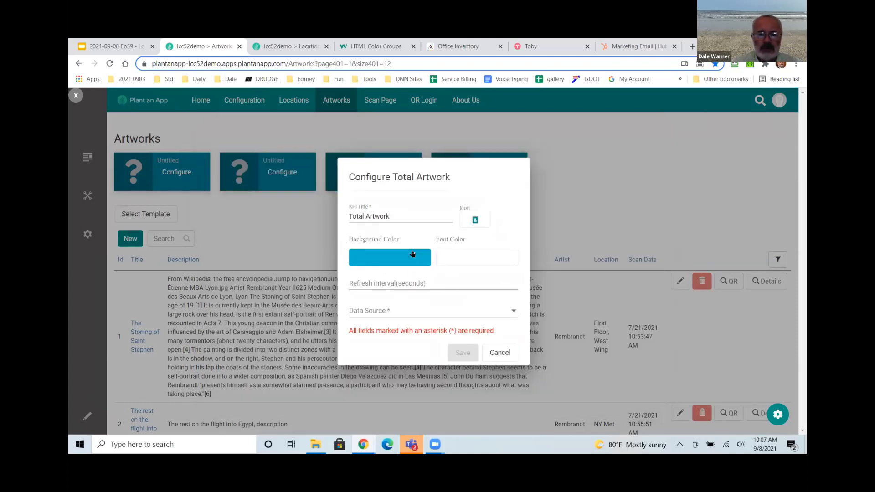
pyautogui.click(423, 283)
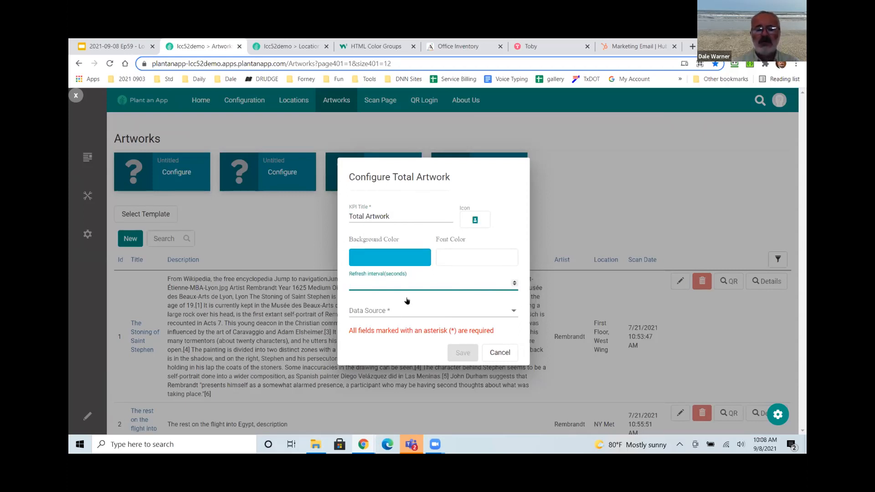
pyautogui.write('10')
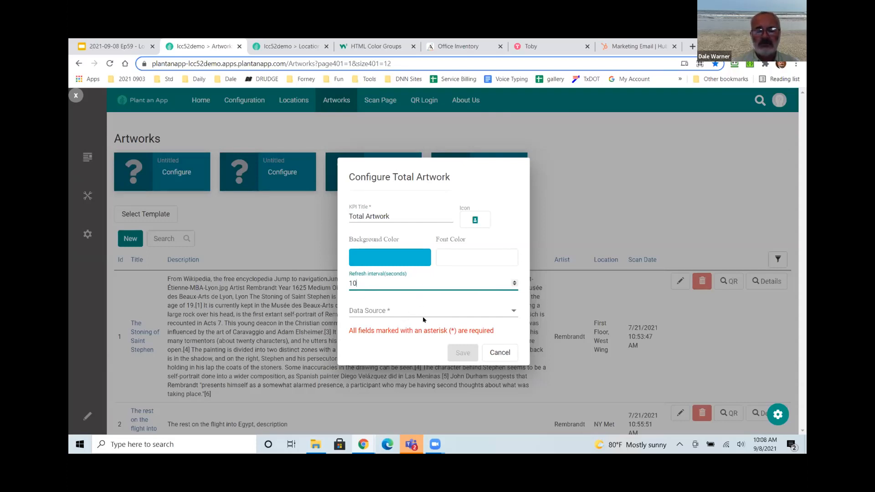
# Base the tile on the Artwork entity from Entities, using the Count aggregate function.
pyautogui.click(512, 312)
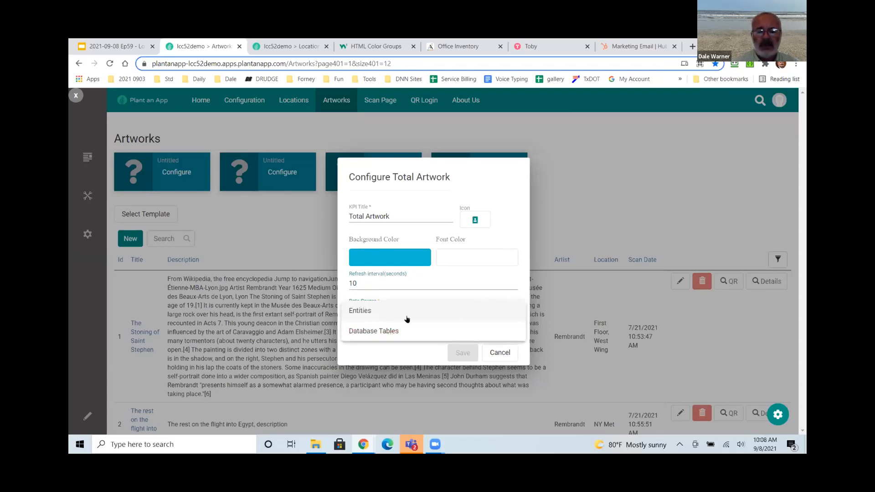
pyautogui.click(363, 312)
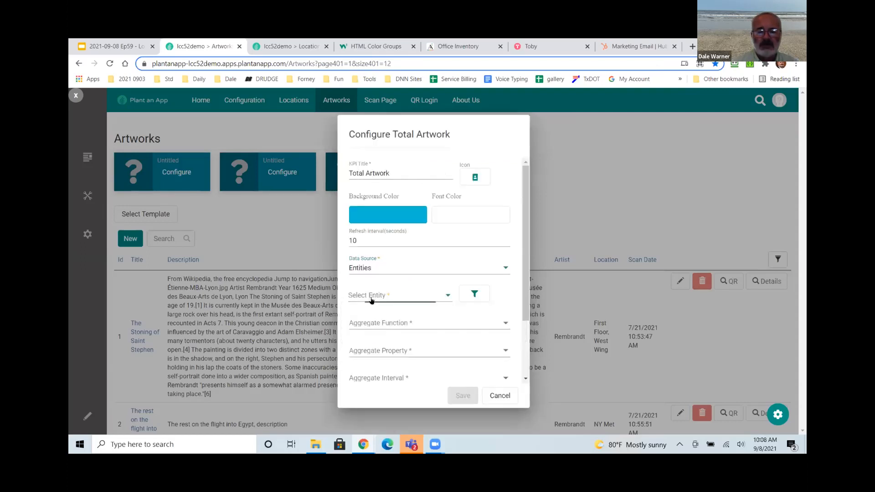
pyautogui.click(372, 300)
pyautogui.click(371, 315)
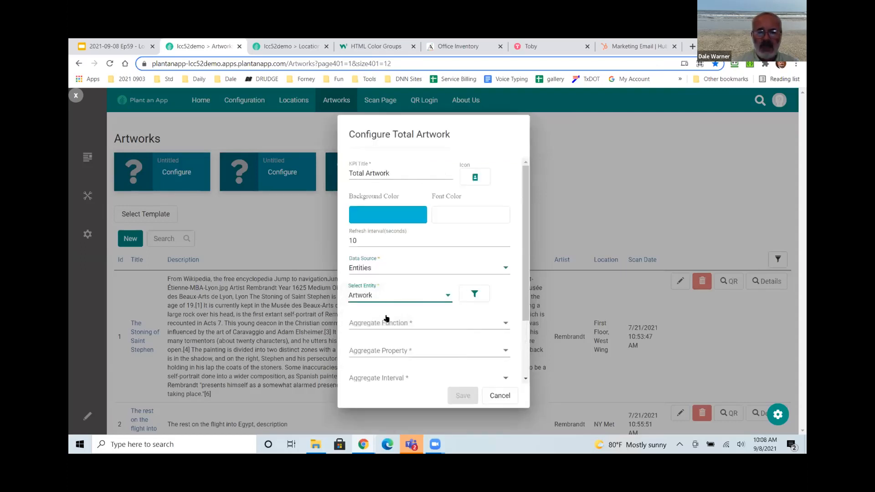
pyautogui.click(446, 323)
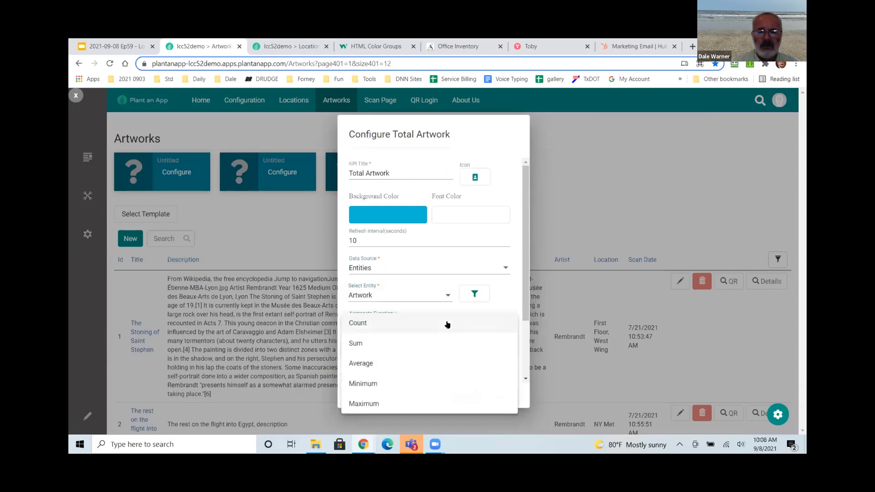
pyautogui.click(360, 324)
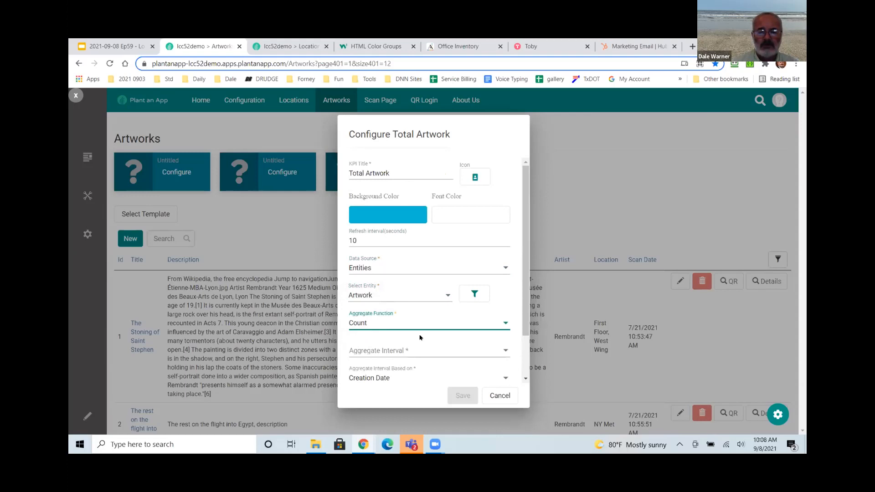
# Set the interval to All Time and the formatter to Integer Number, then save the tile.
pyautogui.scroll(-2, 420, 338)
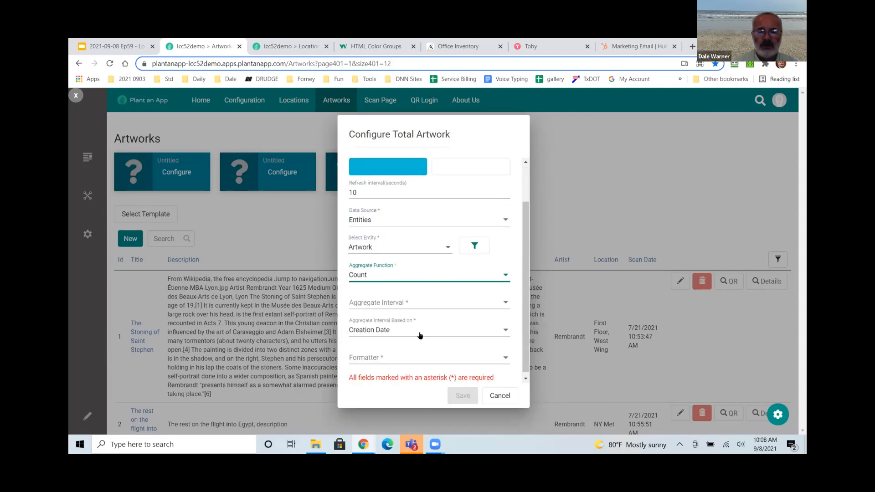
pyautogui.click(403, 298)
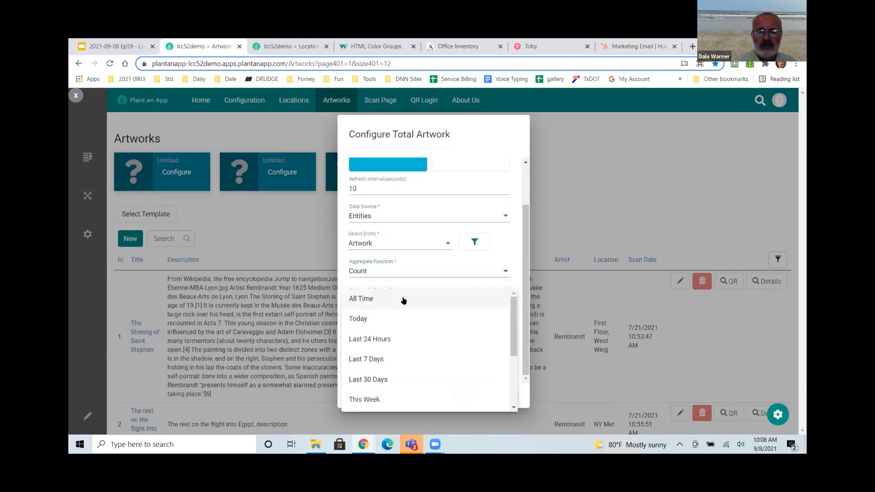
pyautogui.click(360, 300)
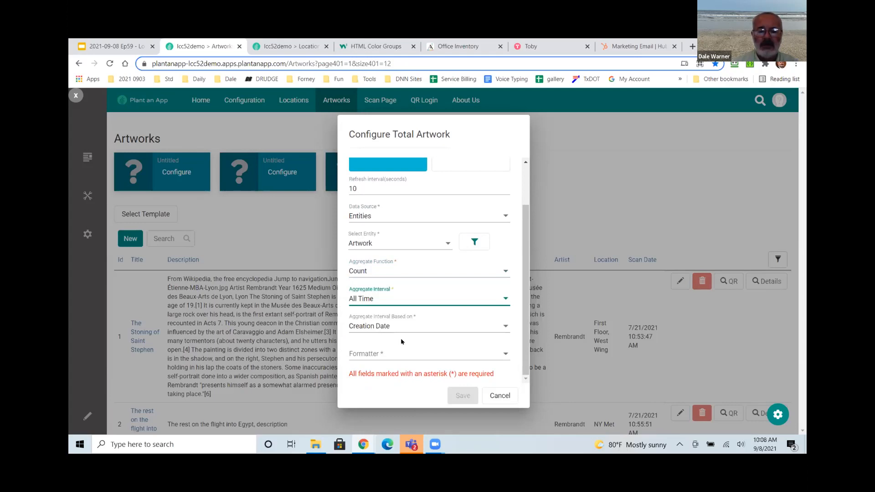
pyautogui.click(380, 354)
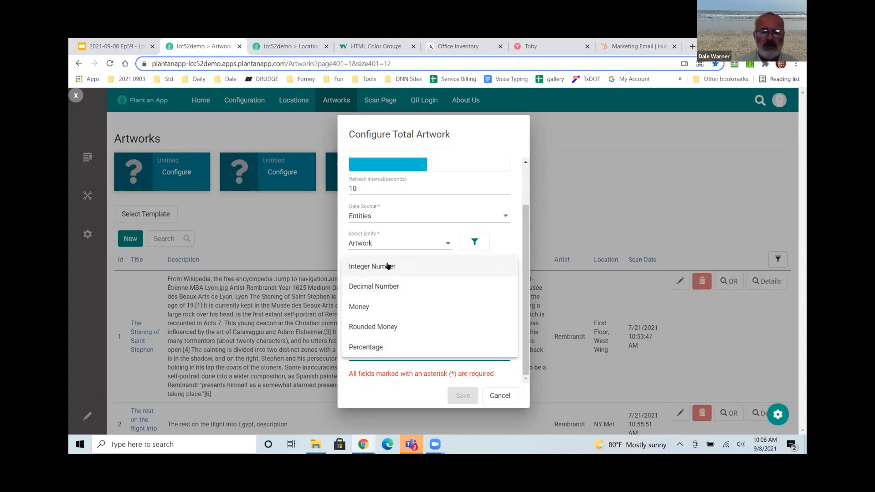
pyautogui.click(387, 267)
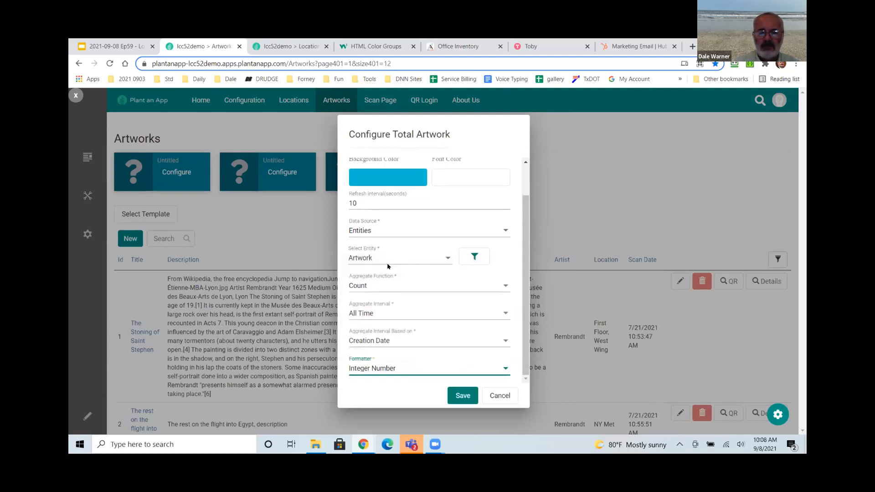
pyautogui.click(463, 396)
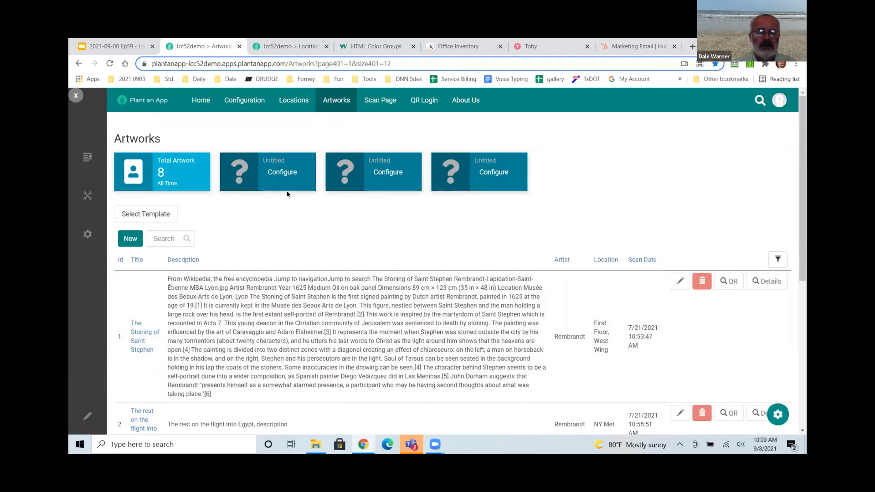
# Look over the Locations list, including Vault, then switch back to the Artworks tab.
pyautogui.click(282, 46)
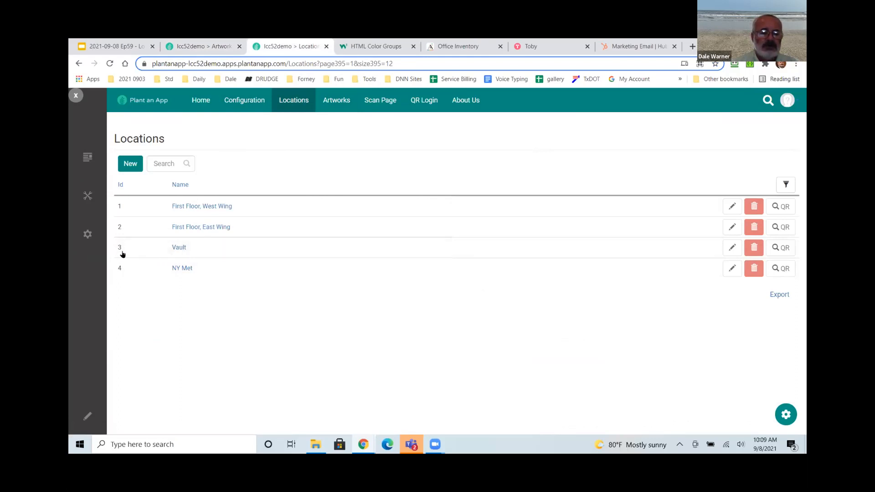
pyautogui.click(195, 46)
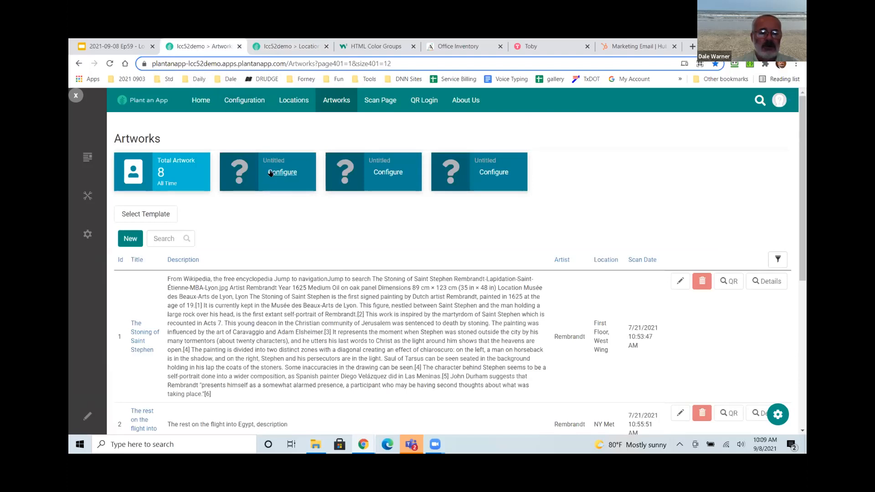
# Title the second tile 'In the Vault' and base it on the Artwork entity.
pyautogui.click(270, 173)
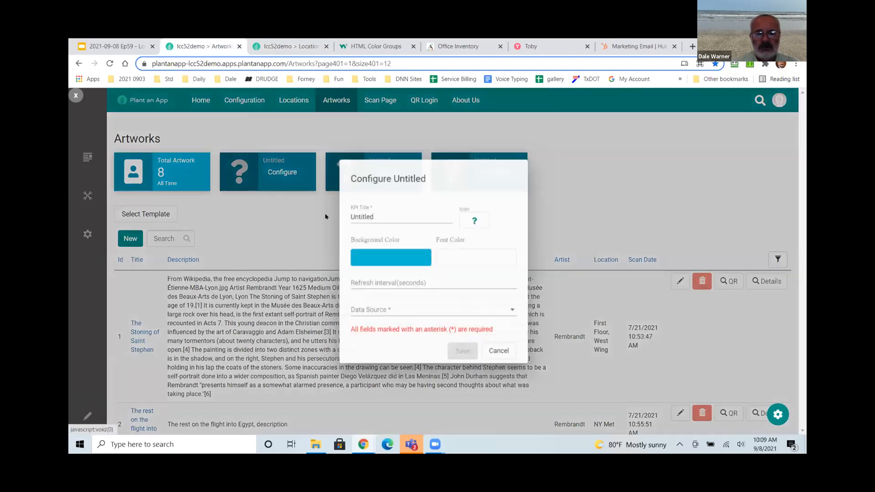
pyautogui.write('in')
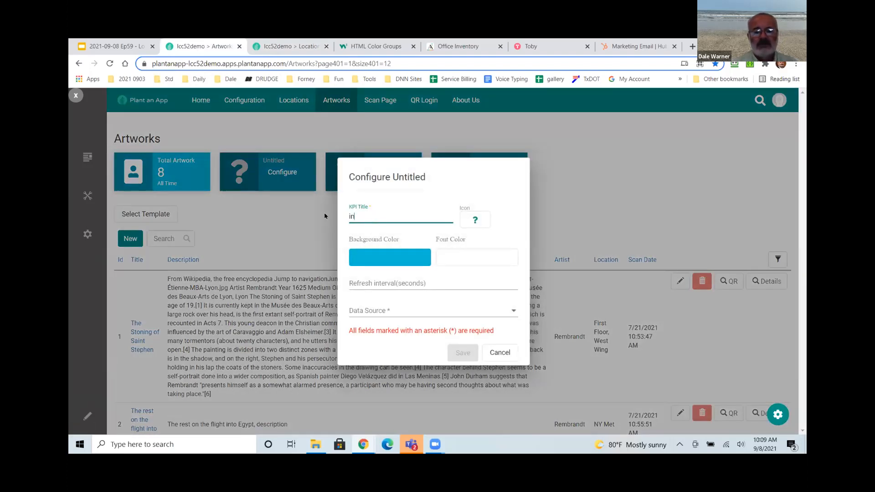
pyautogui.write('In the Vault')
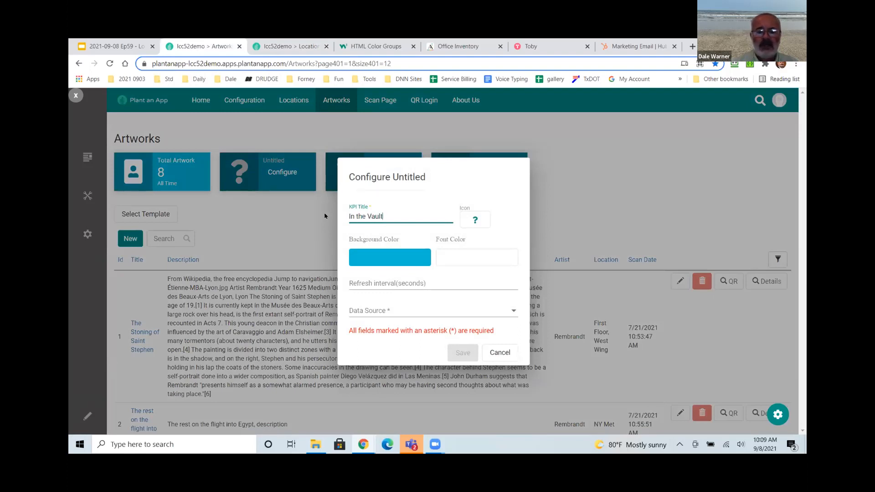
pyautogui.write('0')
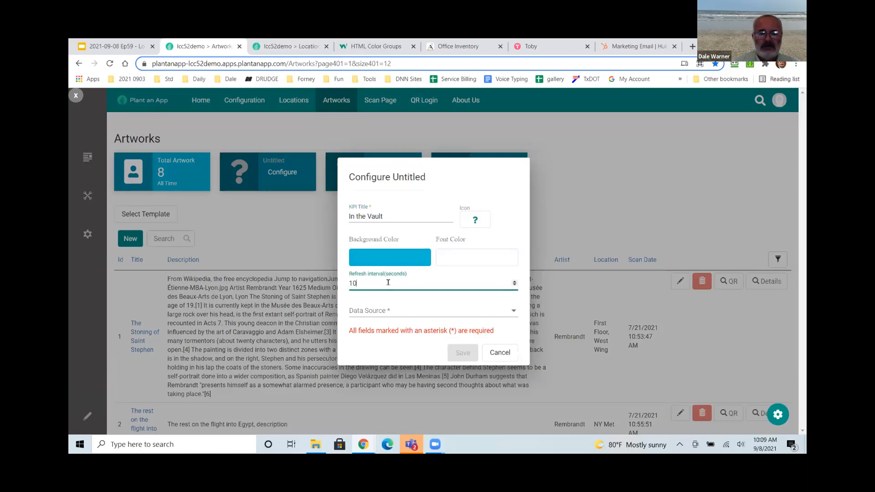
pyautogui.click(383, 310)
pyautogui.click(382, 312)
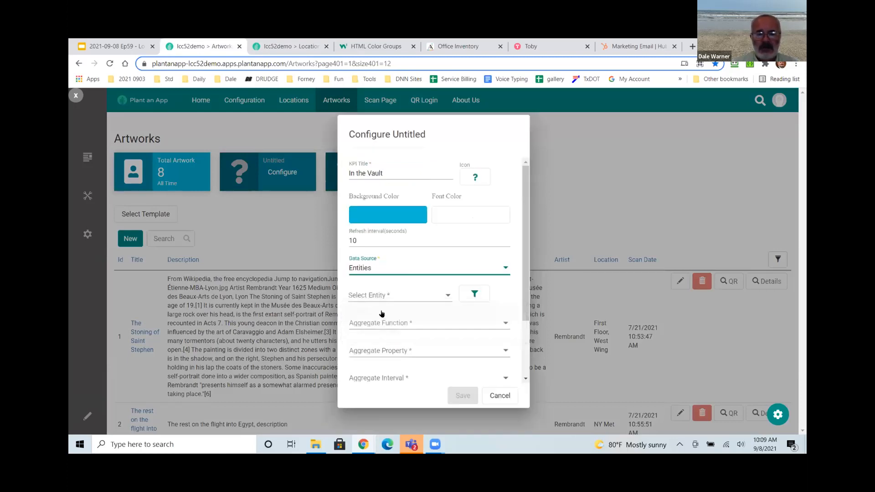
pyautogui.click(383, 296)
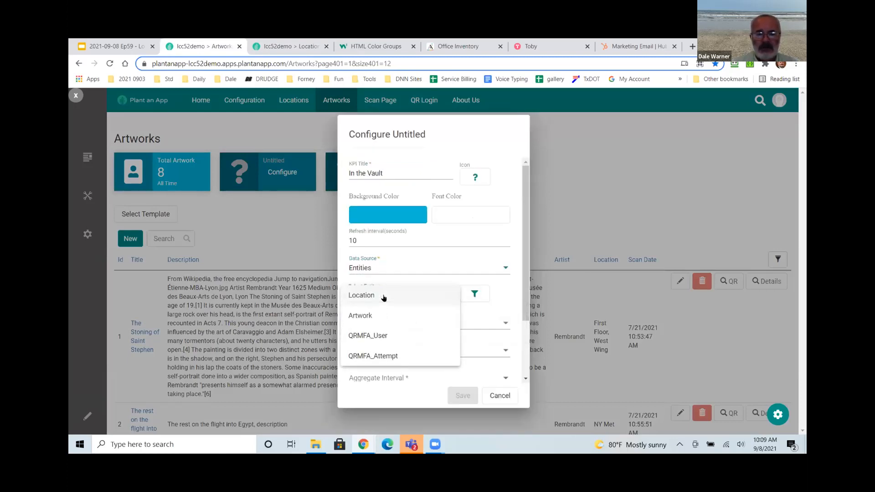
pyautogui.click(360, 315)
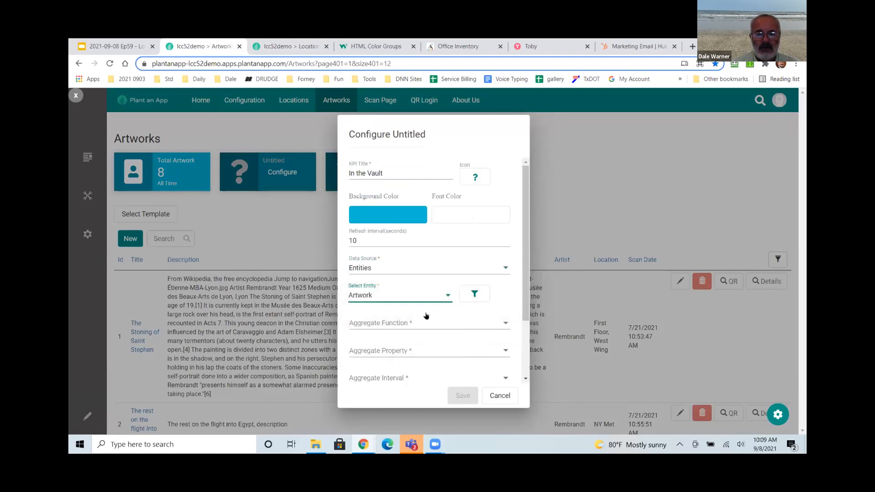
# Add a Where filter on Location, checking the Vault's id in the Locations list.
pyautogui.click(471, 294)
pyautogui.click(376, 326)
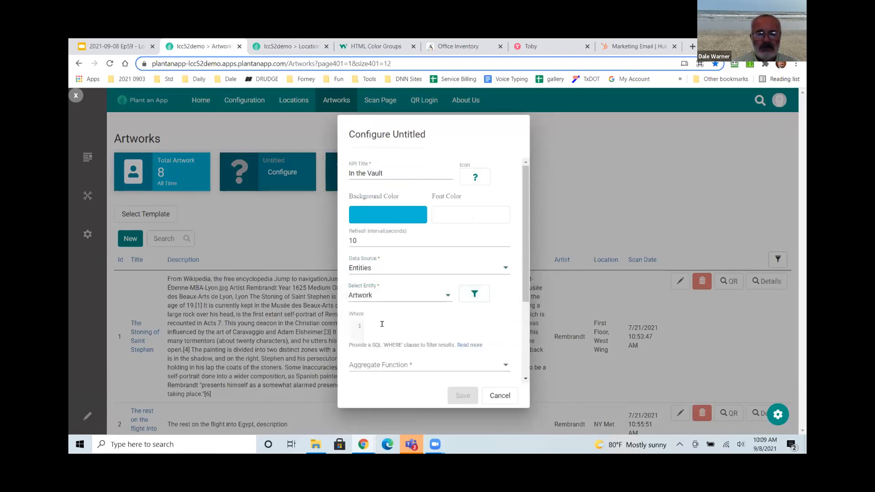
pyautogui.write('Location = 3')
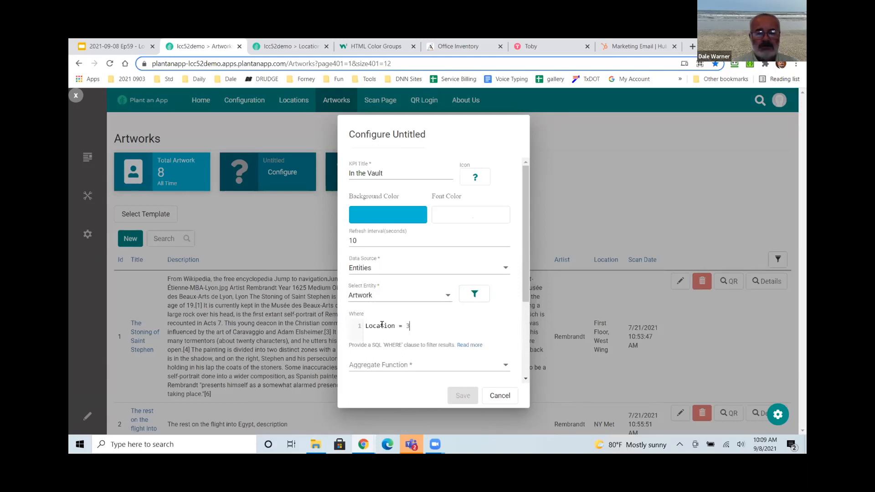
pyautogui.click(291, 47)
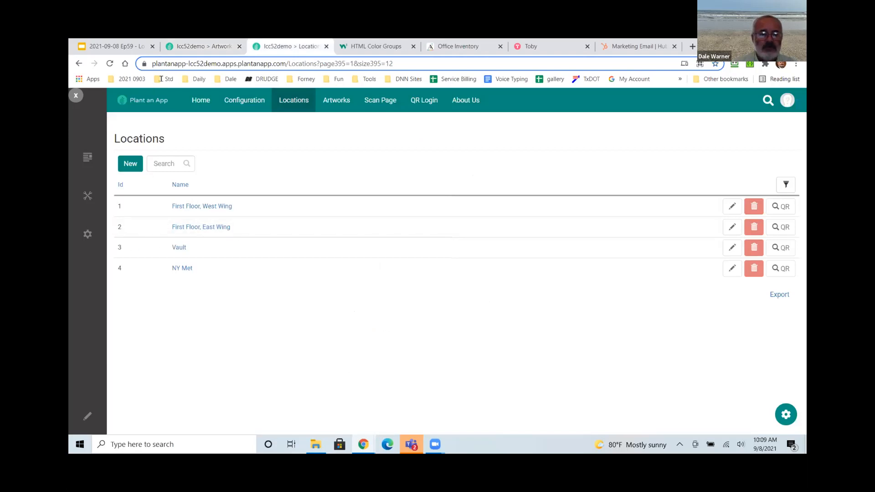
pyautogui.click(201, 46)
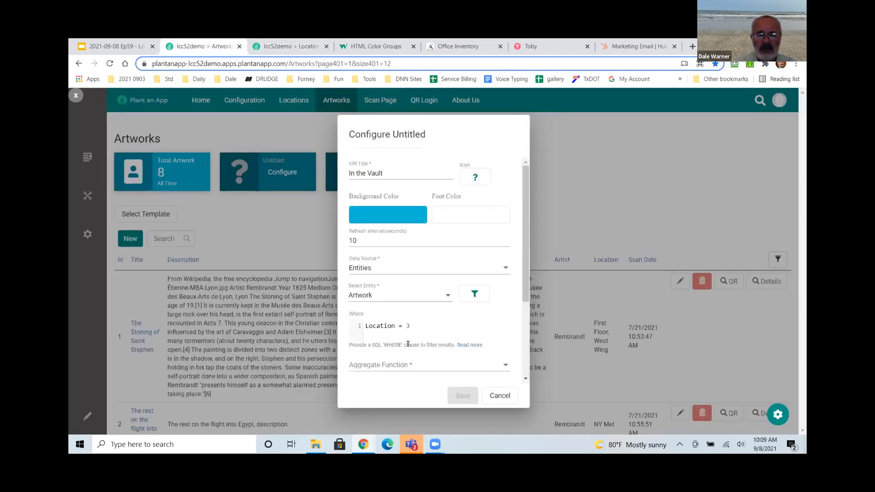
# Set Count, All Time and Integer Number, then save the In the Vault tile.
pyautogui.scroll(-2, 410, 339)
pyautogui.click(397, 269)
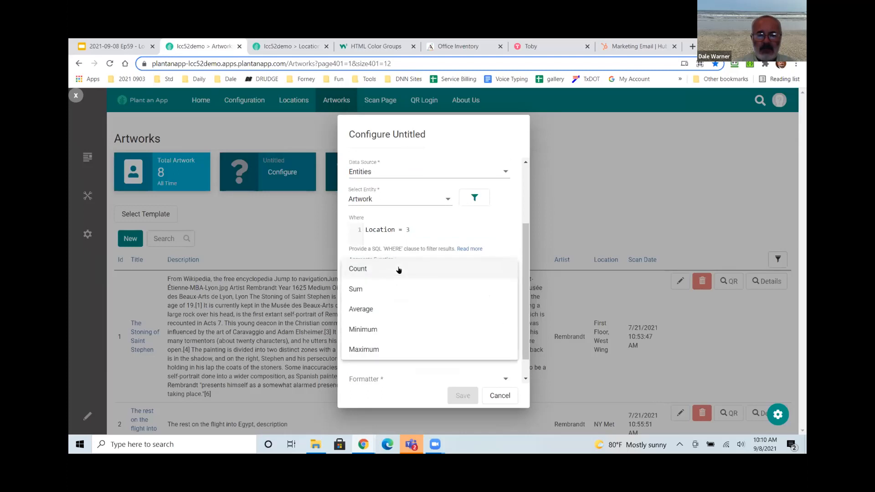
pyautogui.click(371, 271)
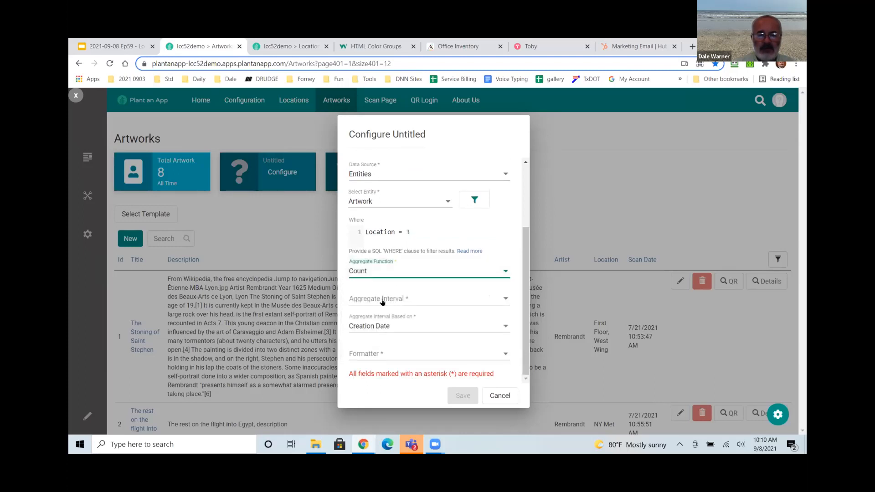
pyautogui.click(383, 301)
pyautogui.click(361, 298)
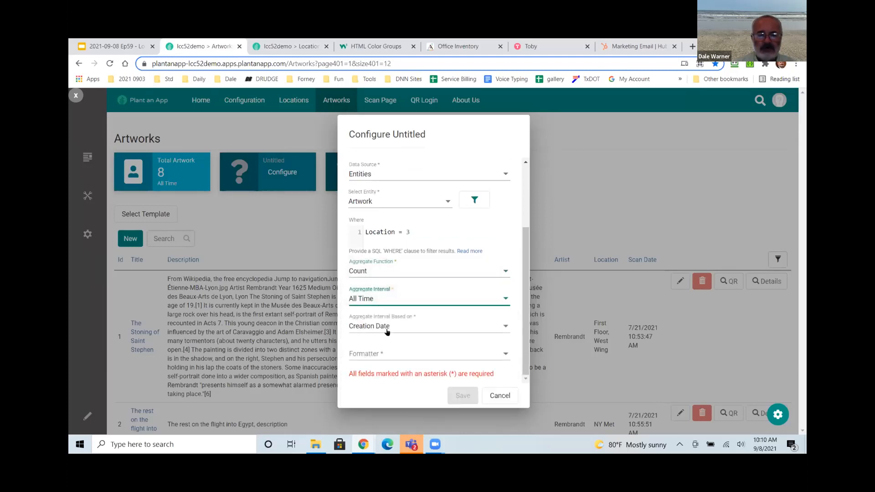
pyautogui.click(387, 357)
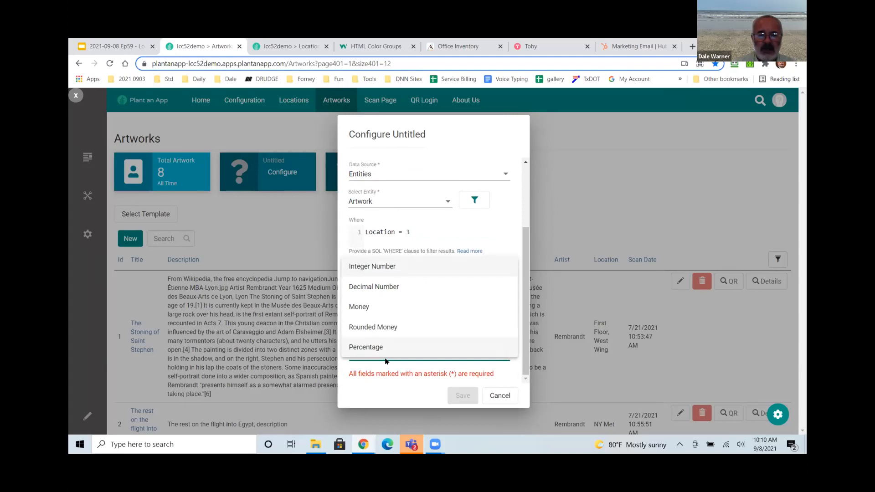
pyautogui.click(379, 268)
pyautogui.click(464, 395)
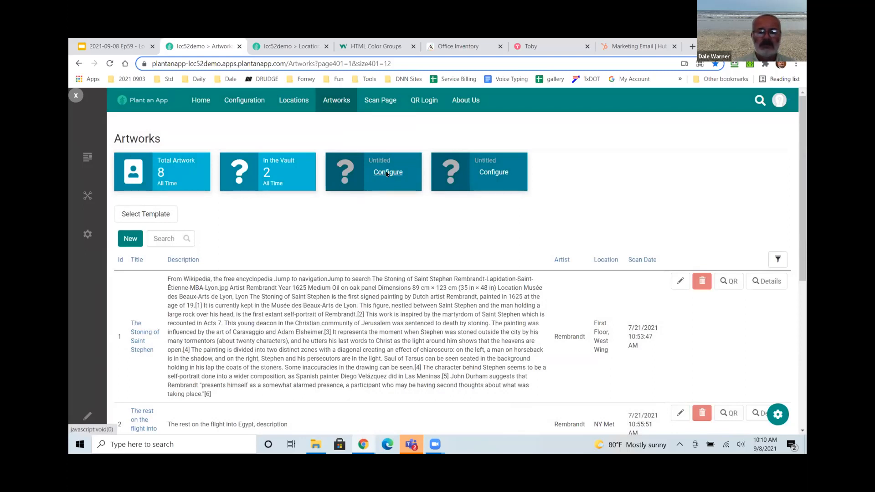
# Title the third tile 'On Display' with a 10-second refresh, based on the Artwork entity.
pyautogui.click(387, 173)
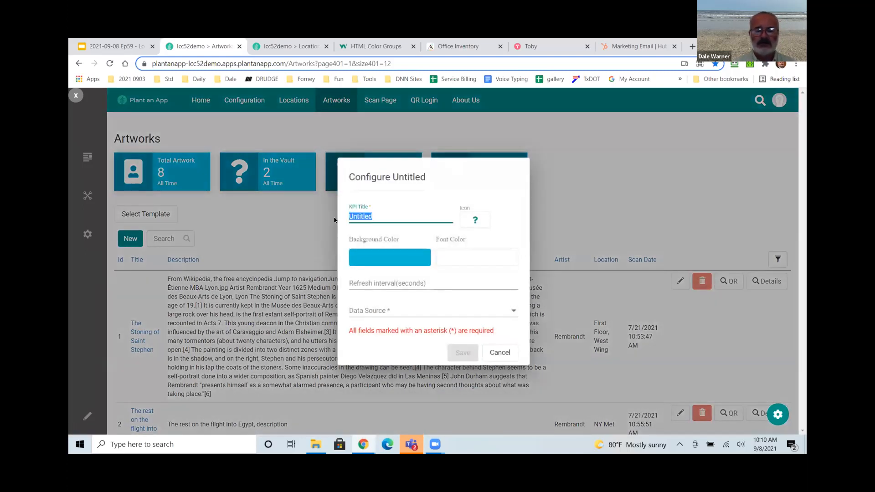
pyautogui.write('on')
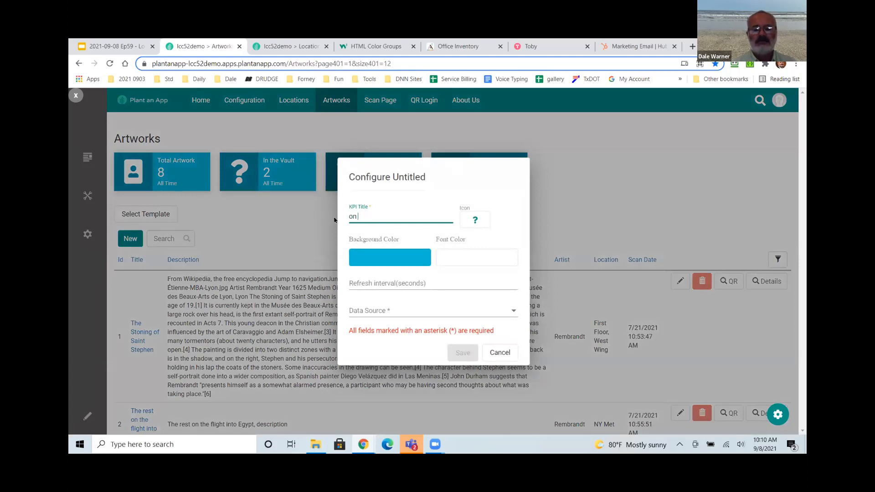
pyautogui.write(' Display')
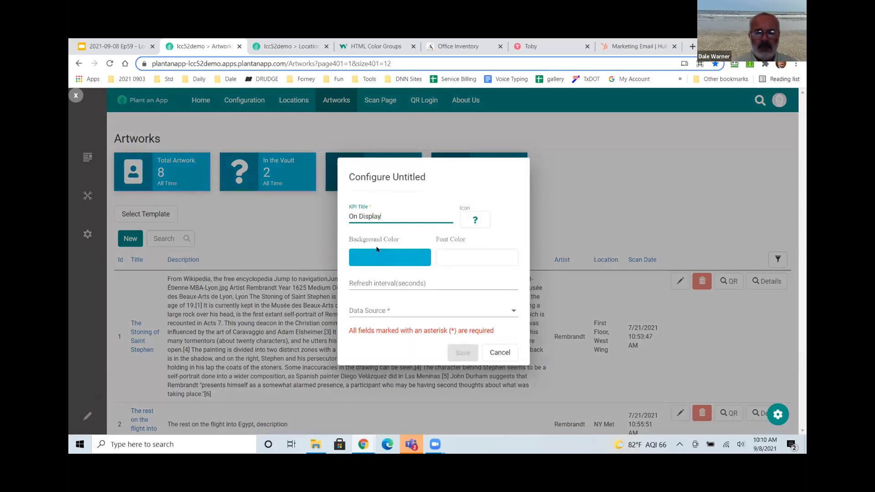
pyautogui.click(381, 283)
pyautogui.write('10')
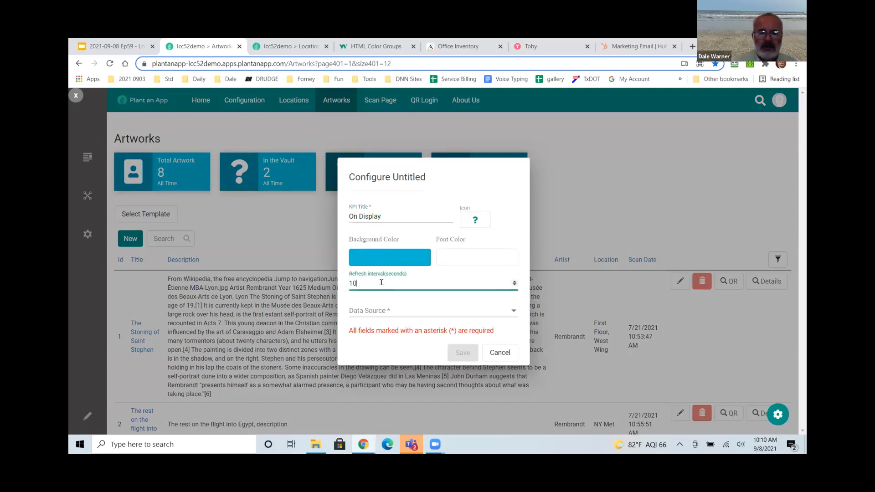
pyautogui.click(383, 313)
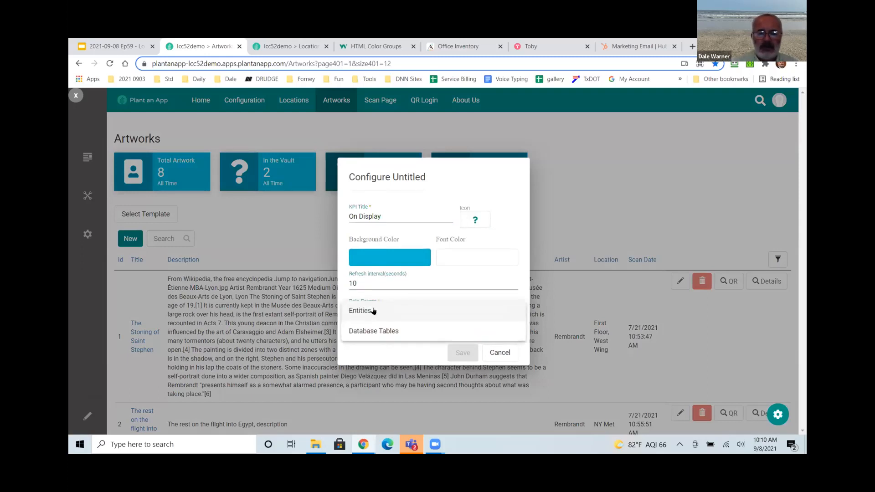
pyautogui.click(372, 310)
pyautogui.click(379, 296)
pyautogui.click(369, 315)
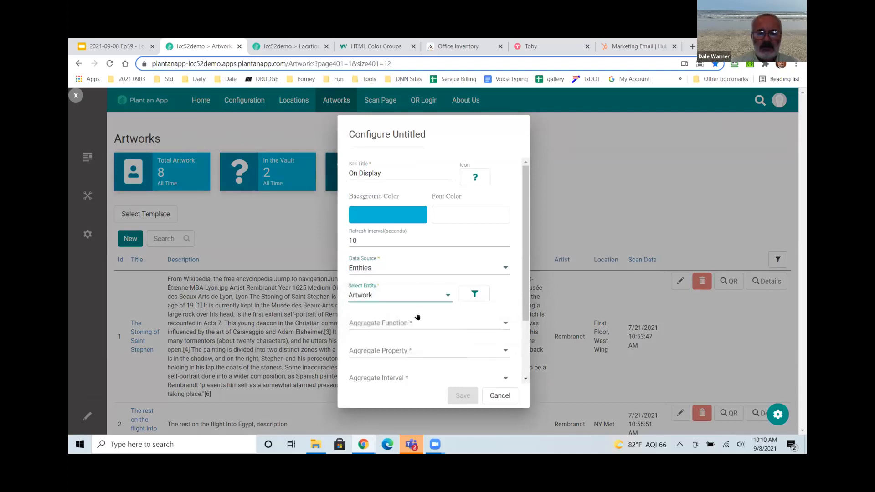
# Use the Count aggregate with the Where filter 'not (location = 3)'.
pyautogui.click(420, 321)
pyautogui.click(452, 321)
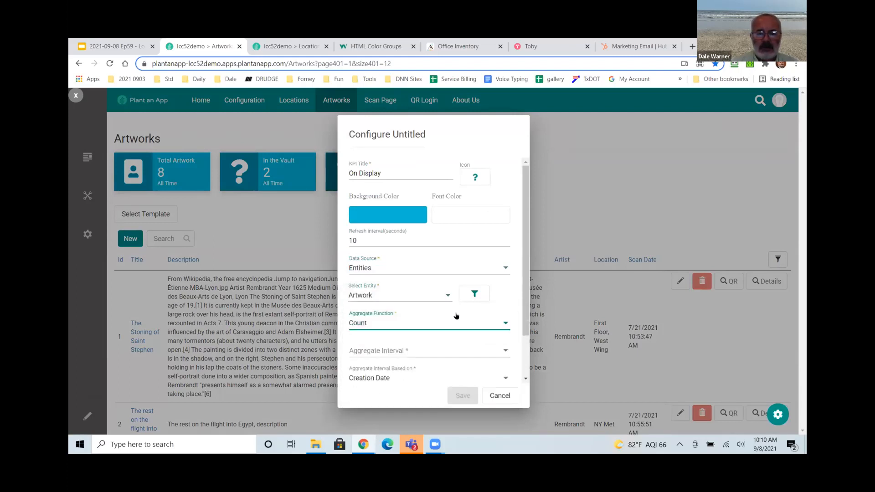
pyautogui.click(473, 294)
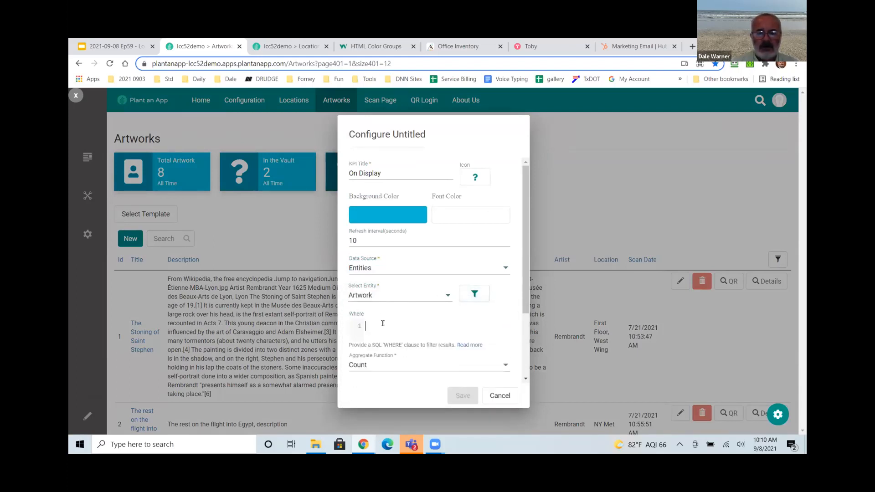
pyautogui.write('not (lo')
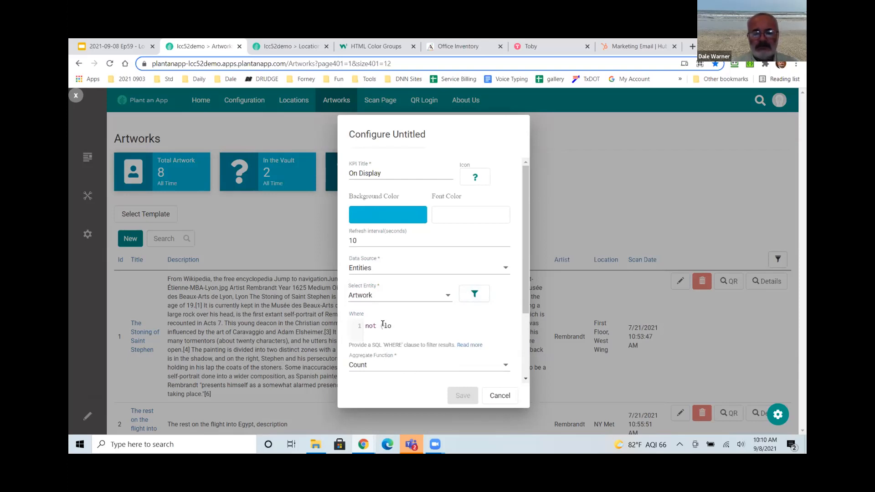
pyautogui.write('cation = 3)')
# Set All Time and Integer Number, then save the On Display tile.
pyautogui.scroll(-2, 422, 349)
pyautogui.click(390, 299)
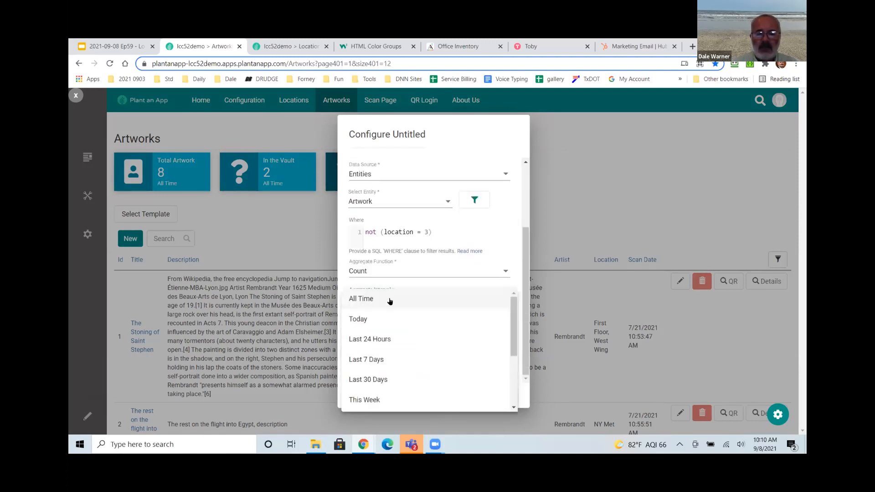
pyautogui.click(389, 301)
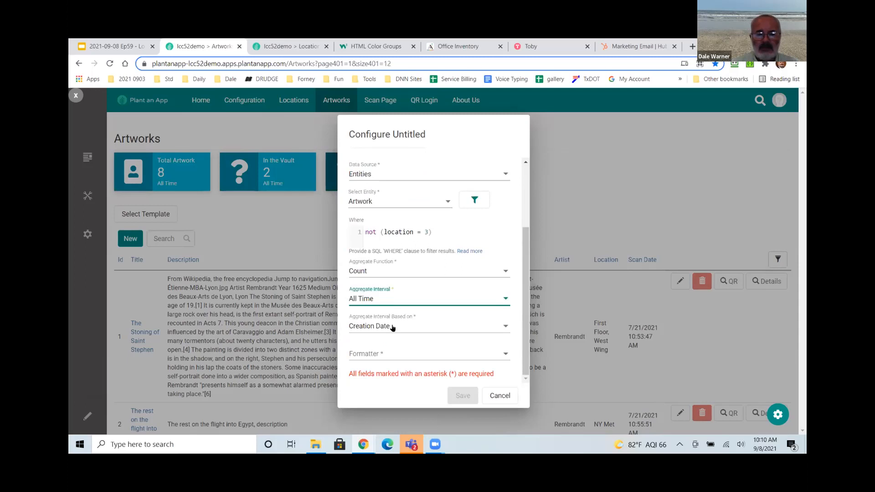
pyautogui.click(392, 353)
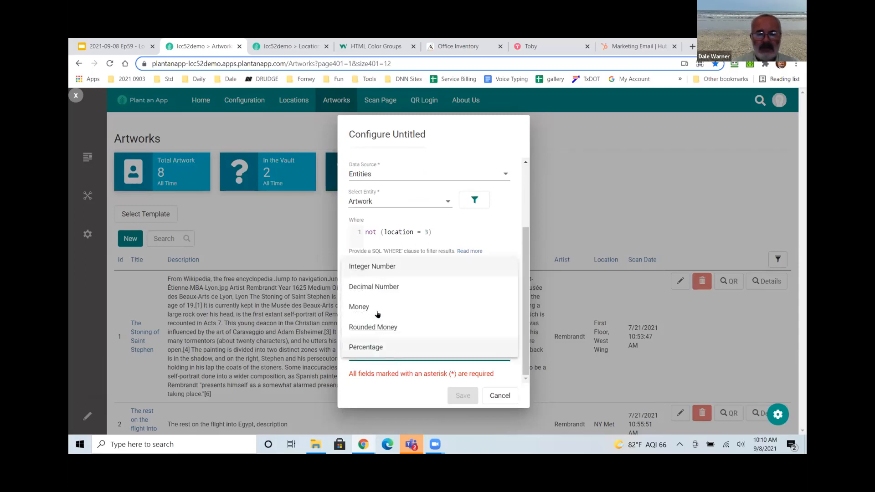
pyautogui.click(377, 270)
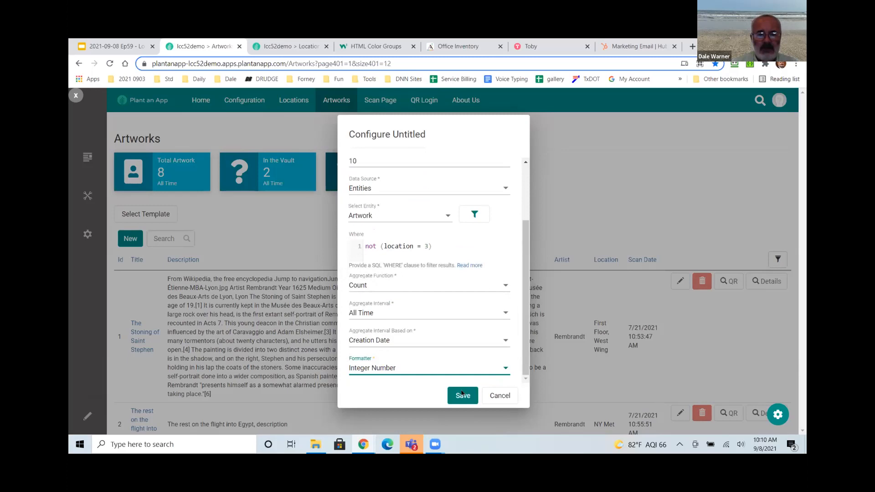
pyautogui.click(463, 394)
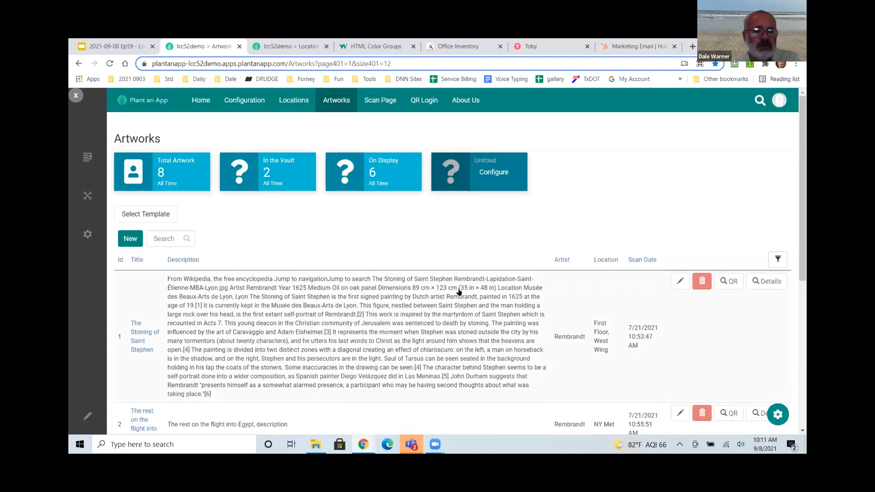
pyautogui.click(486, 174)
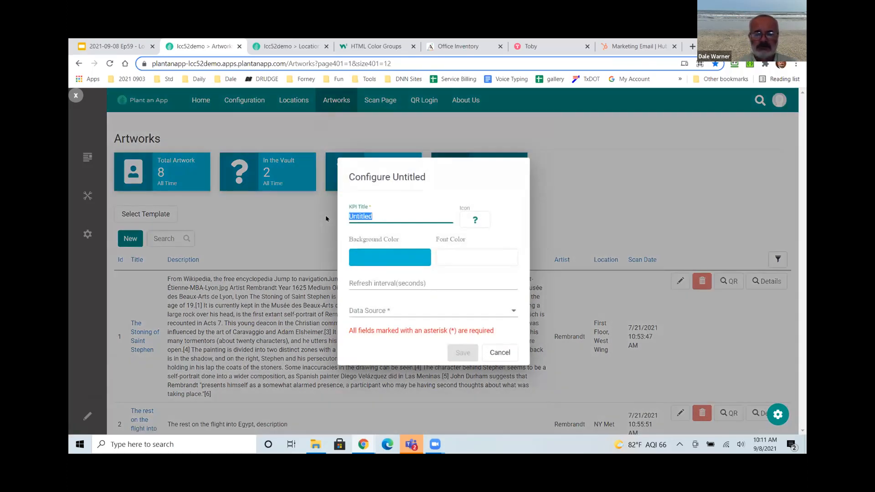
# Title the fourth tile 'New Artwork' with a 10-second refresh, based on the Artwork entity.
pyautogui.write('New')
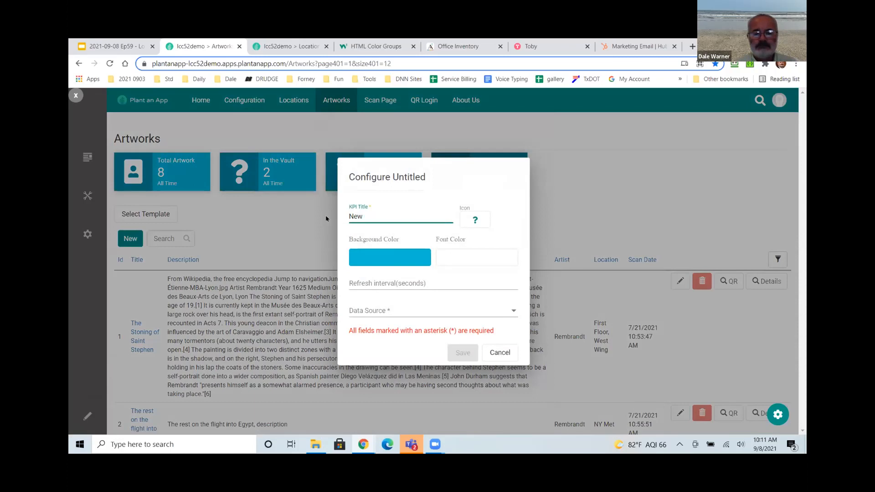
pyautogui.write(' Artwork')
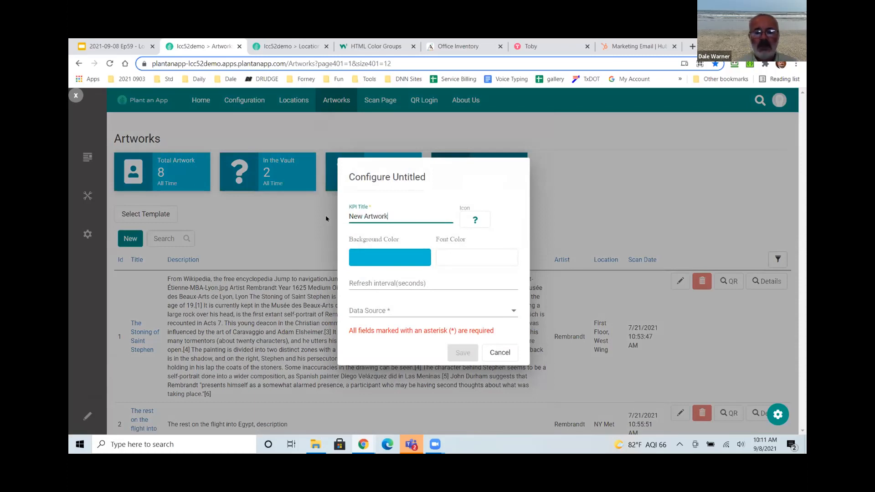
pyautogui.click(361, 281)
pyautogui.write('10')
pyautogui.click(387, 312)
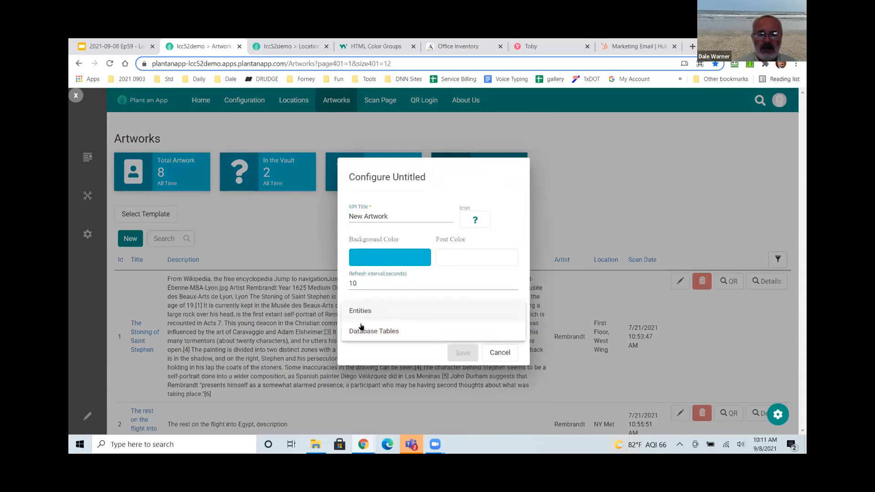
pyautogui.click(360, 310)
pyautogui.click(370, 296)
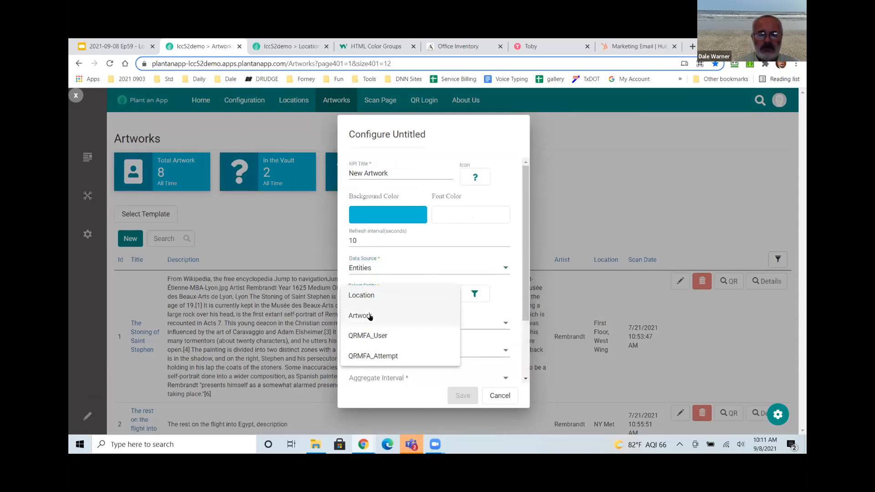
pyautogui.click(370, 316)
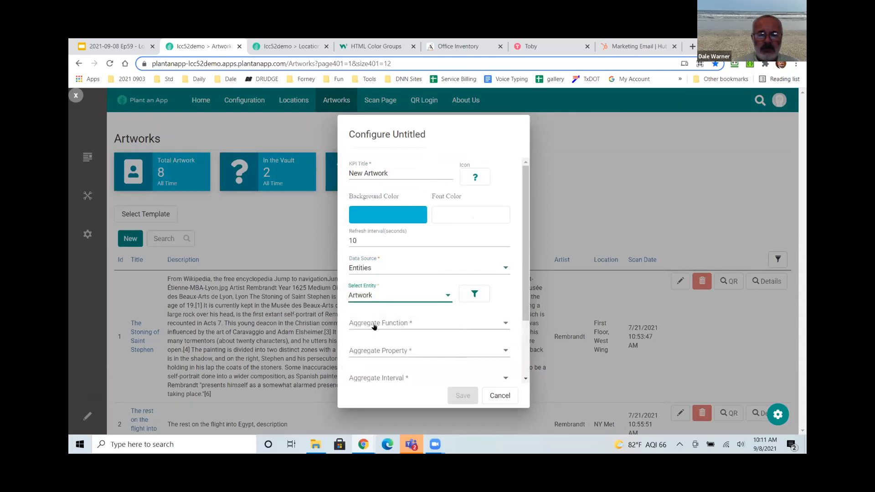
# Set Count, Last 30 Days and Integer Number, then save the New Artwork tile.
pyautogui.click(374, 326)
pyautogui.click(370, 323)
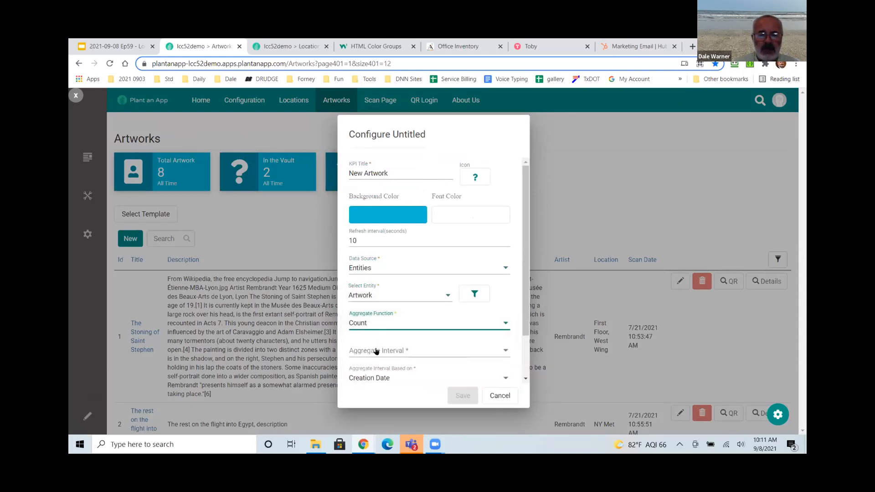
pyautogui.click(376, 351)
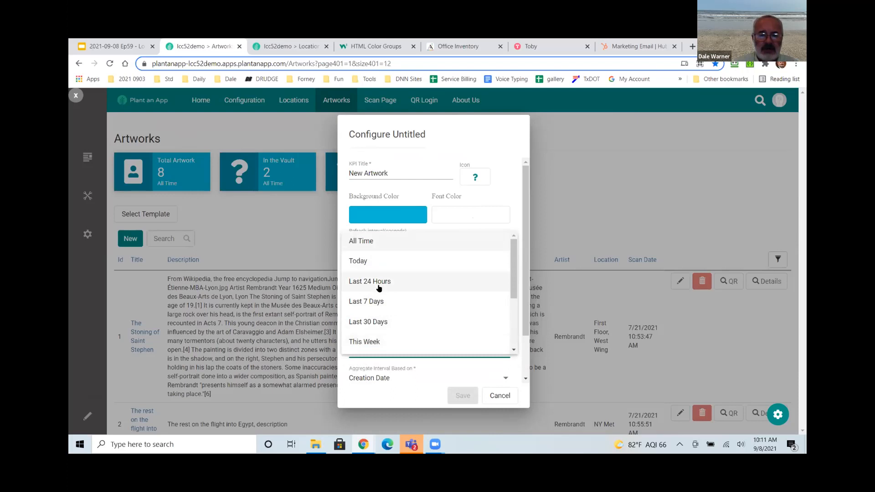
pyautogui.click(377, 323)
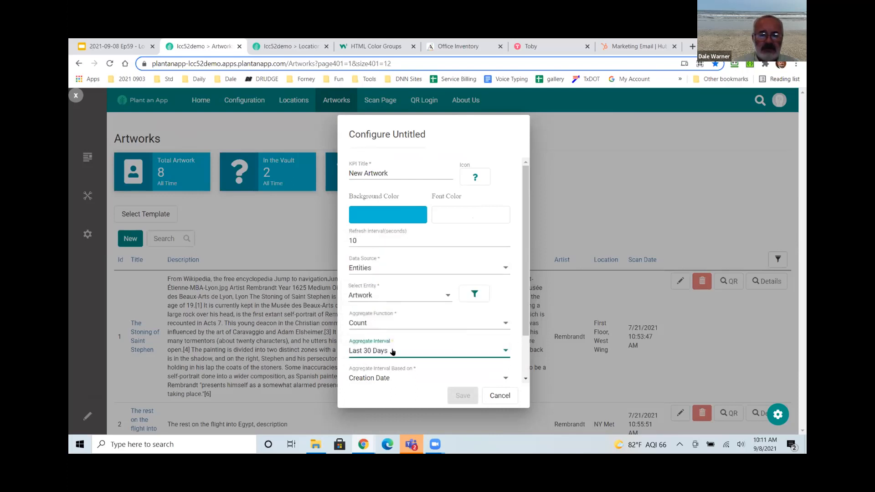
pyautogui.scroll(-2, 392, 350)
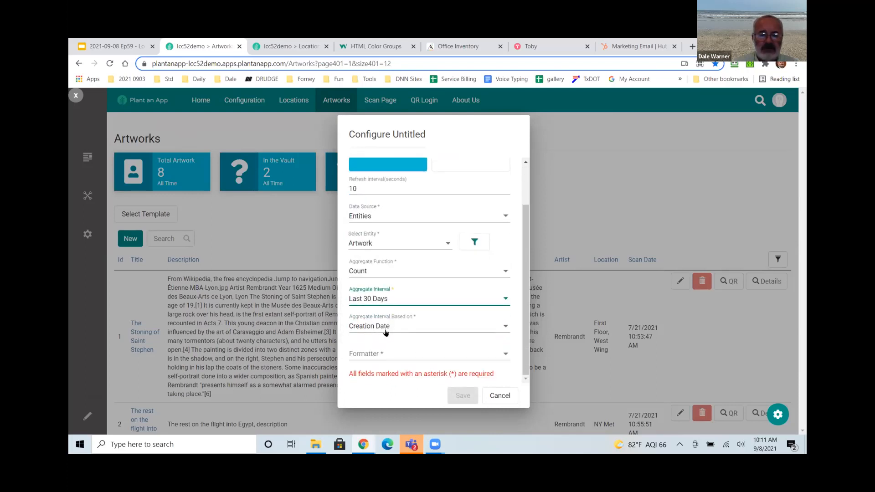
pyautogui.click(392, 353)
pyautogui.click(379, 269)
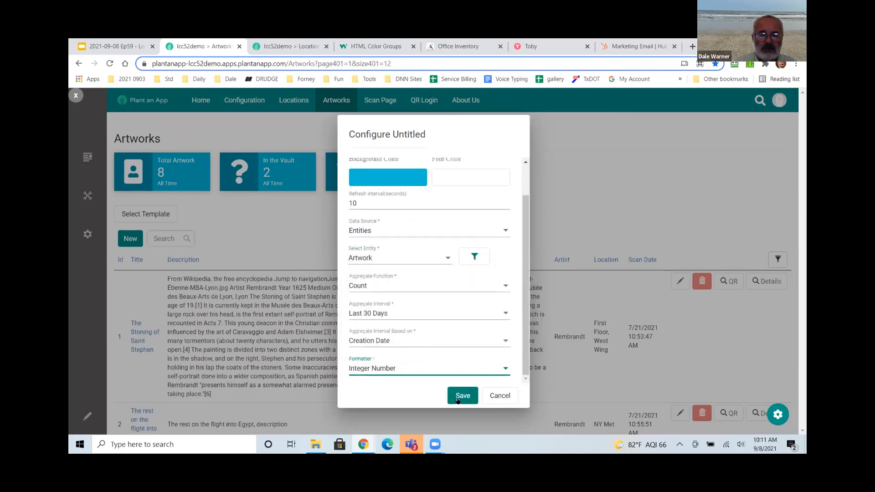
pyautogui.click(461, 395)
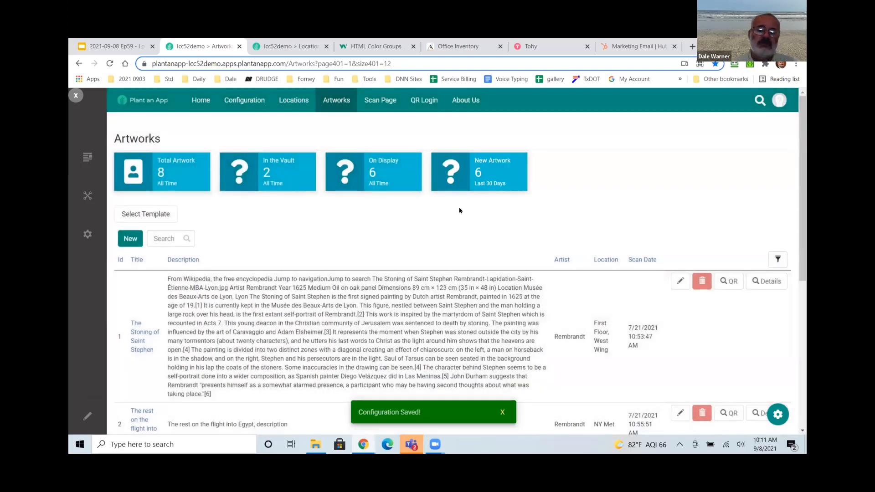
pyautogui.moveTo(484, 182)
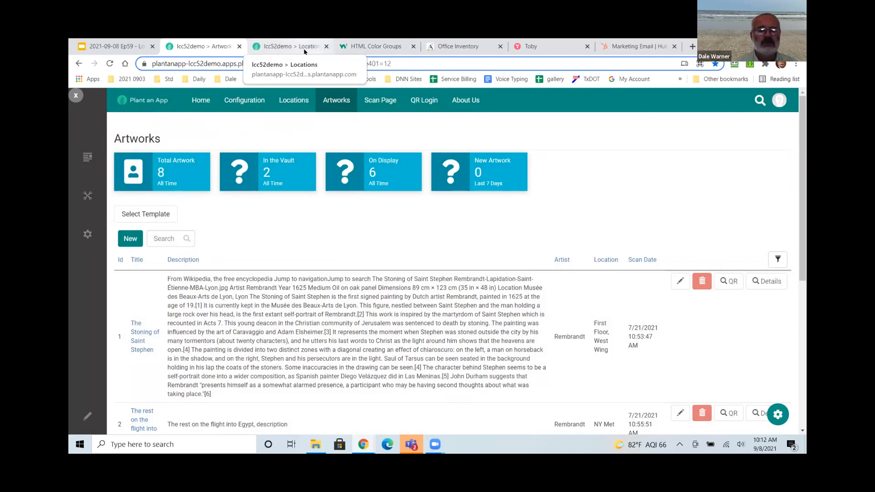
pyautogui.click(370, 46)
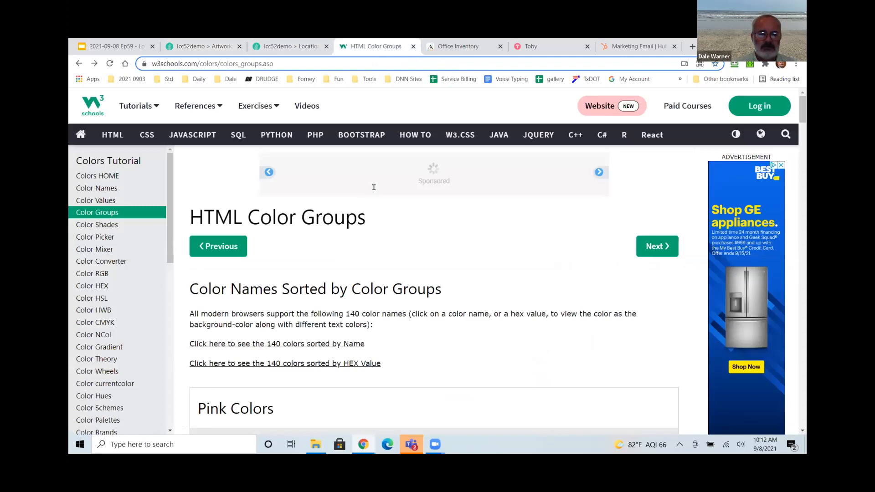
# Open SeaGreen's shades on W3Schools and copy the 65% shade code #79d2a0.
pyautogui.scroll(-20, 374, 191)
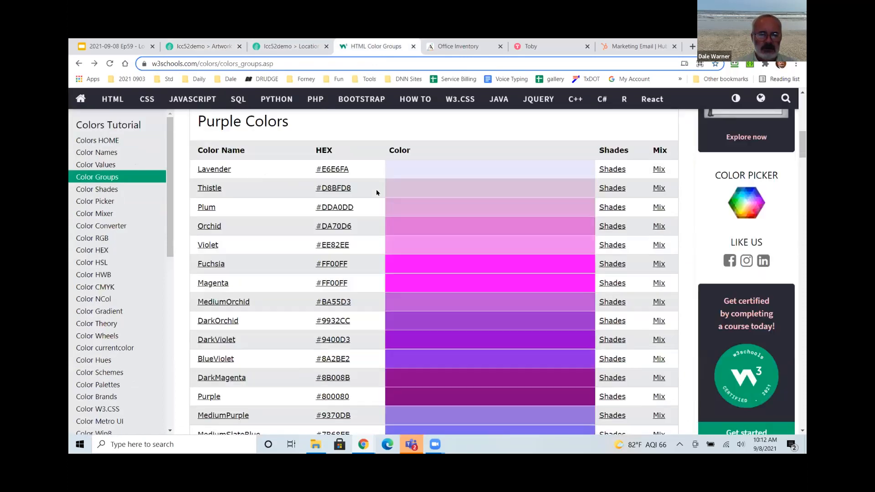
pyautogui.scroll(-5, 376, 197)
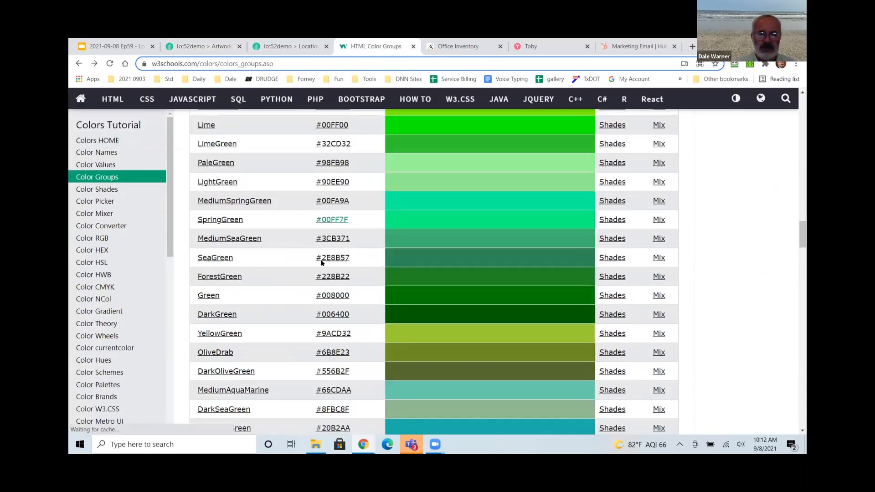
pyautogui.click(613, 259)
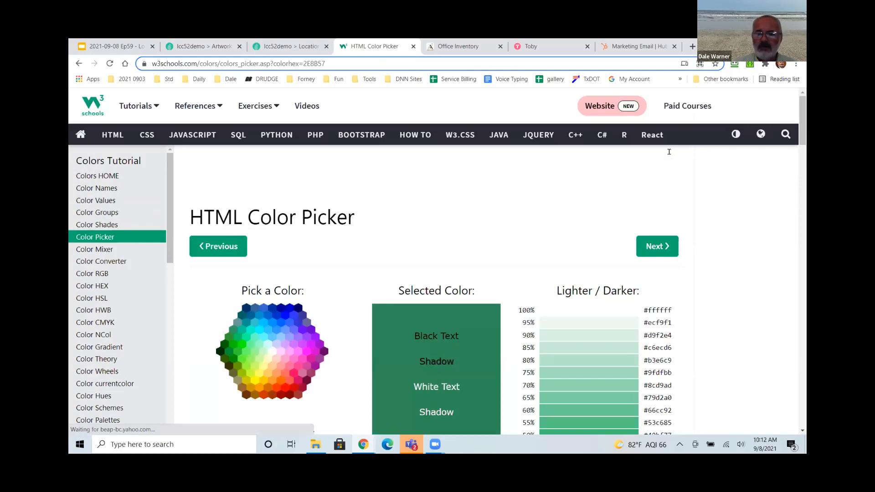
pyautogui.scroll(-4, 674, 155)
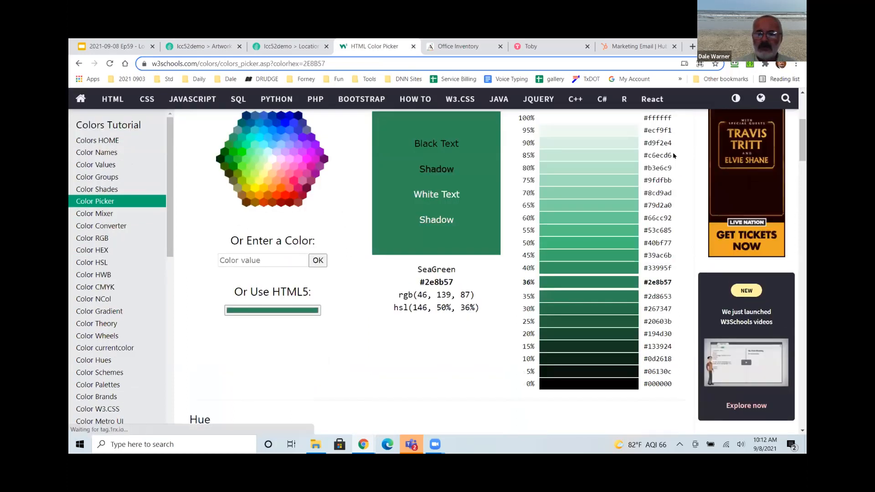
pyautogui.moveTo(672, 157); pyautogui.dragTo(644, 160)
pyautogui.moveTo(673, 205); pyautogui.dragTo(641, 206)
pyautogui.hotkey('ctrl', 'c')
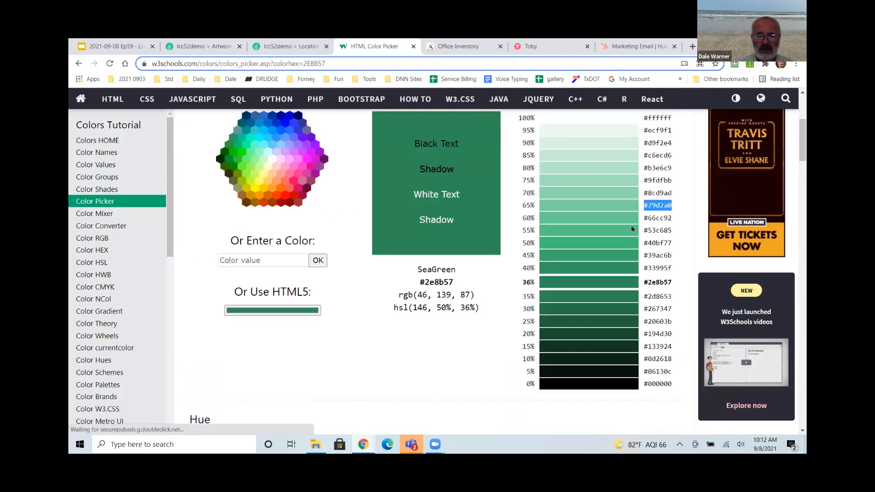
pyautogui.click(283, 47)
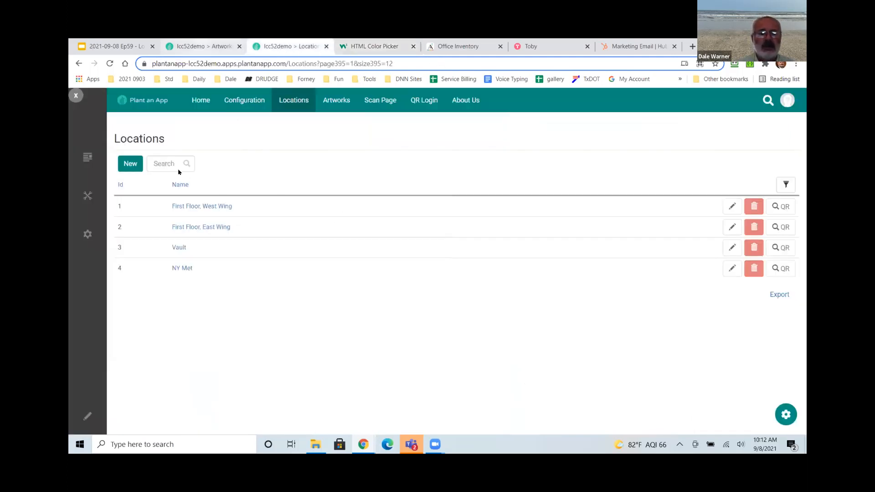
# Paste #79d2a0 into the Total Artwork tile's background colour HEX field and apply it.
pyautogui.hotkey('ctrl', 'shift', 'Tab')
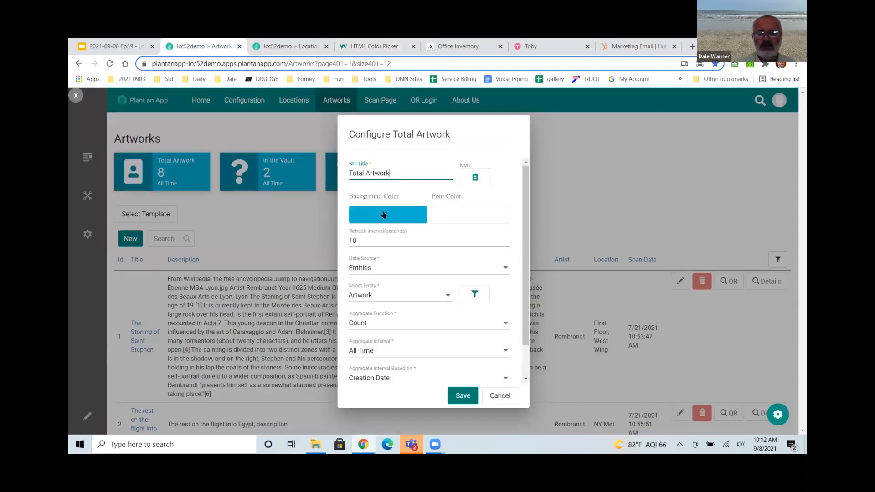
pyautogui.click(383, 215)
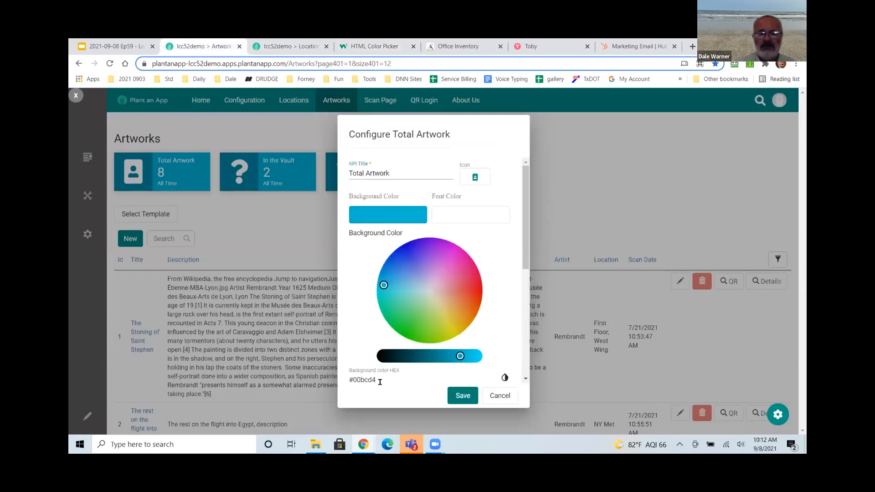
pyautogui.moveTo(382, 378); pyautogui.dragTo(331, 383)
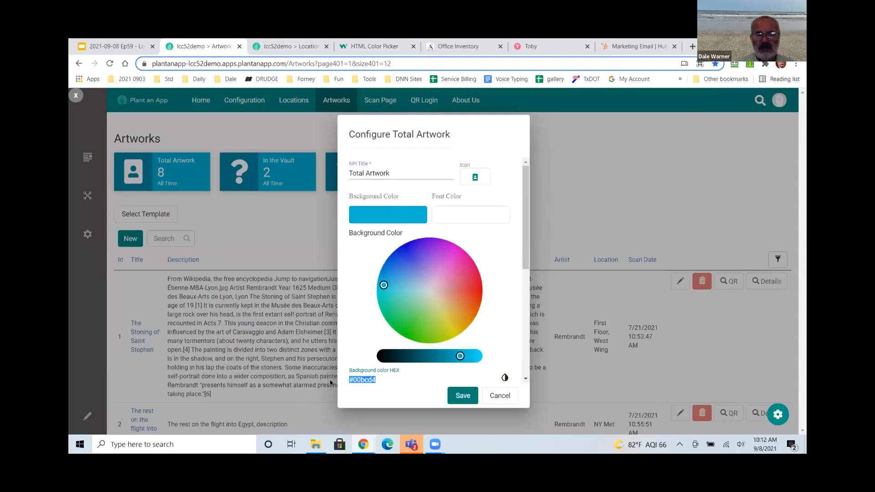
pyautogui.hotkey('ctrl', 'v')
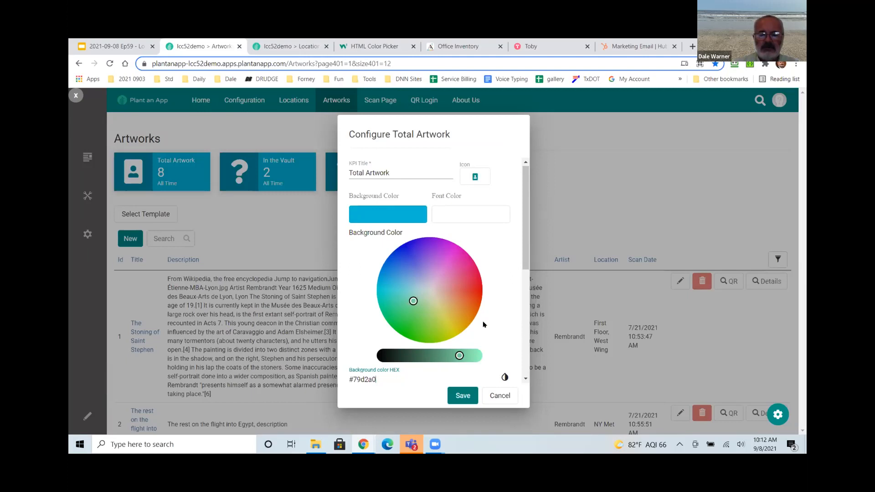
pyautogui.scroll(-2, 485, 325)
pyautogui.click(454, 312)
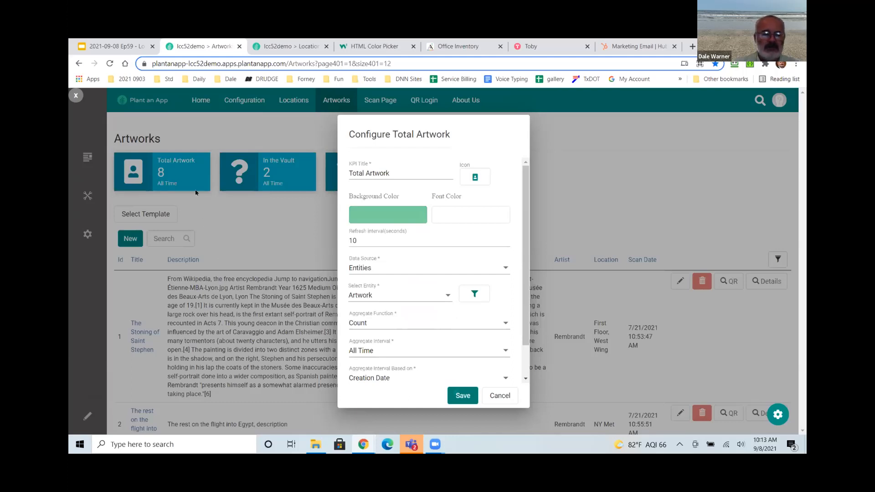
pyautogui.click(217, 213)
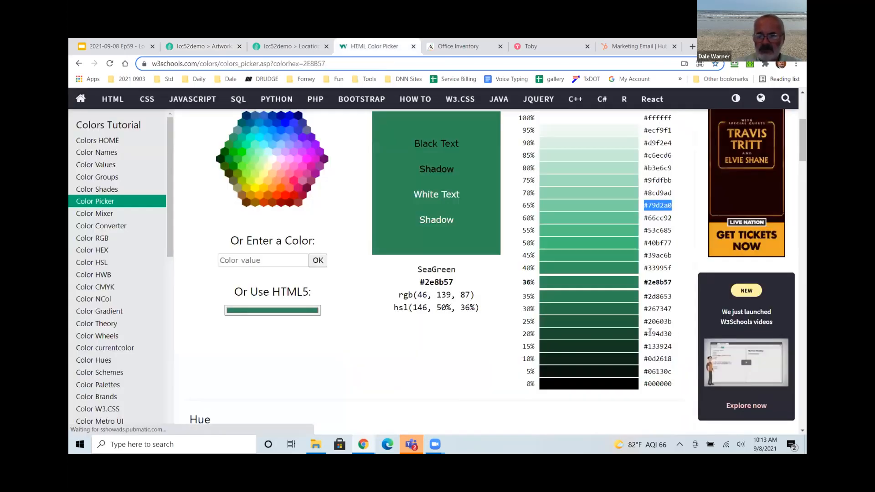
# Copy the shade #194d30 and save it as the In the Vault tile's background colour.
pyautogui.moveTo(643, 333); pyautogui.dragTo(672, 335)
pyautogui.hotkey('ctrl', 'c')
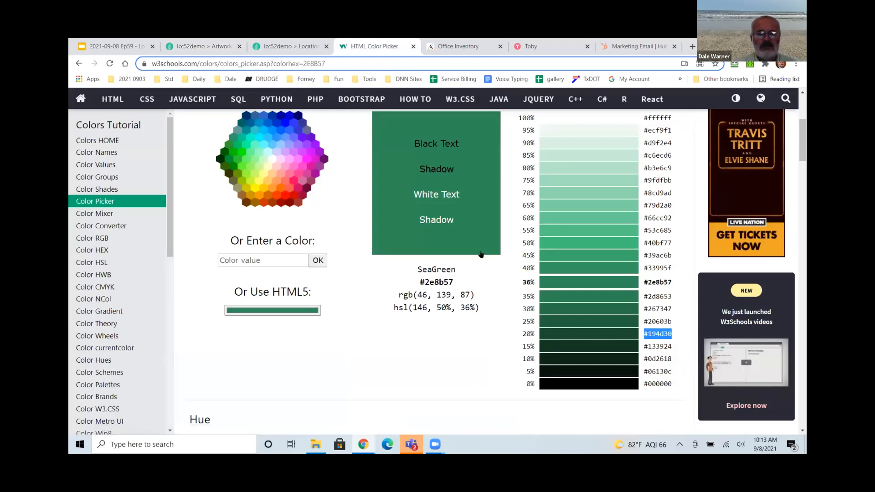
pyautogui.click(287, 46)
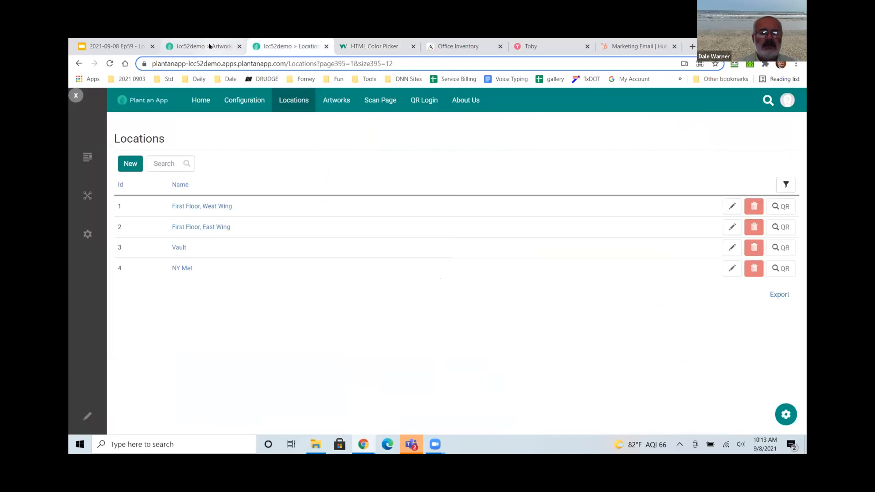
pyautogui.hotkey('ctrl', 'shift', 'Tab')
pyautogui.click(405, 217)
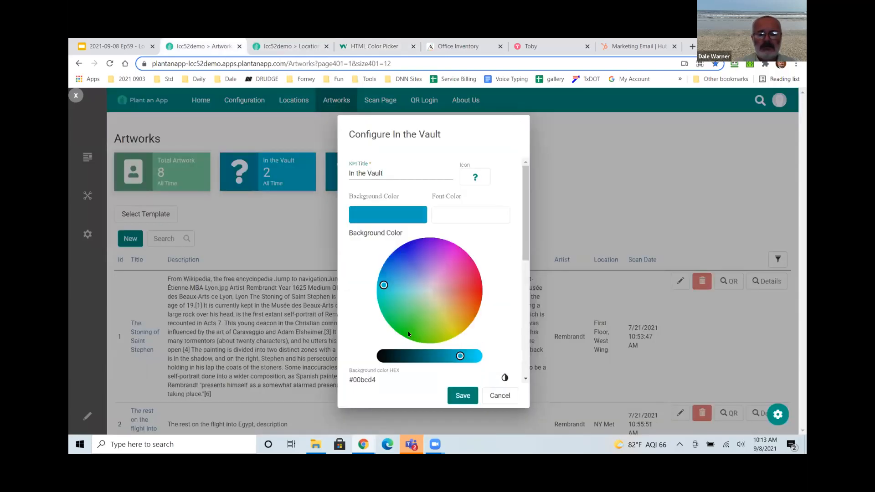
pyautogui.moveTo(344, 380); pyautogui.dragTo(376, 380)
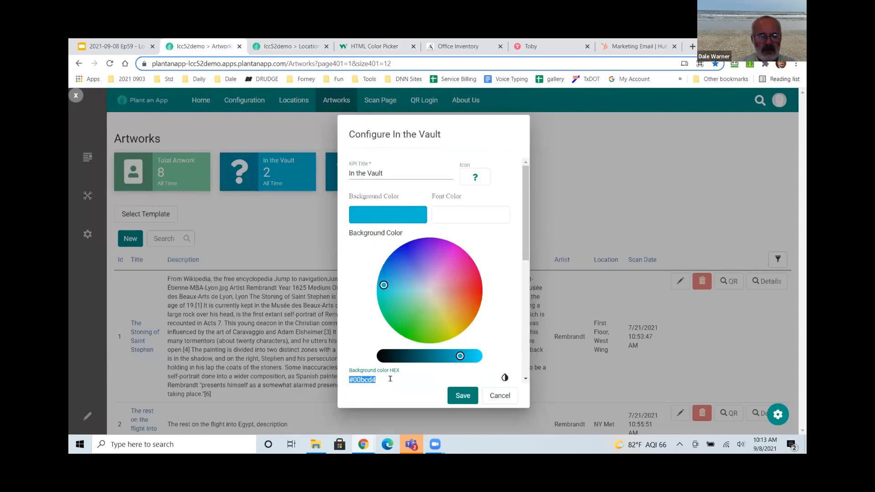
pyautogui.hotkey('ctrl', 'v')
pyautogui.scroll(-3, 460, 343)
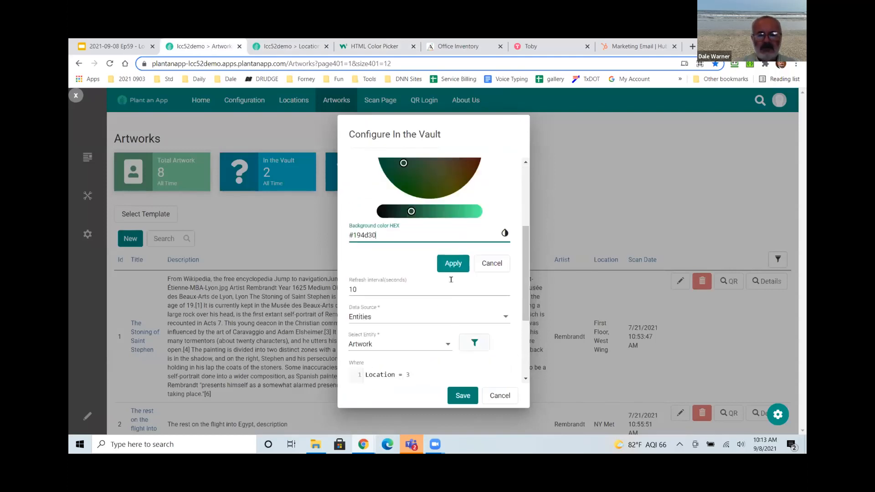
pyautogui.click(451, 264)
pyautogui.click(461, 394)
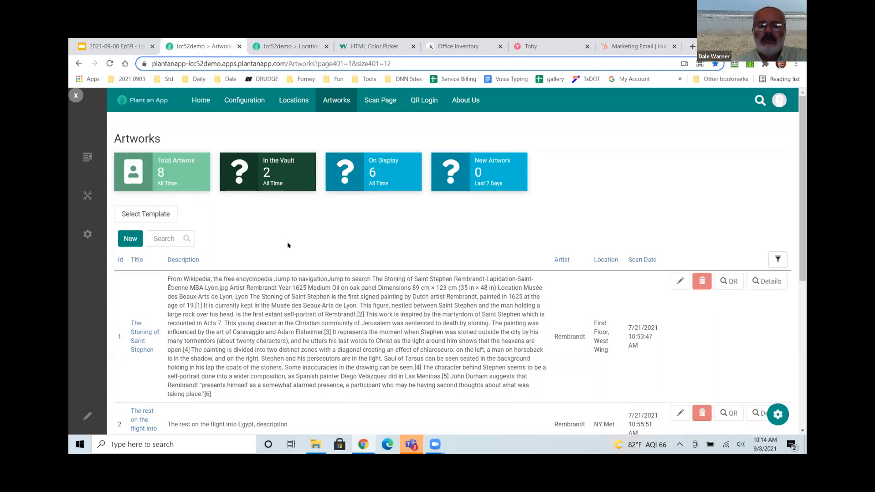
pyautogui.click(87, 416)
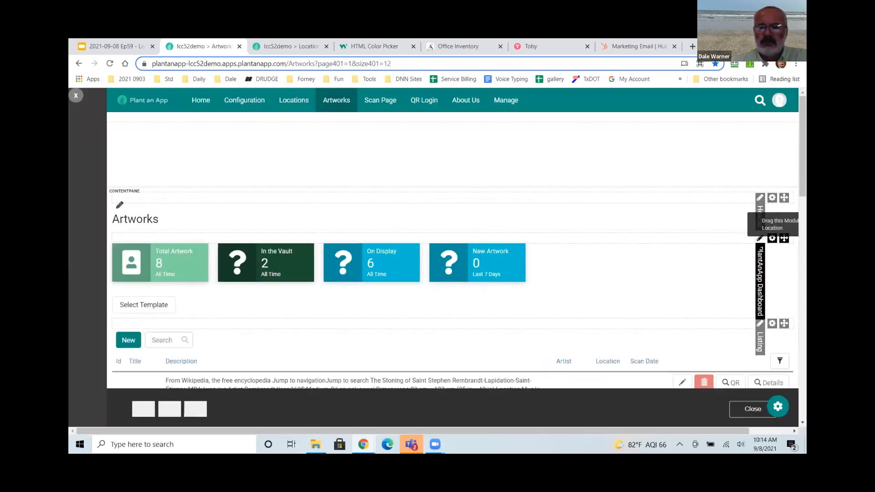
# Open the PlantAnApp Dashboard module settings and expand its Templates list.
pyautogui.click(781, 404)
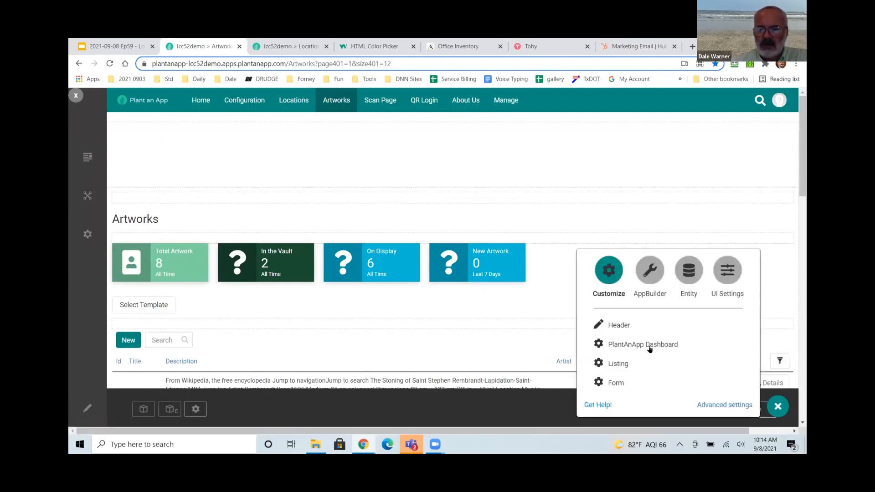
pyautogui.click(649, 345)
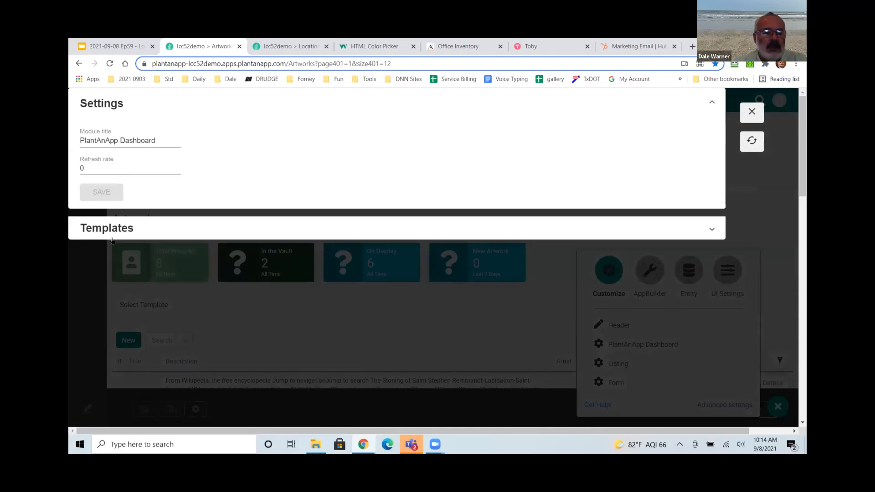
pyautogui.click(101, 229)
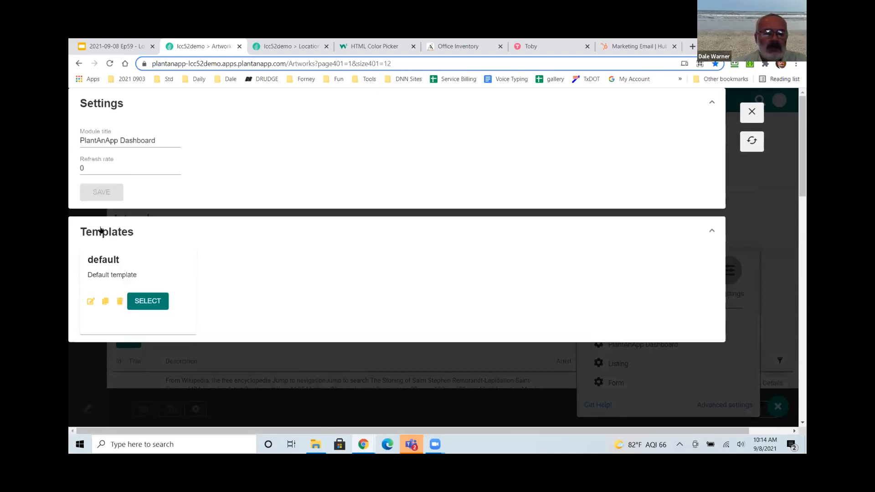
# Duplicate the Card4 line as Card5 in the default template, save, and reload.
pyautogui.click(91, 301)
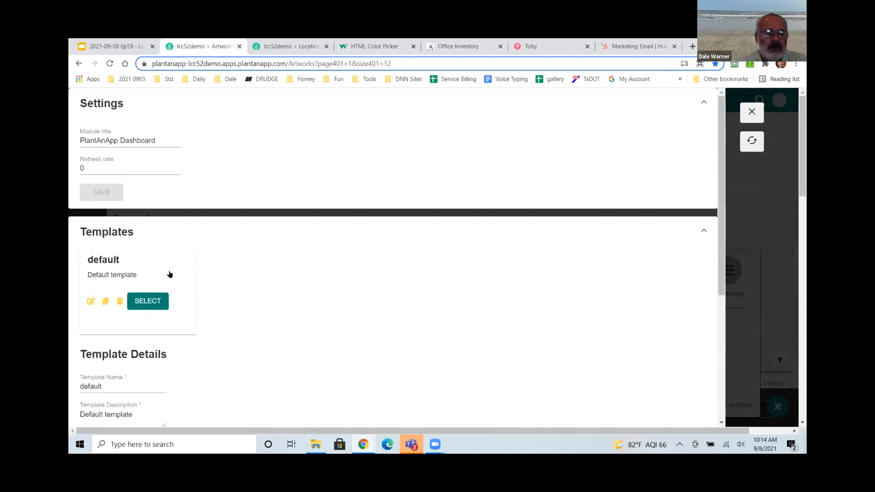
pyautogui.scroll(-3, 274, 301)
pyautogui.scroll(-2, 274, 302)
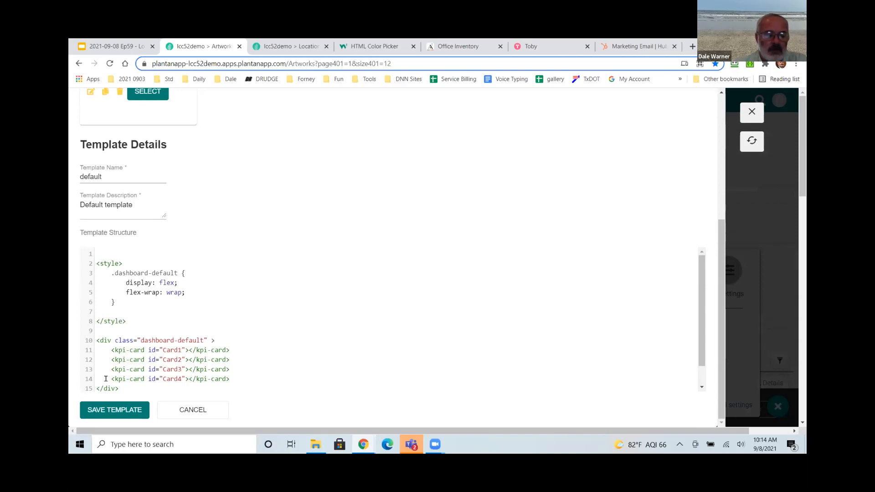
pyautogui.moveTo(111, 378); pyautogui.dragTo(236, 380)
pyautogui.hotkey('ctrl', 'c')
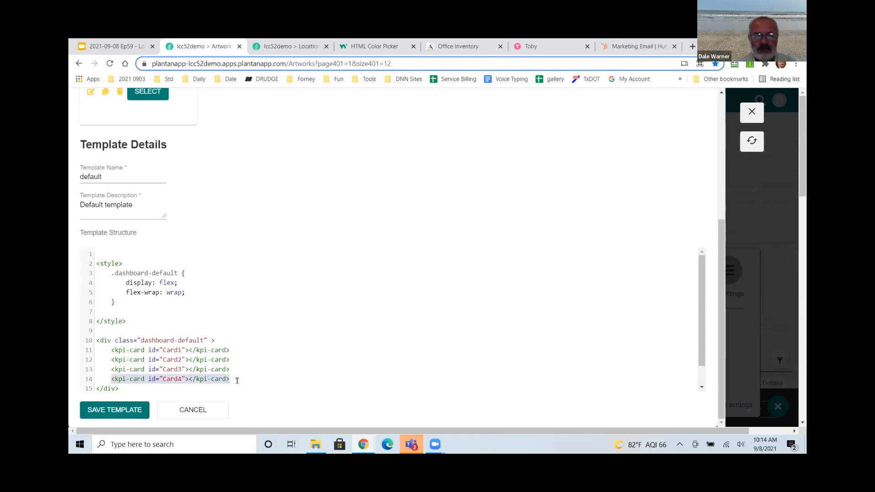
pyautogui.click(237, 380)
pyautogui.press('Return')
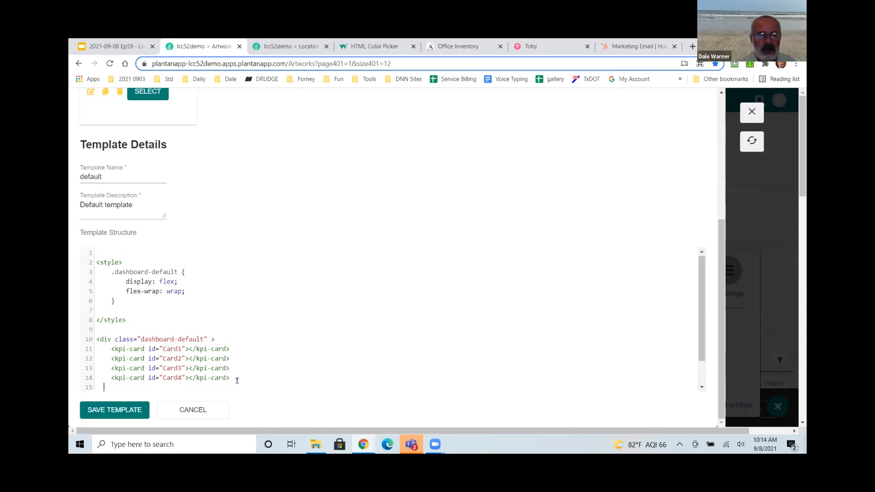
pyautogui.hotkey('ctrl', 'v')
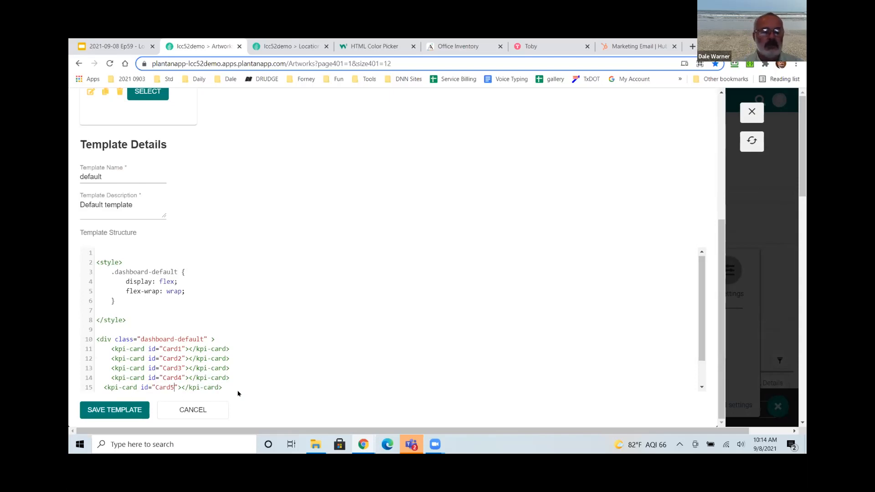
pyautogui.click(115, 411)
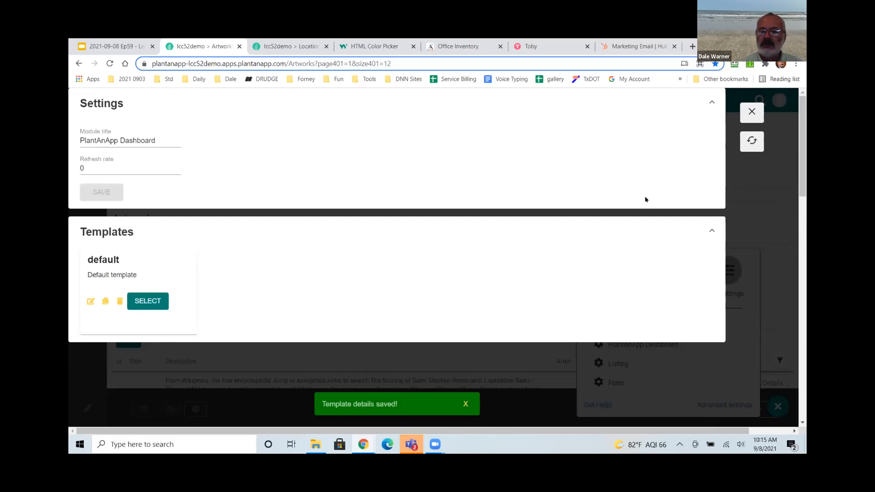
pyautogui.click(751, 141)
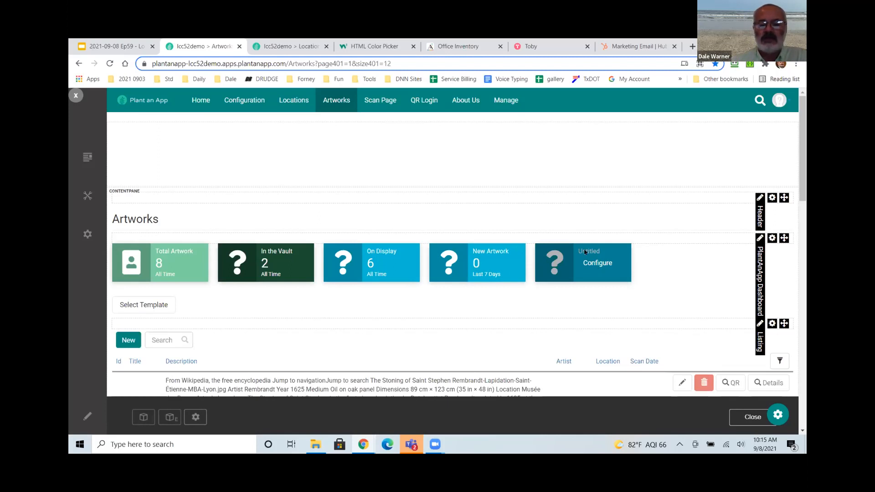
# Bring up the page customisation options to reach the dashboard settings.
pyautogui.click(777, 408)
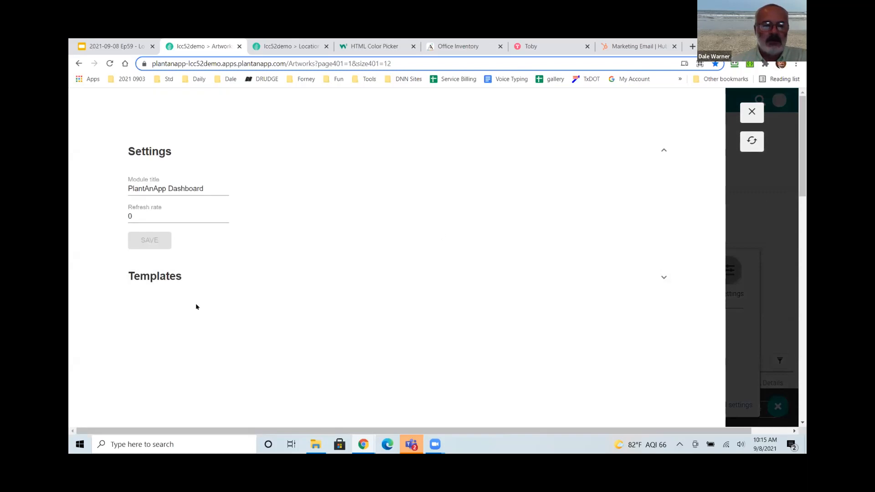
# Edit the default template and paste a second copy of its card block.
pyautogui.scroll(-2, 176, 301)
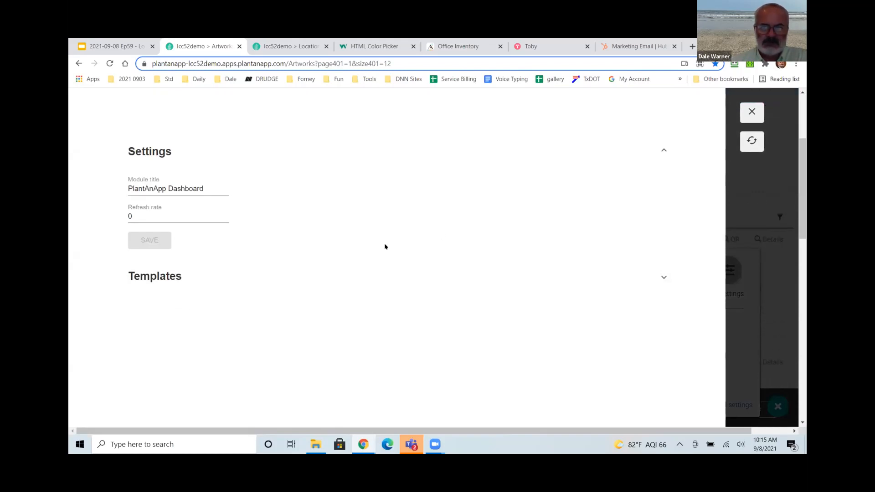
pyautogui.click(660, 278)
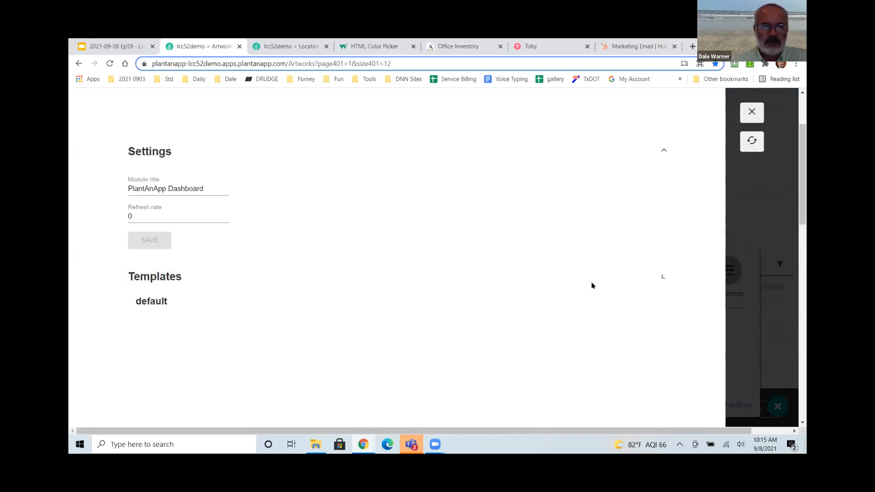
pyautogui.click(139, 349)
pyautogui.scroll(-5, 181, 298)
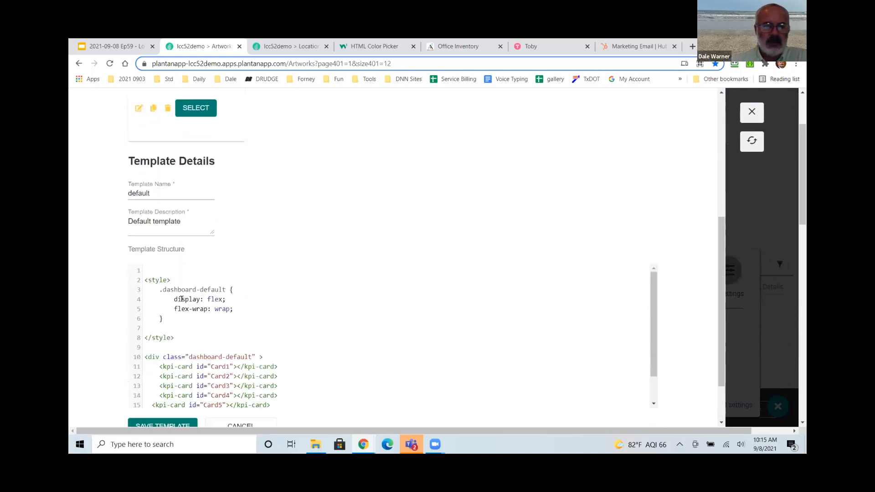
pyautogui.scroll(-1, 168, 324)
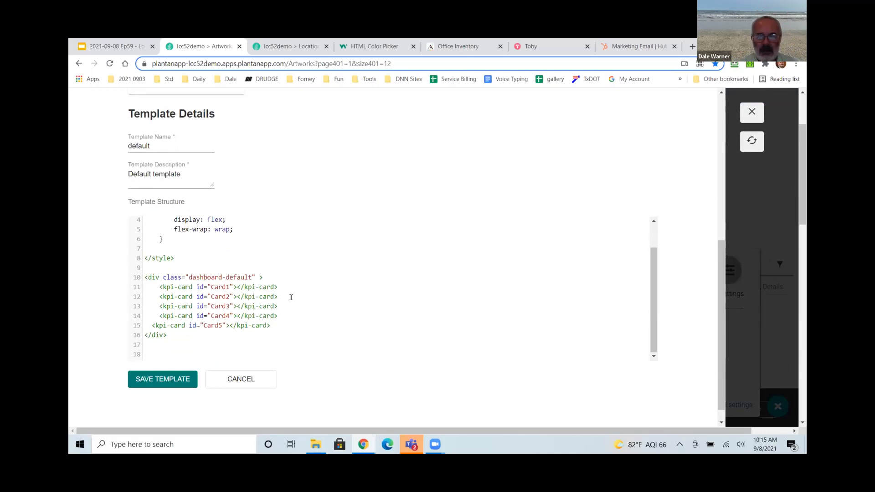
pyautogui.press('Down')
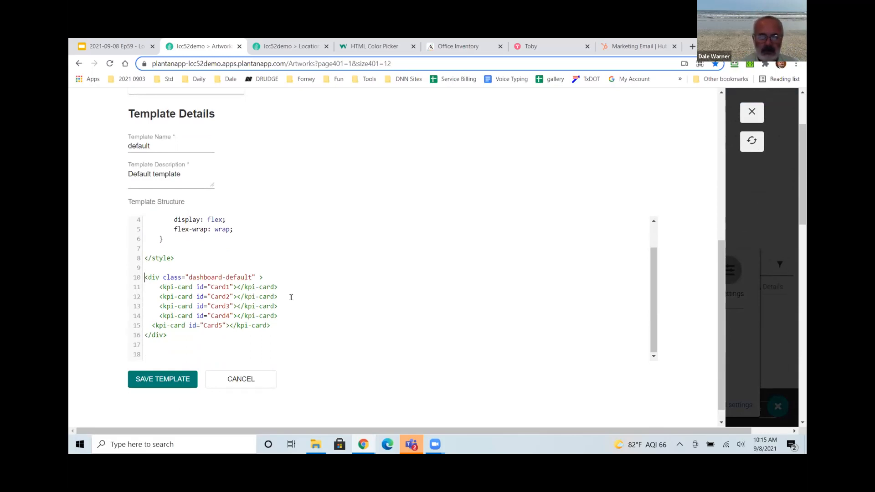
pyautogui.hotkey('shift', 'Down')
pyautogui.hotkey('shift', 'Down')
pyautogui.hotkey('shift', 'Down')
pyautogui.hotkey('shift', 'Down')
pyautogui.hotkey('shift', 'Down')
pyautogui.hotkey('shift', 'Down')
pyautogui.hotkey('shift', 'Down')
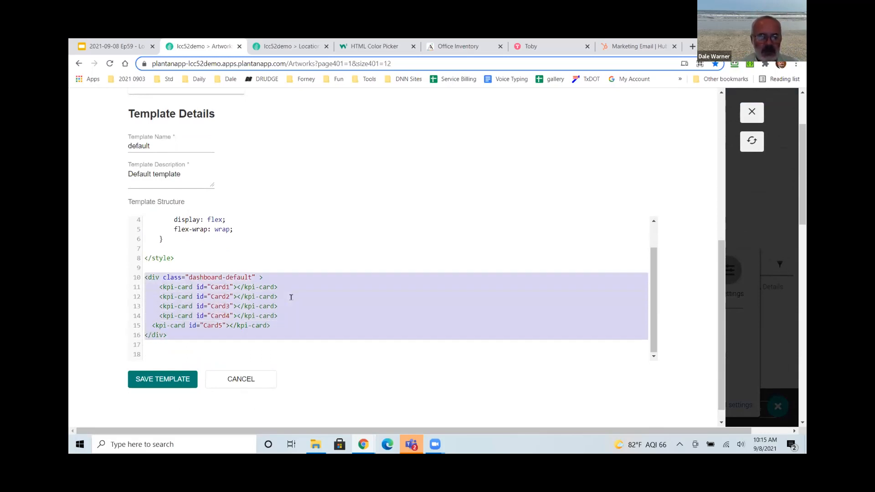
pyautogui.hotkey('ctrl', 'c')
pyautogui.press('Right')
pyautogui.hotkey('ctrl', 'v')
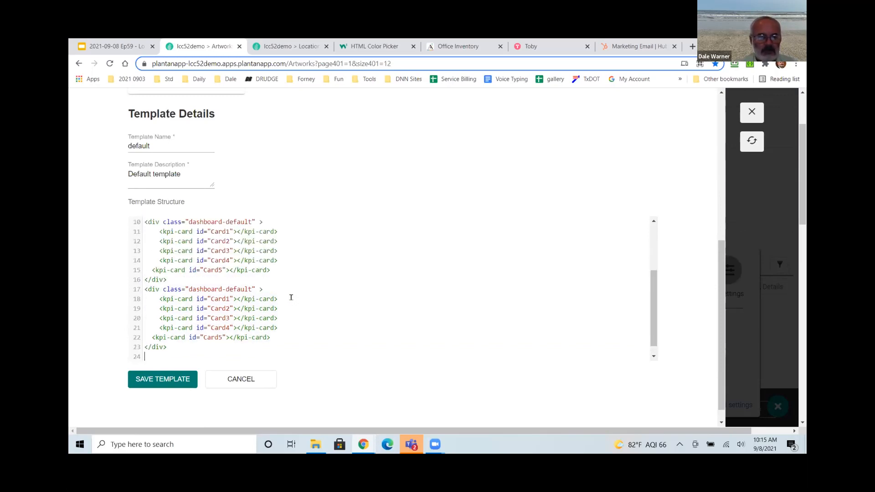
# Keep Card1–Card3 in the first block and Card4–Card5 in the second, then save.
pyautogui.press('Up')
pyautogui.press('Up')
pyautogui.press('Up')
pyautogui.hotkey('shift', 'Down')
pyautogui.hotkey('shift', 'Down')
pyautogui.hotkey('shift', 'Down')
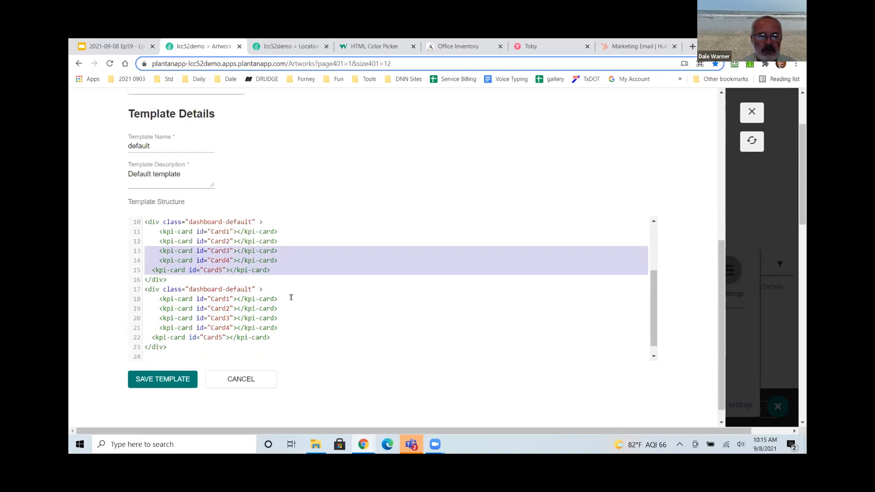
pyautogui.press('Right')
pyautogui.press('Up')
pyautogui.press('Up')
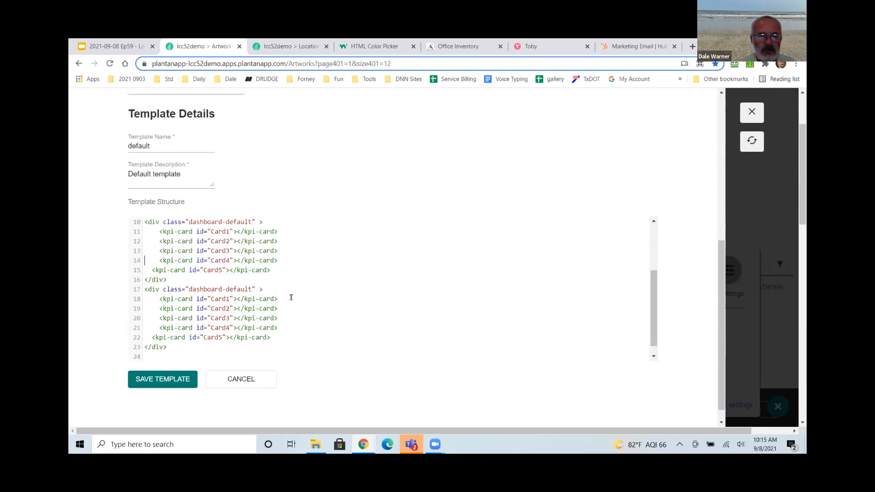
pyautogui.hotkey('shift', 'Down')
pyautogui.hotkey('shift', 'Down')
pyautogui.press('Delete')
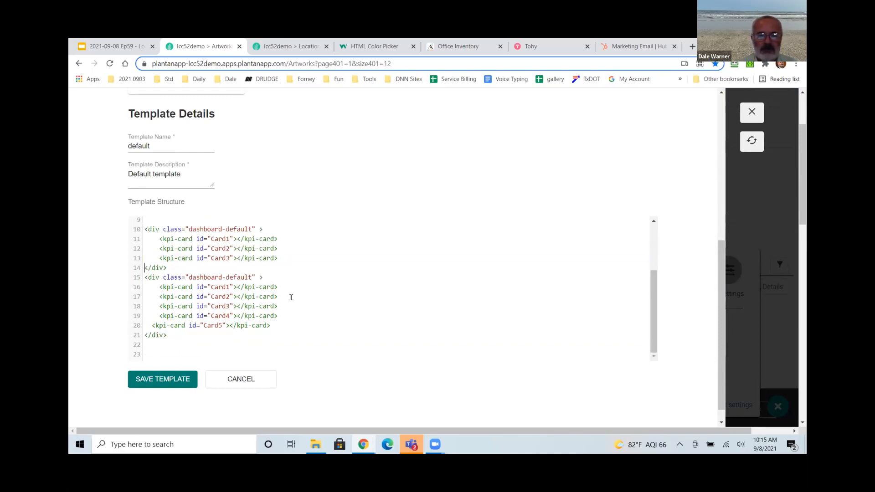
pyautogui.hotkey('shift', 'Down')
pyautogui.hotkey('shift', 'Down')
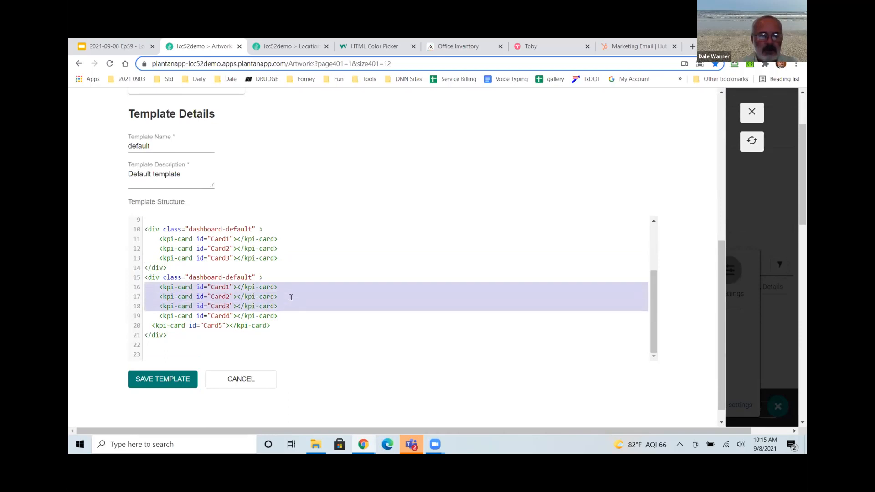
pyautogui.hotkey('shift', 'Down')
pyautogui.press('Delete')
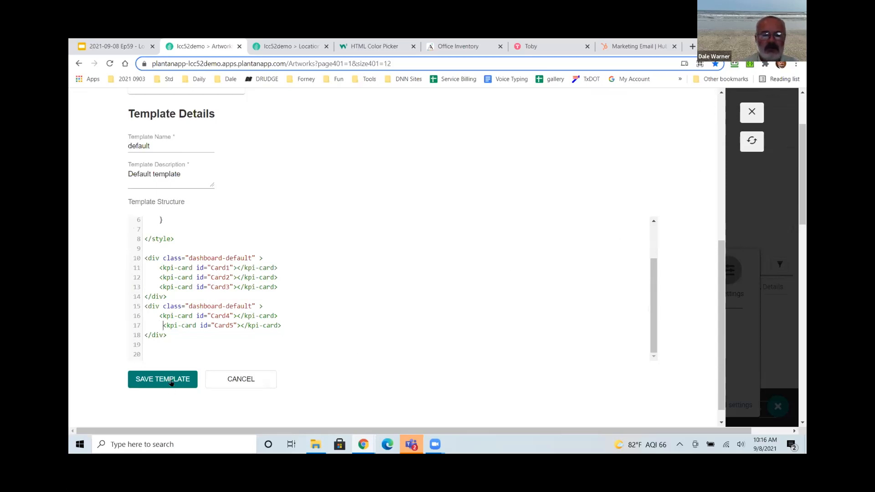
pyautogui.press('BackSpace')
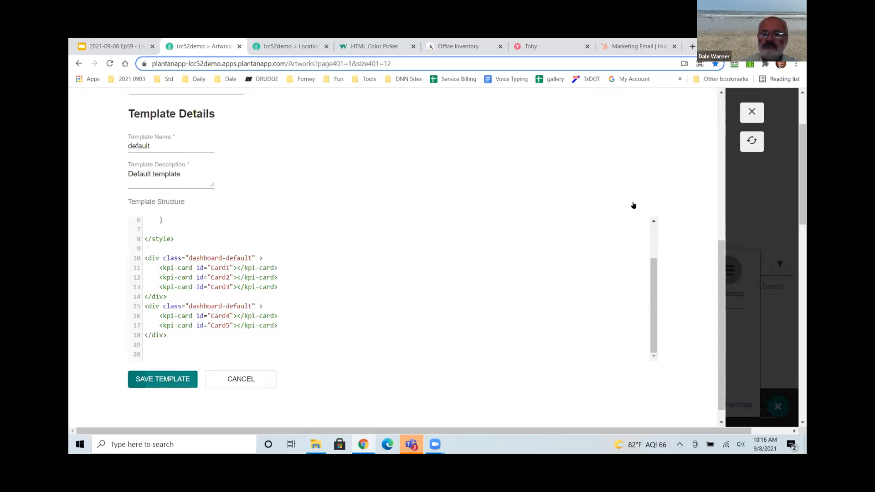
pyautogui.click(752, 140)
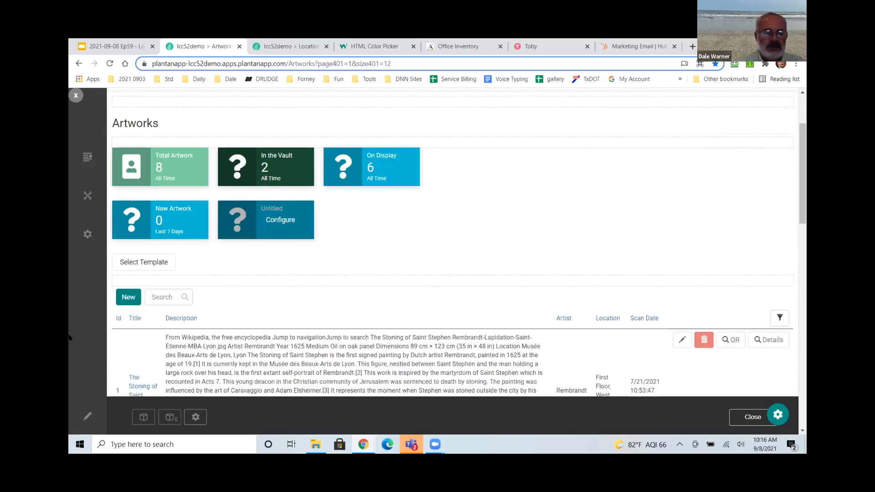
# Add the PlantAnApp Dashboard module found by searching 'dash', then go to the slides.
pyautogui.click(143, 417)
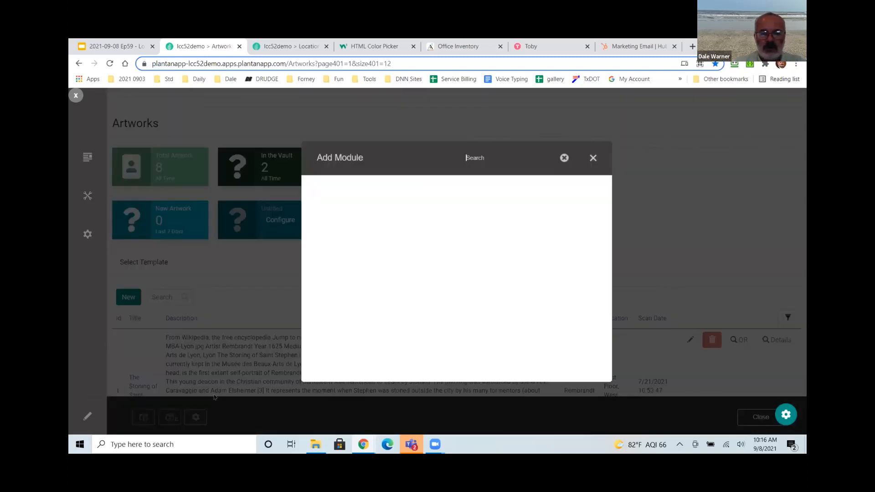
pyautogui.write('dash')
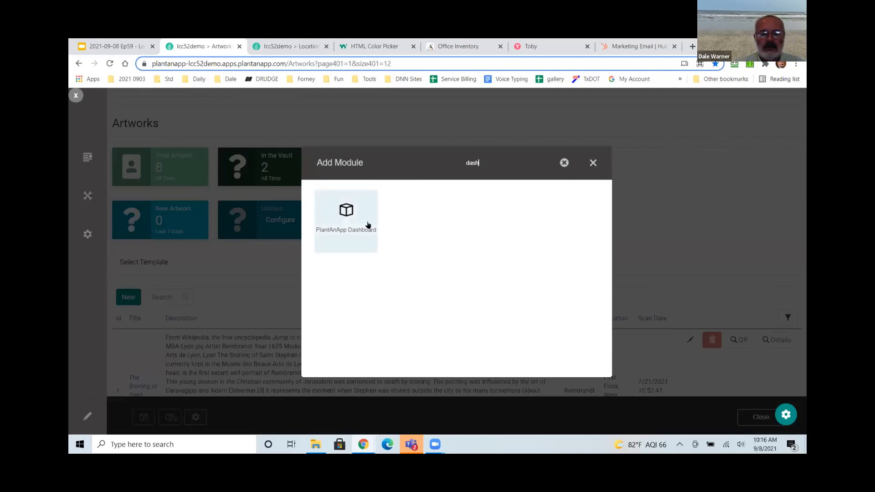
pyautogui.click(592, 162)
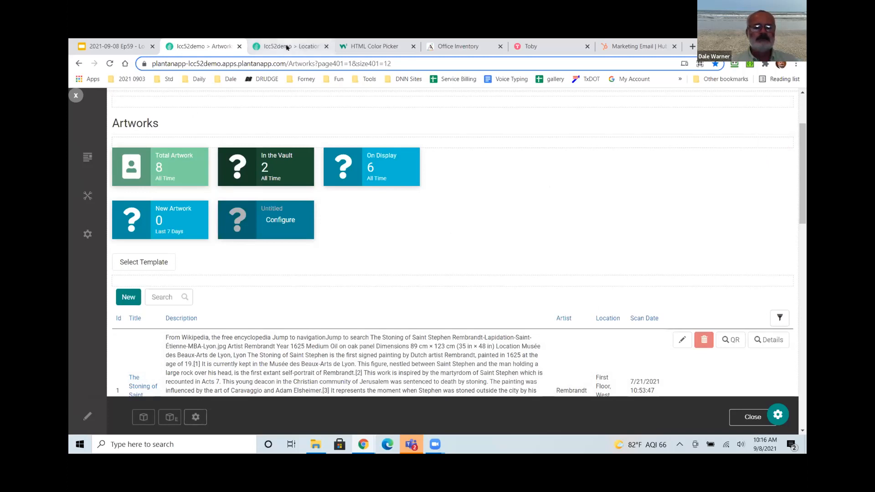
pyautogui.click(117, 46)
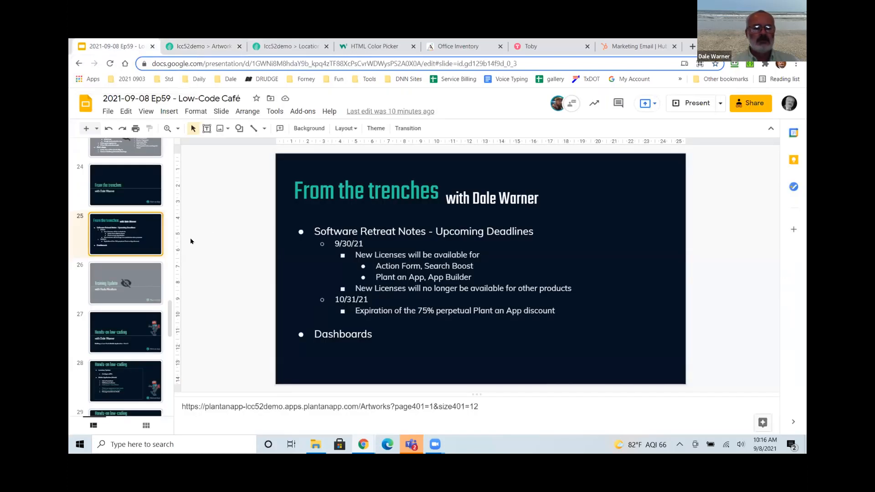
# Go through slide 27 to slide 28, the Hands-on low-coding agenda.
pyautogui.click(141, 328)
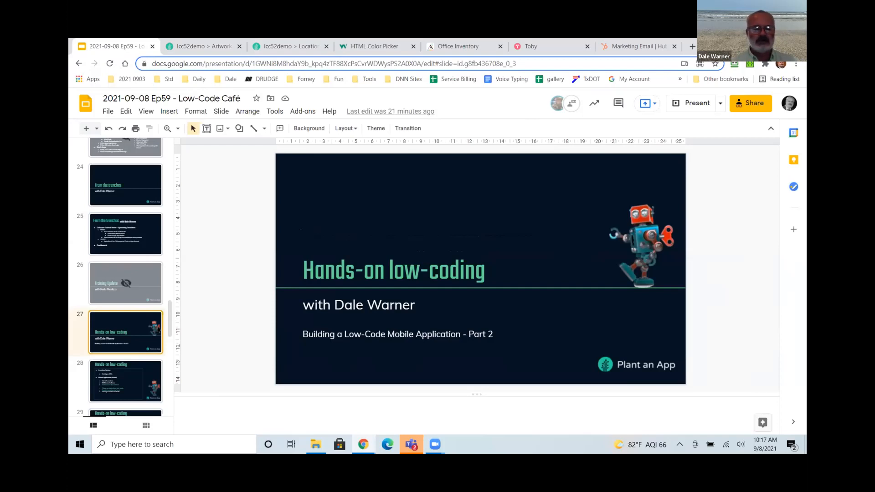
pyautogui.scroll(-2, 159, 330)
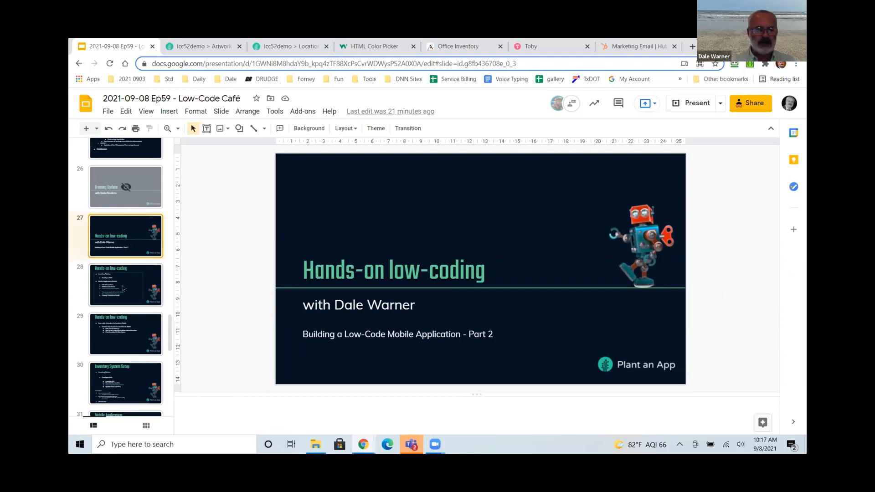
pyautogui.click(123, 288)
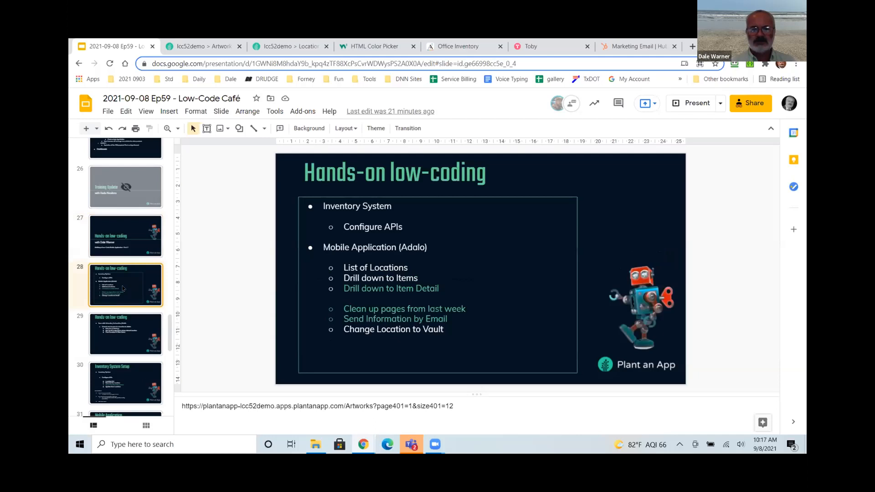
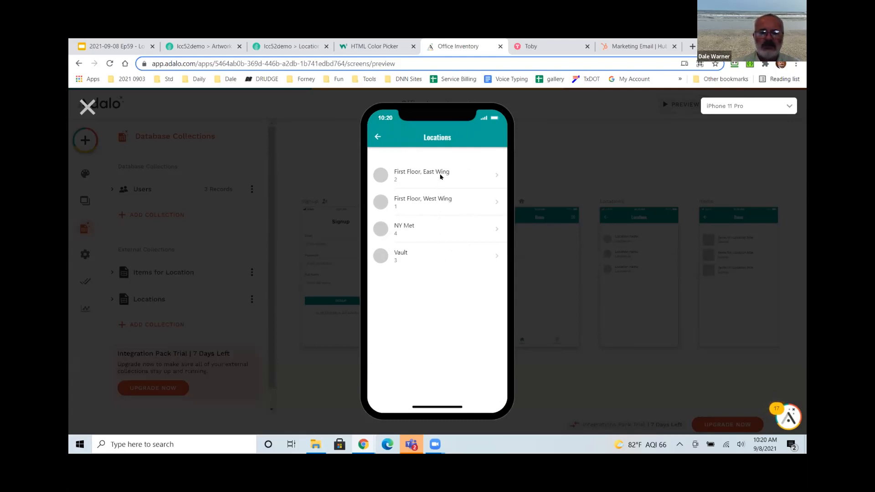
# In the app preview, open First Floor, East Wing's items list twice, returning to locations each time.
pyautogui.click(287, 46)
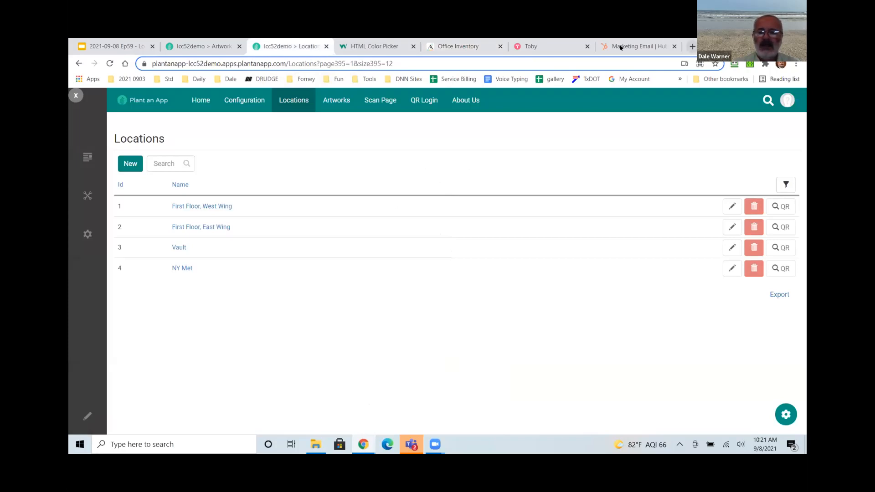
pyautogui.click(460, 46)
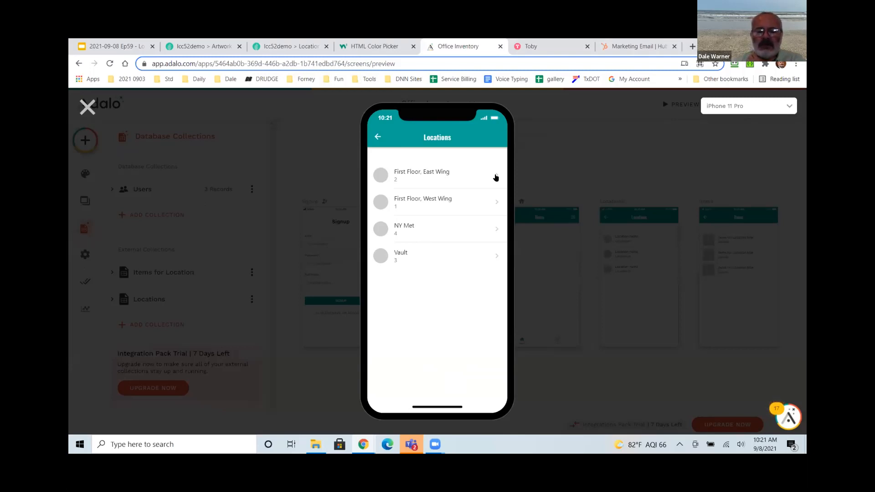
pyautogui.click(496, 178)
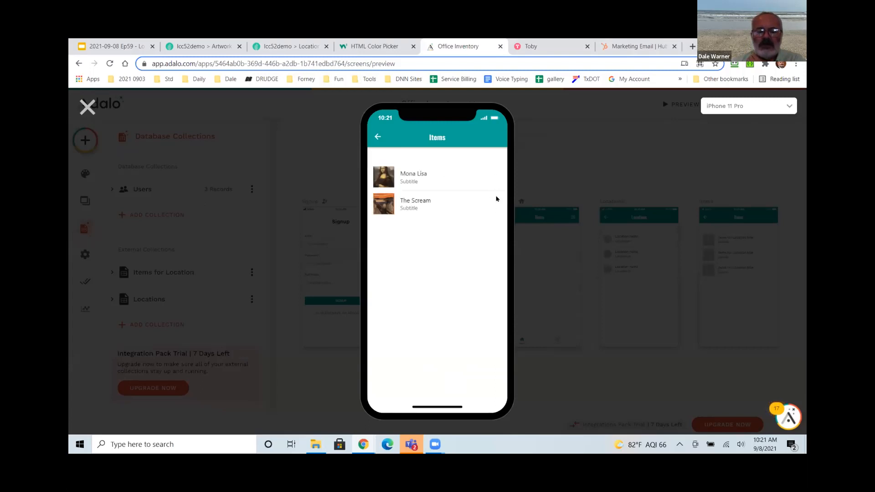
pyautogui.click(378, 137)
pyautogui.click(496, 175)
pyautogui.click(378, 137)
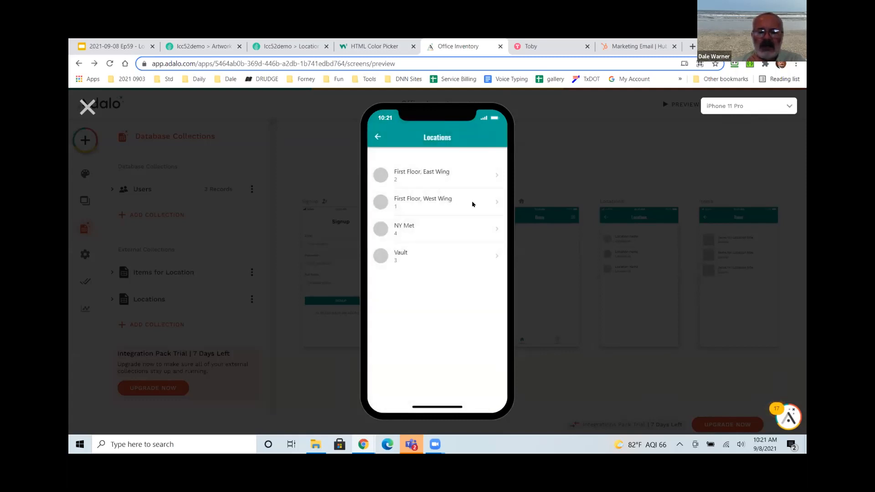
# Check the item lists for First Floor, West Wing and the Vault, then close the preview.
pyautogui.click(497, 204)
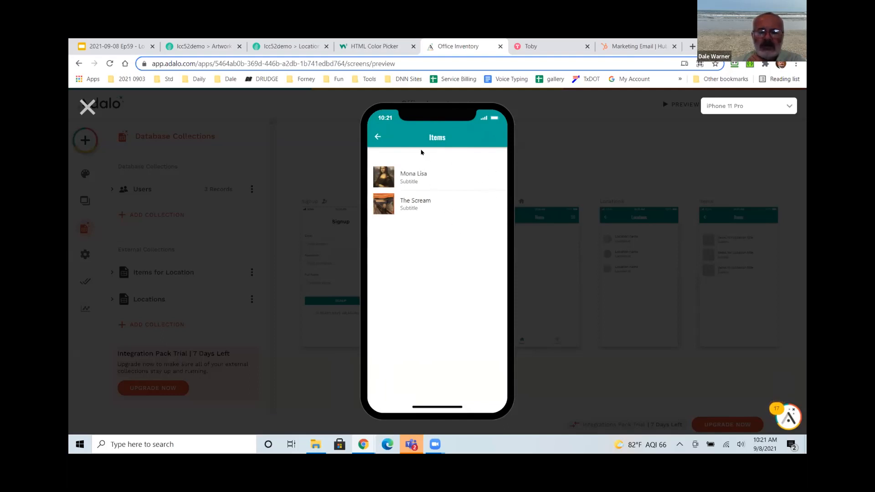
pyautogui.click(377, 137)
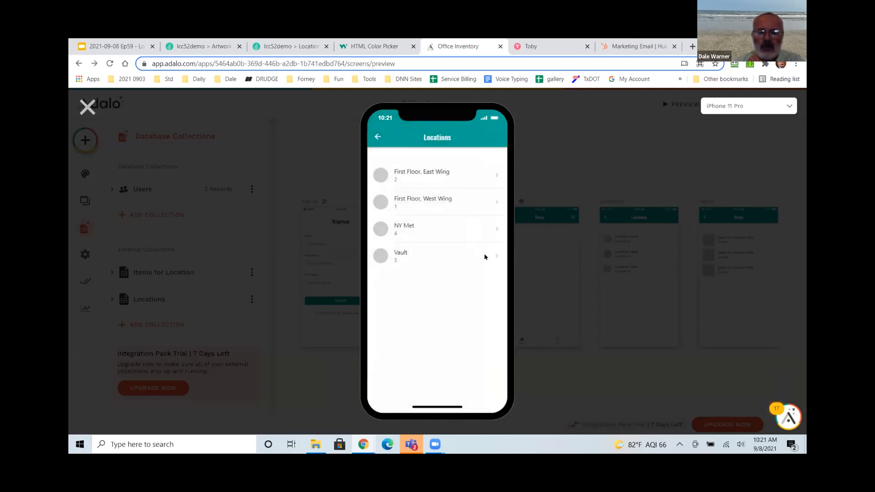
pyautogui.click(498, 258)
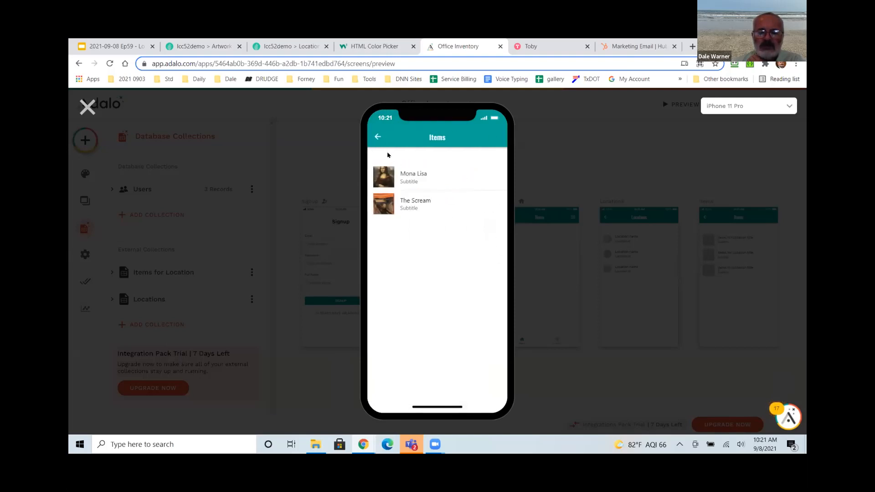
pyautogui.click(378, 137)
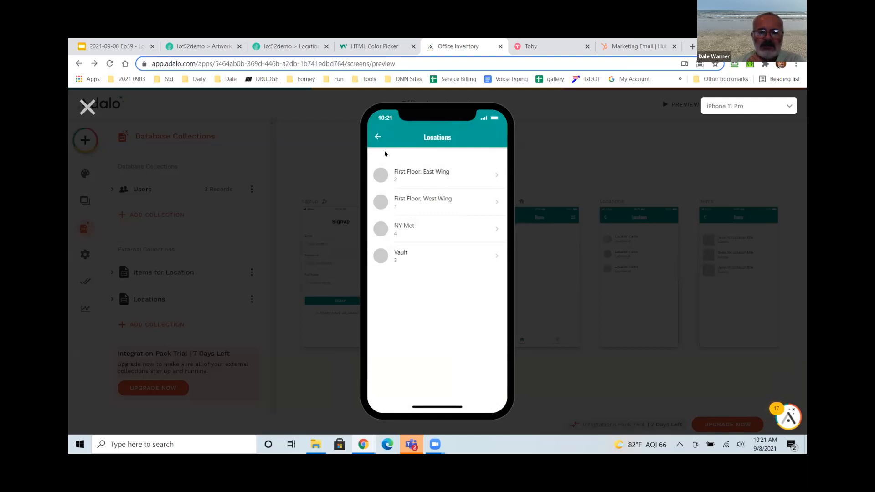
pyautogui.click(90, 110)
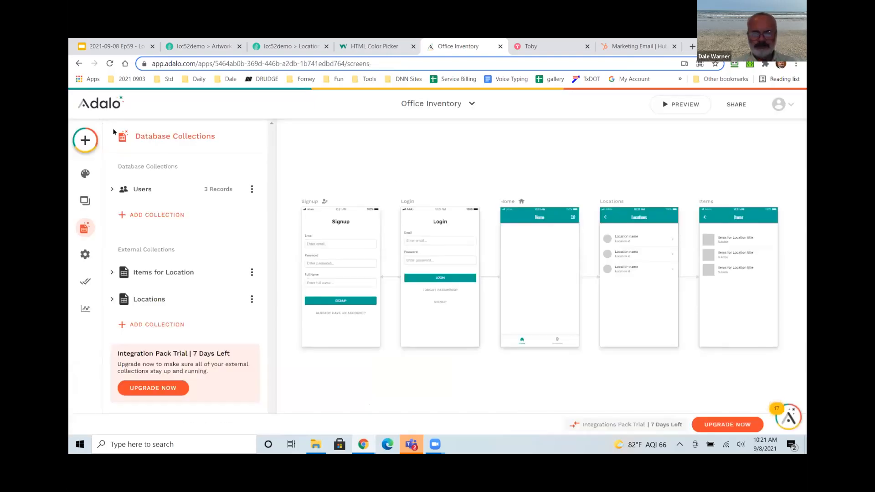
# Under Configuration > APIs, search 'mob' and open Artworks_ForLocation_Mobile for editing.
pyautogui.click(204, 46)
pyautogui.scroll(3, 319, 106)
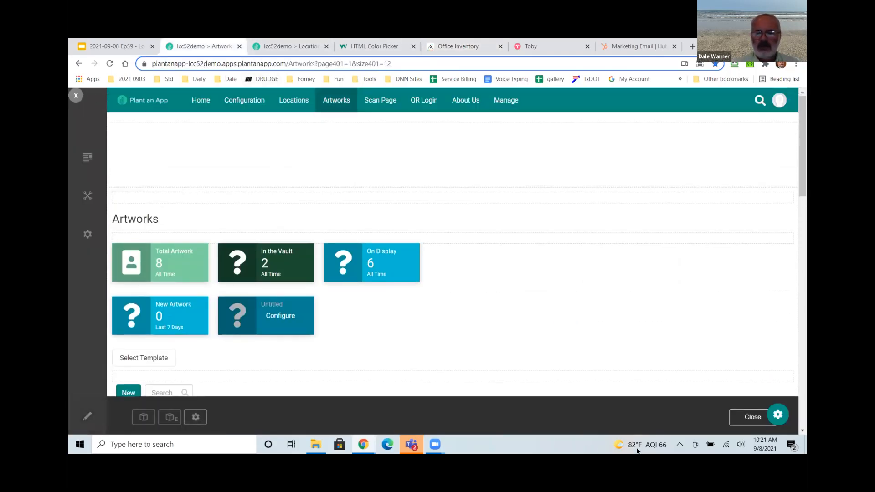
pyautogui.click(750, 417)
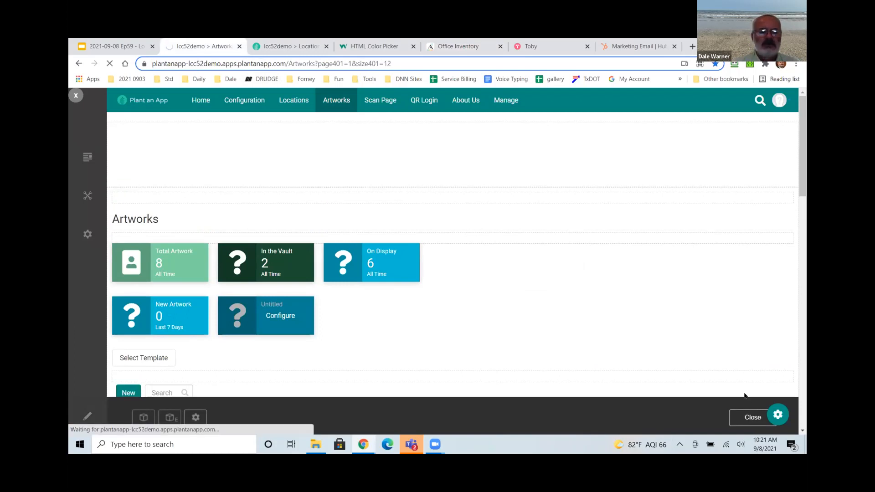
pyautogui.click(236, 101)
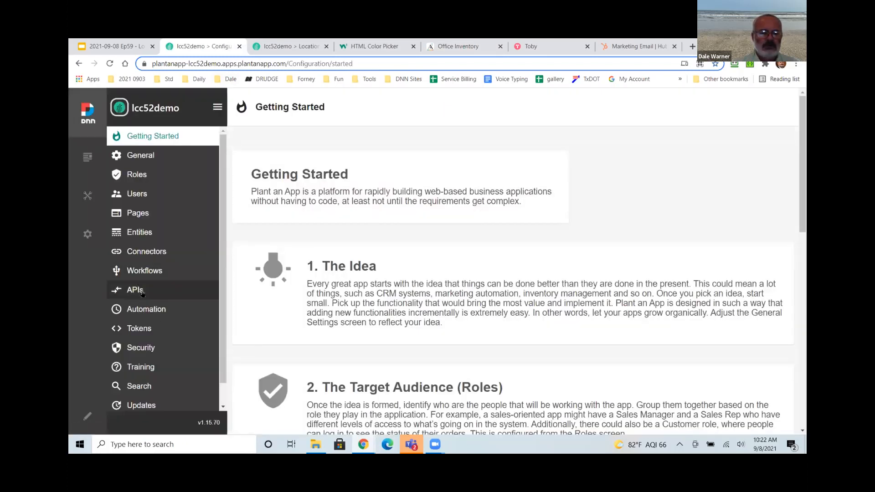
pyautogui.click(142, 293)
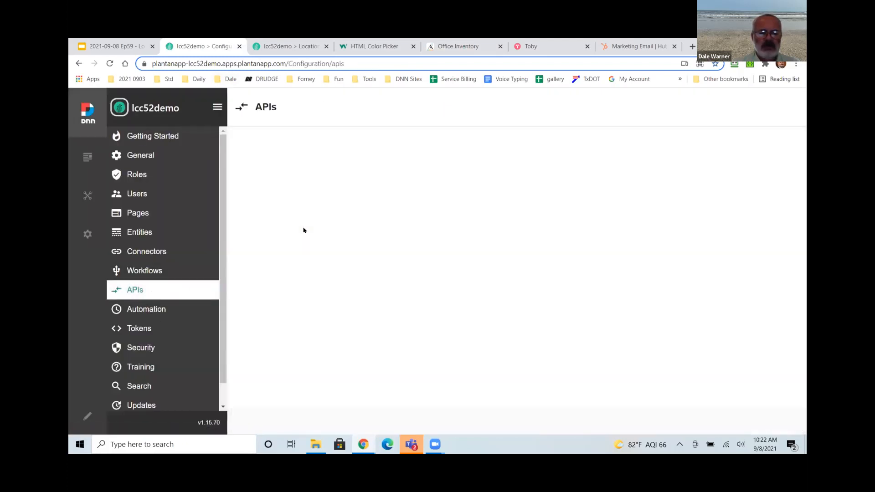
pyautogui.click(288, 248)
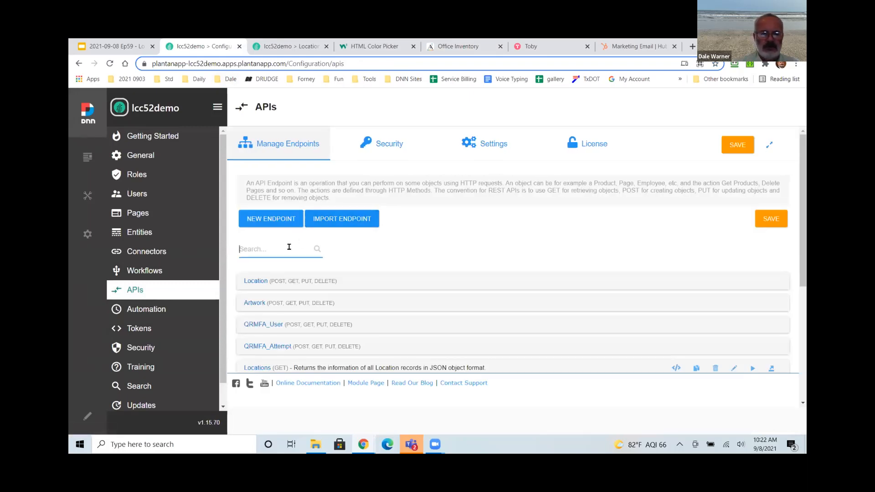
pyautogui.write('mob')
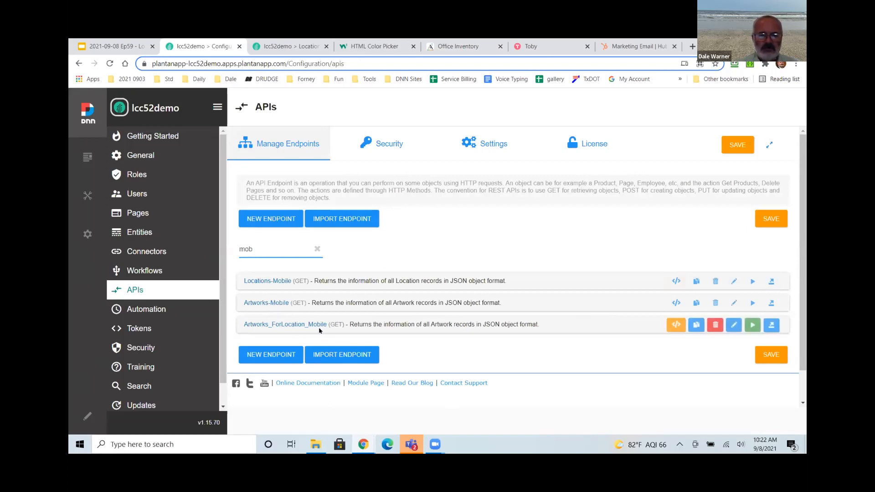
pyautogui.click(733, 325)
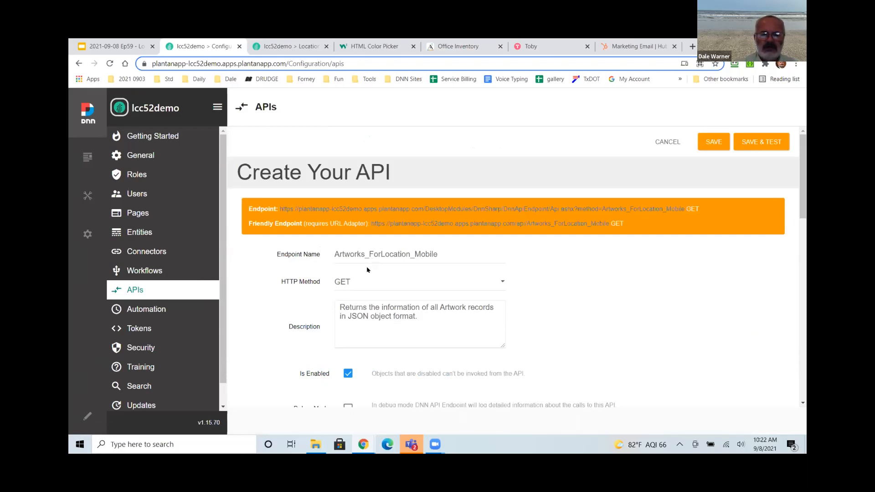
# Review the Location parameter and the Read All Artworks and Raw Response actions of the endpoint.
pyautogui.scroll(-6, 367, 270)
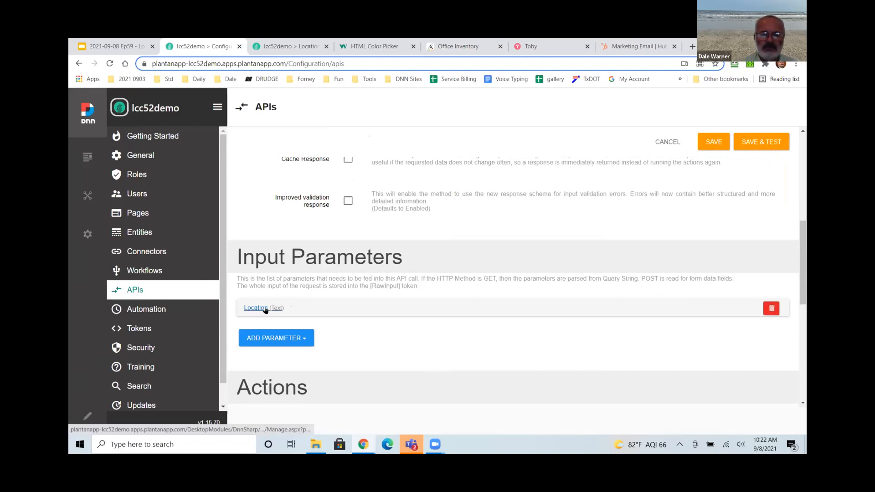
pyautogui.click(255, 308)
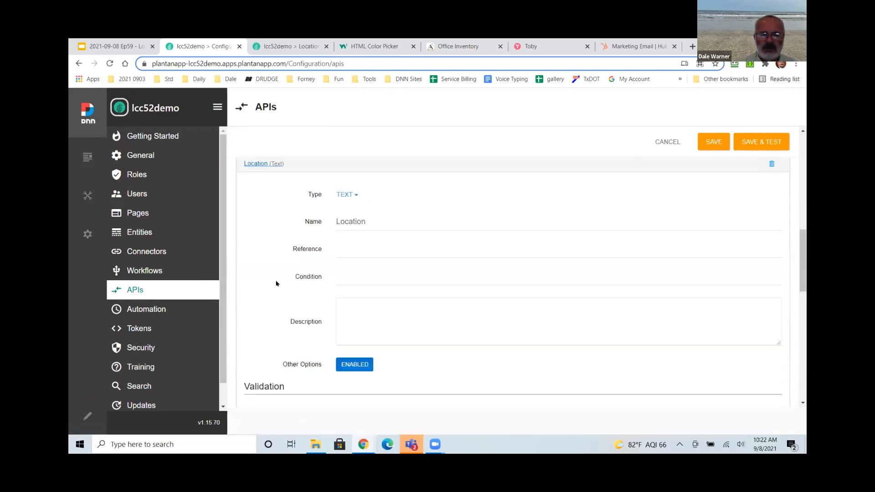
pyautogui.click(257, 165)
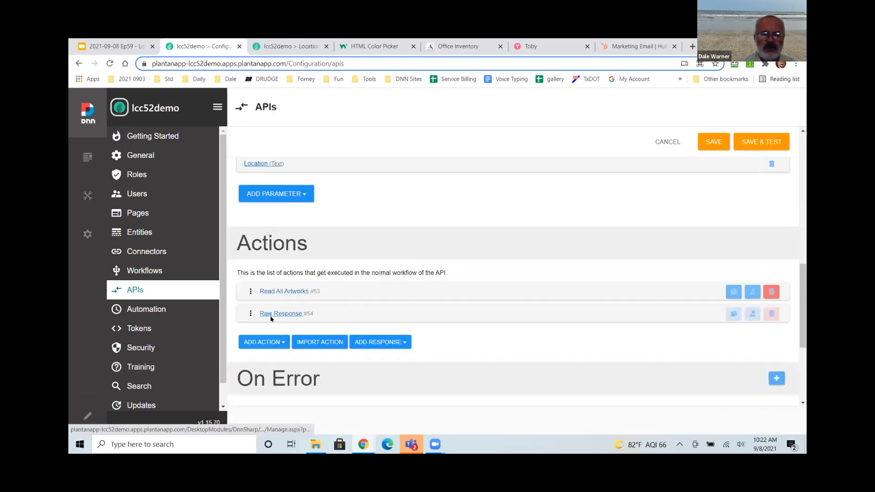
pyautogui.click(297, 292)
pyautogui.scroll(-2, 303, 292)
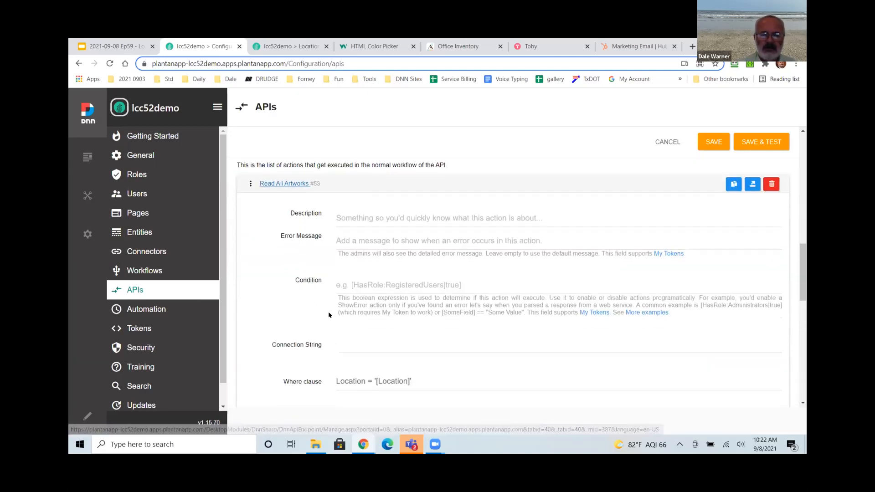
pyautogui.scroll(-2, 330, 309)
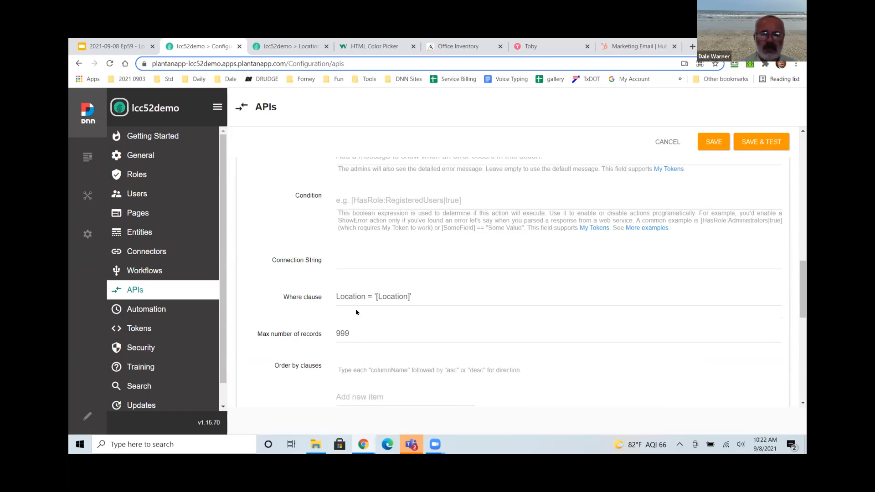
pyautogui.scroll(-10, 356, 313)
pyautogui.click(276, 256)
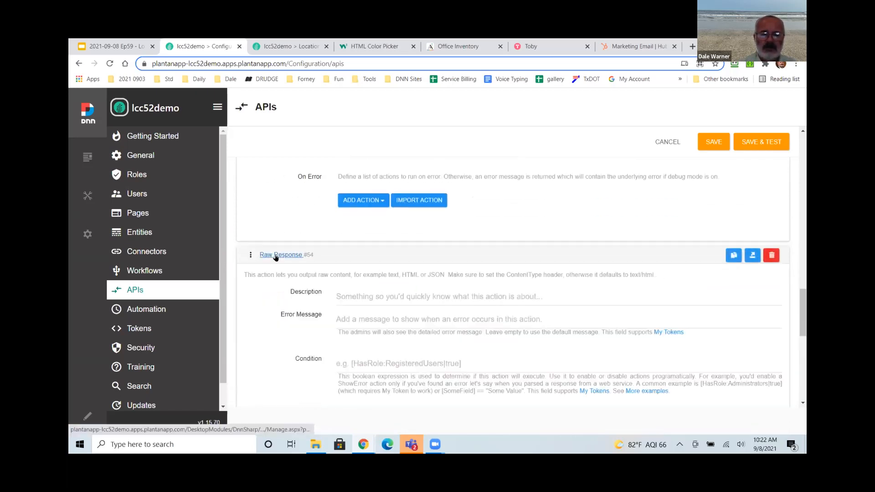
pyautogui.scroll(-2, 308, 314)
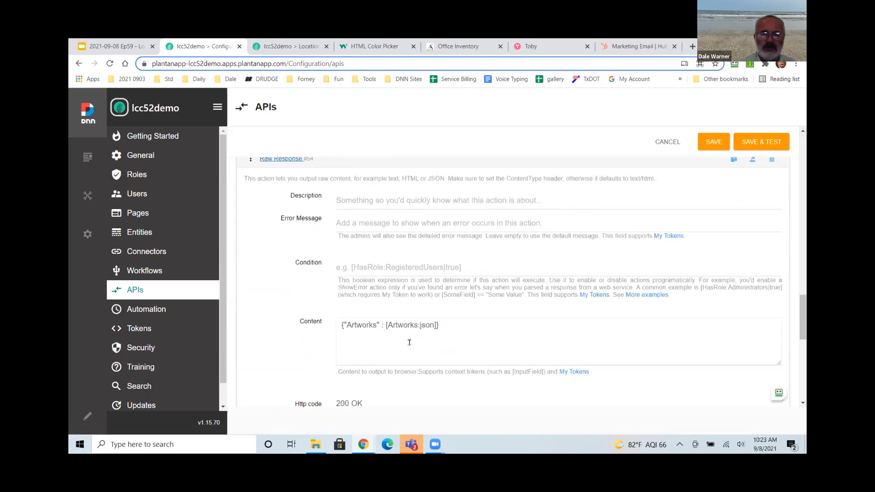
pyautogui.scroll(4, 409, 342)
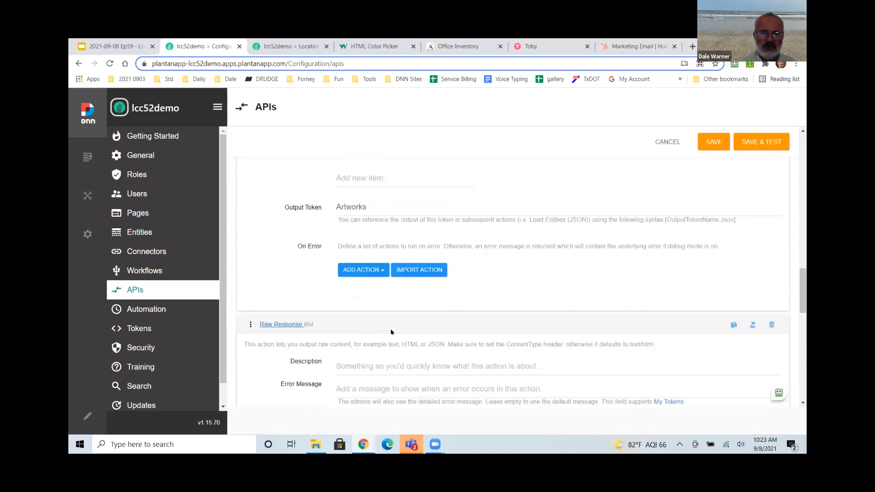
pyautogui.scroll(-3, 423, 378)
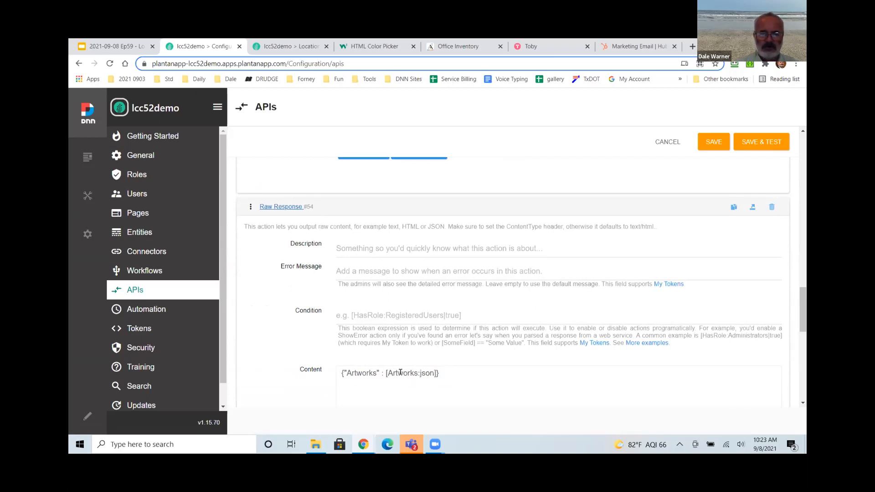
pyautogui.scroll(4, 337, 321)
pyautogui.moveTo(367, 281); pyautogui.dragTo(335, 304)
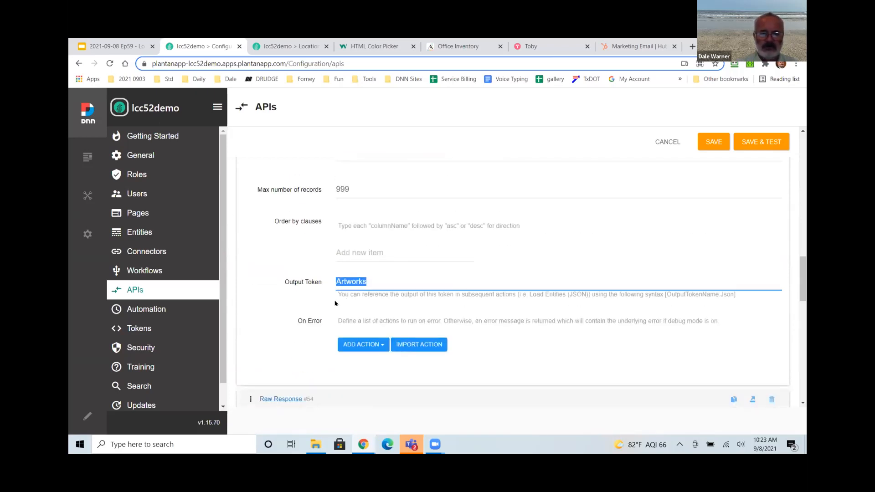
pyautogui.scroll(2, 353, 310)
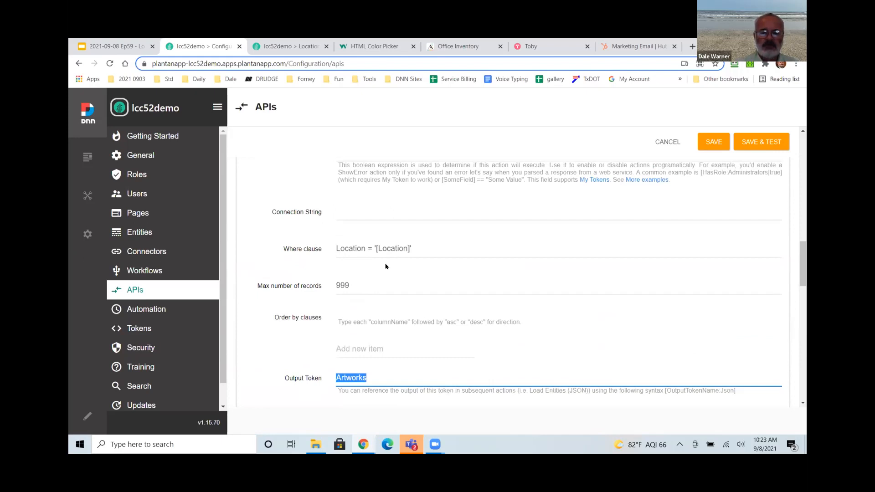
# Change the Where clause to Location = '[Location=3]' and use SAVE & TEST.
pyautogui.click(408, 248)
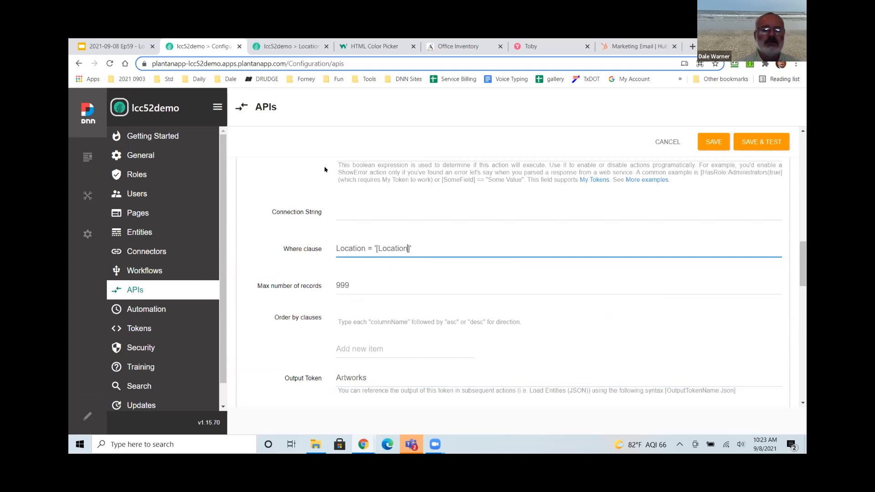
pyautogui.click(285, 47)
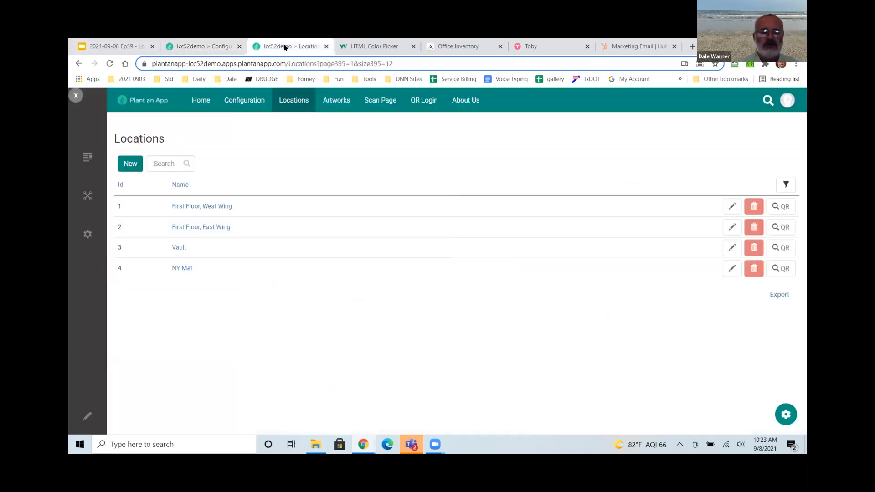
pyautogui.click(219, 45)
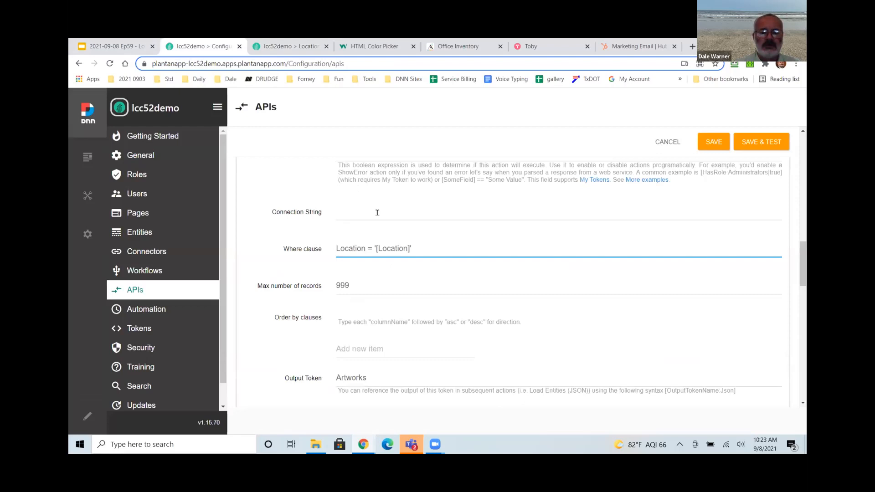
pyautogui.write('=3')
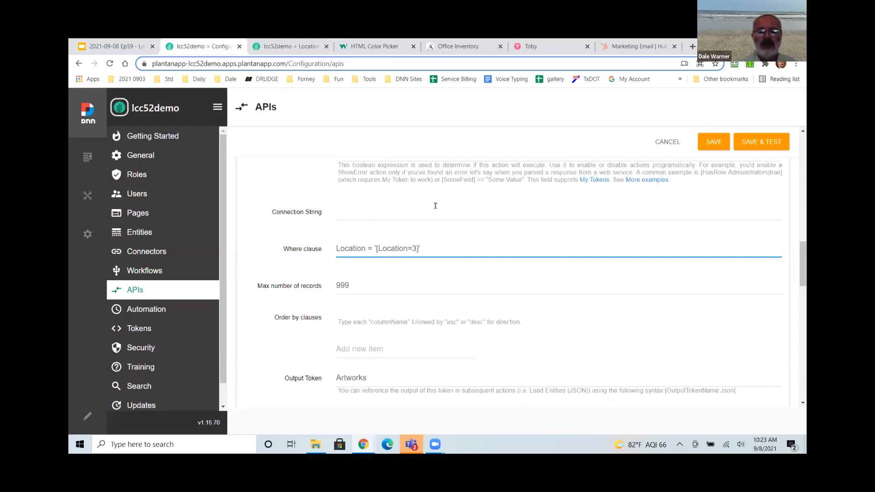
pyautogui.click(752, 144)
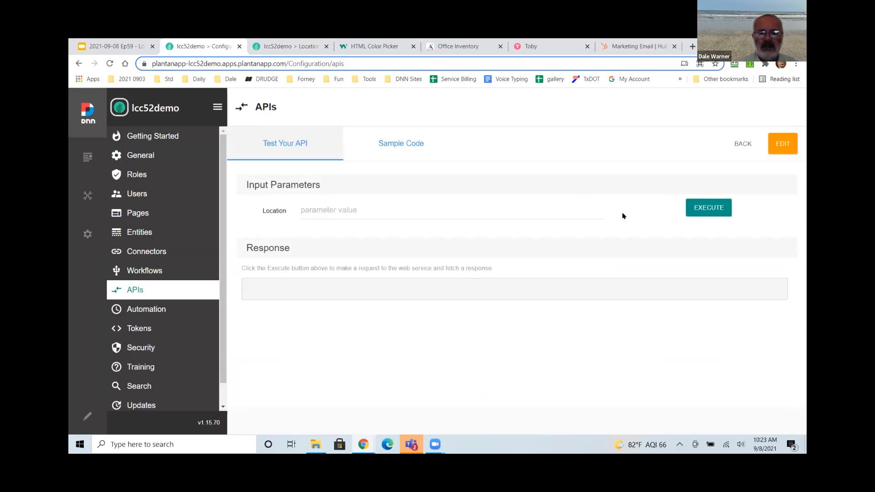
# Execute the API test with no location, then with location 1 and location 2.
pyautogui.click(706, 208)
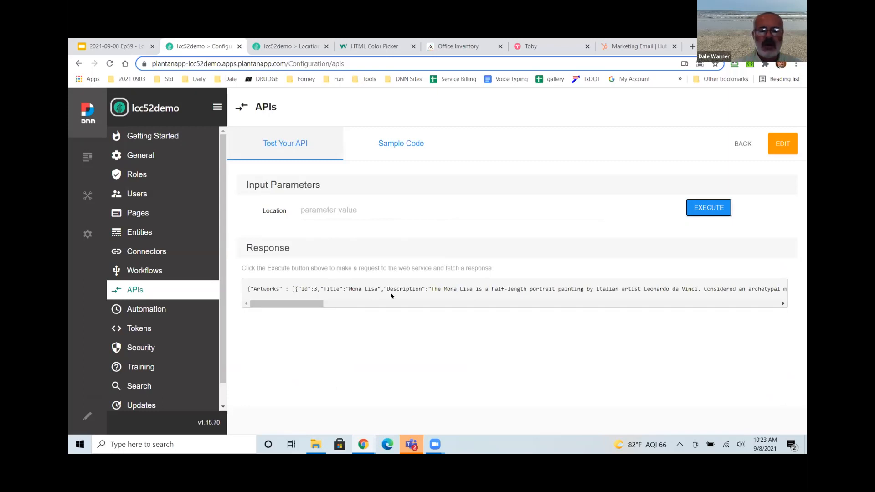
pyautogui.click(342, 209)
pyautogui.write('1')
pyautogui.click(691, 206)
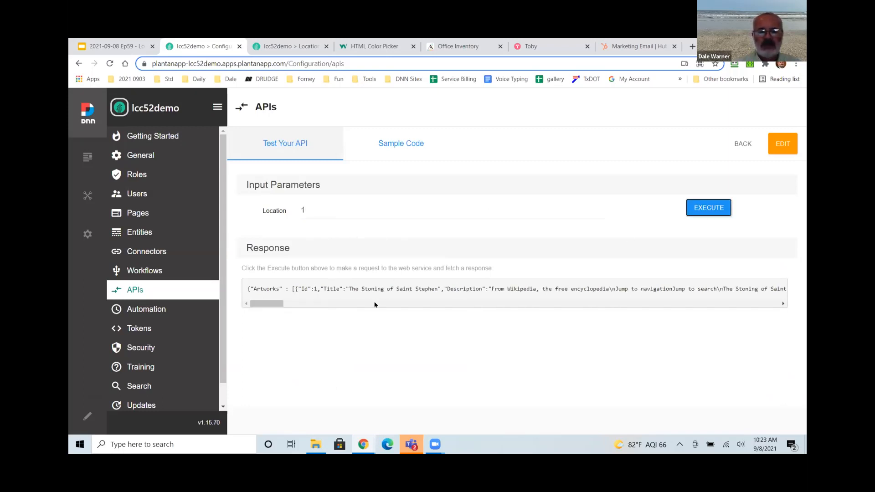
pyautogui.doubleClick(303, 209)
pyautogui.write('2')
pyautogui.click(697, 209)
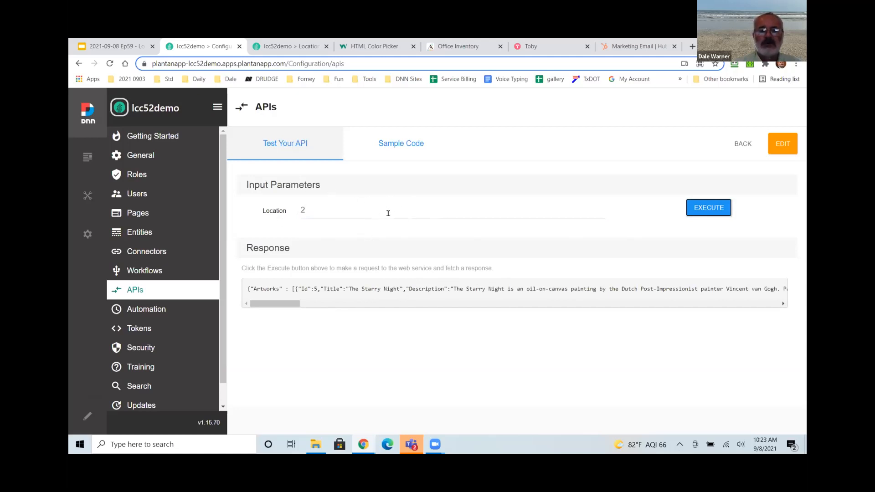
# View the sample code, then reopen the API definition and scroll to its Actions.
pyautogui.click(395, 146)
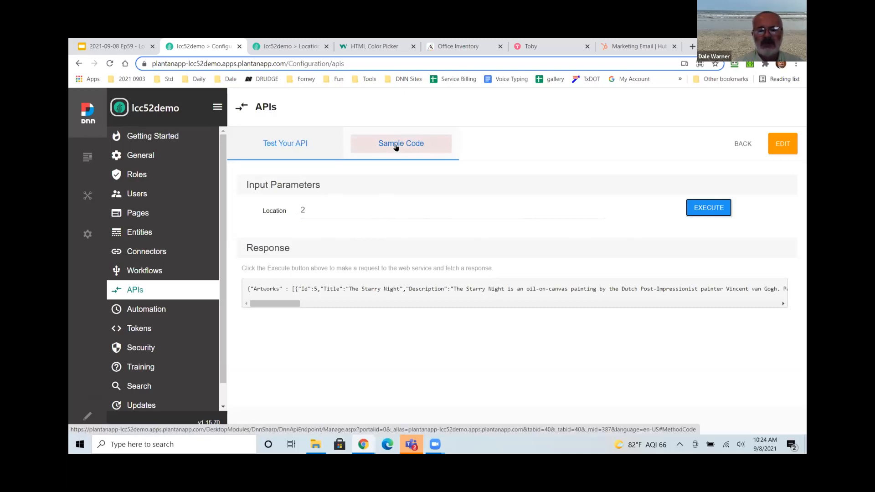
pyautogui.click(782, 143)
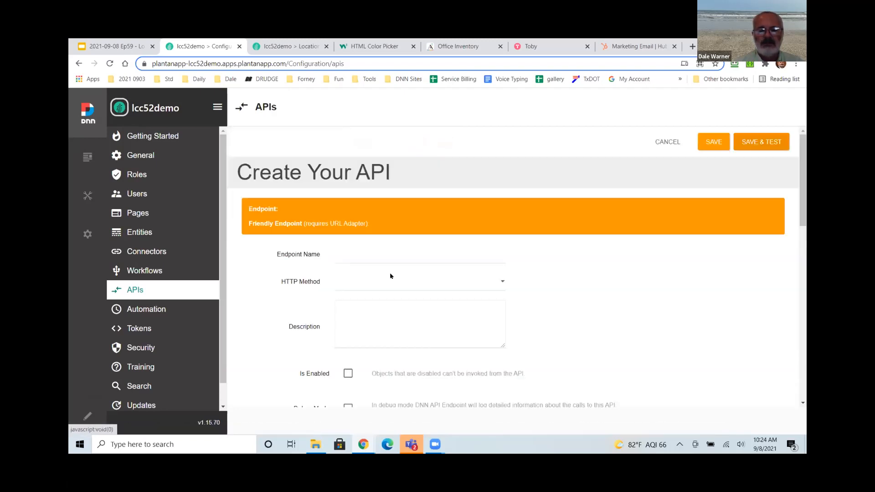
pyautogui.scroll(-10, 331, 286)
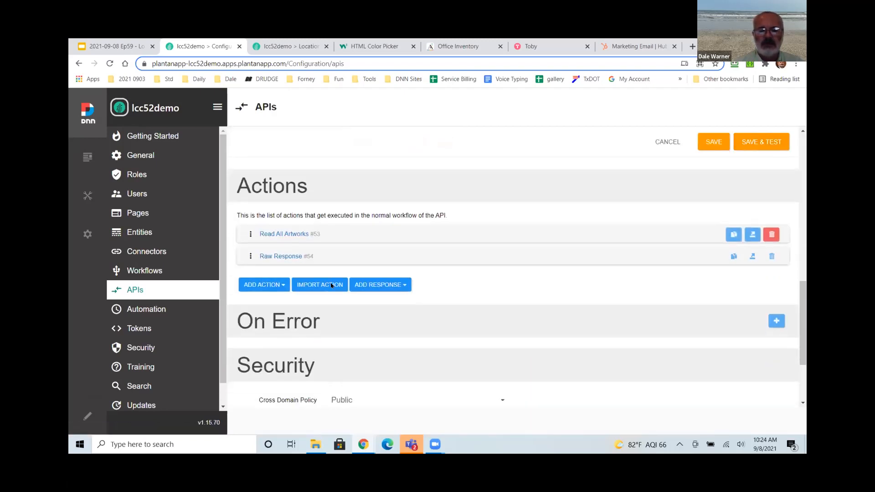
# Save the unchanged API definition and go back to its test page's Sample Code.
pyautogui.scroll(-3, 337, 287)
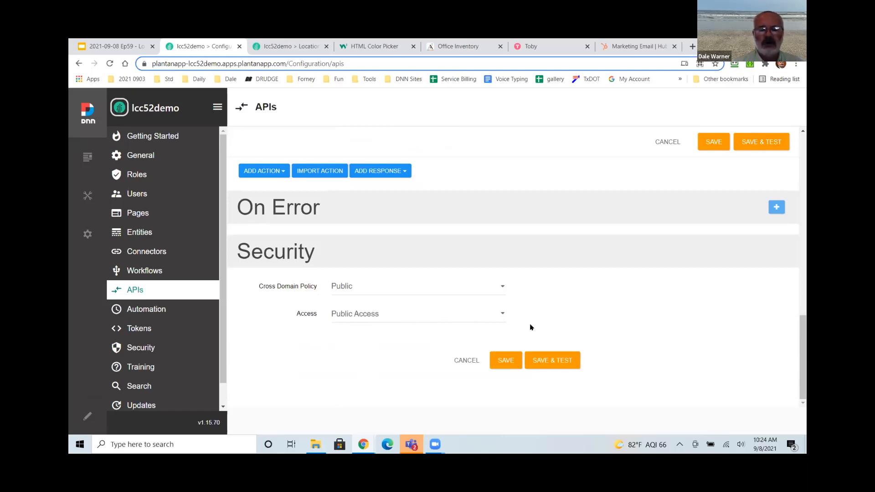
pyautogui.click(744, 145)
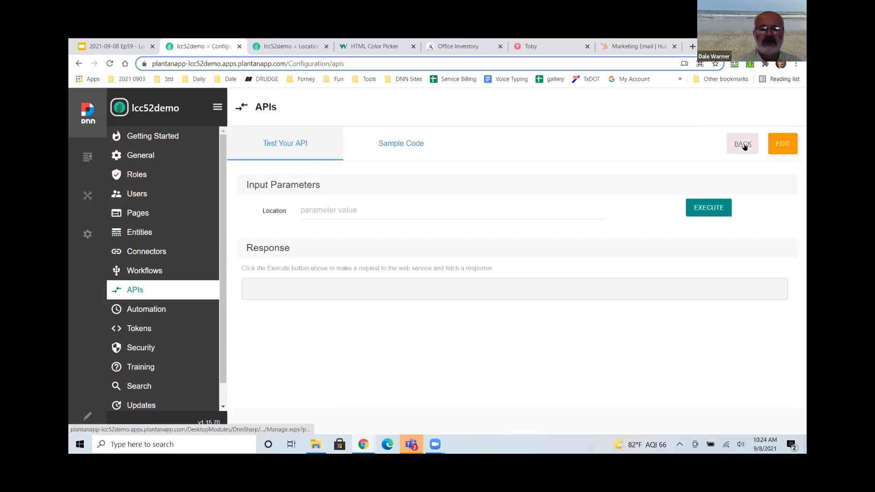
pyautogui.click(401, 145)
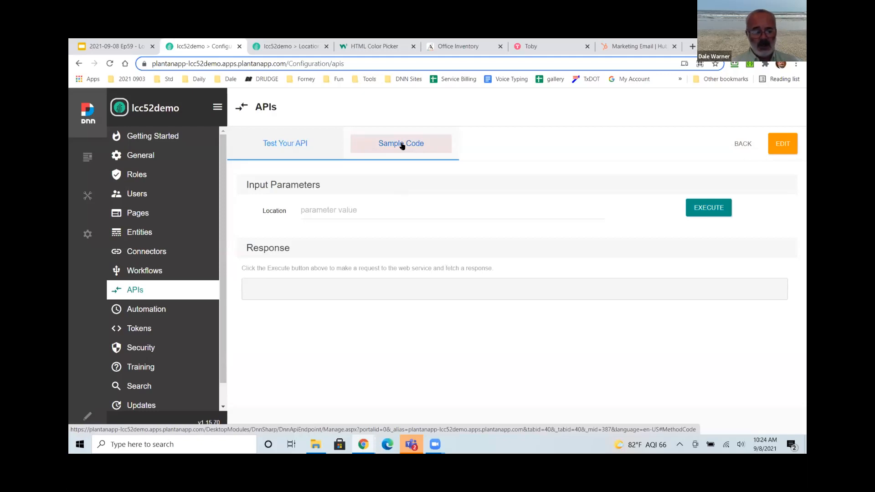
# Open the Friendly Endpoint link from Sample Code in a new browser tab.
pyautogui.click(401, 146)
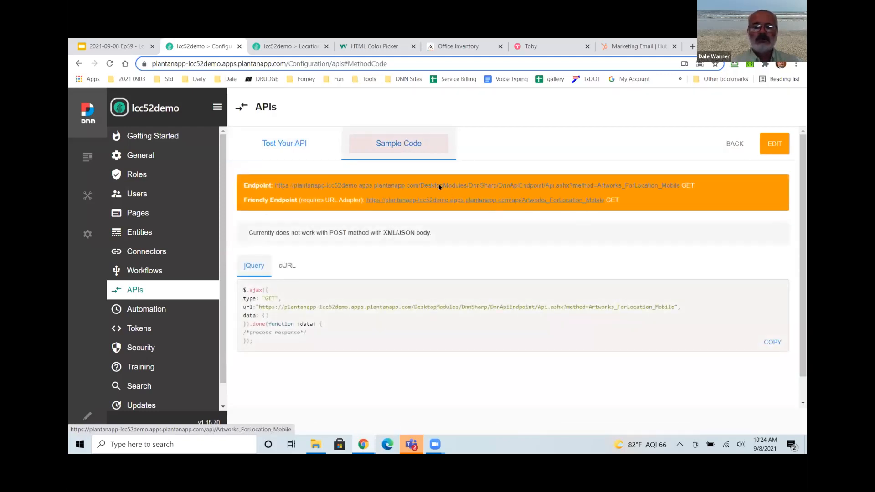
pyautogui.rightClick(417, 200)
pyautogui.click(456, 206)
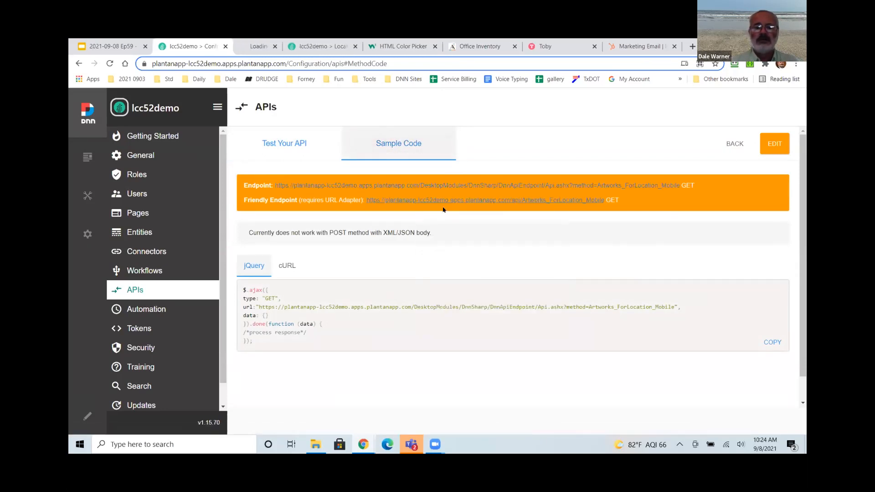
pyautogui.click(261, 47)
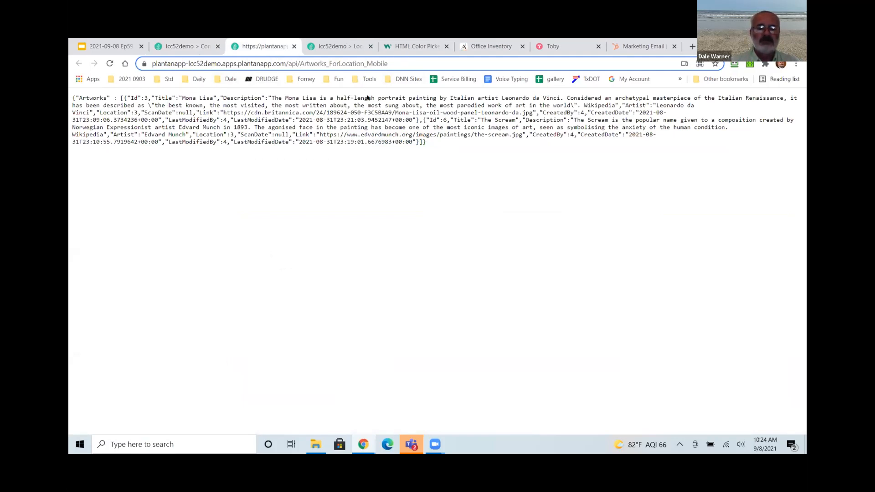
# Append ?location=1 to the endpoint URL, load the results, and select the address.
pyautogui.click(407, 63)
pyautogui.click(413, 64)
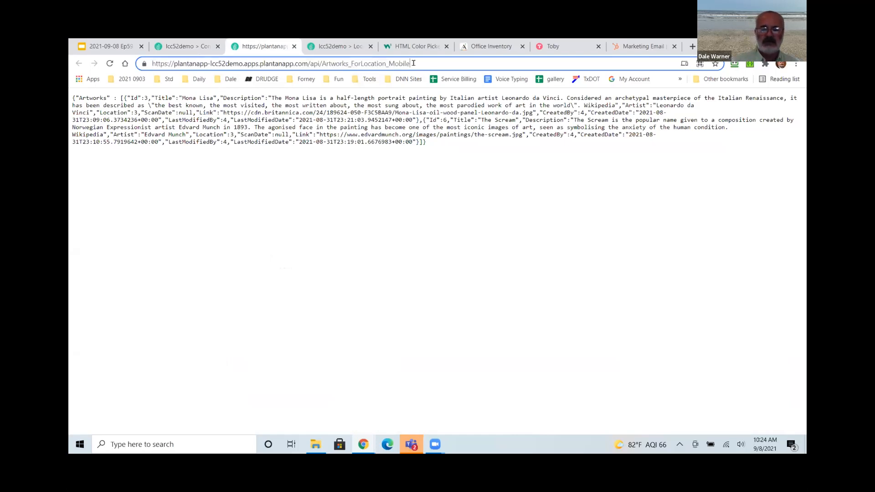
pyautogui.write('?location=1')
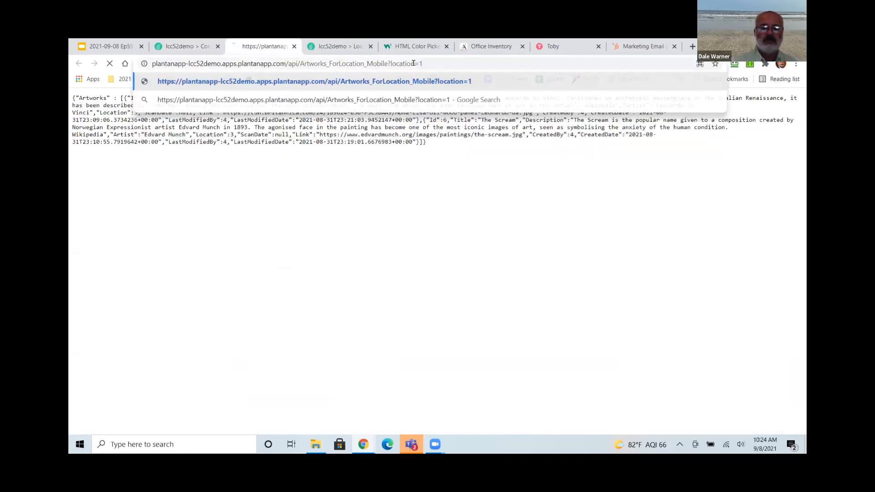
pyautogui.press('Return')
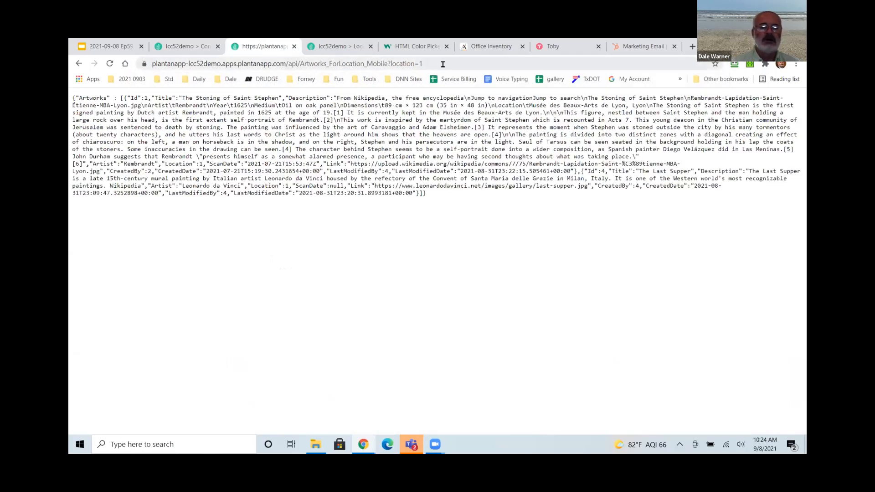
pyautogui.moveTo(442, 64); pyautogui.dragTo(144, 66)
pyautogui.hotkey('ctrl', 'c')
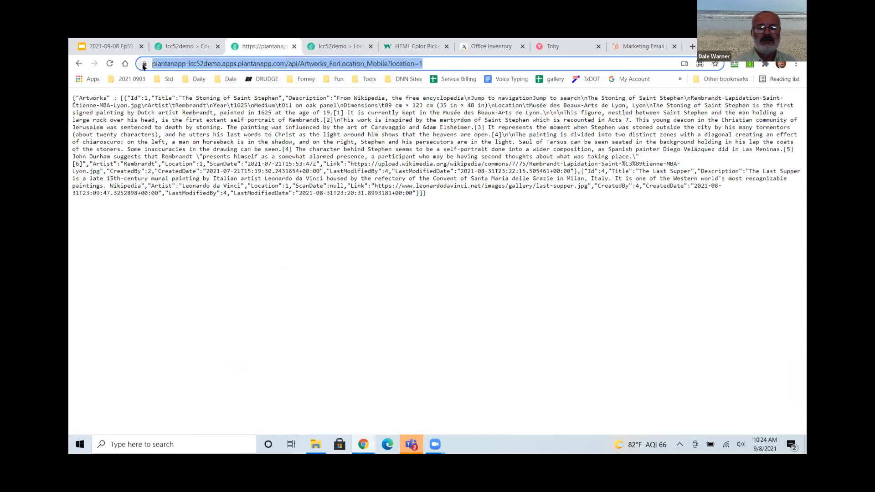
# Close the JSON tab, load the location 1 URL in an incognito window, then return to Office Inventory.
pyautogui.click(294, 47)
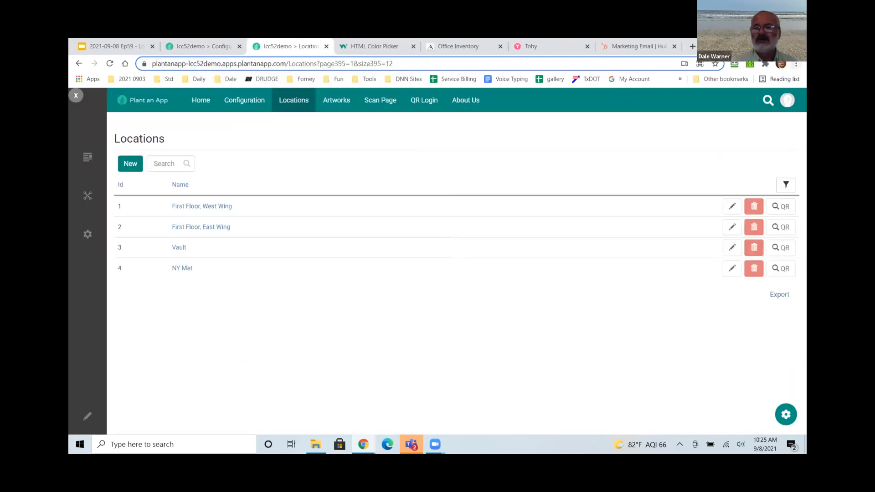
pyautogui.hotkey('ctrl', 'shift', 'n')
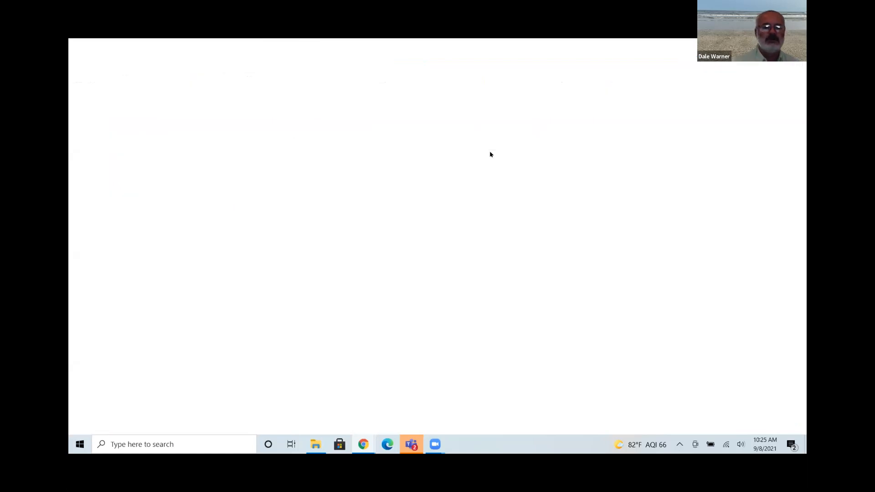
pyautogui.hotkey('ctrl', 'v')
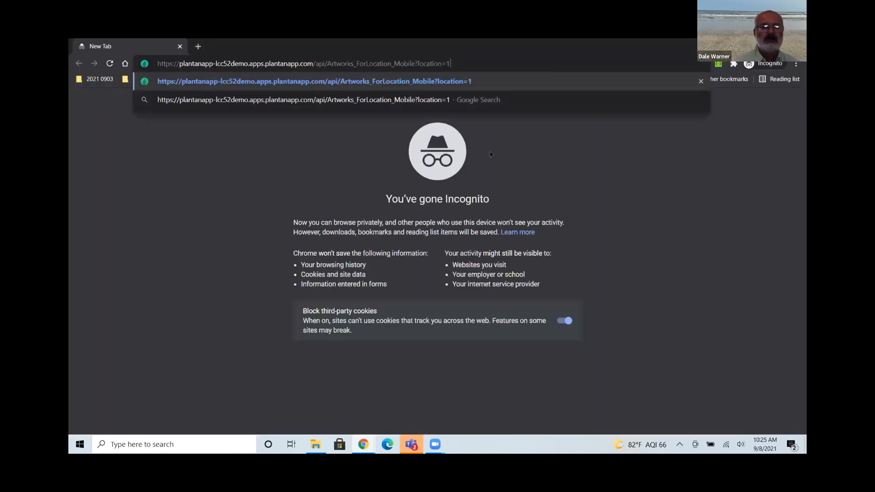
pyautogui.press('Return')
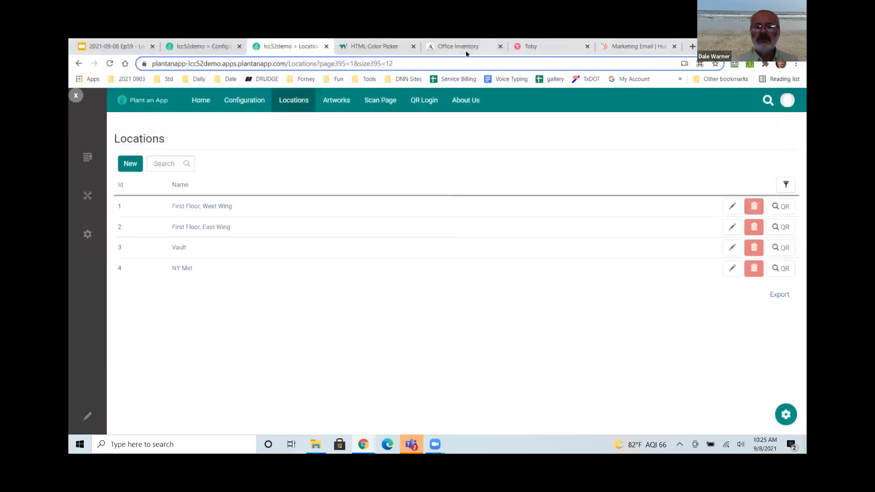
pyautogui.click(465, 48)
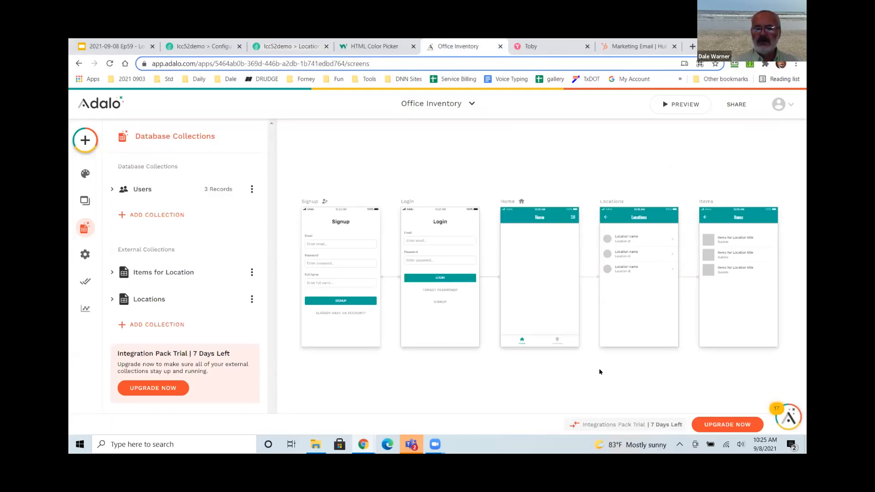
# Inspect the Items list's Location query filter, then open Items for Location's options in the Database panel.
pyautogui.click(633, 294)
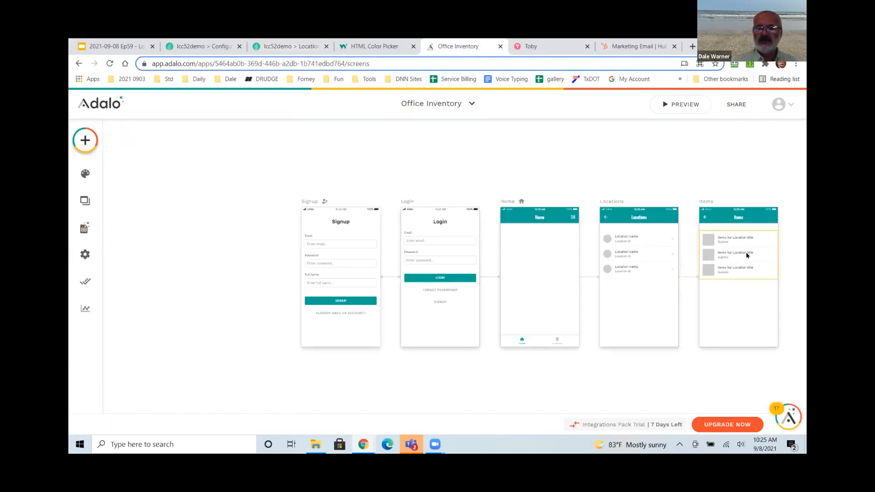
pyautogui.click(748, 247)
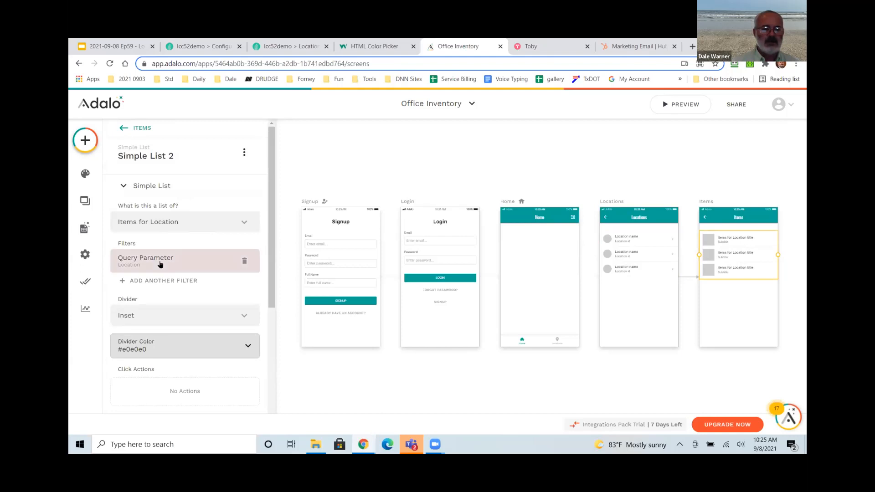
pyautogui.click(160, 263)
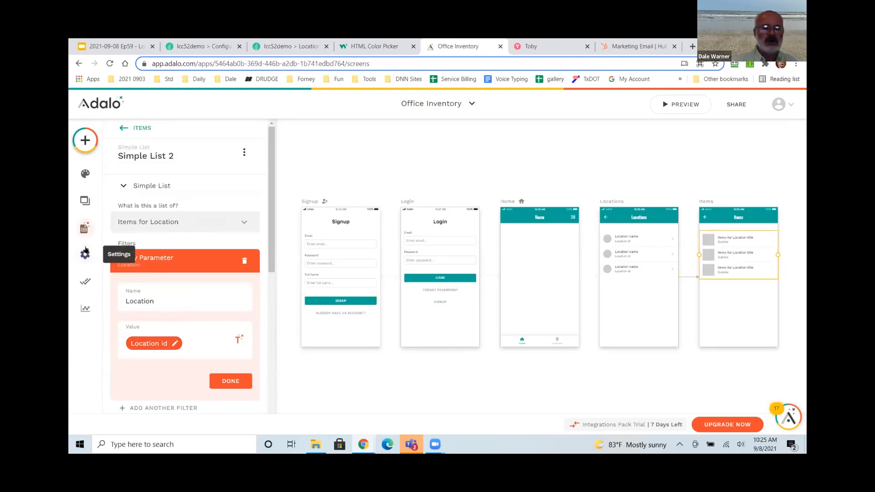
pyautogui.click(84, 232)
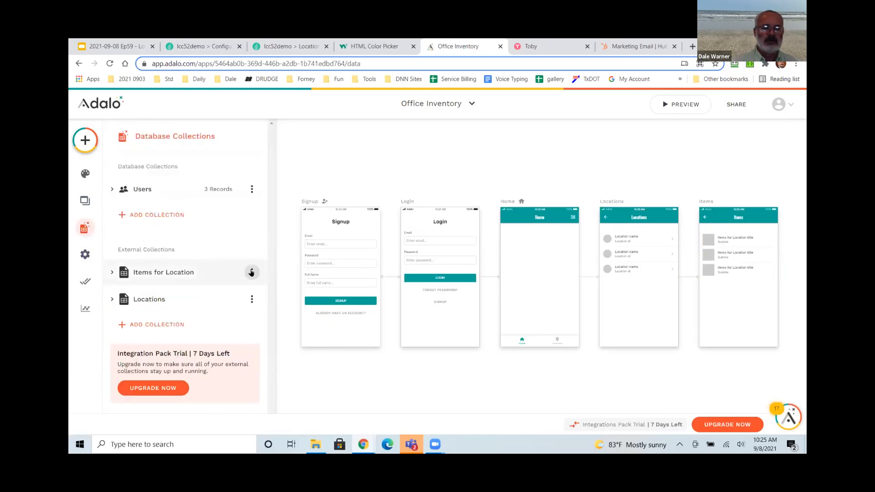
pyautogui.click(251, 272)
# Replace the collection's base URL with the pasted address minus its location value, and remove the Location query parameter.
pyautogui.click(251, 224)
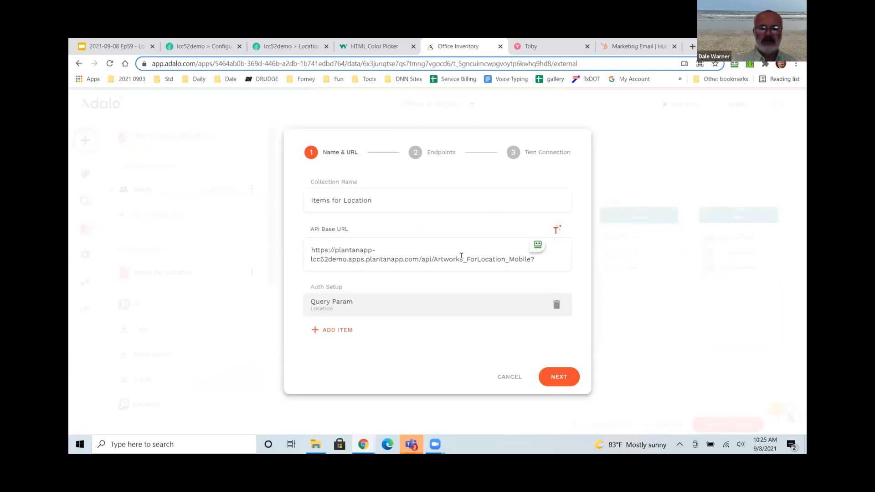
pyautogui.tripleClick(461, 256)
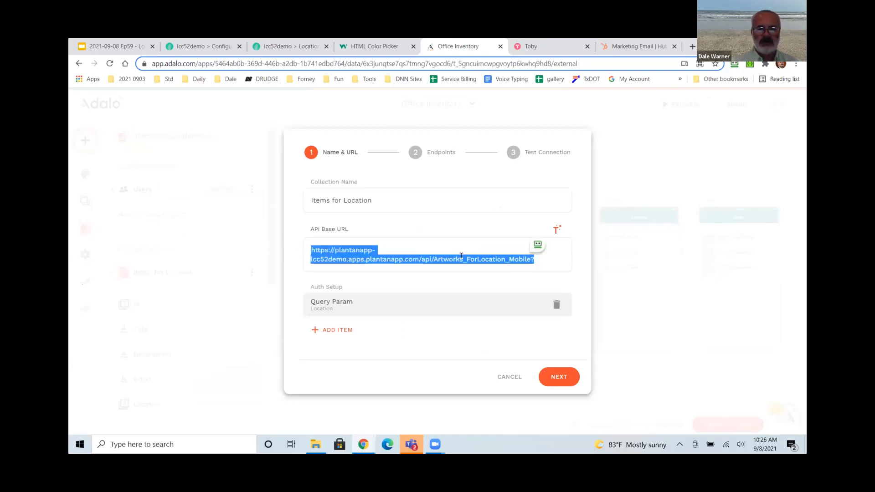
pyautogui.hotkey('ctrl', 'v')
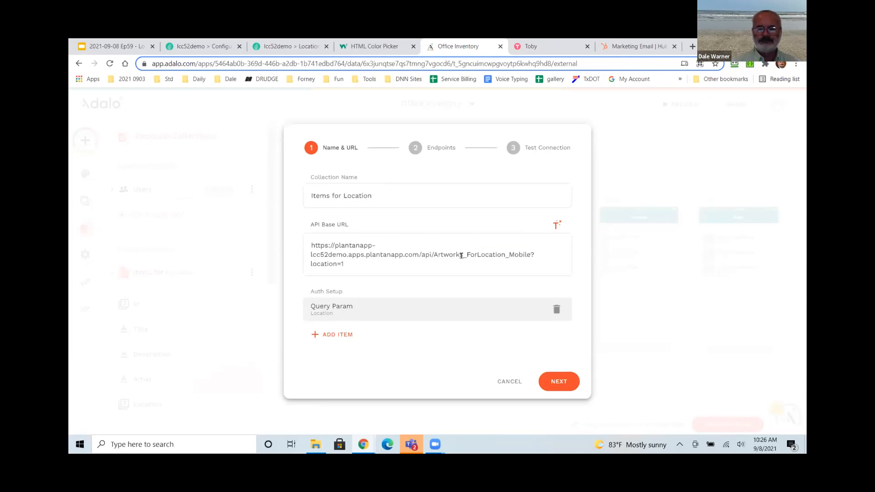
pyautogui.press('BackSpace')
pyautogui.press('BackSpace')
pyautogui.press('BackSpace')
pyautogui.press('BackSpace')
pyautogui.press('BackSpace')
pyautogui.press('BackSpace')
pyautogui.press('BackSpace')
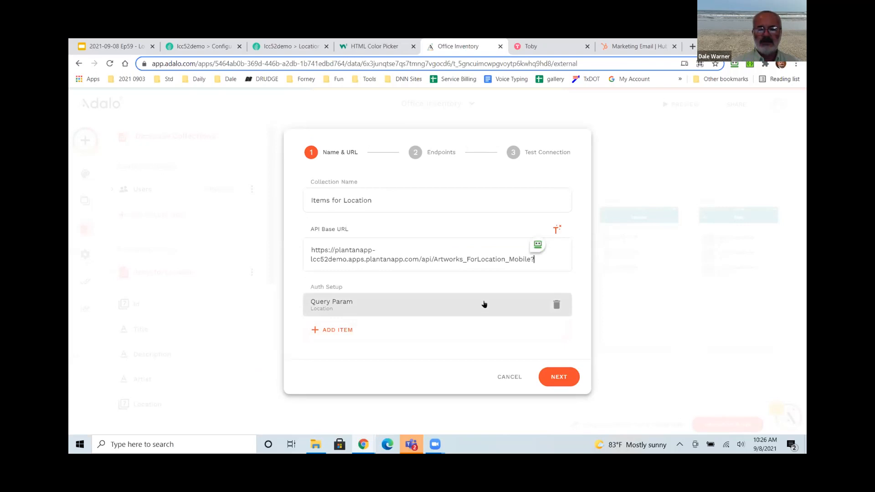
pyautogui.click(556, 304)
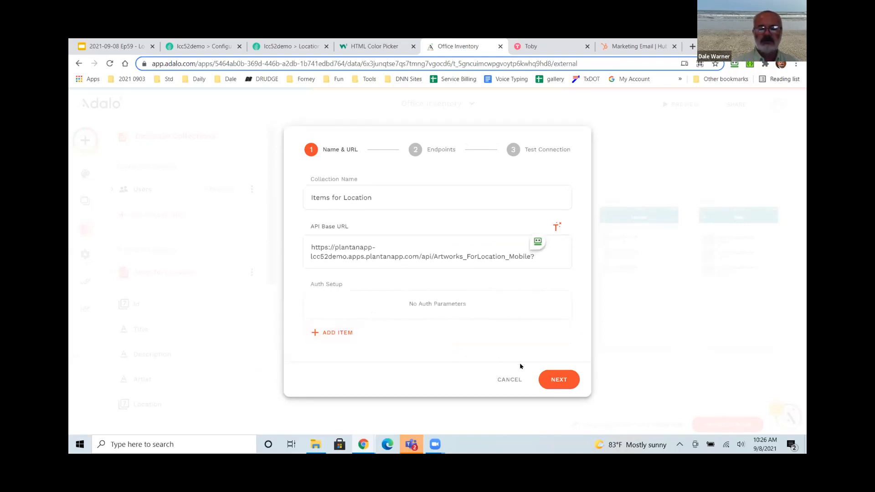
# Advance through Endpoints, run the connection test, and save the Items for Location collection.
pyautogui.click(553, 381)
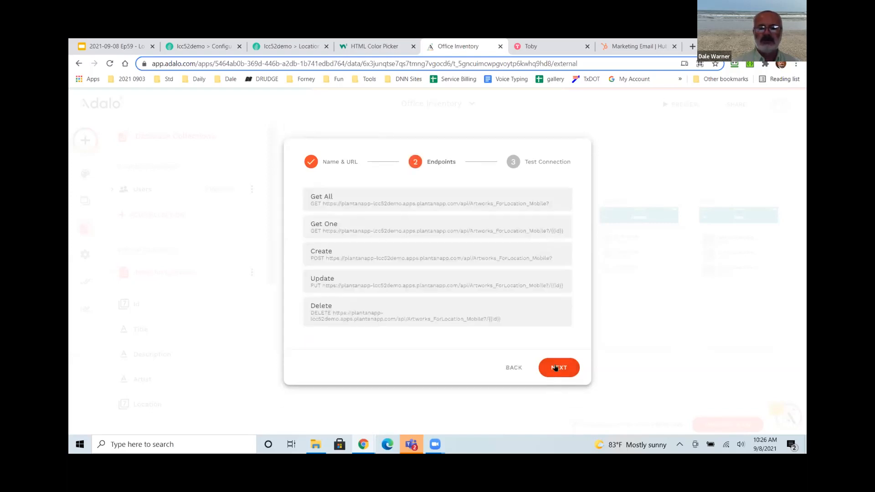
pyautogui.click(555, 368)
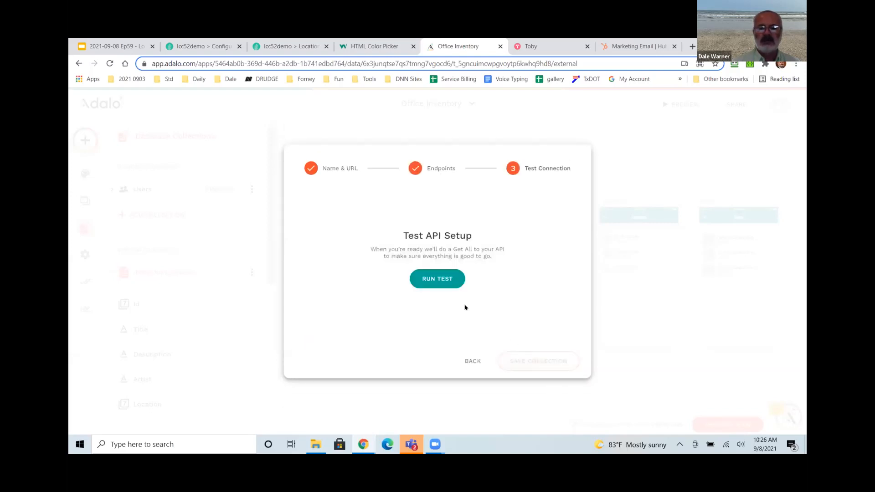
pyautogui.click(433, 279)
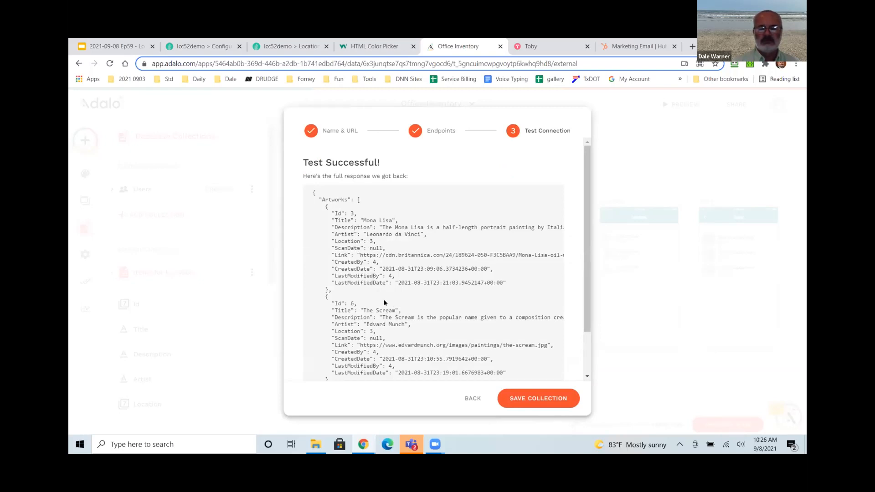
pyautogui.click(534, 400)
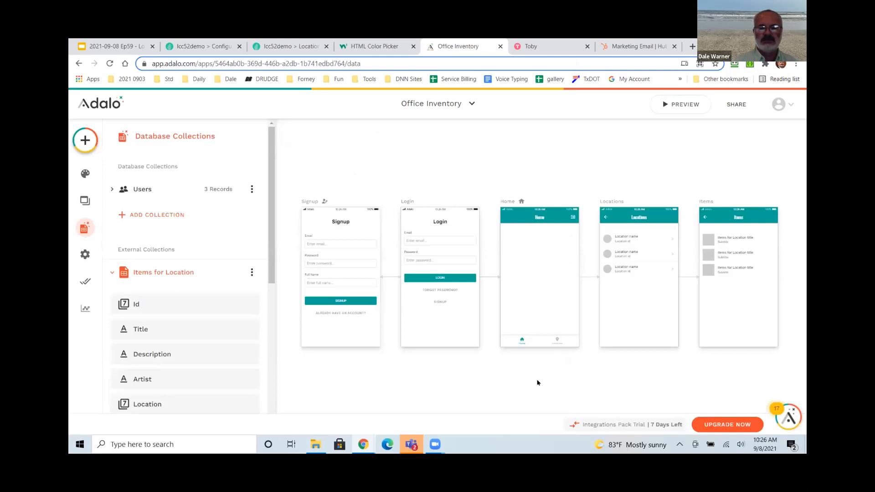
# Confirm Simple List 2's Location query filter, then preview First Floor, East Wing's items.
pyautogui.click(709, 258)
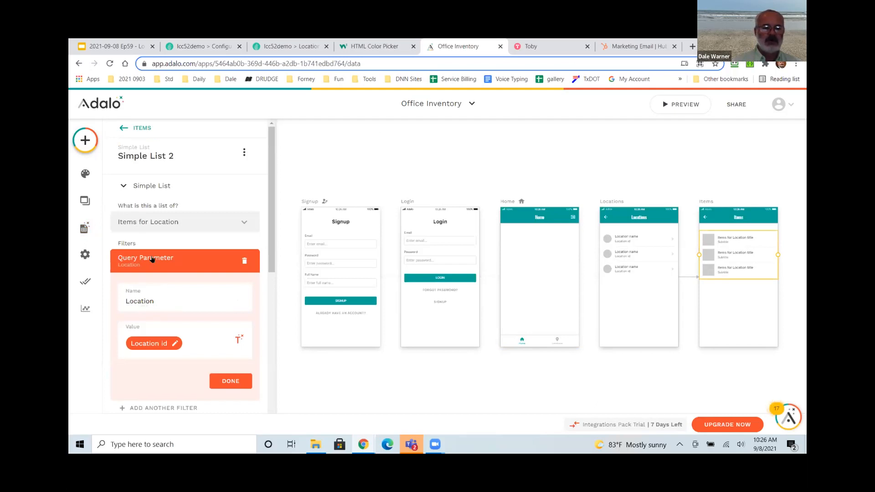
pyautogui.click(227, 381)
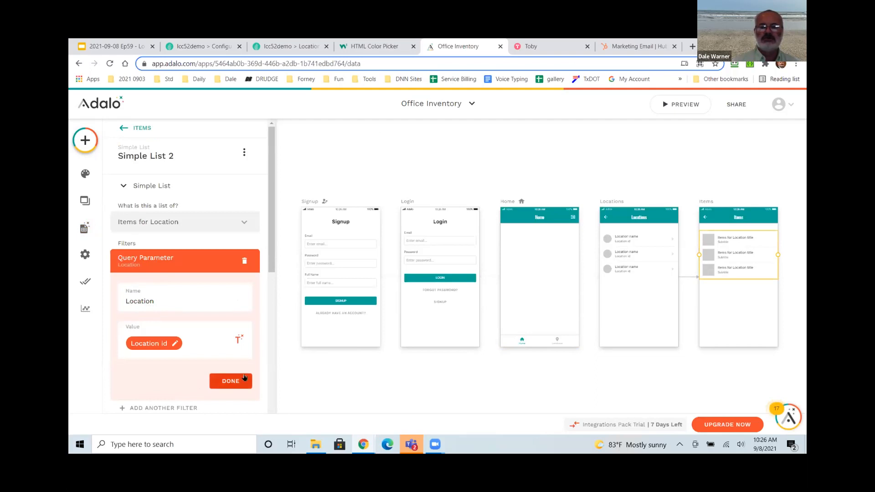
pyautogui.click(683, 103)
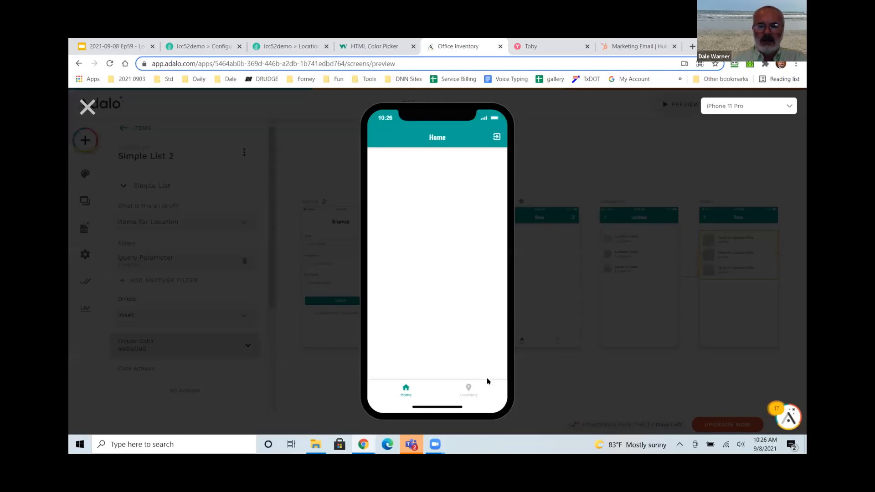
pyautogui.click(467, 389)
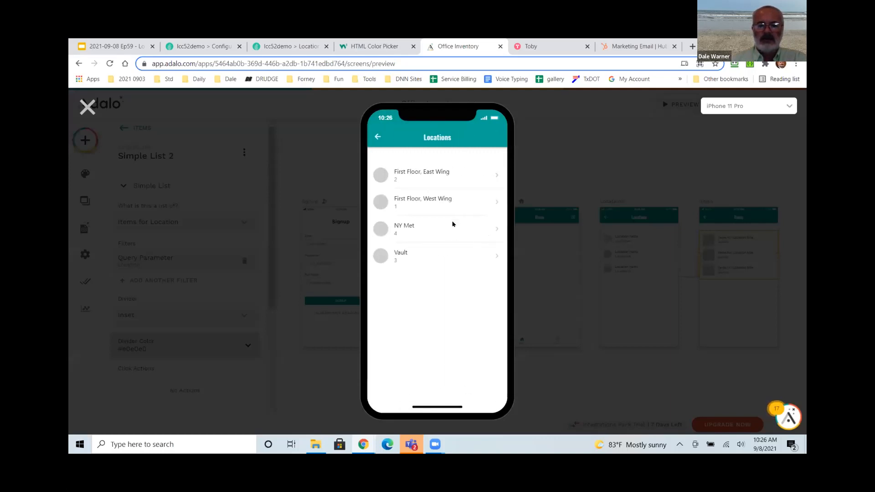
pyautogui.click(498, 175)
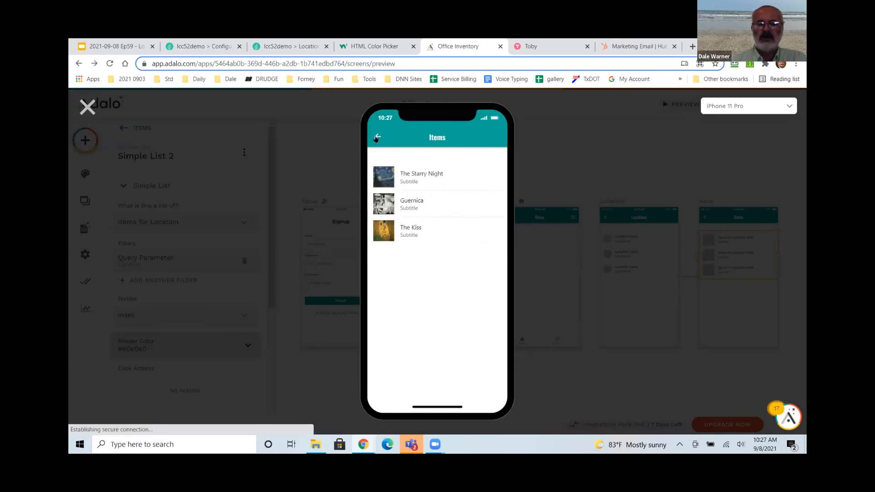
pyautogui.click(376, 138)
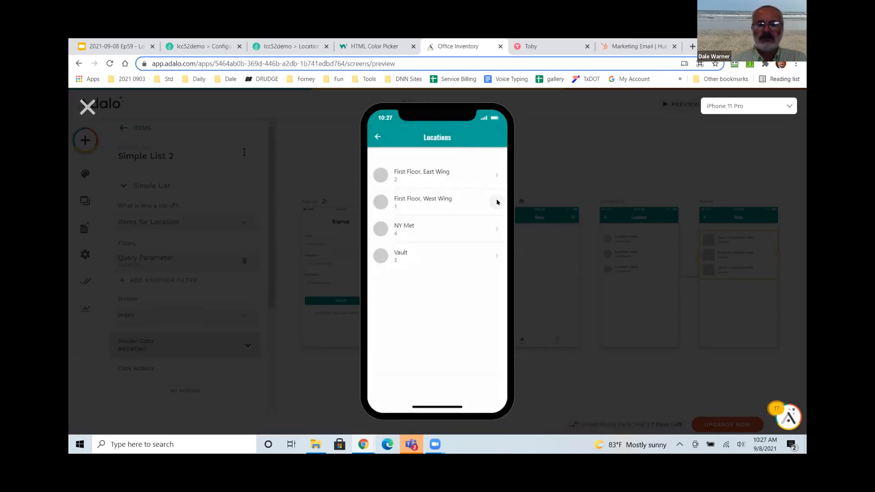
# Check the item lists for First Floor, West Wing, the Vault and NY Met, then go to slides.
pyautogui.click(479, 172)
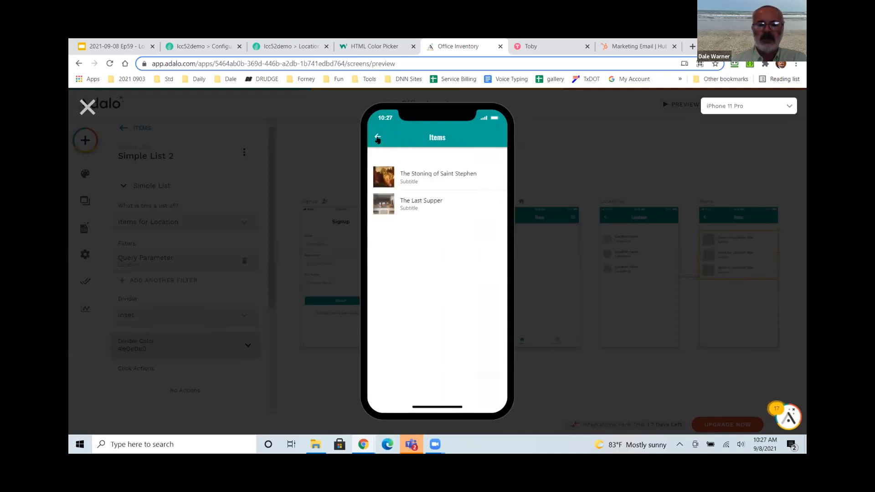
pyautogui.click(376, 137)
pyautogui.click(496, 255)
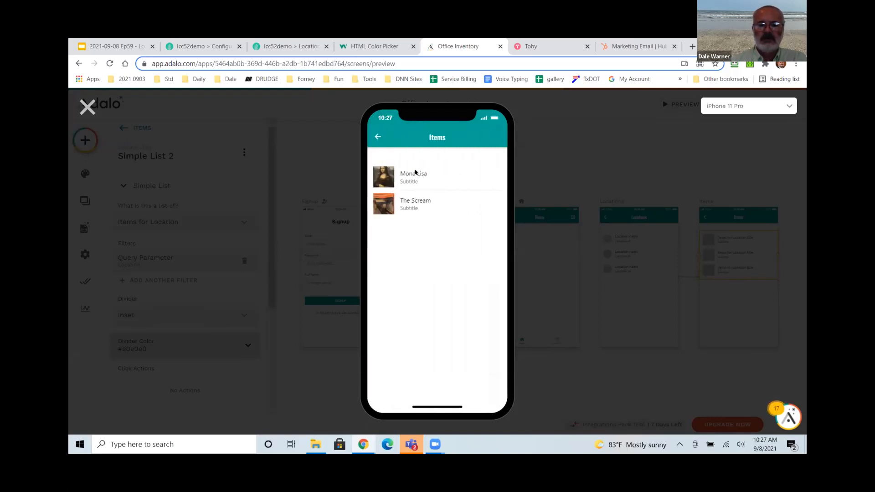
pyautogui.click(378, 135)
pyautogui.click(496, 231)
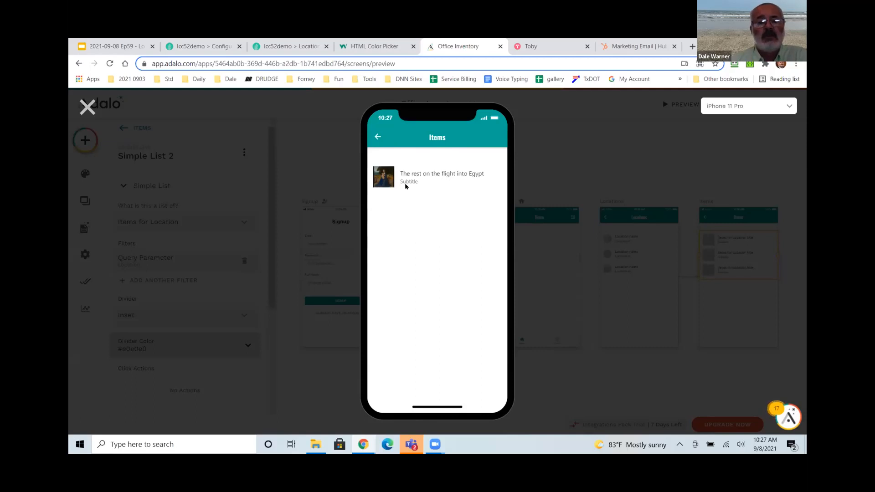
pyautogui.click(126, 49)
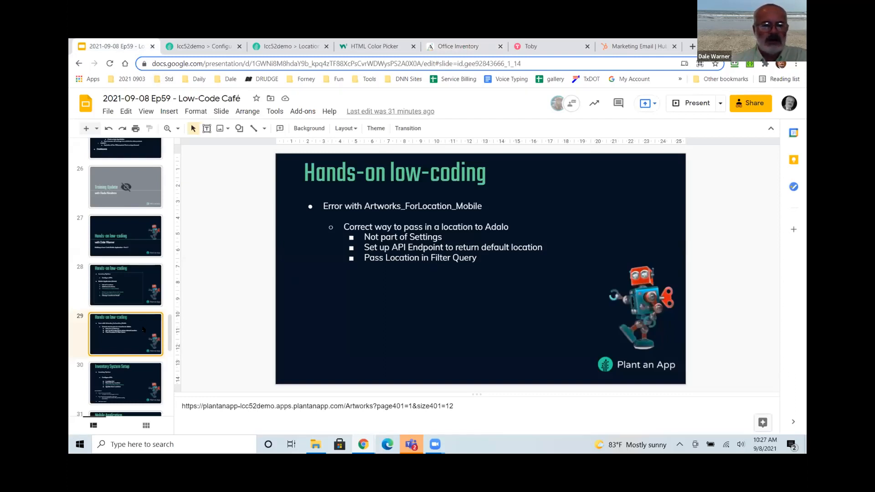
# View the Inventory System Setup and Mobile Application slides, then return to the Office Inventory app.
pyautogui.scroll(-2, 139, 322)
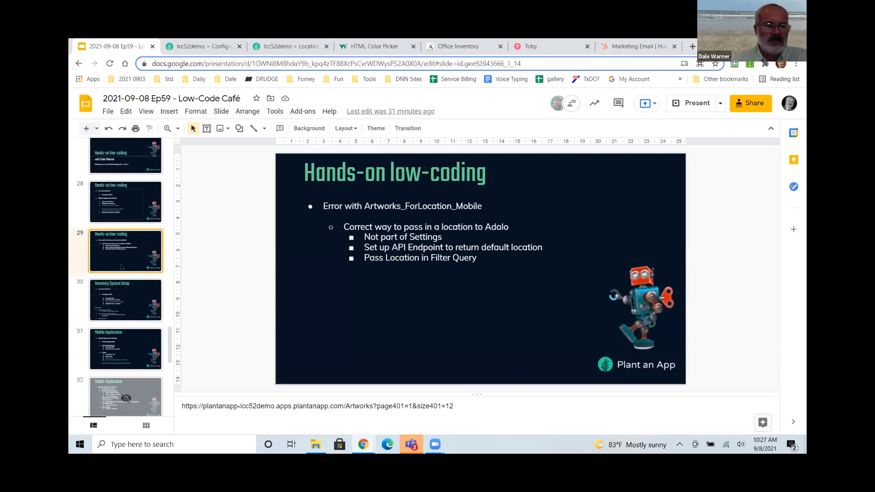
pyautogui.scroll(-2, 121, 267)
pyautogui.click(106, 232)
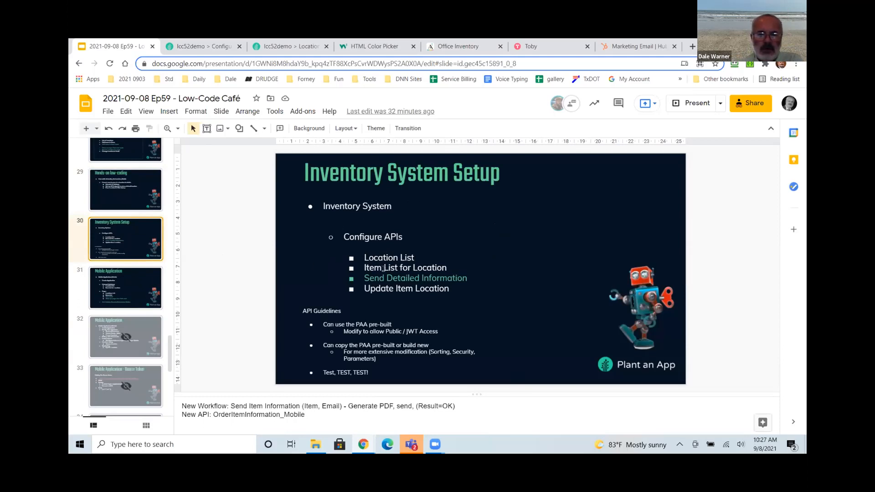
pyautogui.click(148, 301)
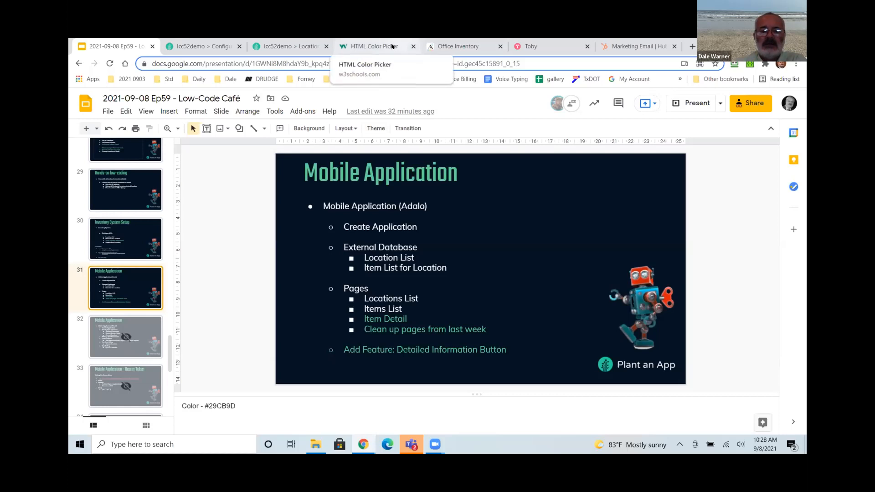
pyautogui.click(458, 46)
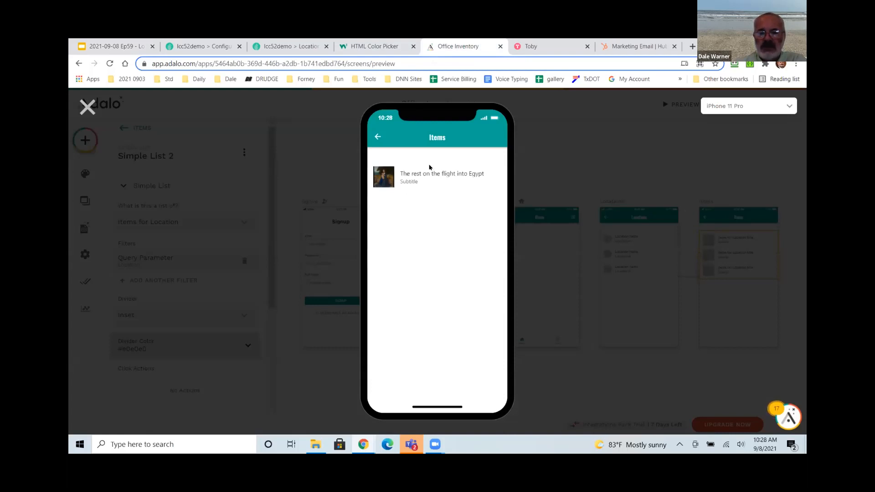
# Reopen the First Floor, East Wing items in preview, then close the preview and deselect the list.
pyautogui.click(377, 137)
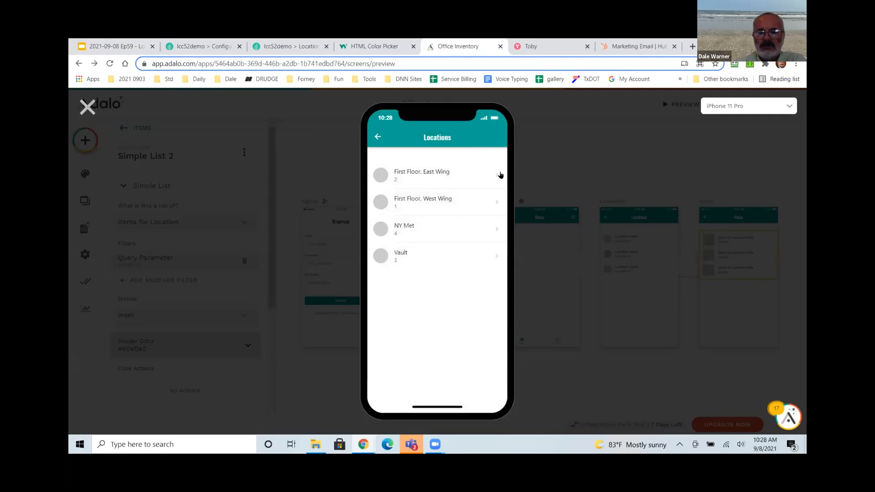
pyautogui.click(497, 176)
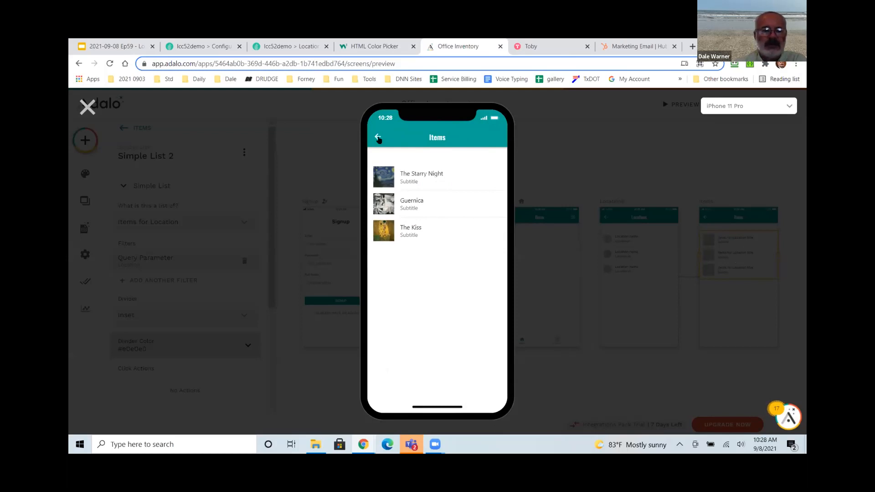
pyautogui.click(88, 108)
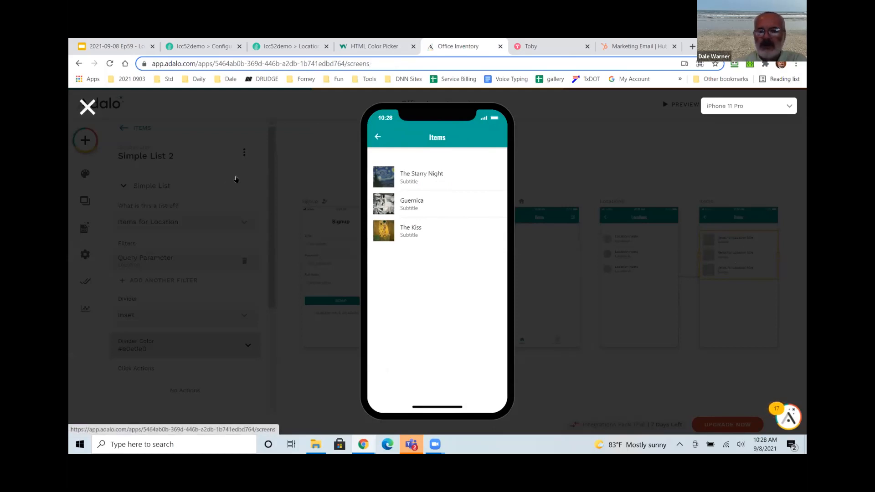
pyautogui.click(522, 365)
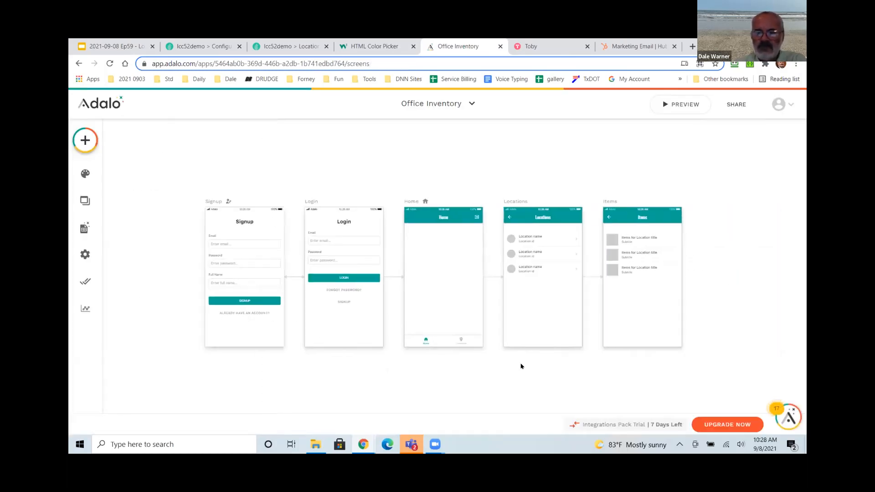
# Set the Items list subtitle to the item's Artist and show its link image on the left.
pyautogui.click(535, 258)
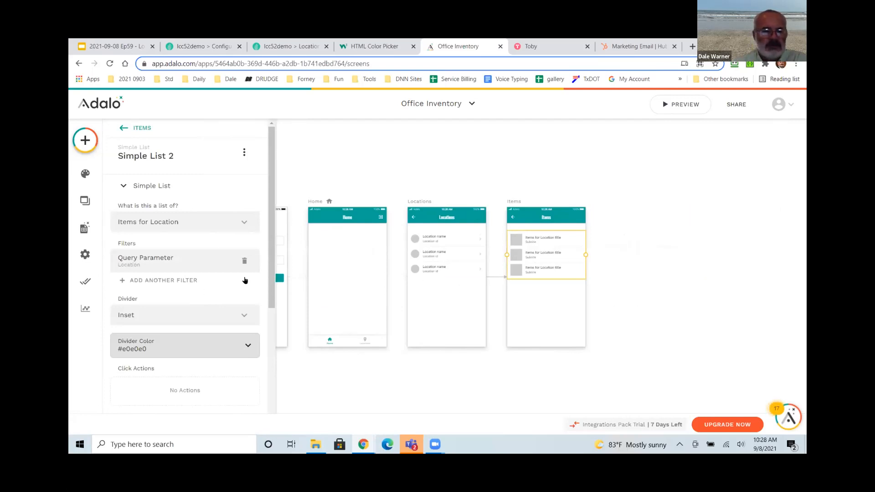
pyautogui.scroll(-3, 226, 283)
pyautogui.scroll(-2, 214, 309)
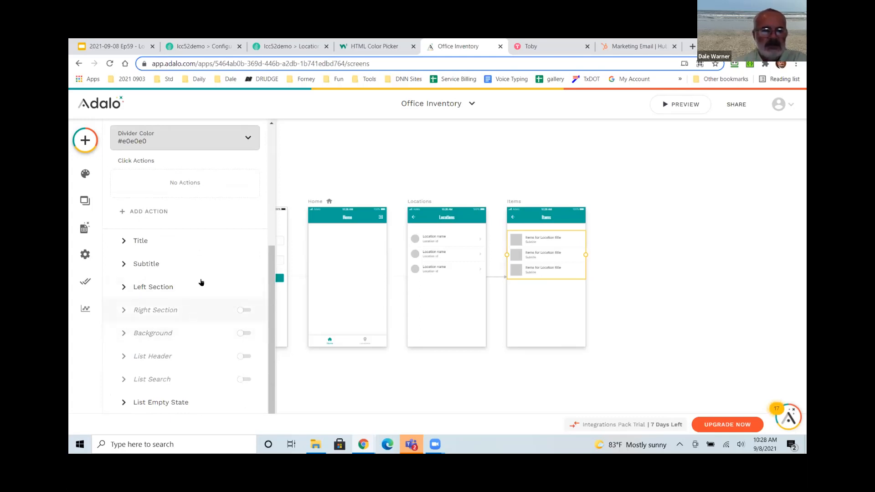
pyautogui.click(124, 241)
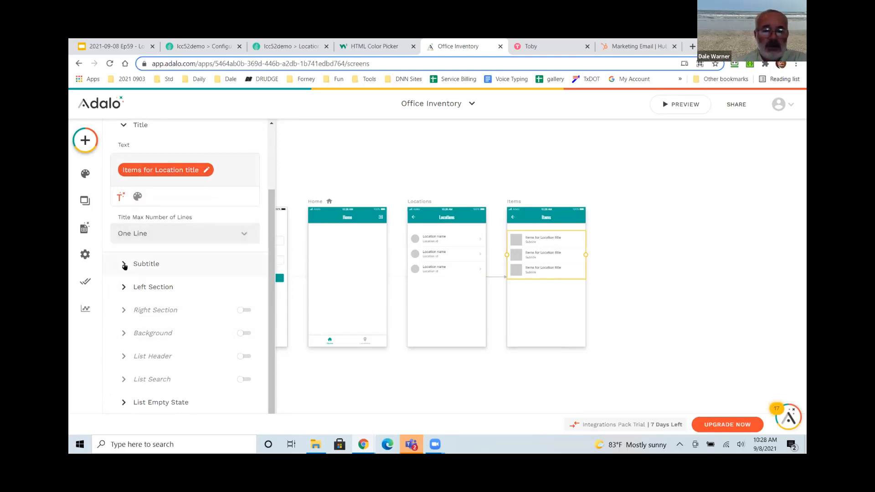
pyautogui.click(124, 266)
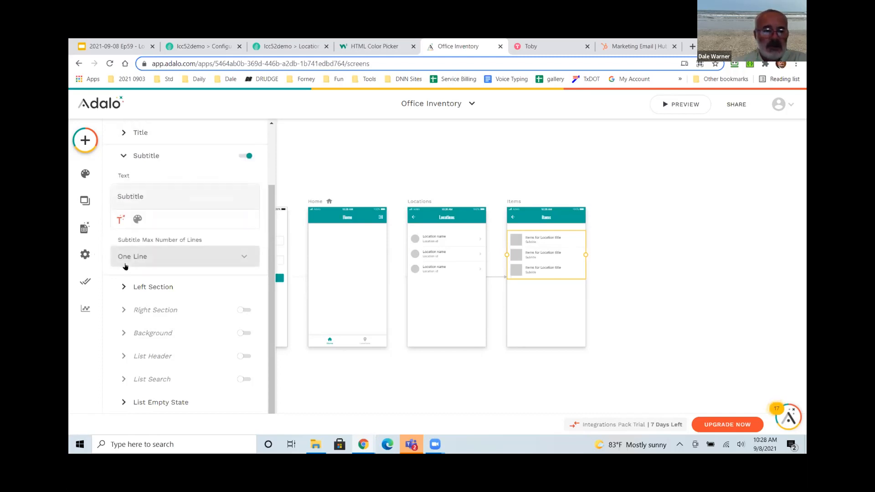
pyautogui.click(158, 198)
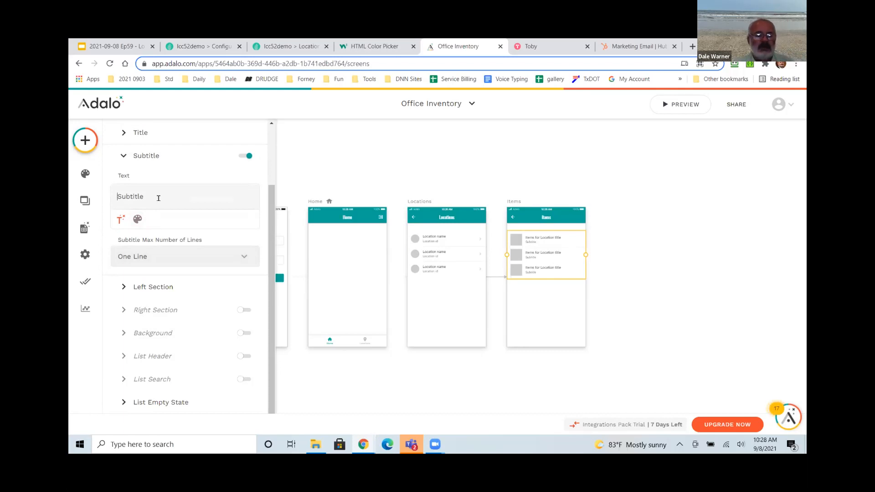
pyautogui.press('BackSpace')
pyautogui.press('BackSpace')
pyautogui.press('BackSpace')
pyautogui.press('BackSpace')
pyautogui.press('BackSpace')
pyautogui.press('BackSpace')
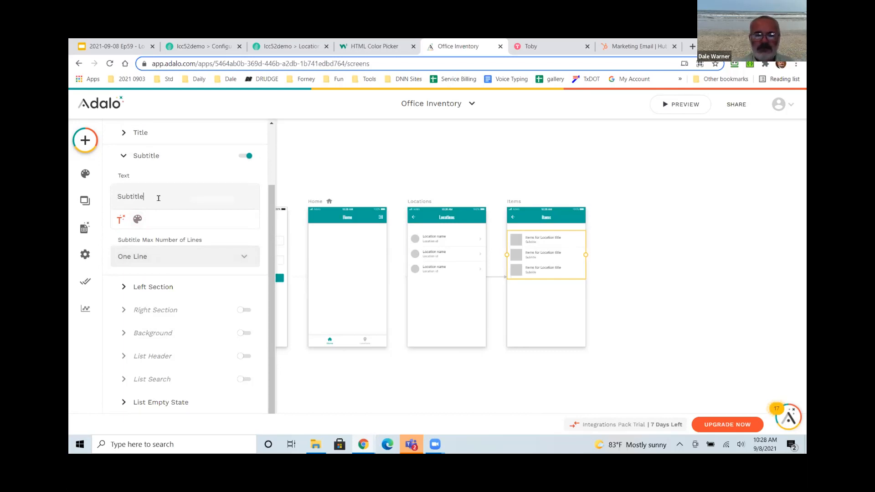
pyautogui.press('BackSpace')
pyautogui.press('BackSpace')
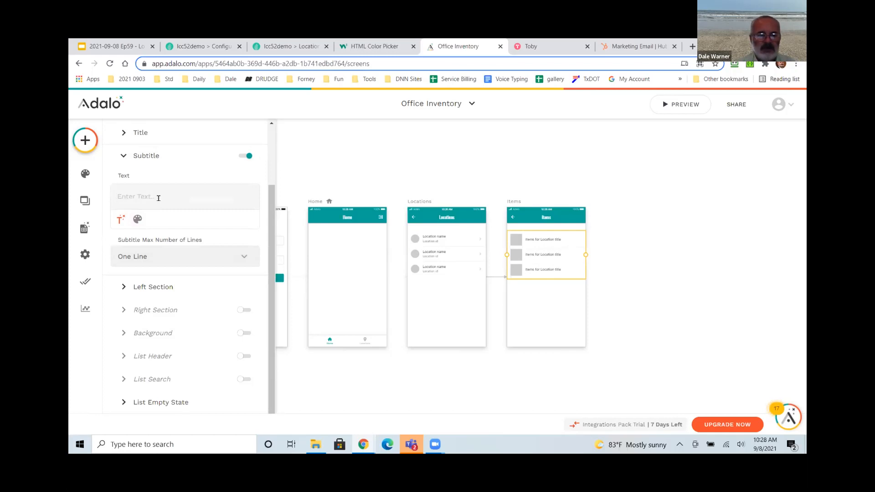
pyautogui.click(118, 221)
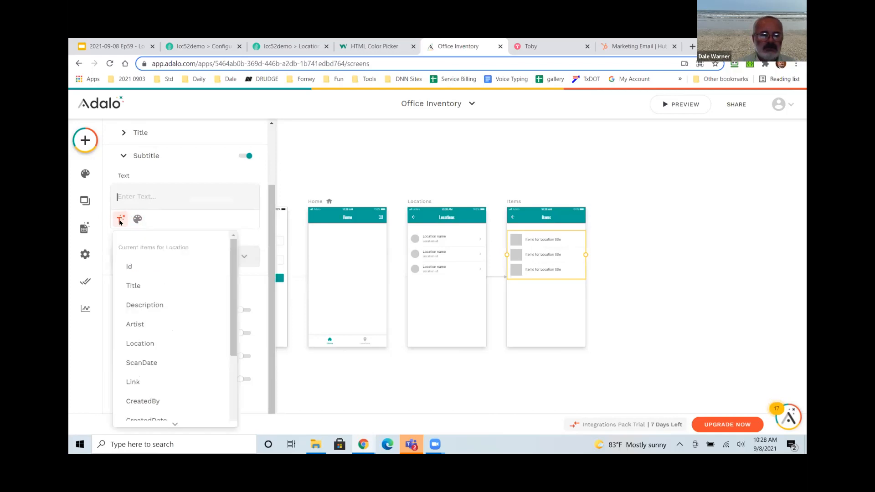
pyautogui.click(137, 324)
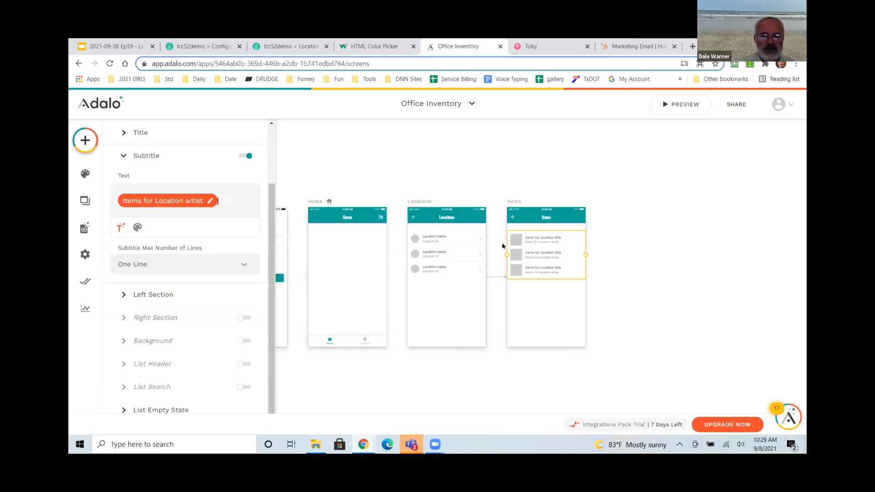
pyautogui.click(124, 295)
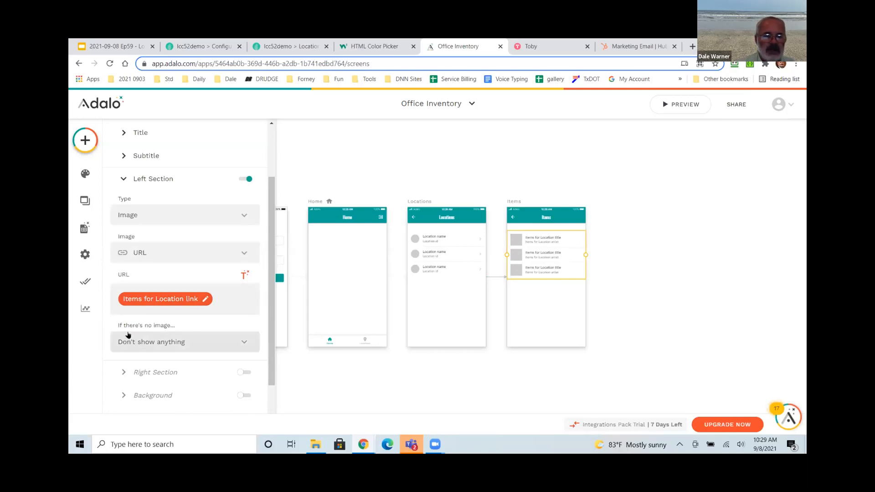
pyautogui.click(123, 179)
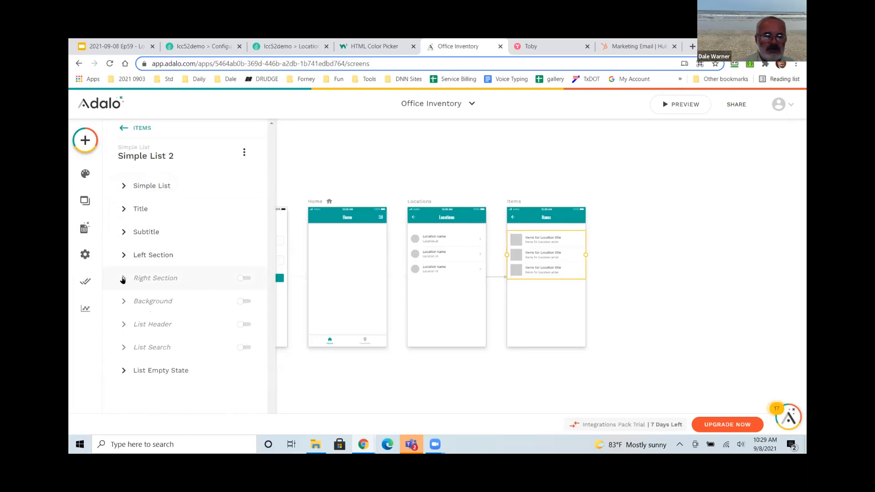
# Enable the Items list's right section as an icon and set it to arrow_forward.
pyautogui.click(122, 279)
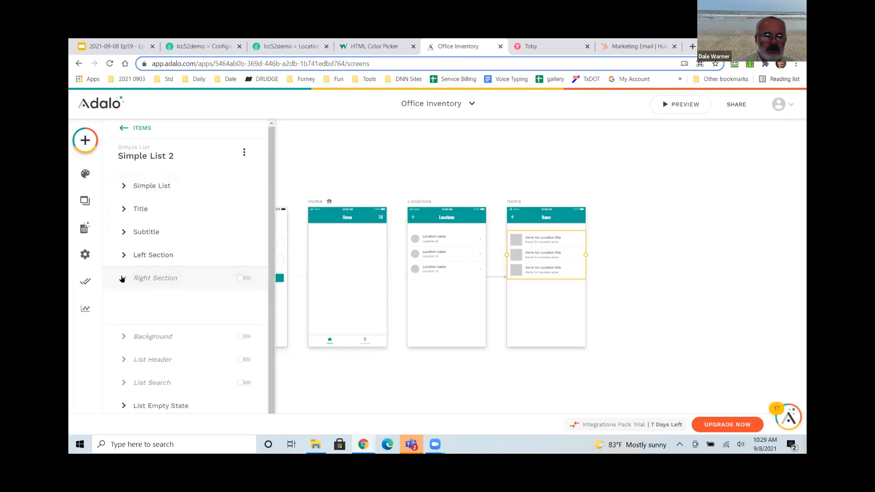
pyautogui.click(244, 279)
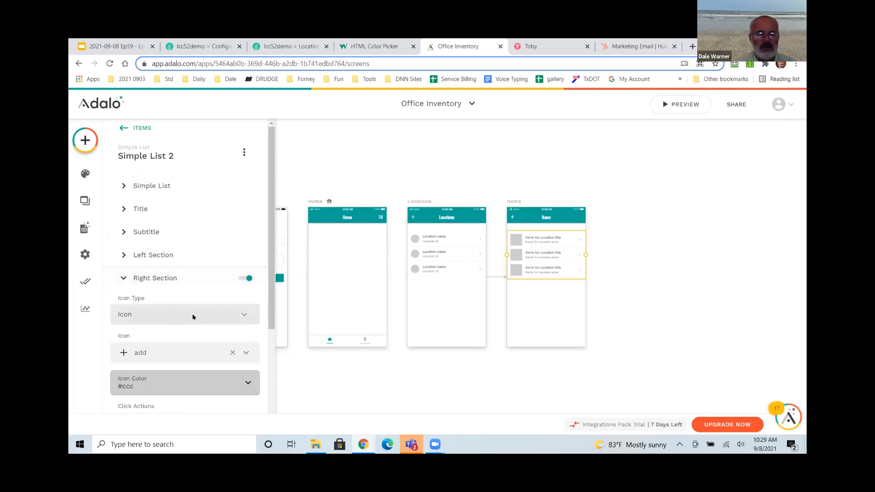
pyautogui.click(195, 316)
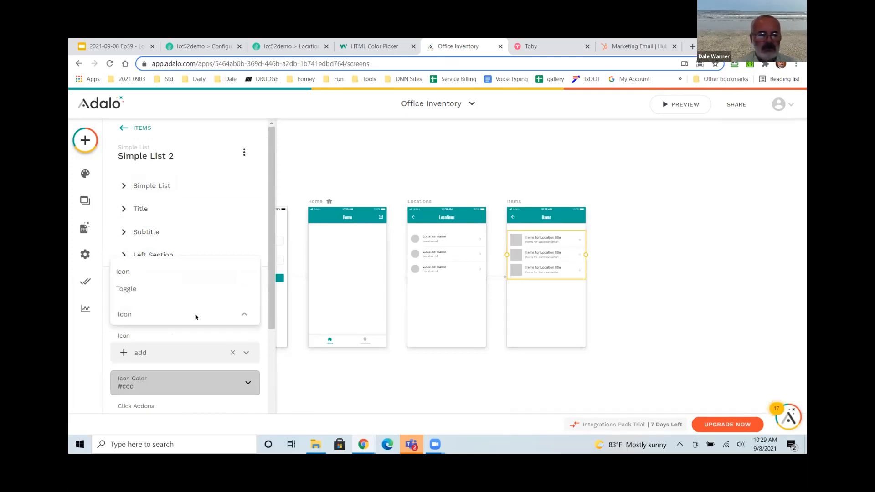
pyautogui.click(121, 272)
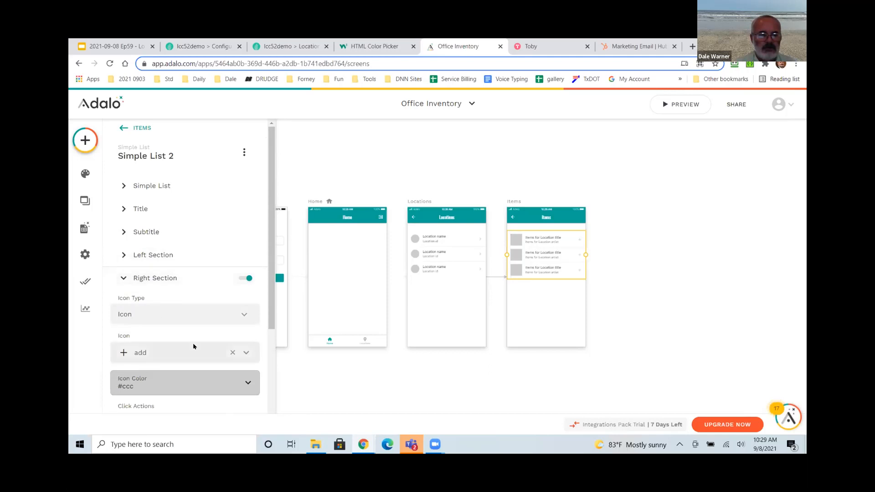
pyautogui.click(156, 354)
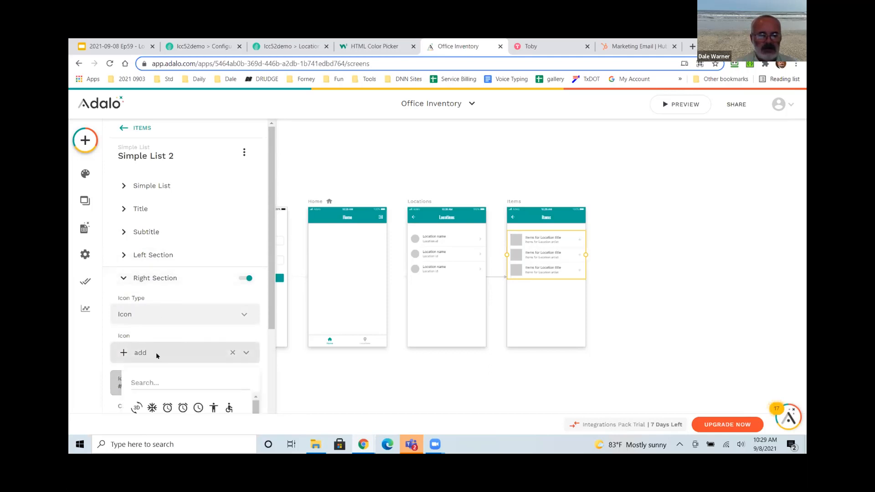
pyautogui.write('arrow')
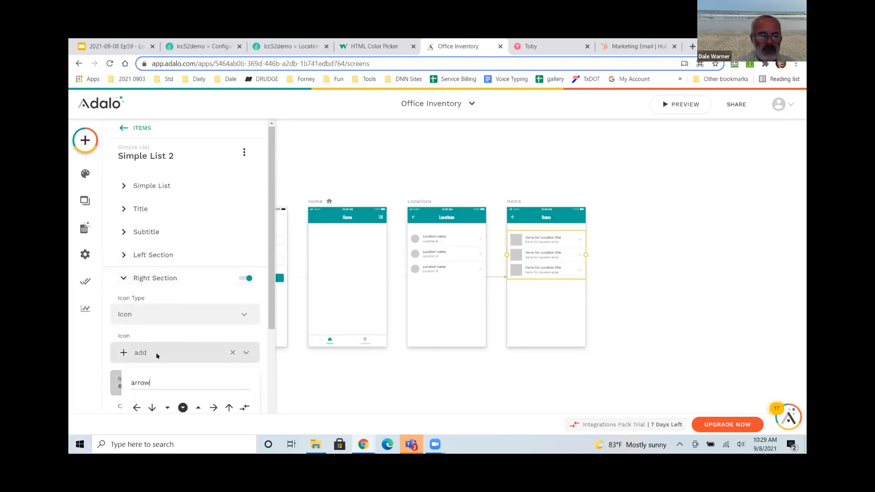
pyautogui.click(214, 408)
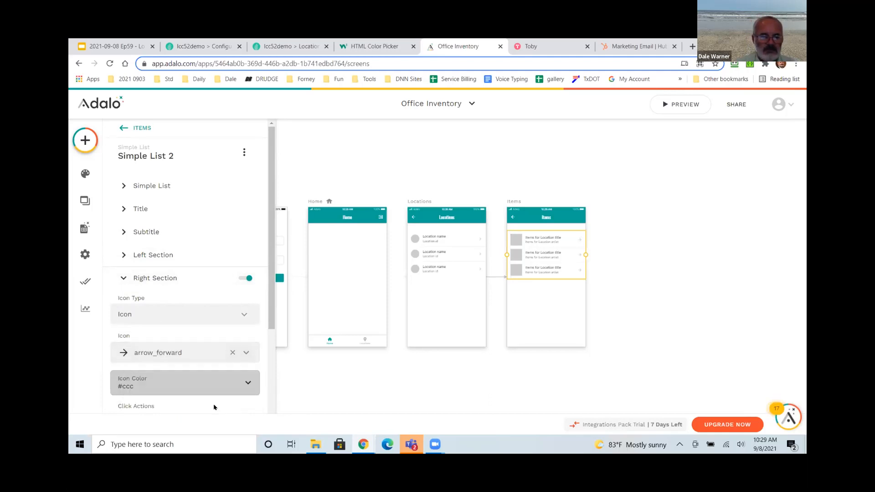
pyautogui.scroll(-2, 215, 389)
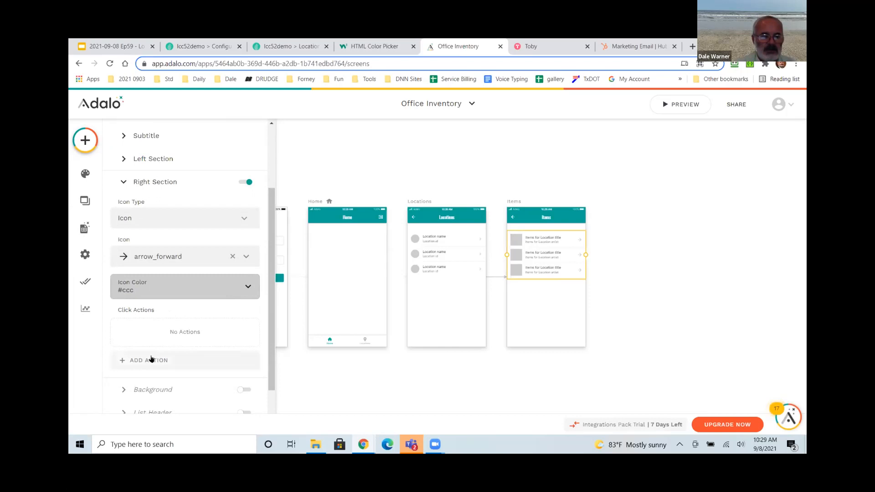
pyautogui.scroll(-1, 155, 359)
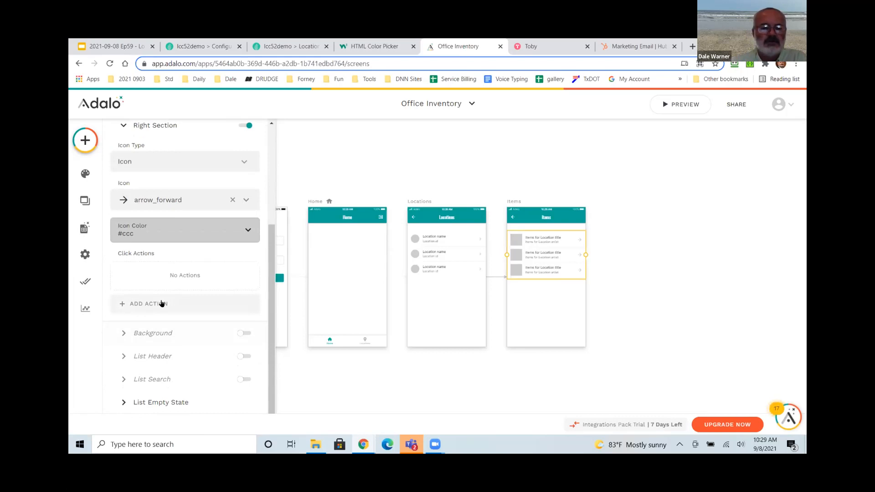
# Link list row taps to a new 'Item Detail' screen using the App Bar layout.
pyautogui.click(163, 304)
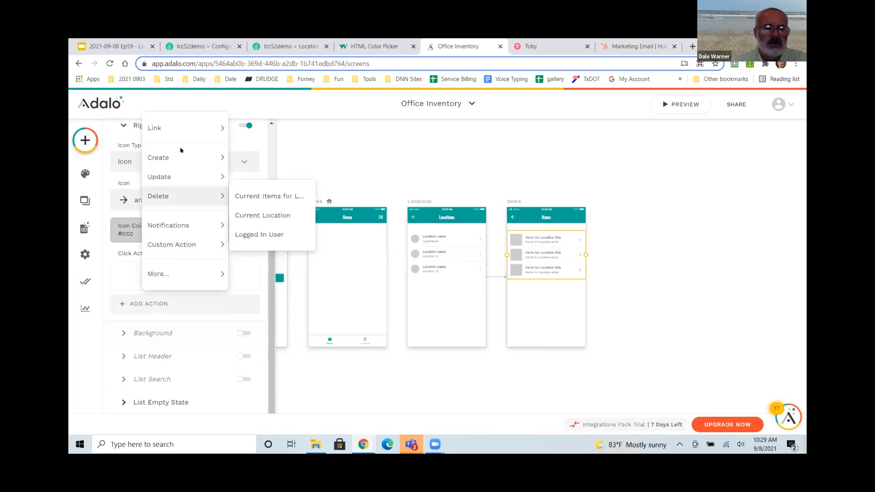
pyautogui.moveTo(190, 126)
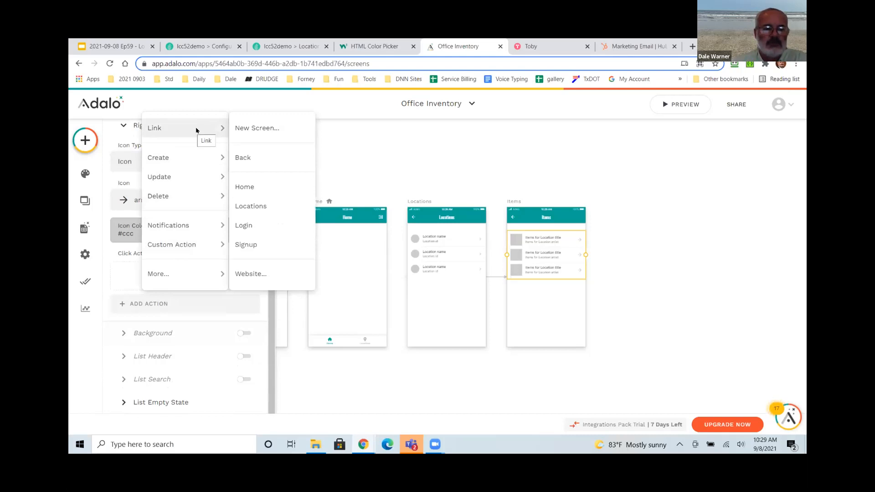
pyautogui.click(254, 129)
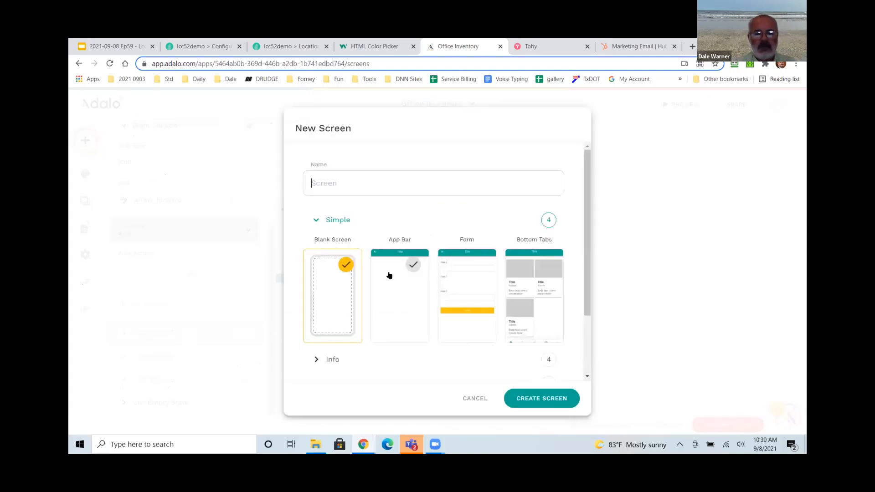
pyautogui.write('Item D')
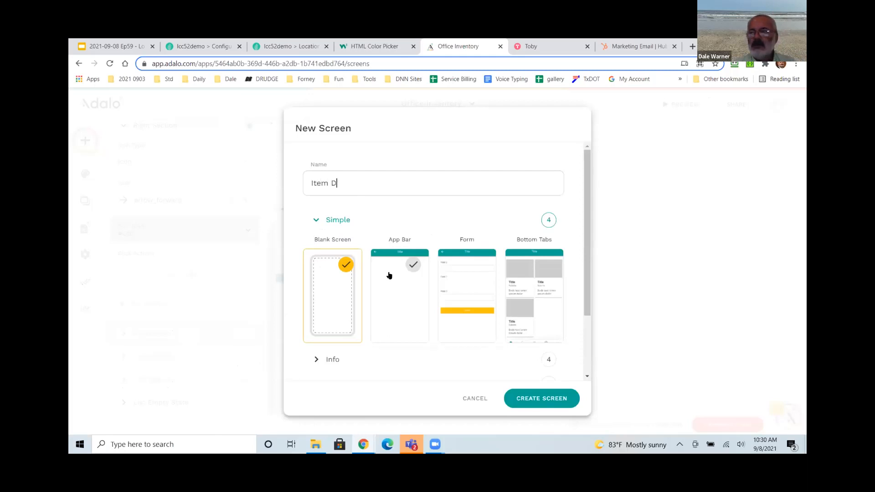
pyautogui.write('etail')
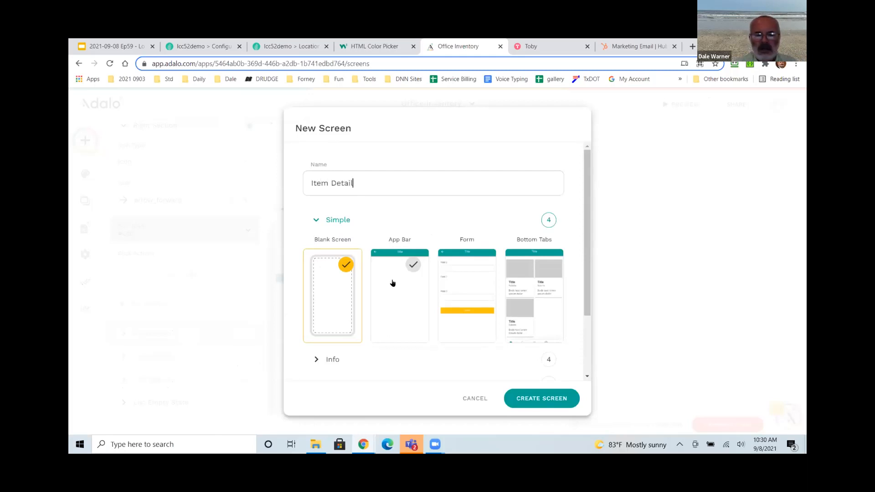
pyautogui.click(393, 288)
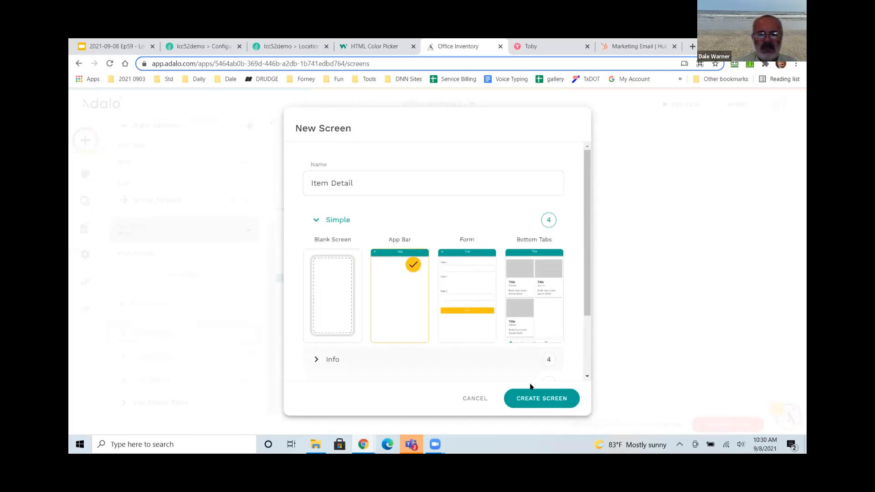
pyautogui.click(536, 400)
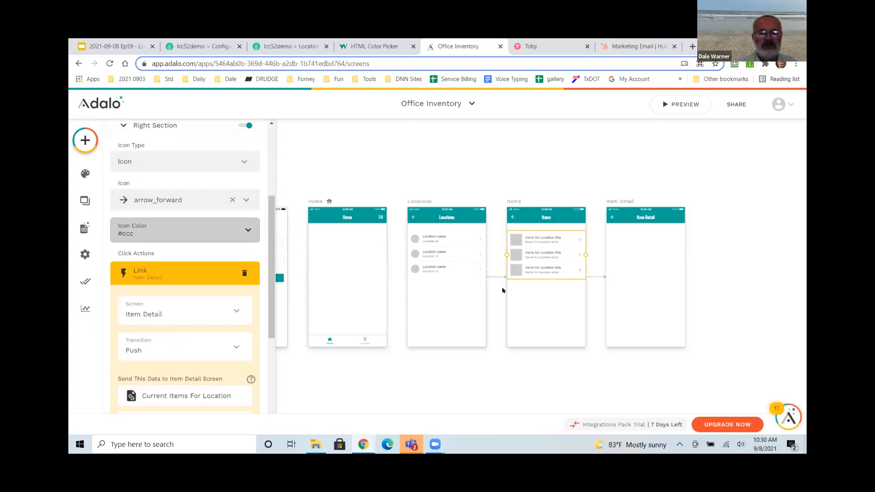
pyautogui.click(622, 253)
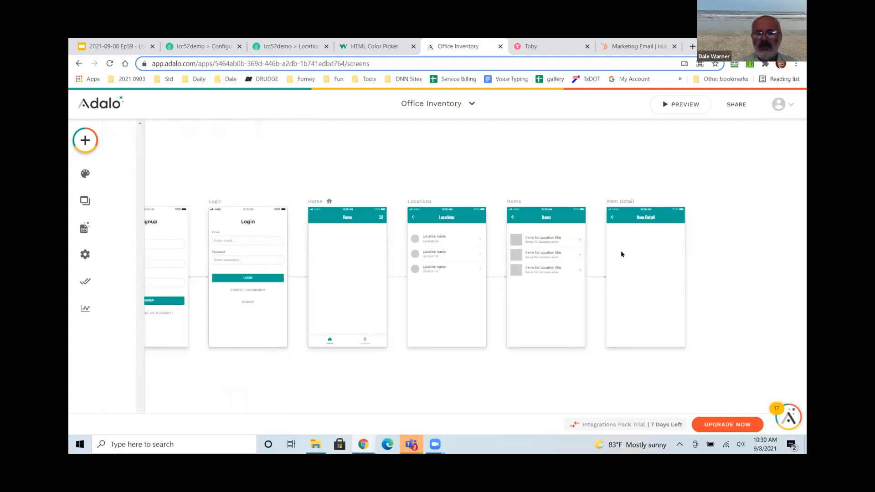
pyautogui.click(81, 142)
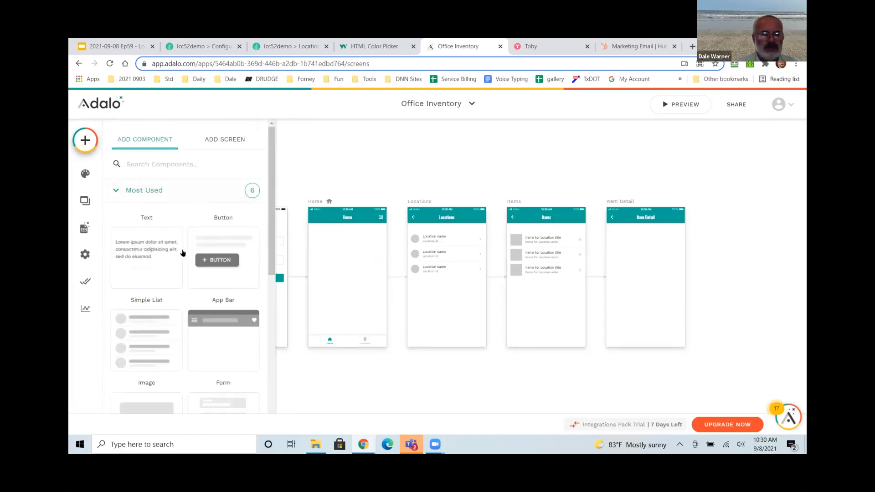
# Add an image to Item Detail whose URL is the current item's Link.
pyautogui.scroll(-3, 181, 236)
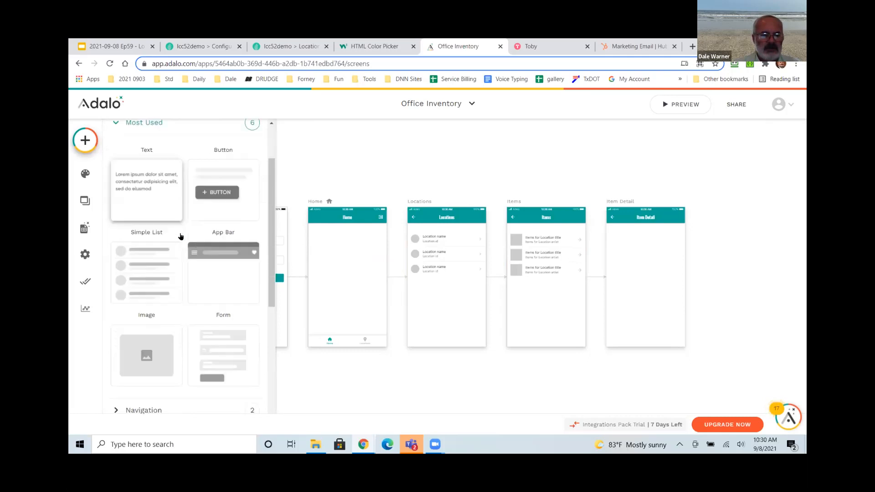
pyautogui.click(146, 327)
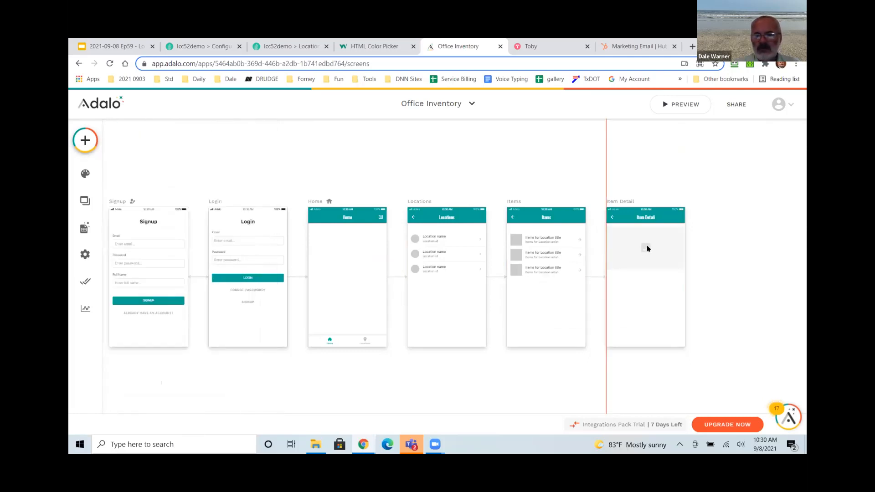
pyautogui.click(645, 252)
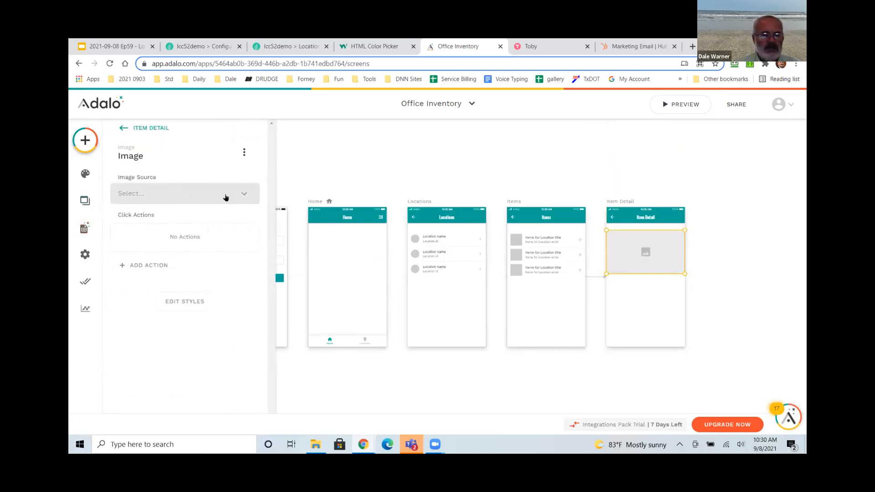
pyautogui.click(244, 197)
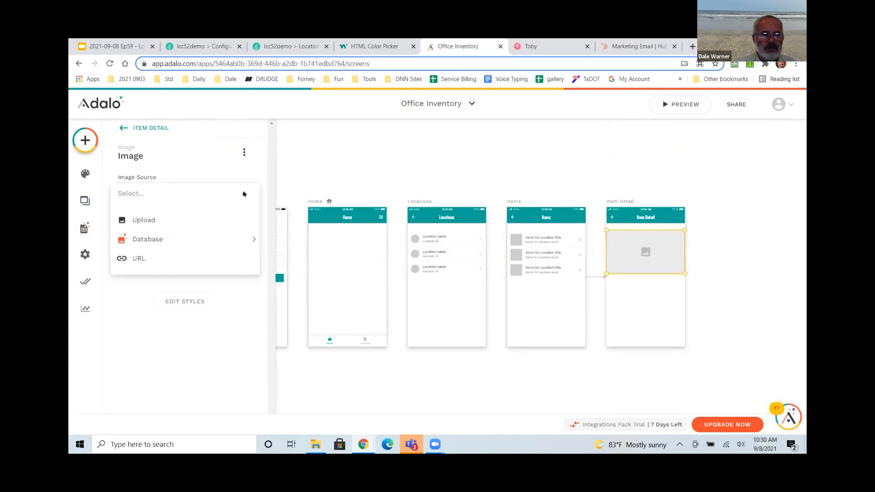
pyautogui.click(141, 256)
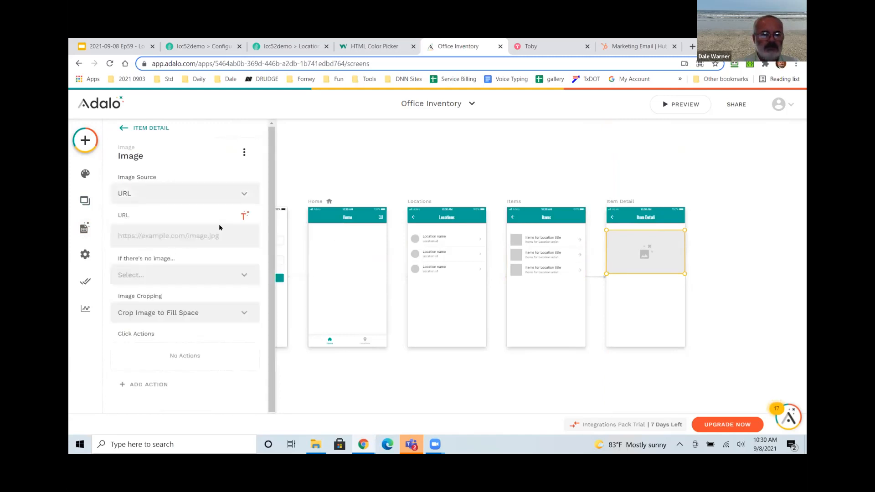
pyautogui.click(245, 215)
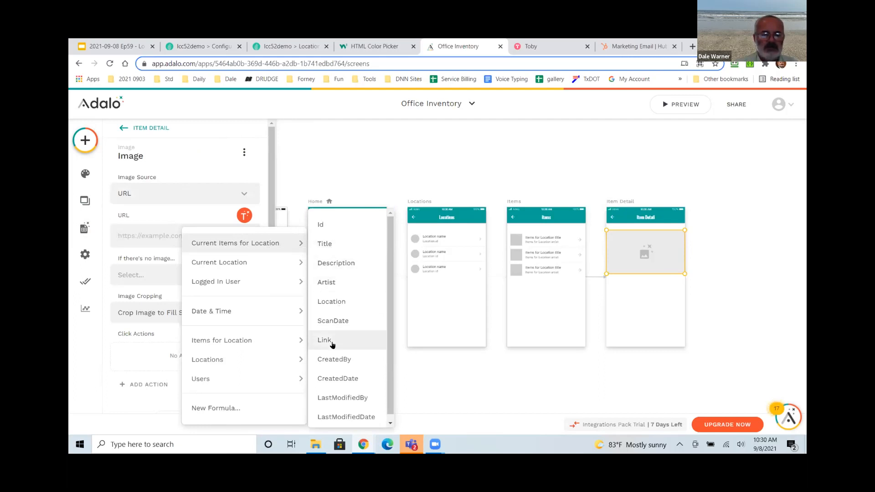
pyautogui.click(331, 341)
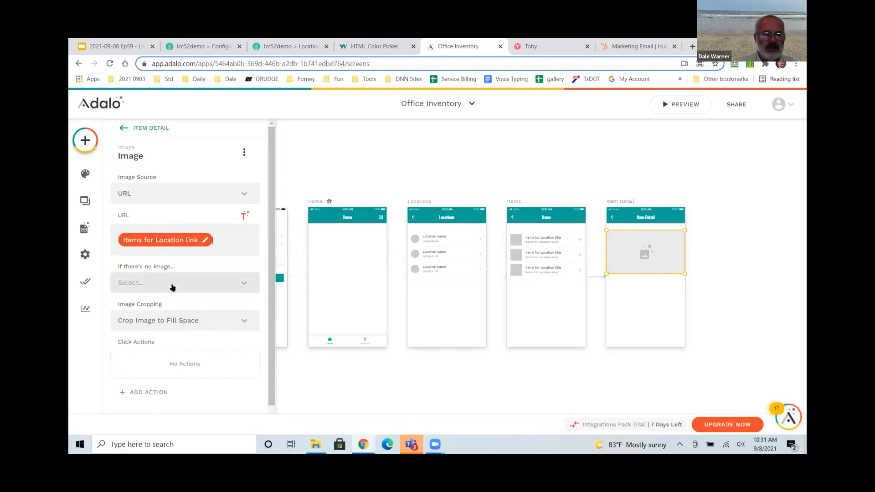
# Show nothing when an item has no image, and crop the image to fill its space.
pyautogui.click(172, 286)
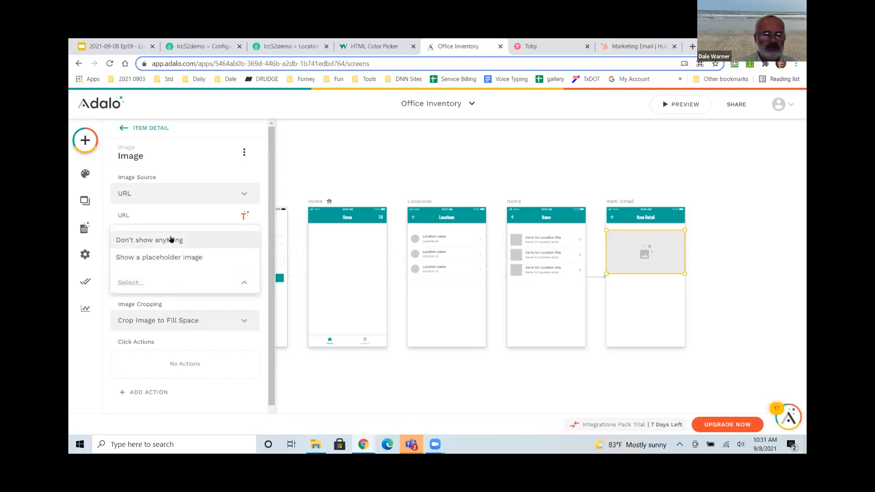
pyautogui.click(171, 242)
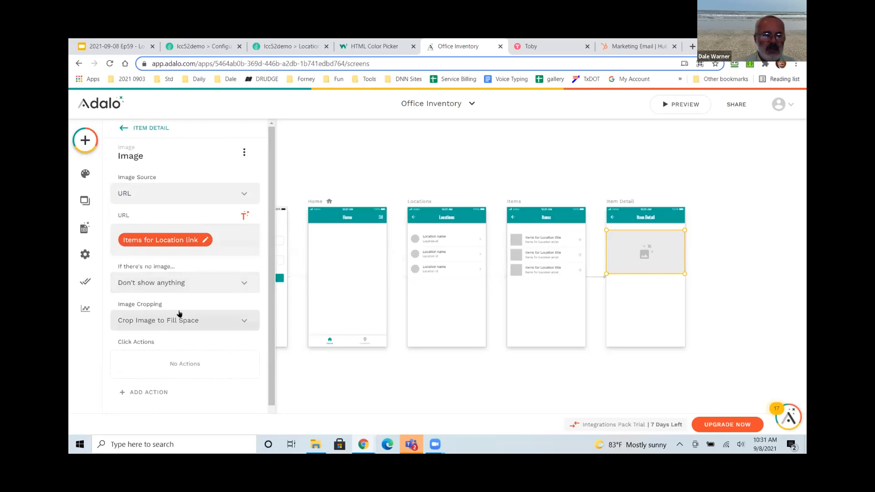
pyautogui.scroll(-1, 177, 305)
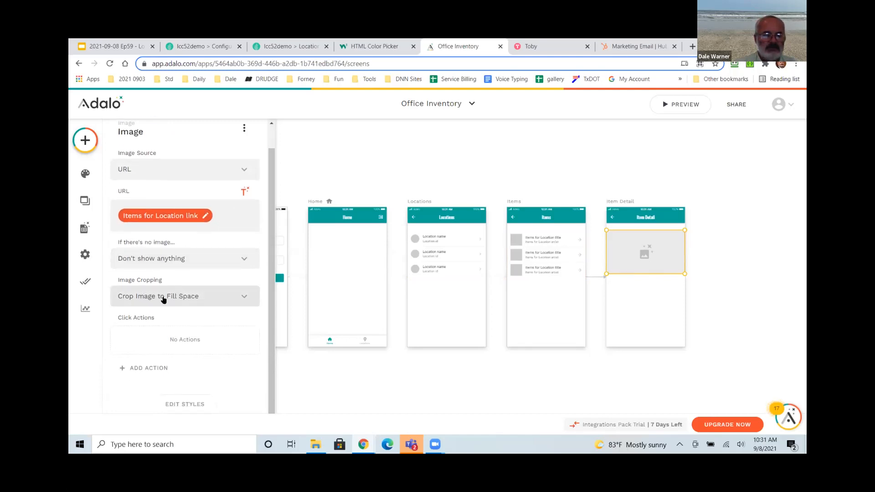
pyautogui.click(171, 296)
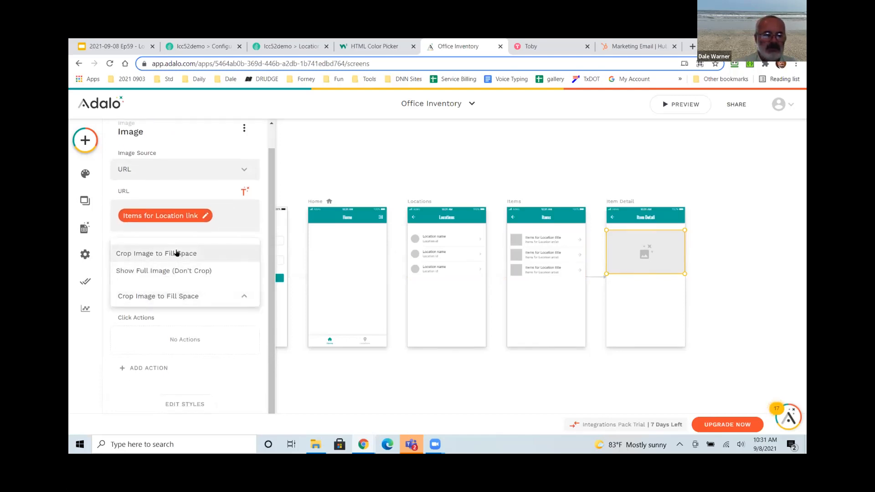
pyautogui.click(176, 253)
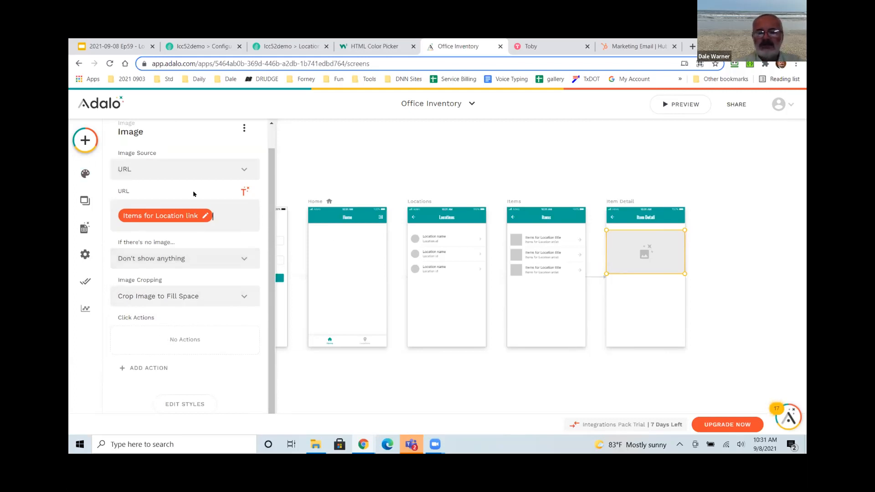
pyautogui.click(91, 141)
# Place a text component below the image and make its first line the item's Title.
pyautogui.moveTo(143, 237); pyautogui.dragTo(618, 283)
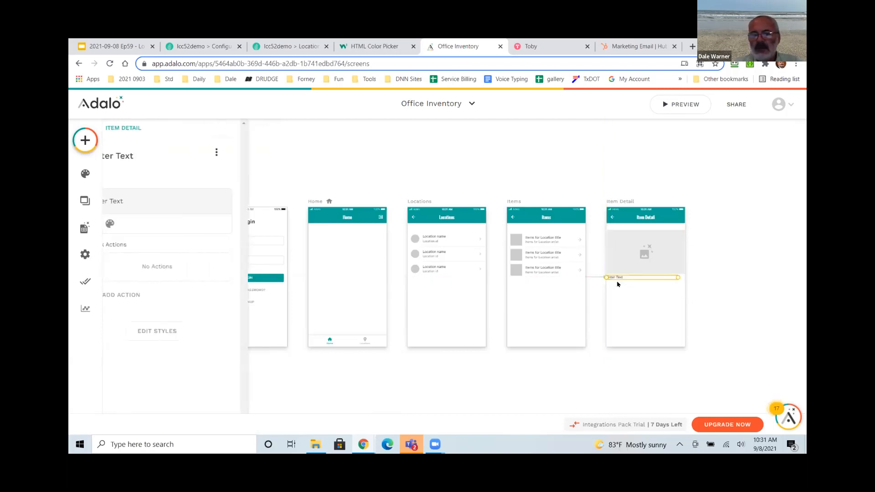
pyautogui.click(162, 201)
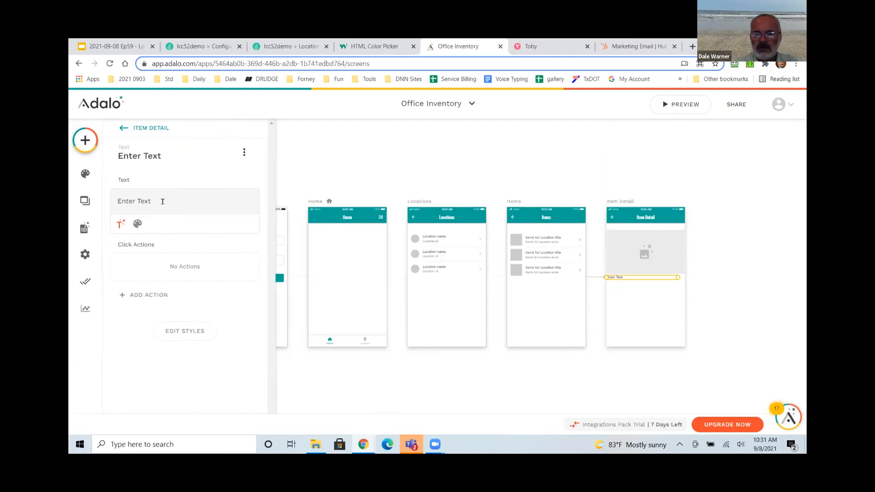
pyautogui.press('BackSpace')
pyautogui.press('BackSpace')
pyautogui.press('BackSpace')
pyautogui.press('BackSpace')
pyautogui.press('BackSpace')
pyautogui.press('BackSpace')
pyautogui.press('BackSpace')
pyautogui.press('BackSpace')
pyautogui.press('BackSpace')
pyautogui.press('BackSpace')
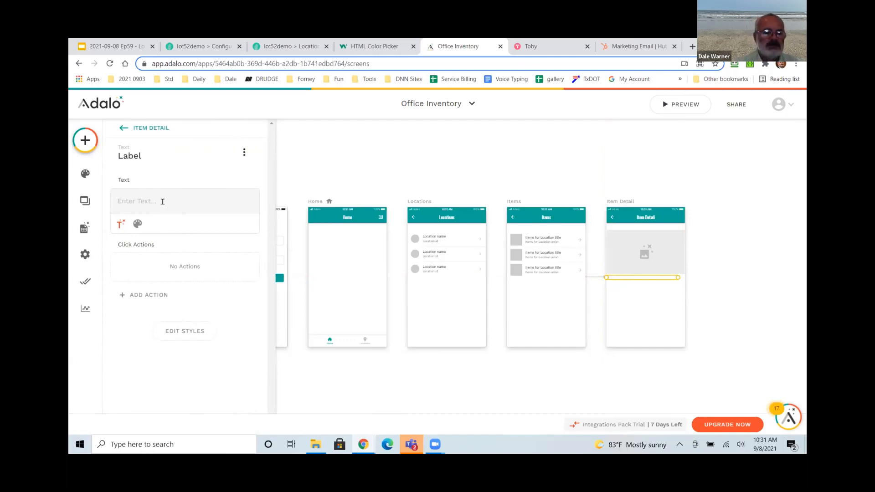
pyautogui.click(121, 225)
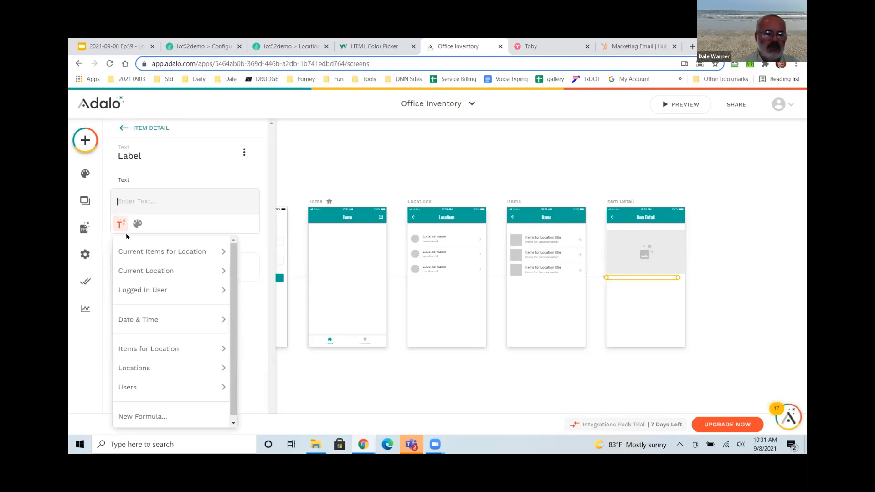
pyautogui.moveTo(135, 253)
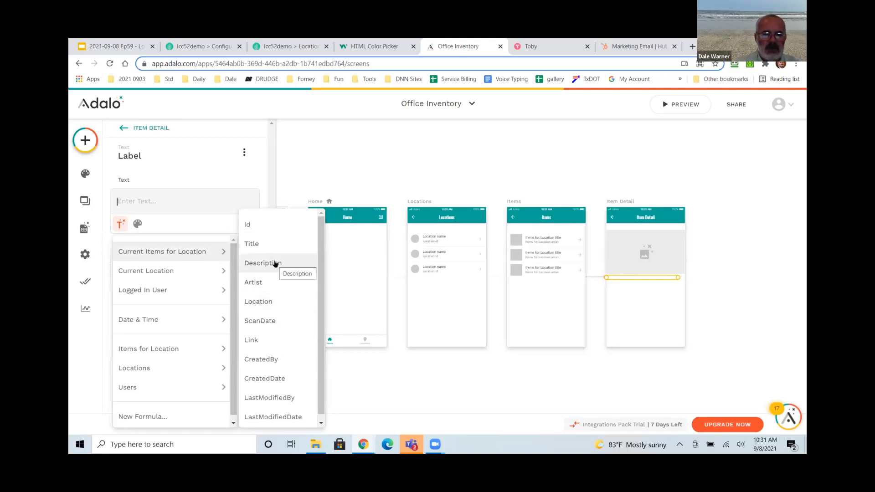
pyautogui.click(275, 248)
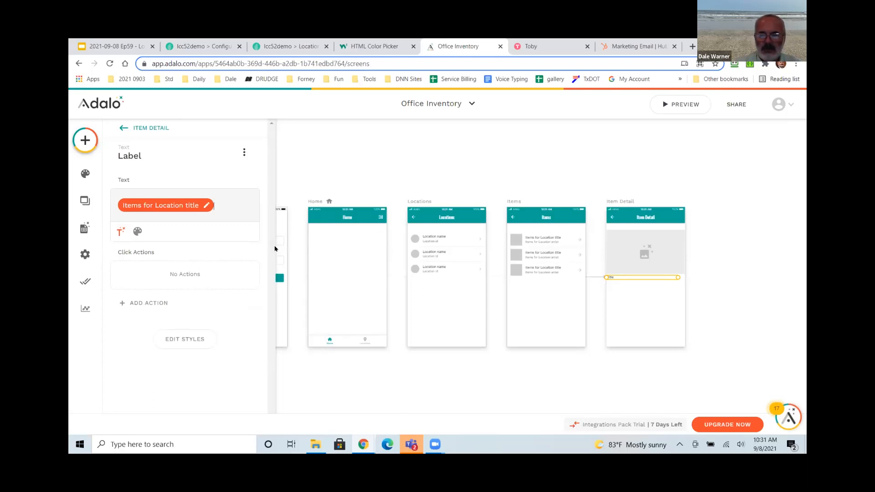
pyautogui.press('Return')
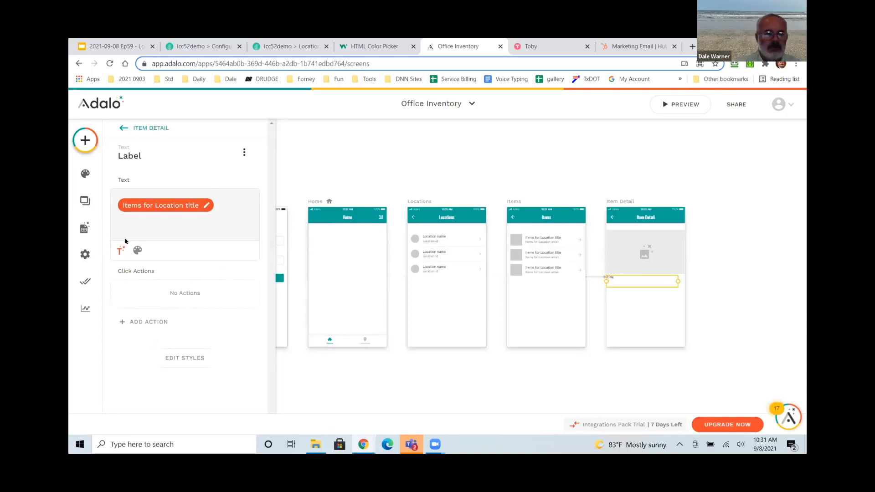
# Insert the item's Description on the next line.
pyautogui.click(120, 250)
pyautogui.moveTo(166, 303)
pyautogui.moveTo(167, 279)
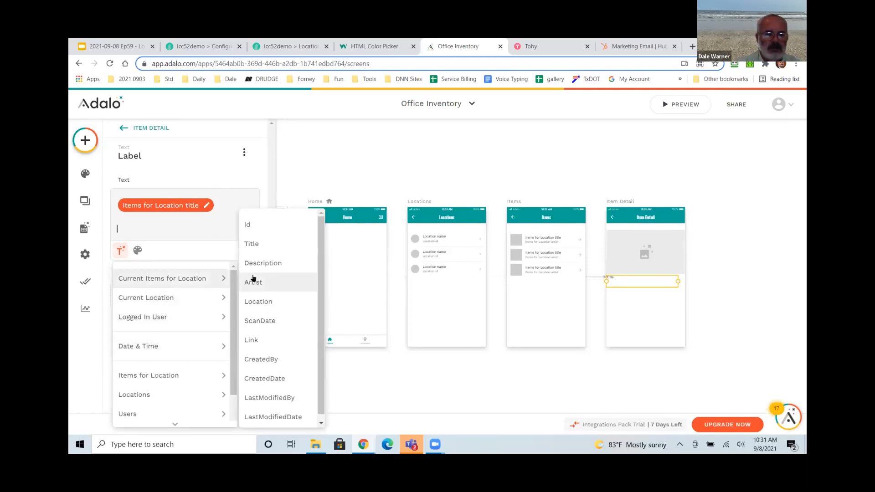
pyautogui.click(258, 263)
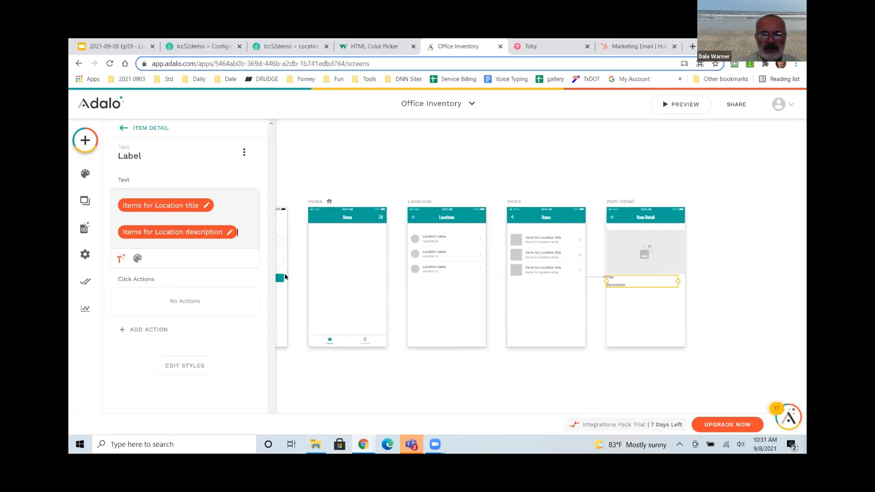
pyautogui.press('Return')
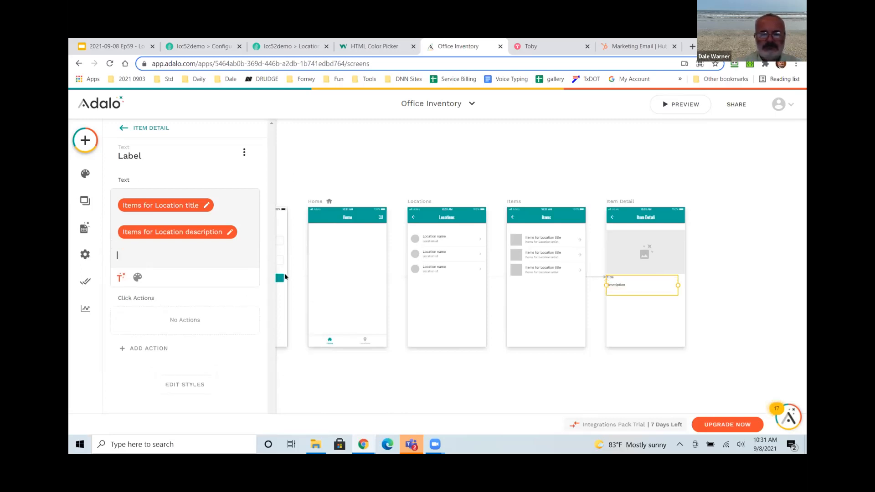
# Add a 'Current location' line followed by the current location's Name.
pyautogui.write('Currently')
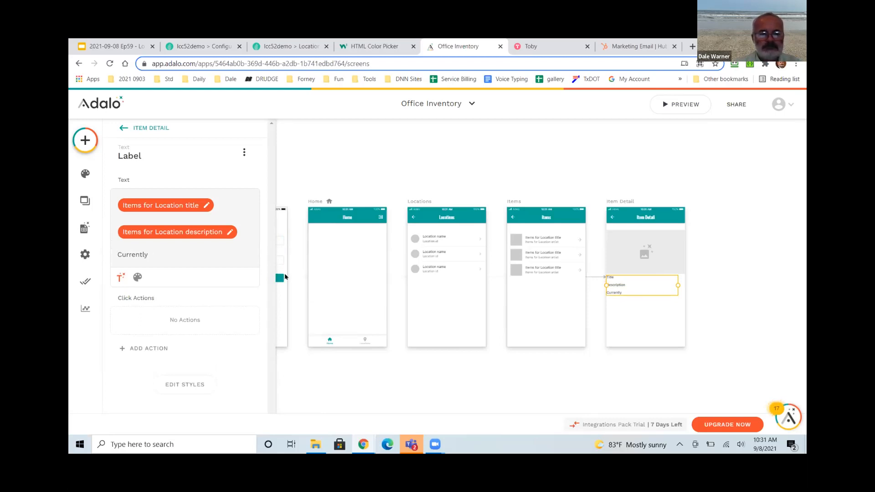
pyautogui.press('BackSpace')
pyautogui.press('BackSpace')
pyautogui.write('location')
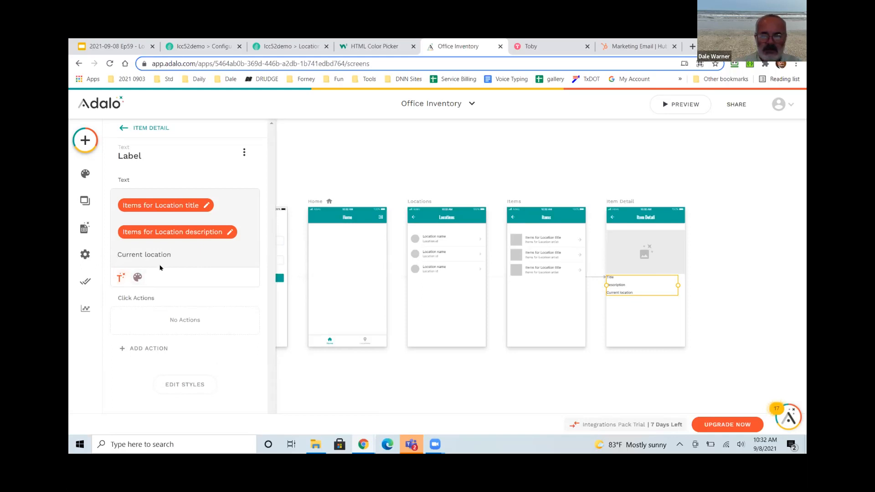
pyautogui.click(116, 276)
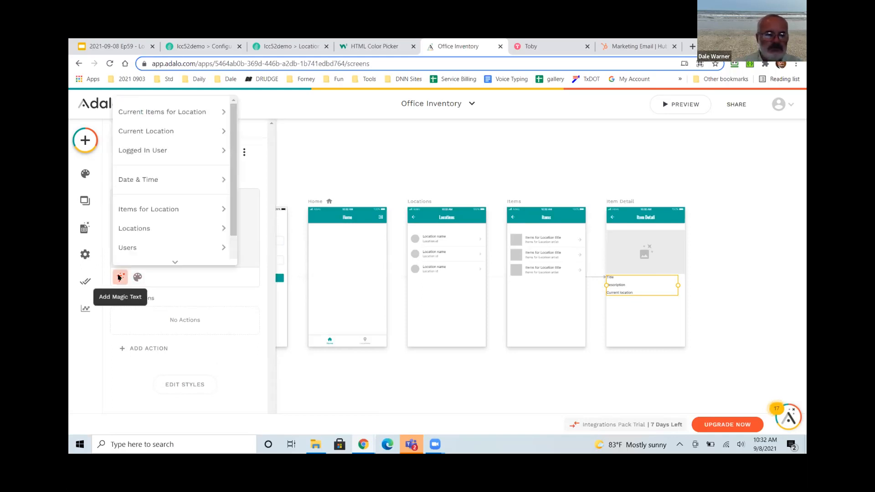
pyautogui.moveTo(173, 132)
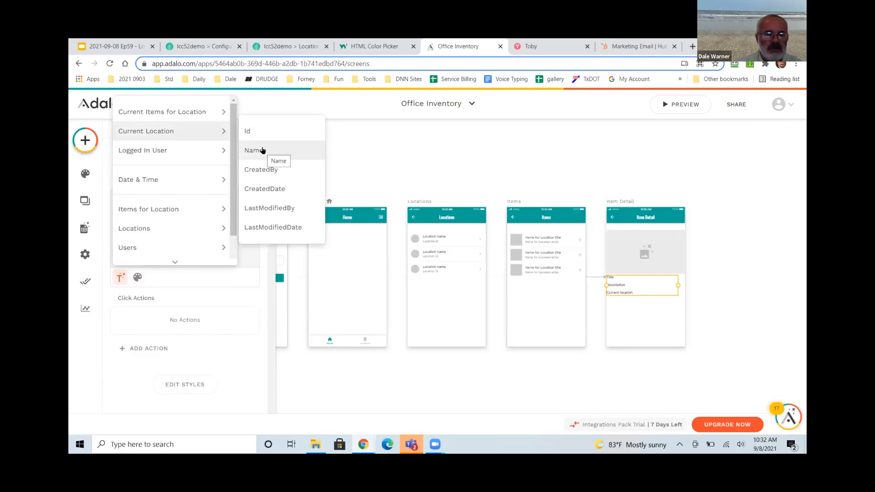
pyautogui.click(262, 150)
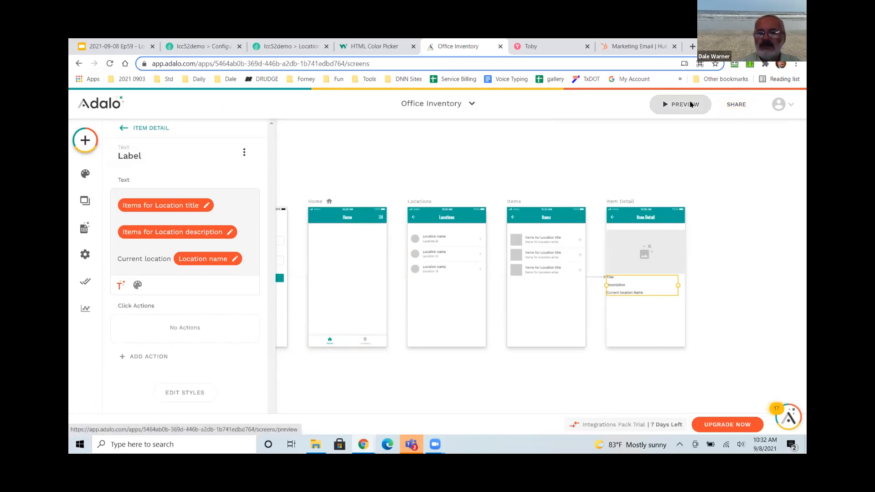
pyautogui.click(684, 104)
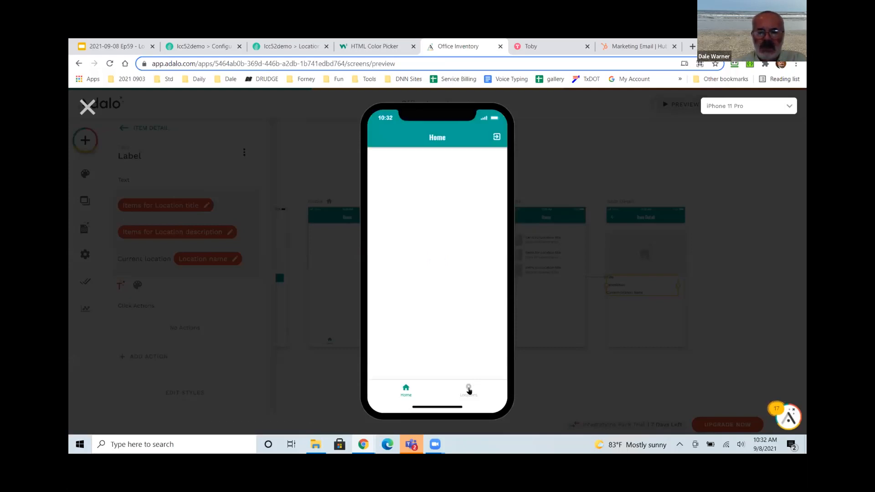
pyautogui.click(468, 390)
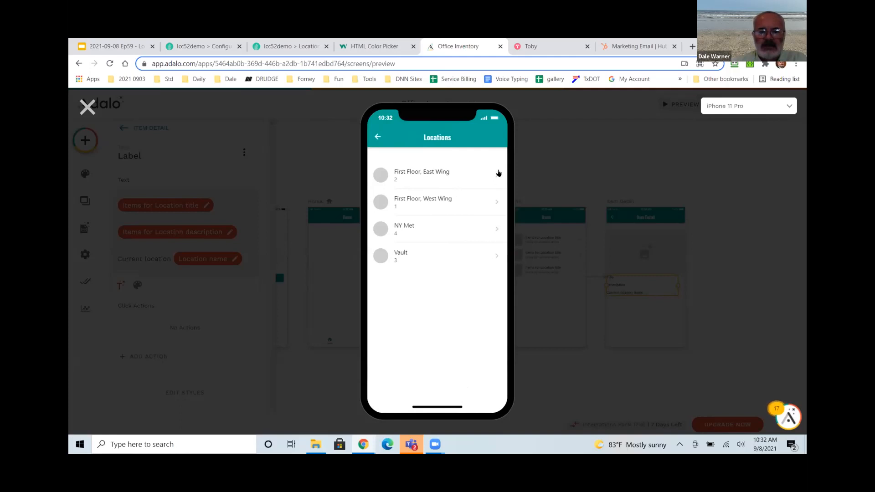
pyautogui.click(497, 175)
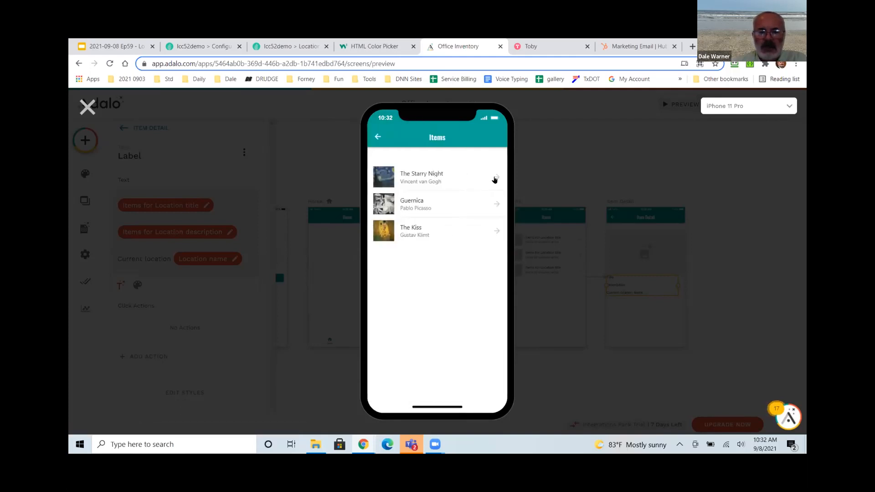
pyautogui.click(496, 175)
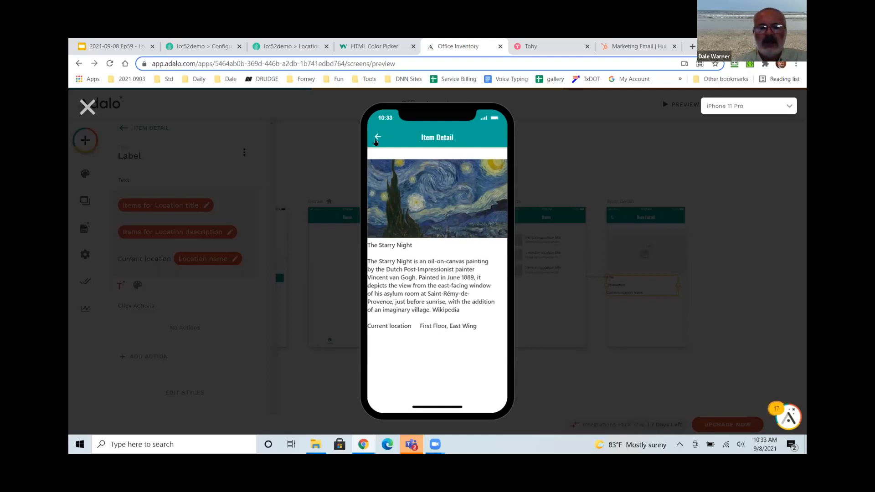
pyautogui.click(375, 142)
pyautogui.click(376, 141)
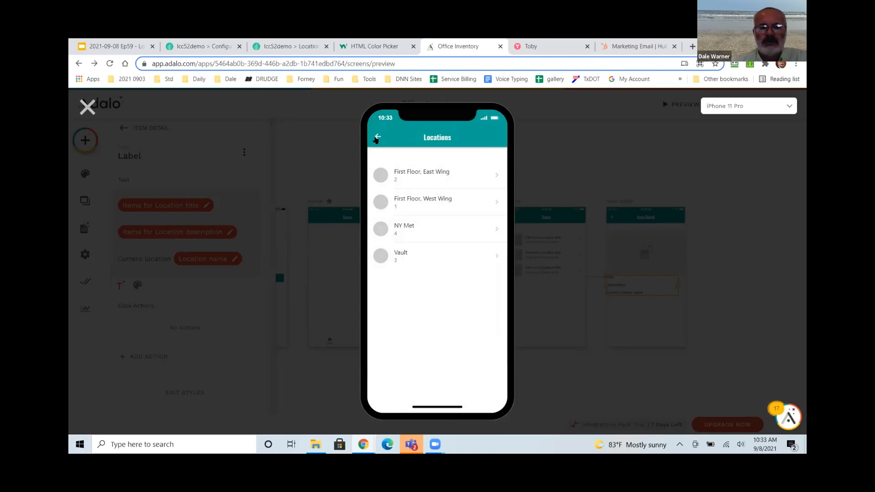
pyautogui.click(85, 105)
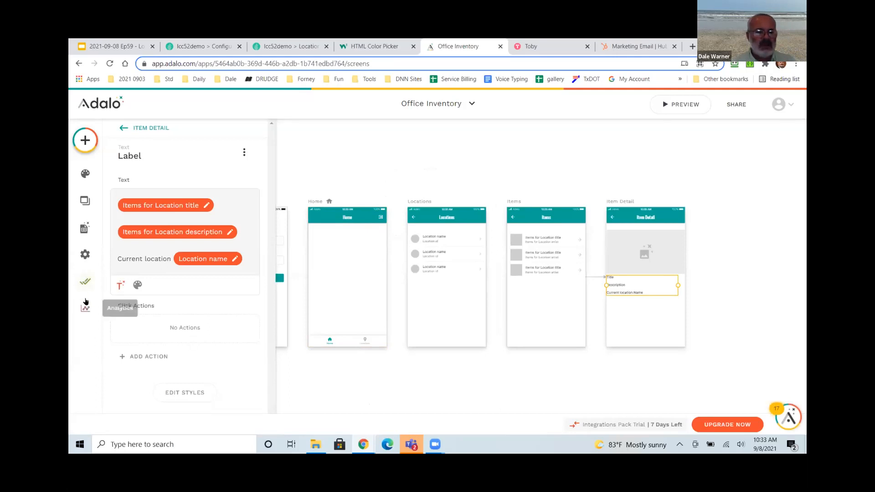
# Open the published Progressive Web App in a new tab, then return to the Google Slides deck.
pyautogui.click(87, 285)
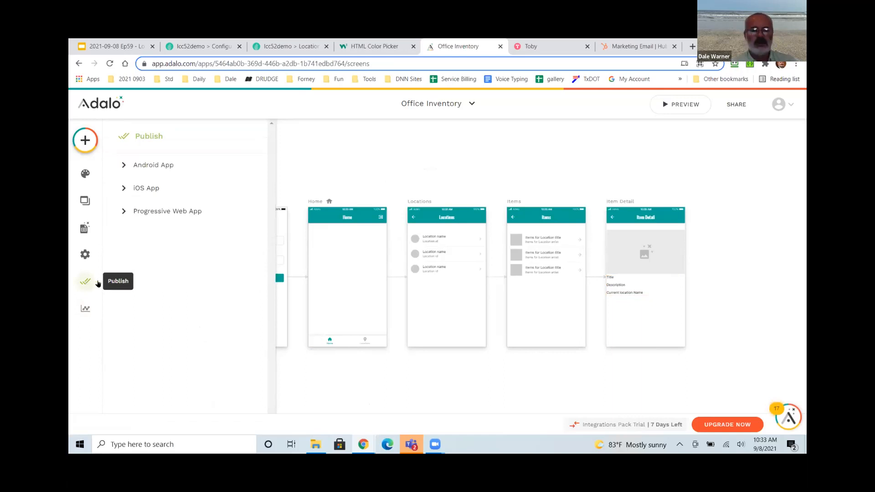
pyautogui.click(143, 213)
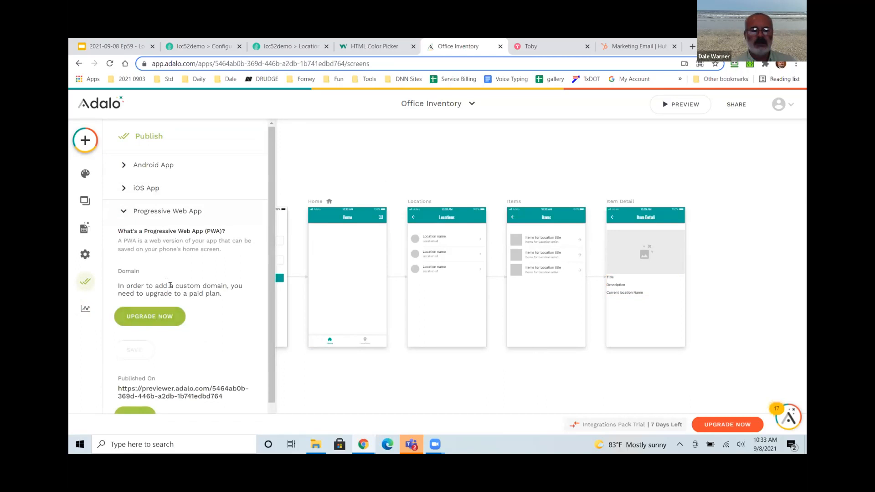
pyautogui.scroll(-1, 171, 309)
pyautogui.click(136, 388)
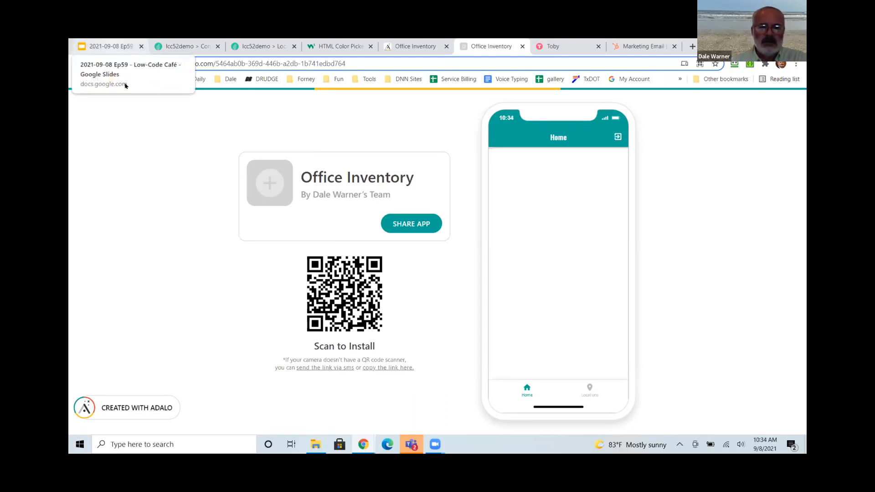
pyautogui.click(109, 46)
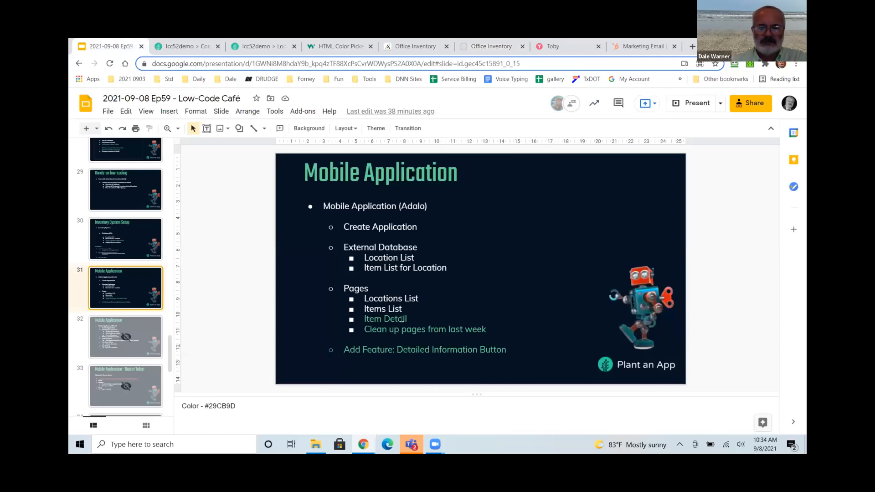
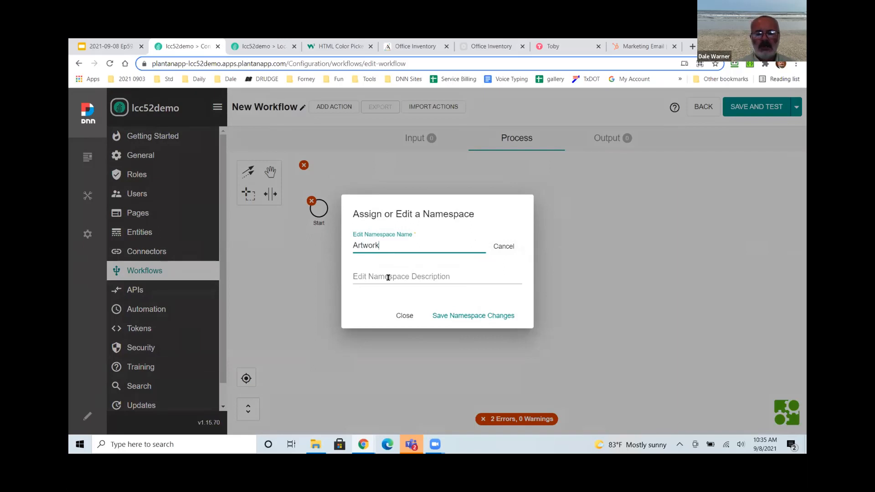
# Rename the namespace to Mobile, save it and assign it to the workflow.
pyautogui.press('BackSpace')
pyautogui.press('BackSpace')
pyautogui.press('BackSpace')
pyautogui.press('BackSpace')
pyautogui.press('BackSpace')
pyautogui.write('Mobile')
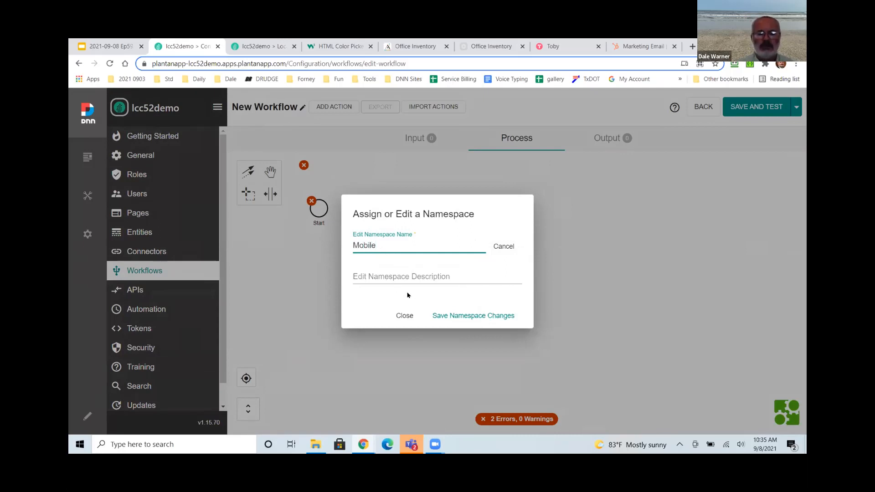
pyautogui.click(452, 317)
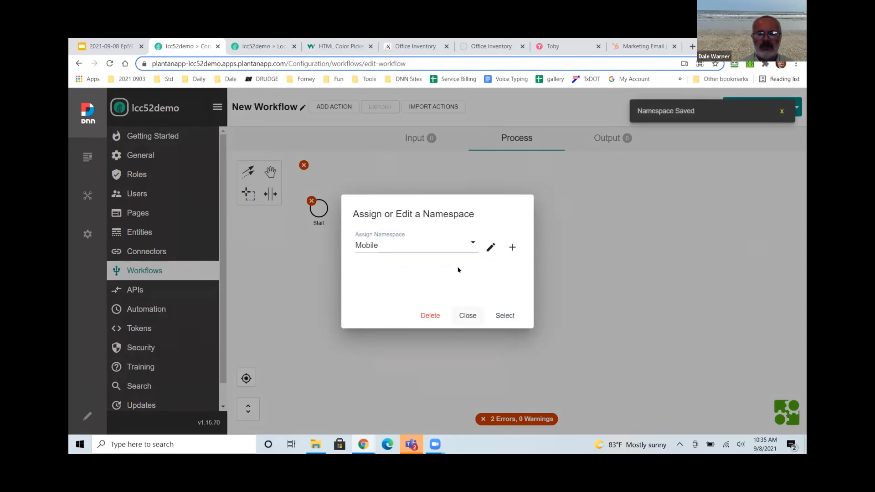
pyautogui.click(504, 316)
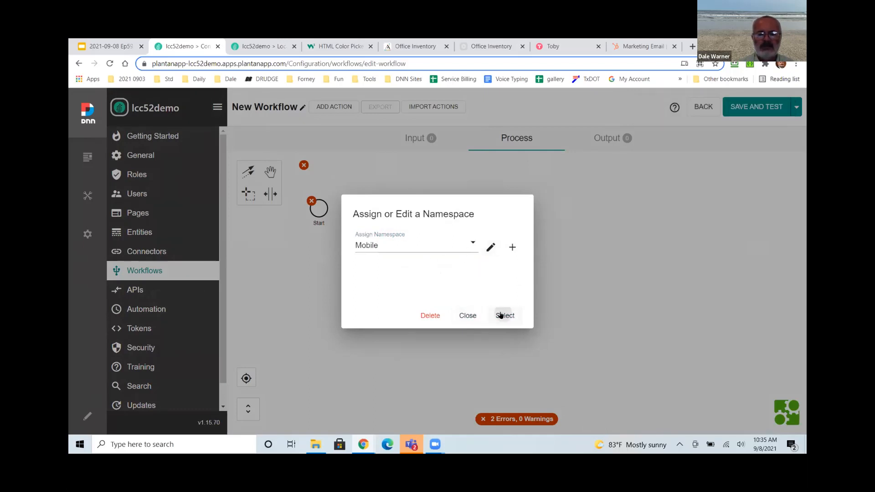
# Name the workflow 'Build and Send Detail Email' with description 'Build and attach a pdf to an email'.
pyautogui.click(337, 108)
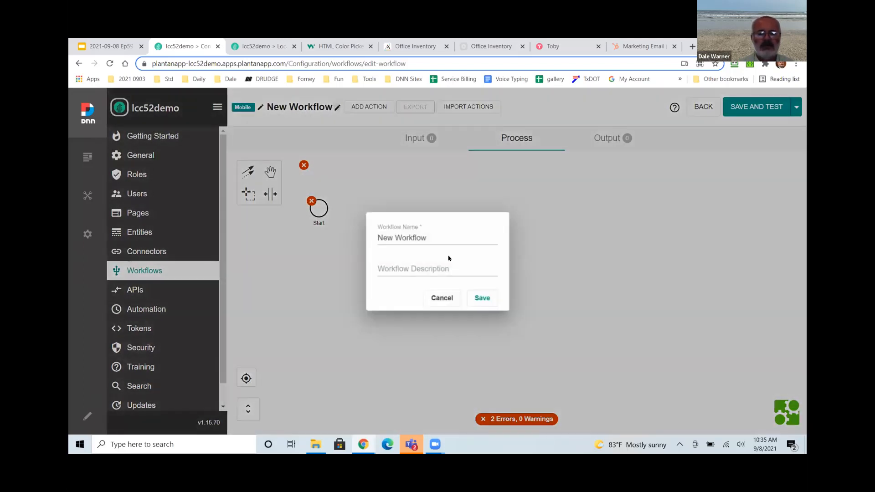
pyautogui.moveTo(437, 237); pyautogui.dragTo(366, 241)
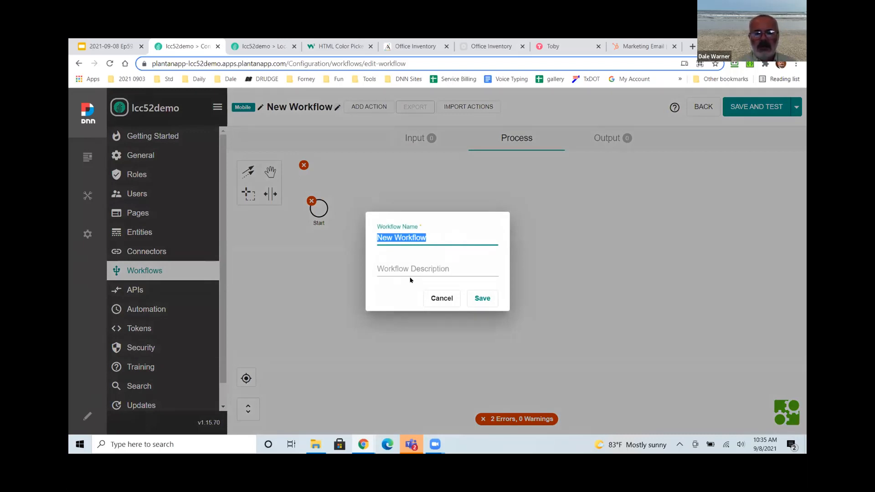
pyautogui.write('Build and Send Emai')
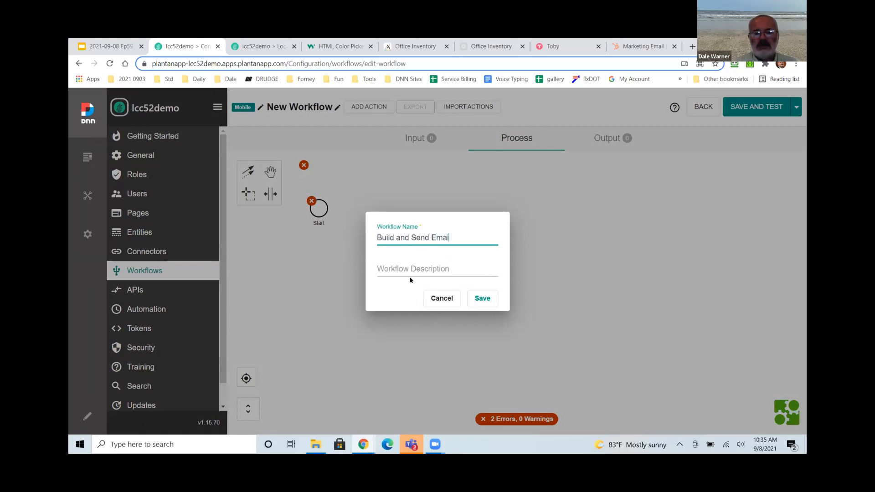
pyautogui.press('BackSpace')
pyautogui.press('BackSpace')
pyautogui.press('BackSpace')
pyautogui.press('BackSpace')
pyautogui.press('BackSpace')
pyautogui.press('BackSpace')
pyautogui.write('Detail Email')
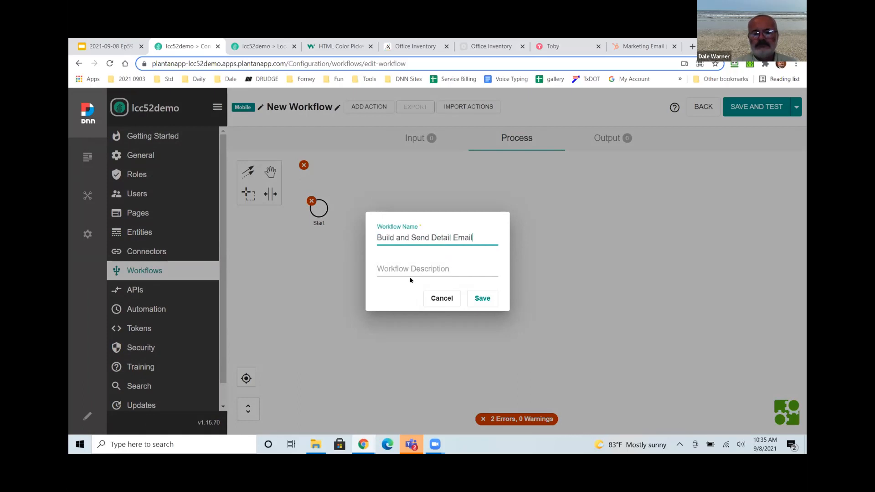
pyautogui.click(412, 270)
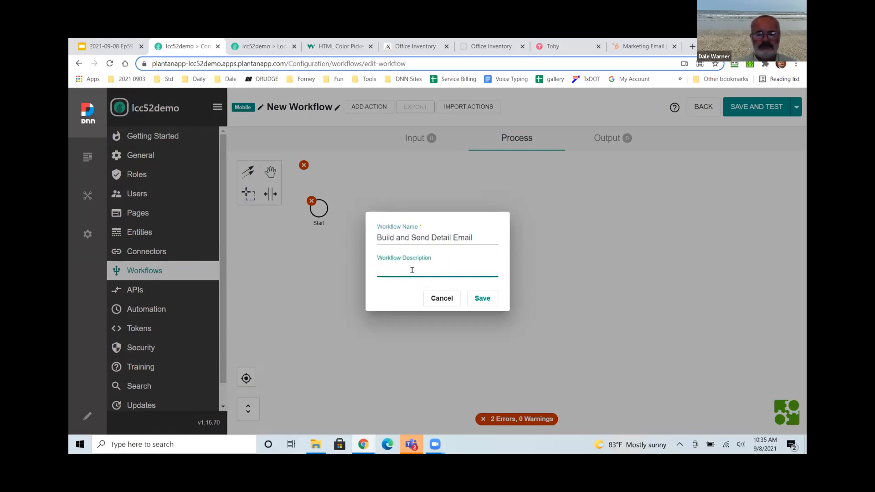
pyautogui.write('Build and attach a pdf to an email')
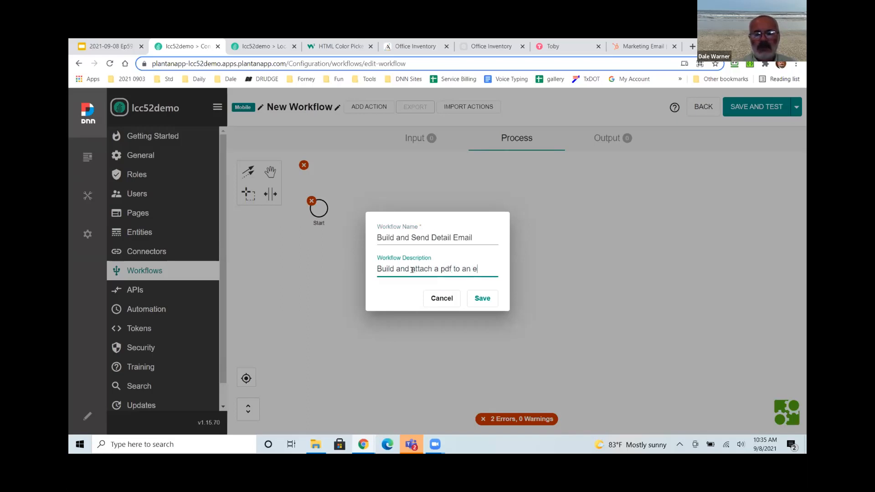
pyautogui.click(481, 299)
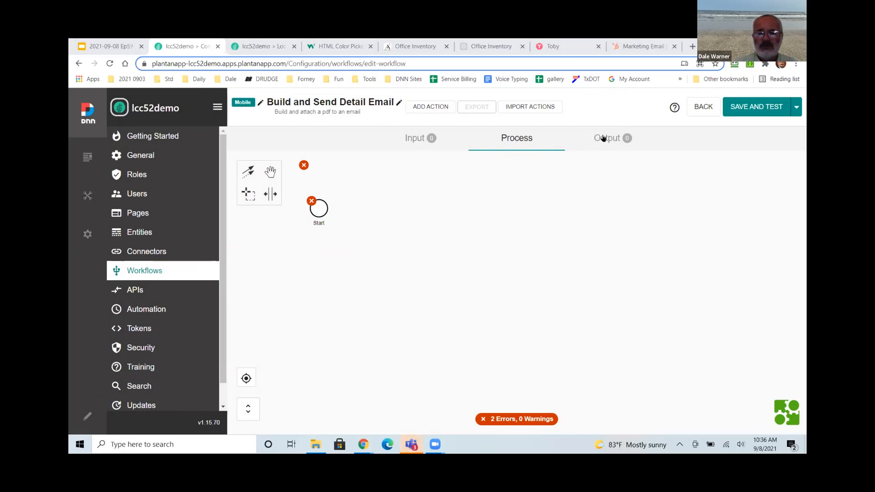
# Add Email and Artwork input parameters to the workflow.
pyautogui.click(415, 139)
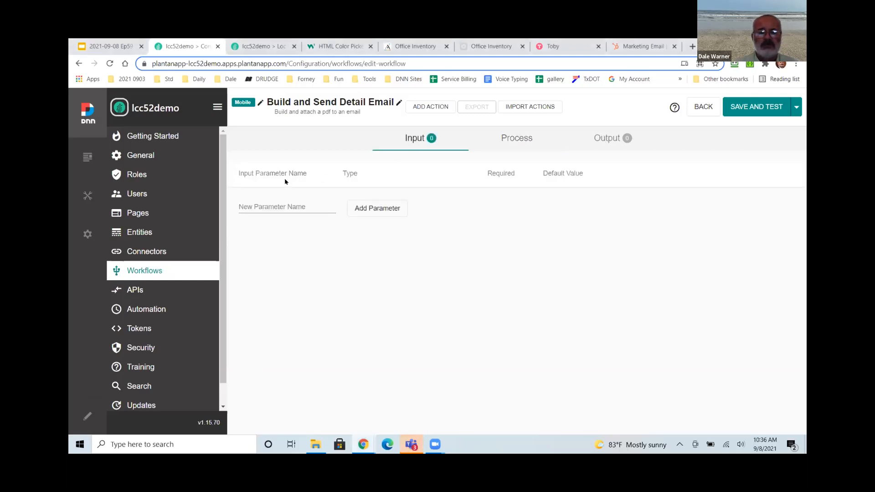
pyautogui.click(282, 206)
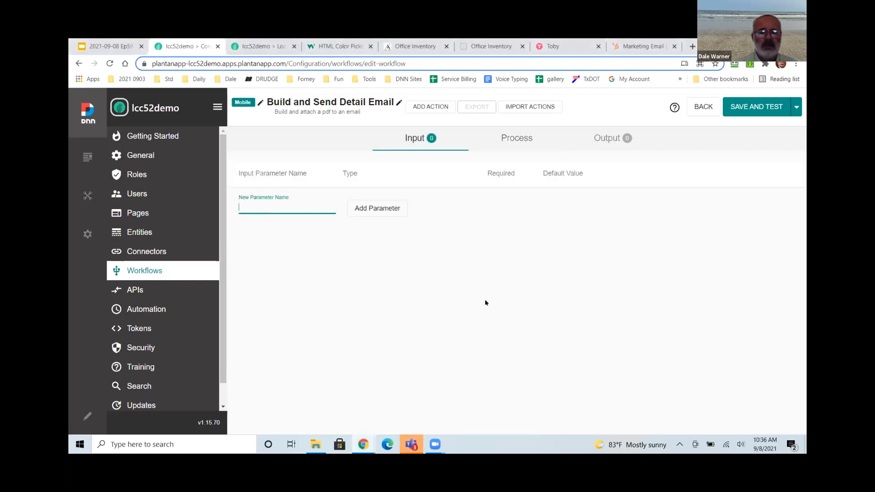
pyautogui.write('Email')
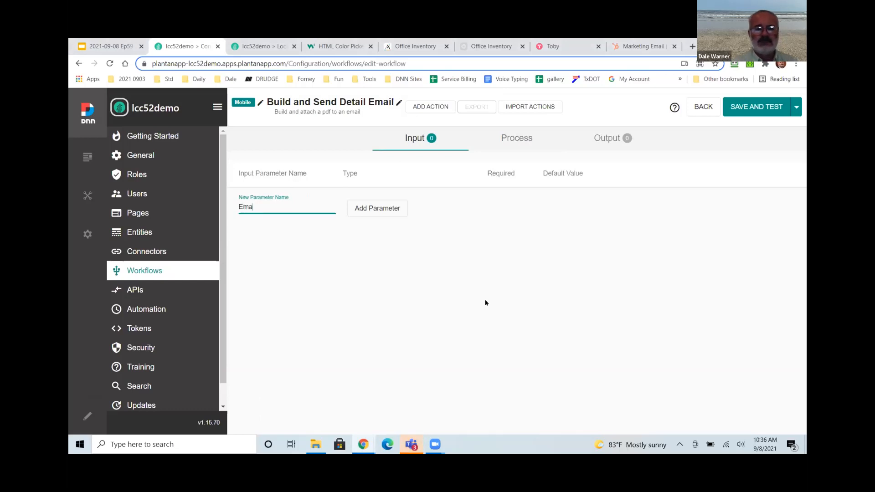
pyautogui.click(369, 214)
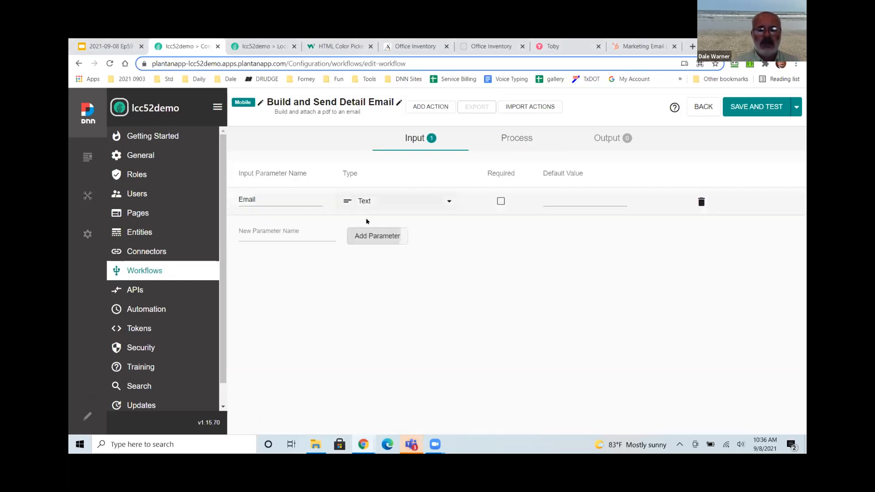
pyautogui.click(285, 235)
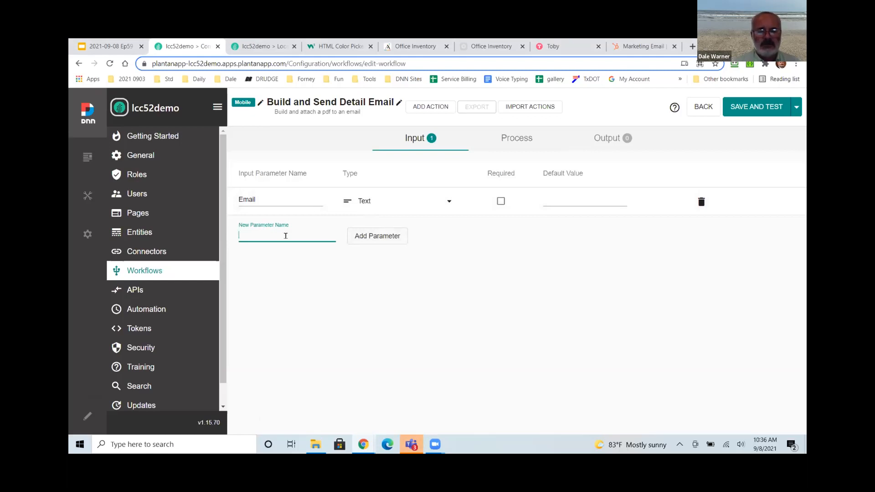
pyautogui.write('Artwork')
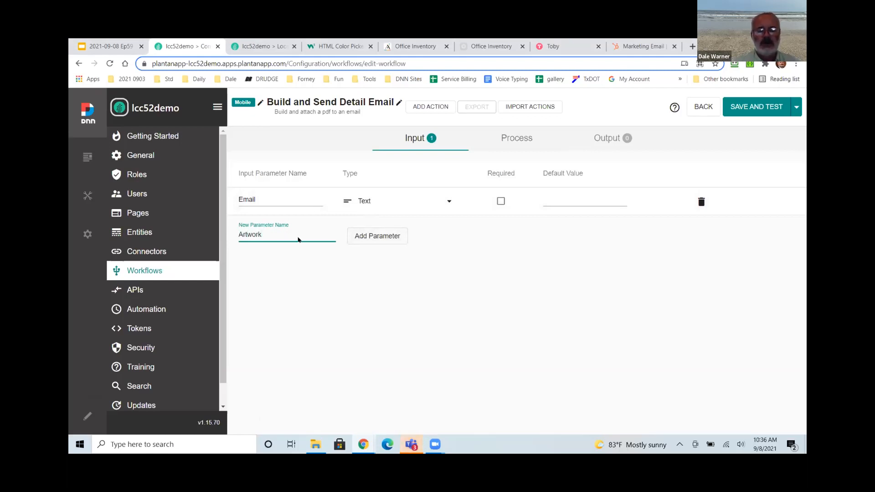
pyautogui.click(363, 237)
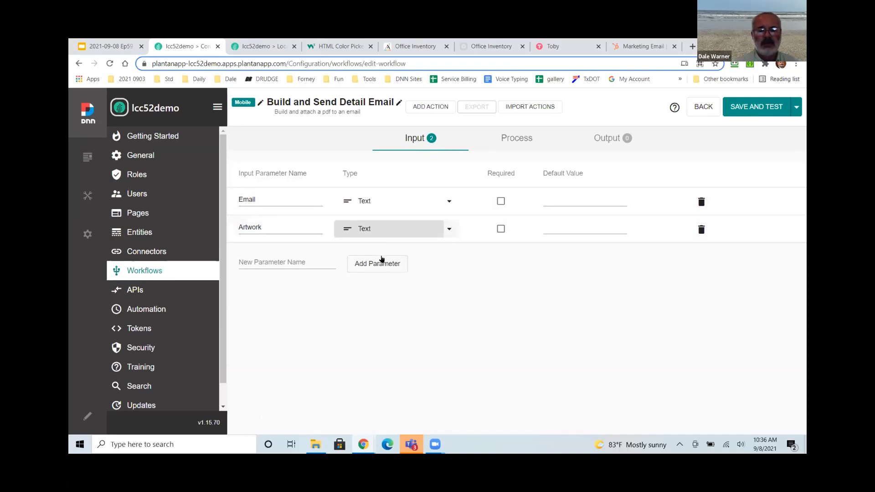
# Set the Artwork parameter's type to the Artwork entity and mark both parameters required.
pyautogui.click(391, 228)
pyautogui.scroll(-1, 386, 283)
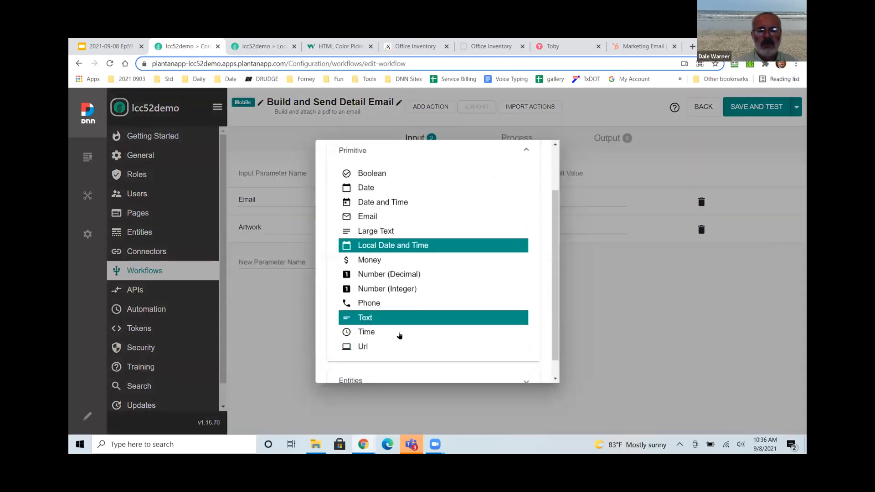
pyautogui.click(367, 365)
pyautogui.scroll(-3, 378, 296)
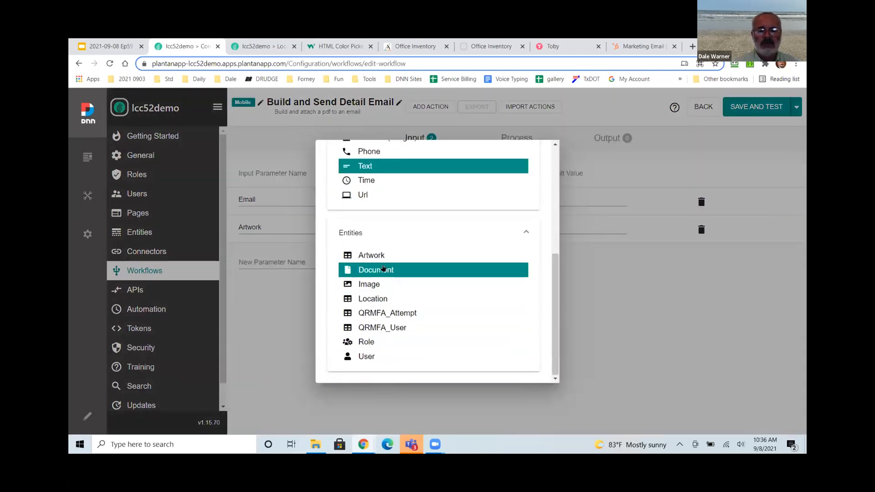
pyautogui.click(382, 256)
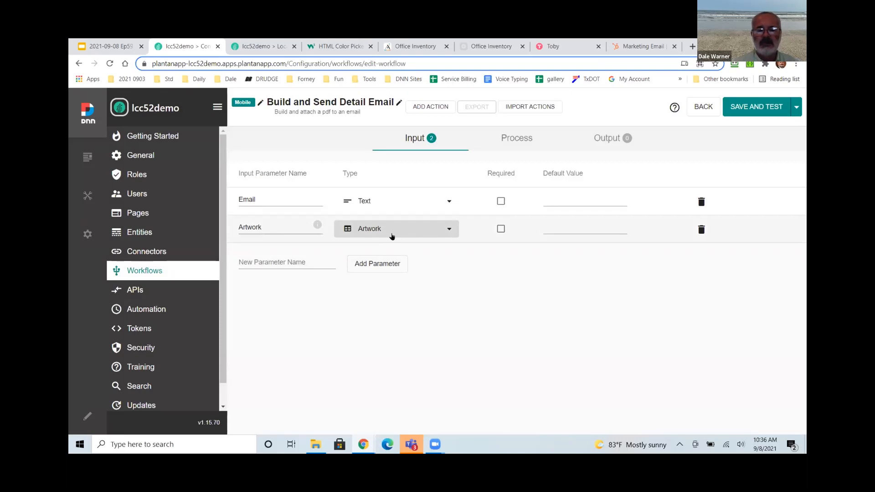
pyautogui.click(500, 201)
pyautogui.click(501, 229)
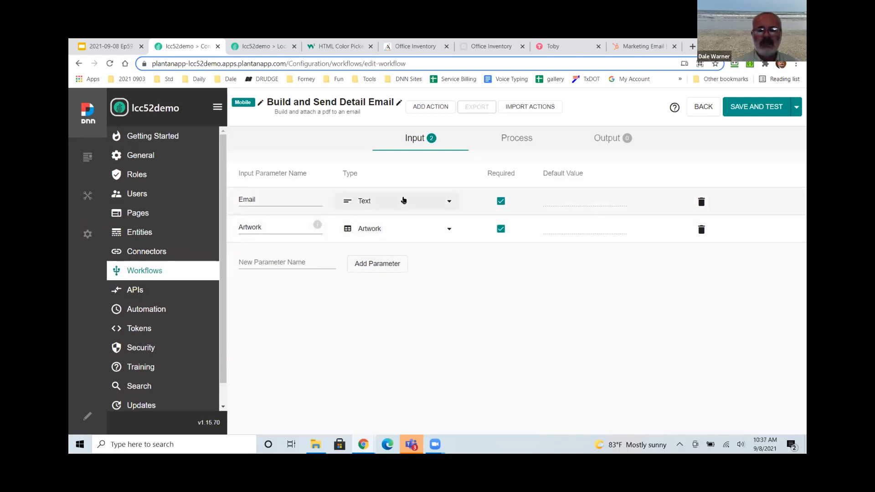
# Add output parameter Result with value [Result], then go back to the process canvas.
pyautogui.click(606, 138)
pyautogui.click(274, 207)
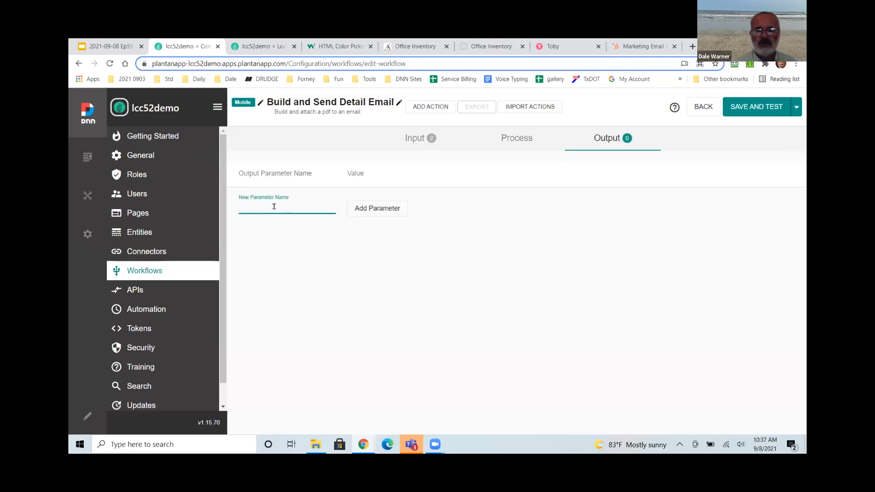
pyautogui.write('Result')
pyautogui.click(352, 209)
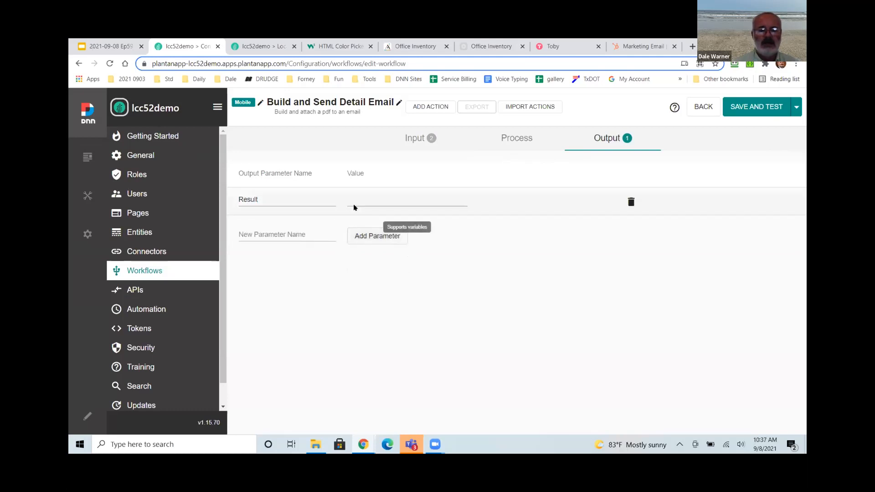
pyautogui.click(354, 200)
pyautogui.write('[')
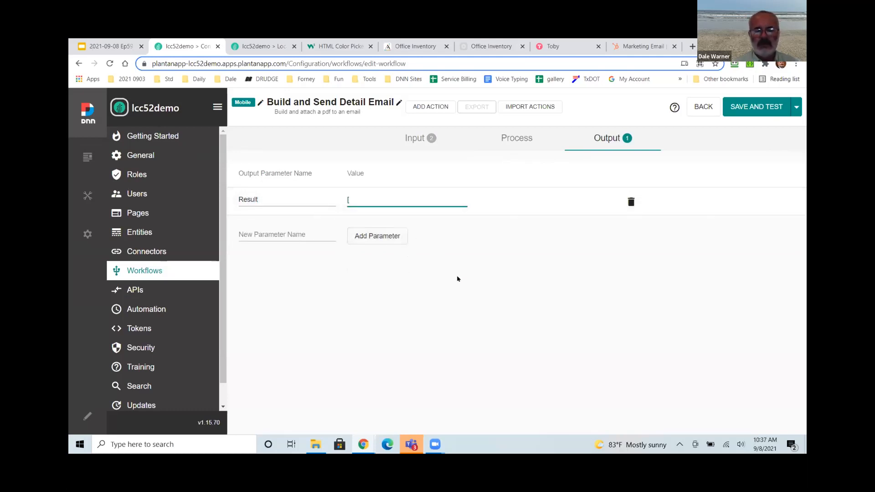
pyautogui.write('Result]')
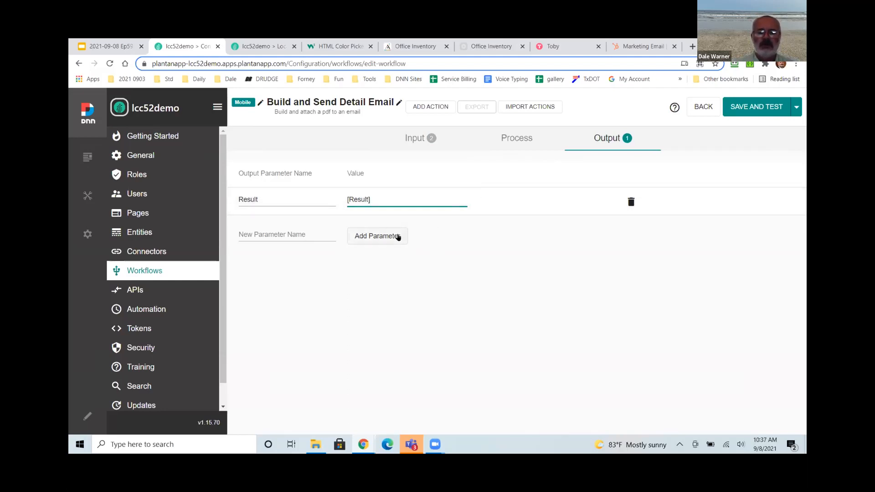
pyautogui.click(508, 142)
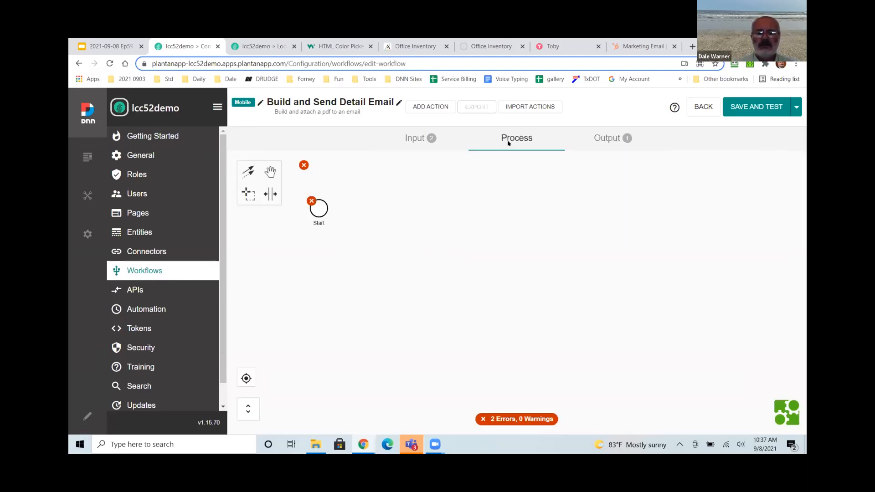
# Append an Inject Data action from the Context category after Start.
pyautogui.click(322, 211)
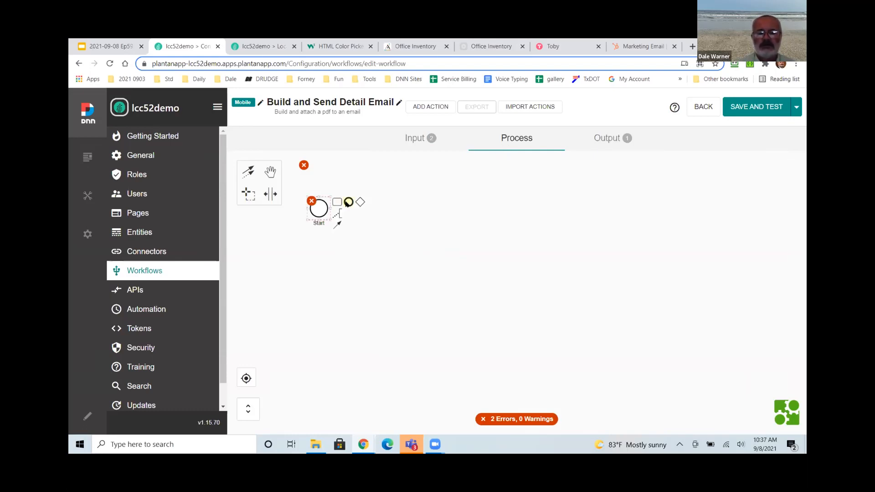
pyautogui.click(337, 202)
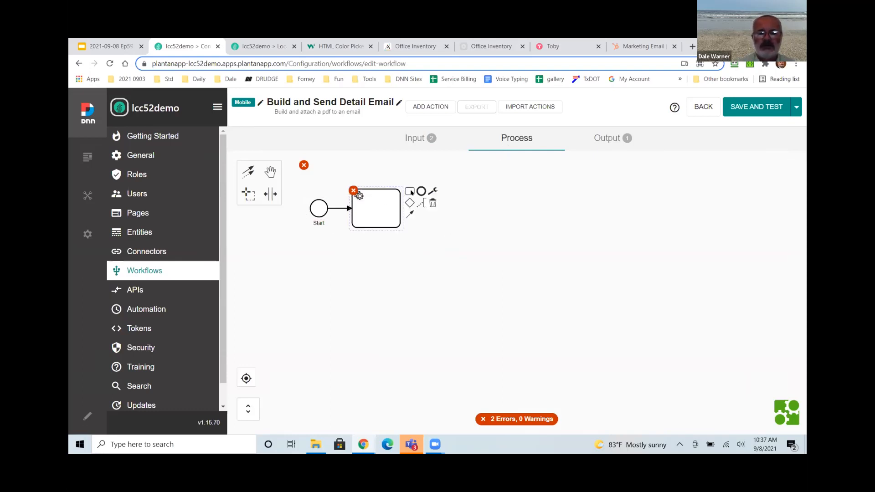
pyautogui.click(411, 193)
pyautogui.click(508, 228)
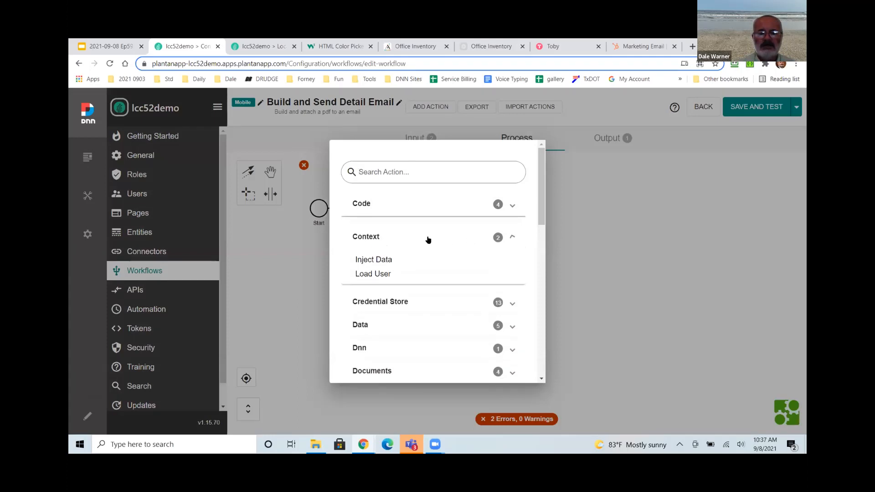
pyautogui.click(393, 263)
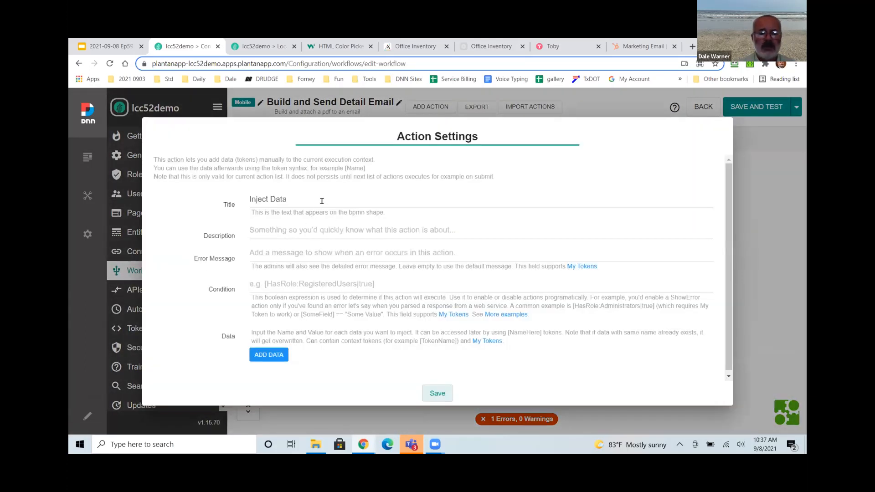
# Title it 'Inject Data - set up variables', add data Result = Fail, and save.
pyautogui.click(322, 200)
pyautogui.write('- set up variables')
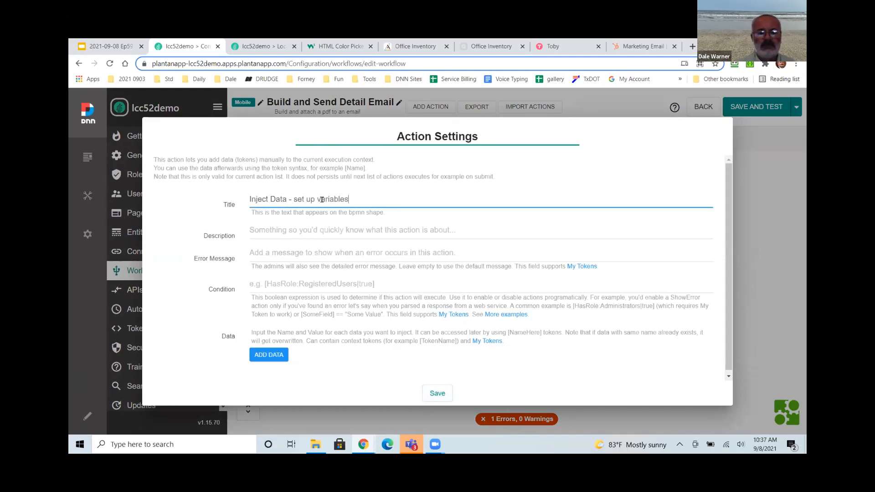
pyautogui.click(265, 358)
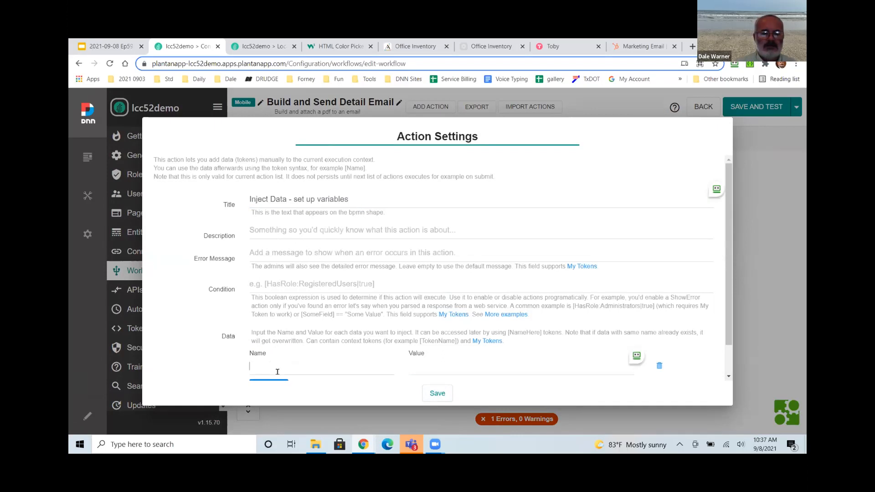
pyautogui.write('Reault')
pyautogui.press('BackSpace')
pyautogui.press('BackSpace')
pyautogui.press('BackSpace')
pyautogui.press('BackSpace')
pyautogui.write('sult')
pyautogui.press('Tab')
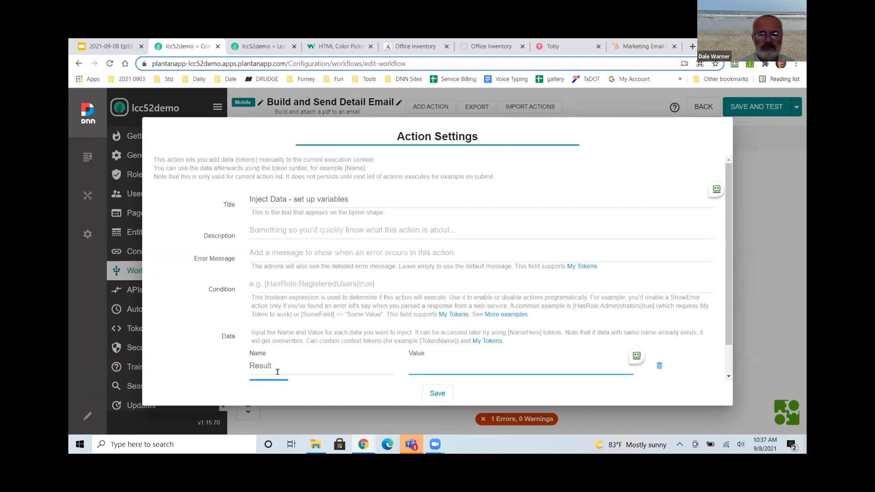
pyautogui.write('Fail')
pyautogui.click(436, 394)
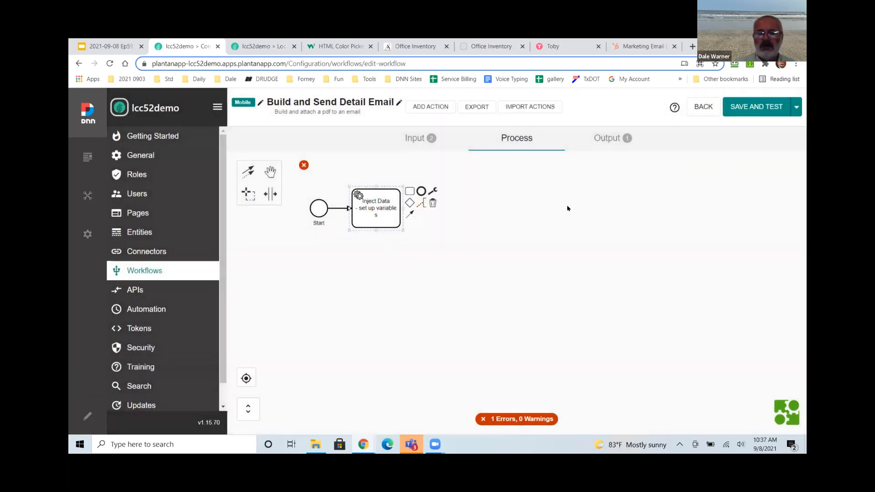
# Add a Generate PDF action after Inject Data, appending '- of detailed information' to its title.
pyautogui.click(409, 192)
pyautogui.write('pdf')
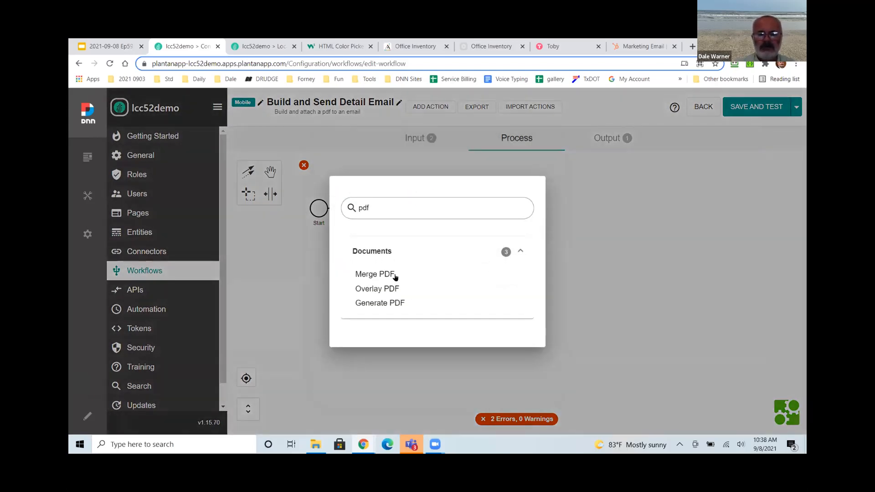
pyautogui.click(388, 303)
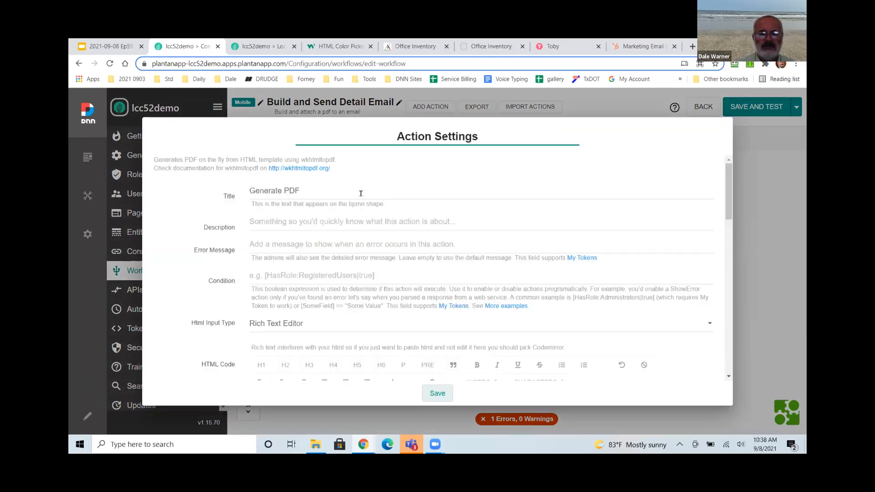
pyautogui.click(360, 193)
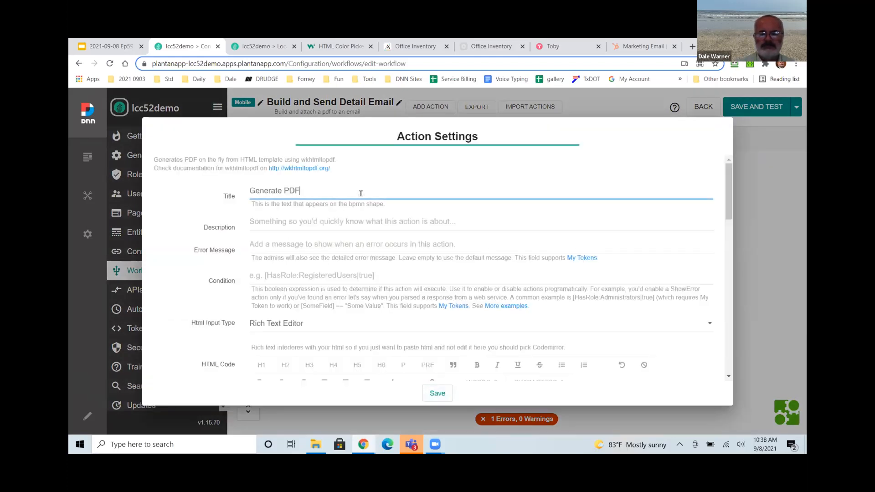
pyautogui.write('- of detailed information')
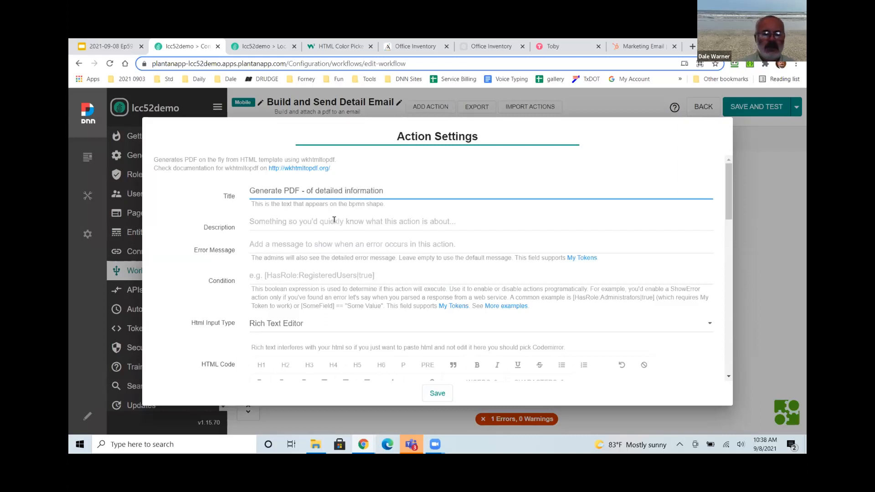
# Write the centred 'Thank you for requesting detailed information for' header in the PDF HTML.
pyautogui.scroll(-2, 334, 220)
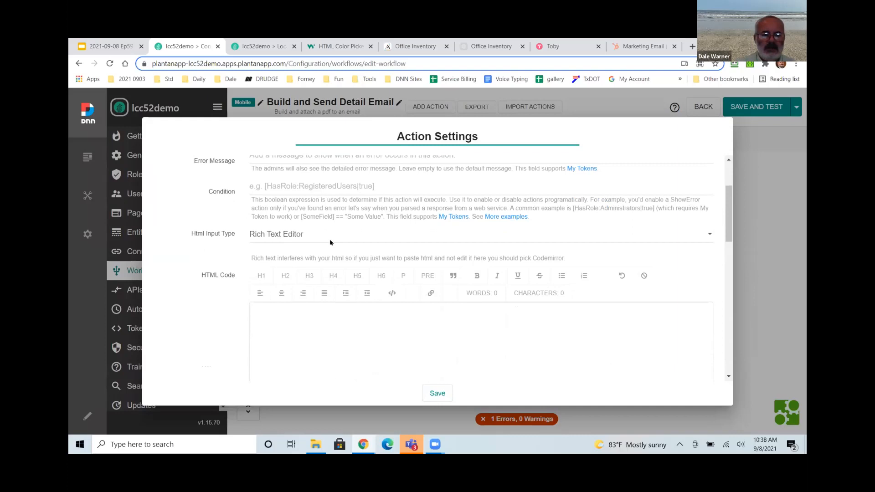
pyautogui.click(384, 321)
pyautogui.scroll(-2, 385, 319)
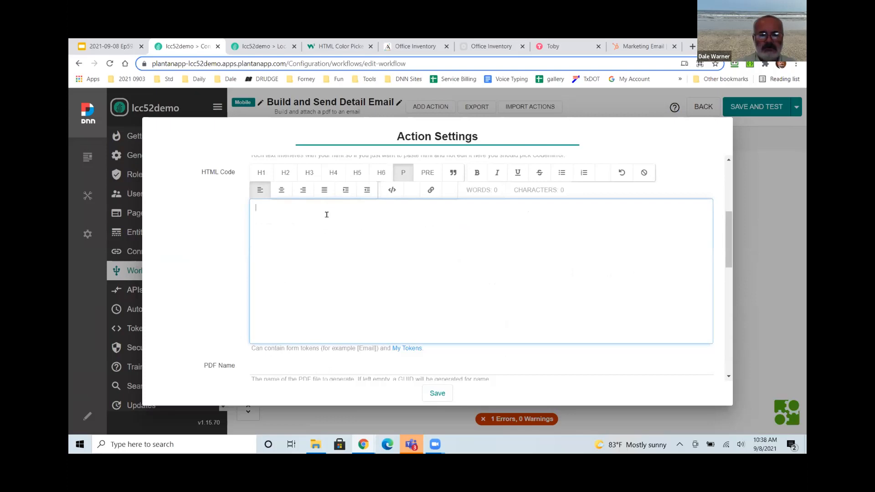
pyautogui.write('Thnk =')
pyautogui.press('BackSpace')
pyautogui.press('BackSpace')
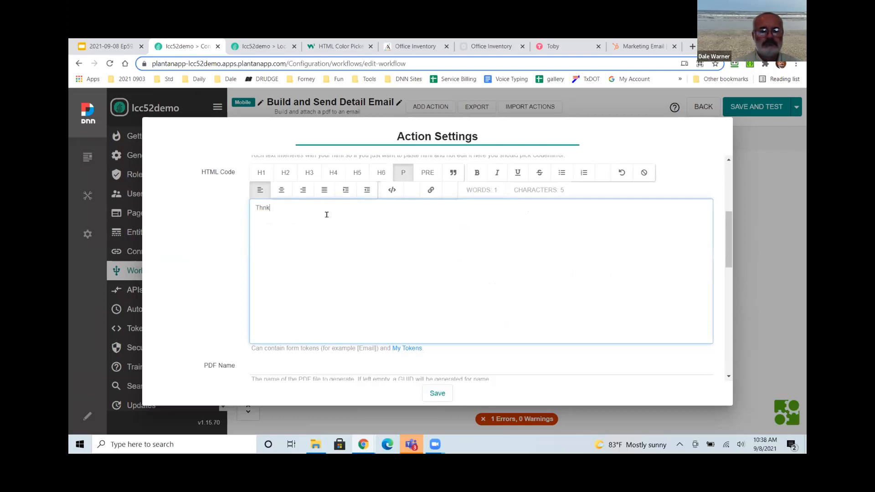
pyautogui.write('k you for requesting detailed information for')
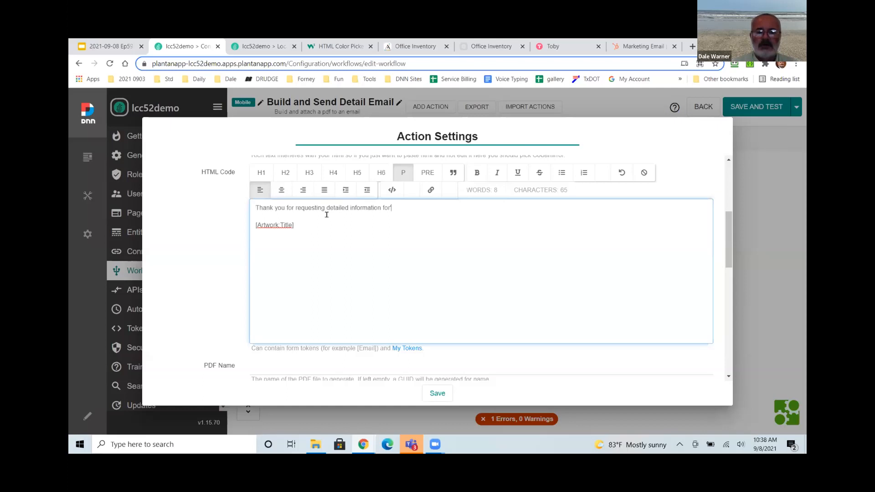
pyautogui.press('BackSpace')
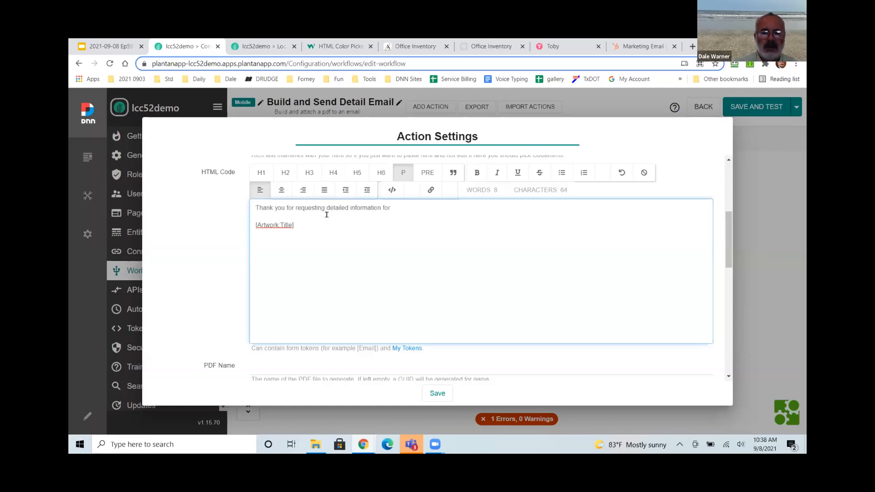
pyautogui.hotkey('ctrl', 'a')
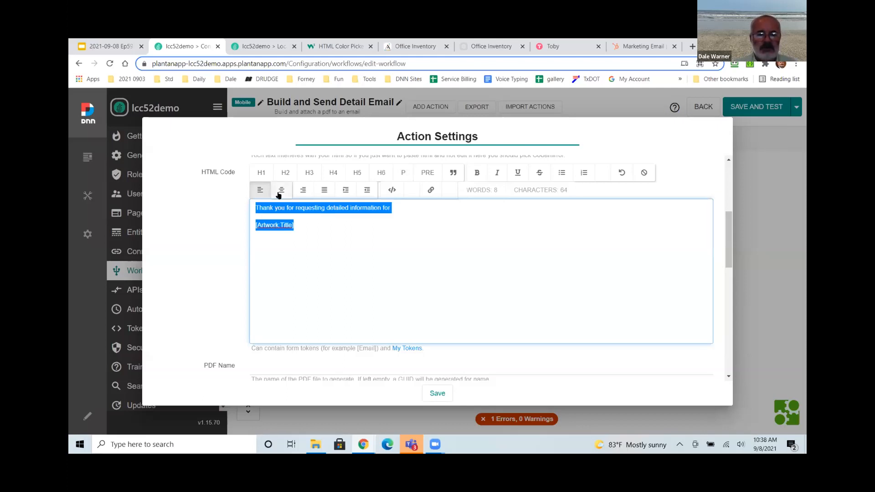
pyautogui.hotkey('ctrl', 'e')
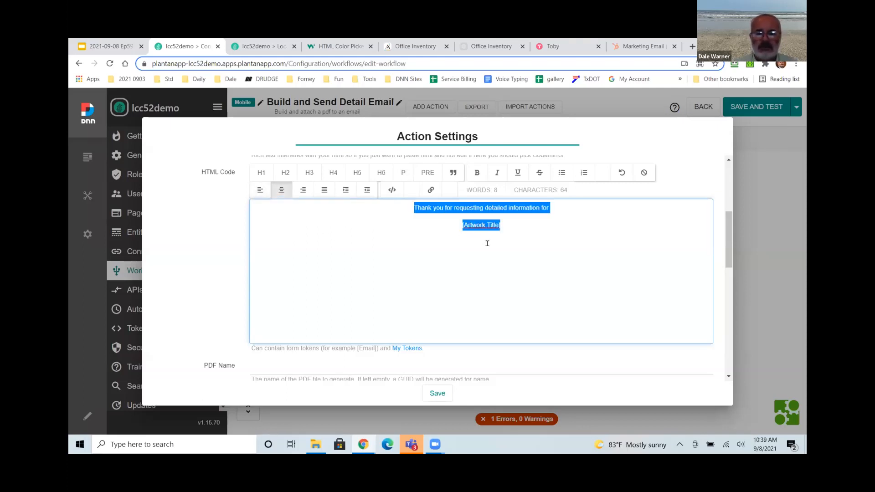
pyautogui.click(517, 226)
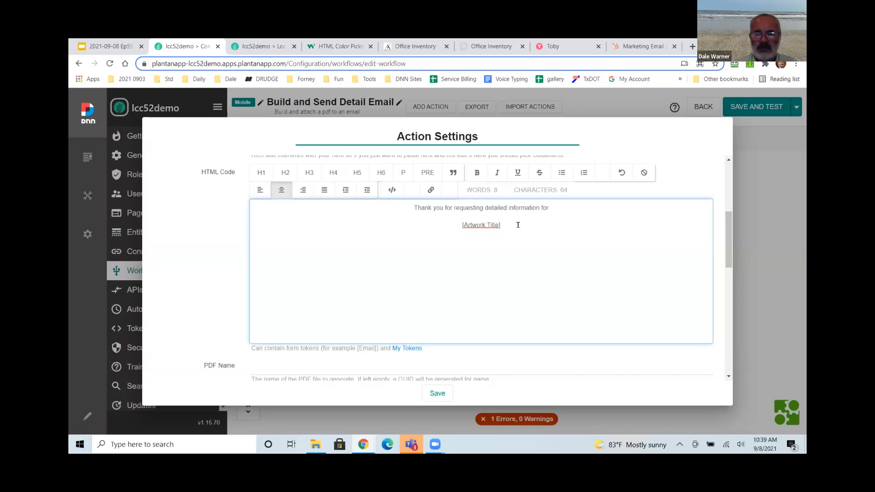
# Add a left-aligned 'Description:' line with [Artwork:Description], and 'by [Artwork:Artist]' after the title.
pyautogui.press('Return')
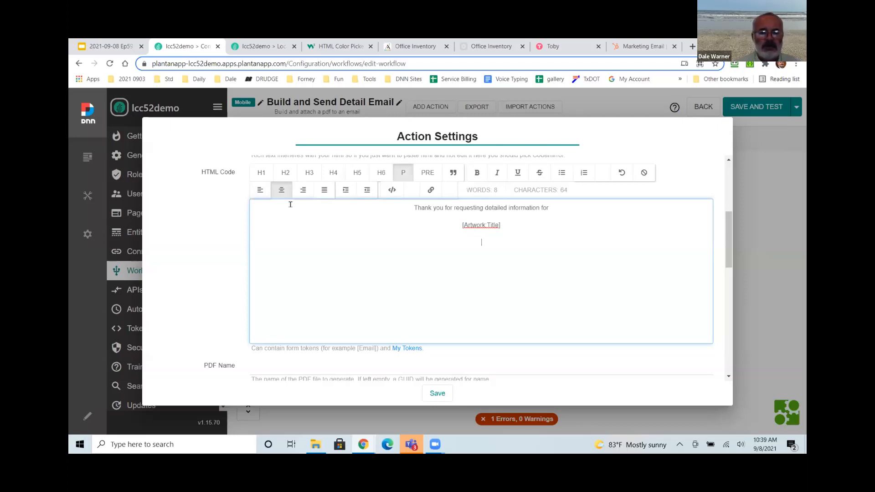
pyautogui.hotkey('ctrl', 'l')
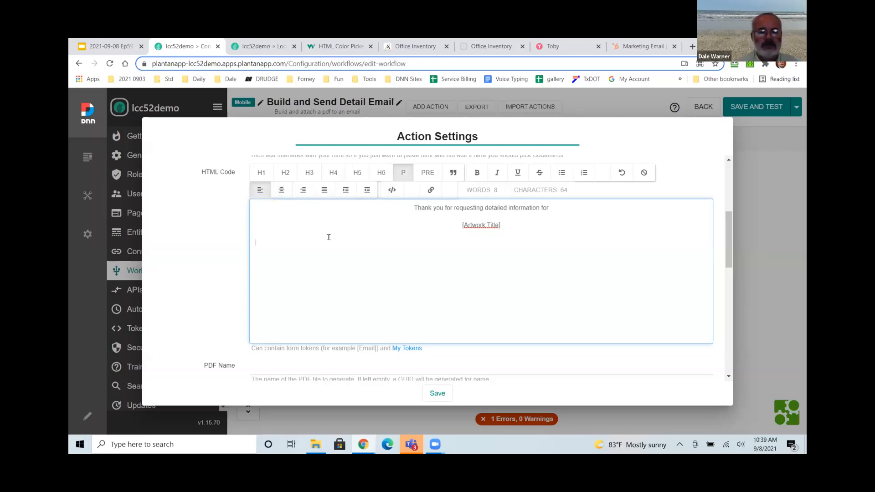
pyautogui.write('Description:')
pyautogui.press('Return')
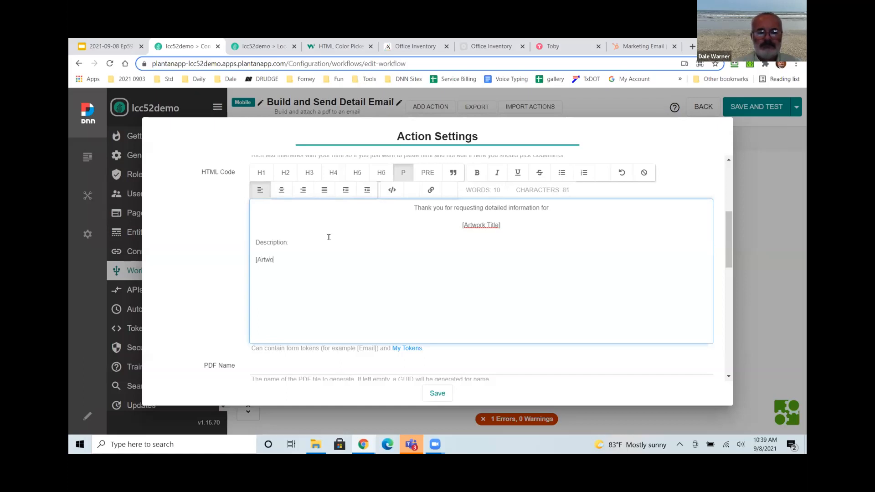
pyautogui.write('[Artwork:Description')
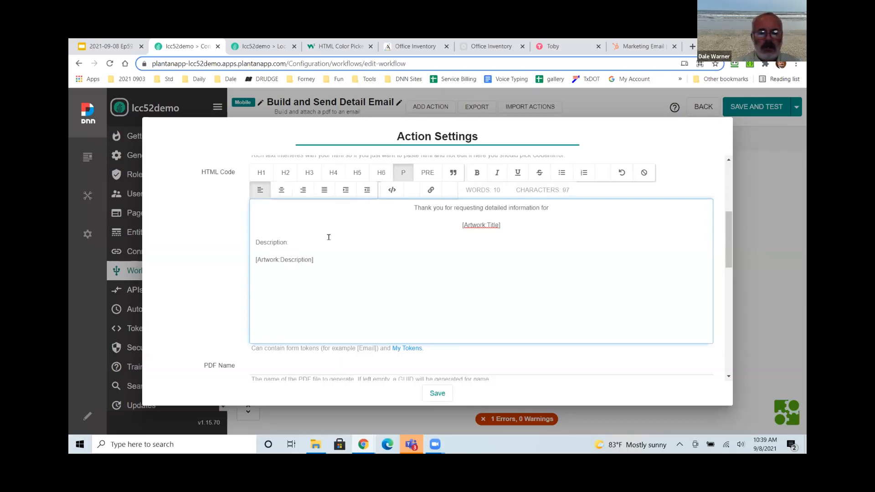
pyautogui.click(502, 222)
pyautogui.write('by ')
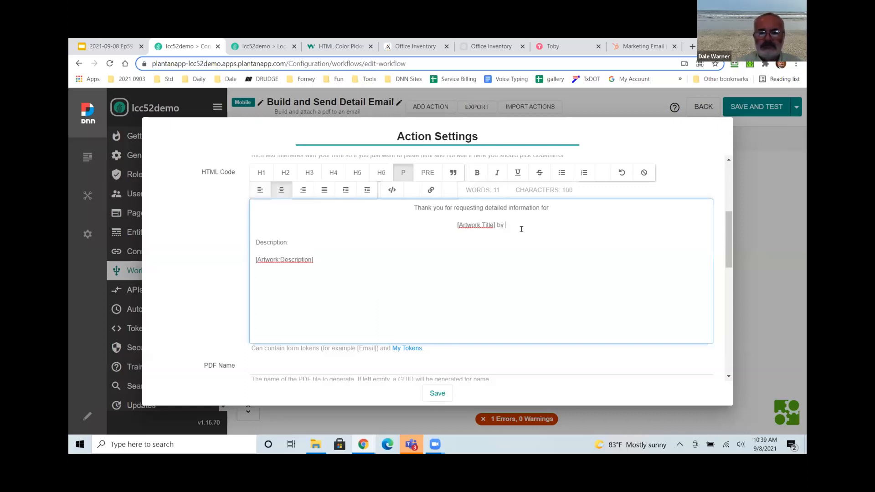
pyautogui.write('[Art')
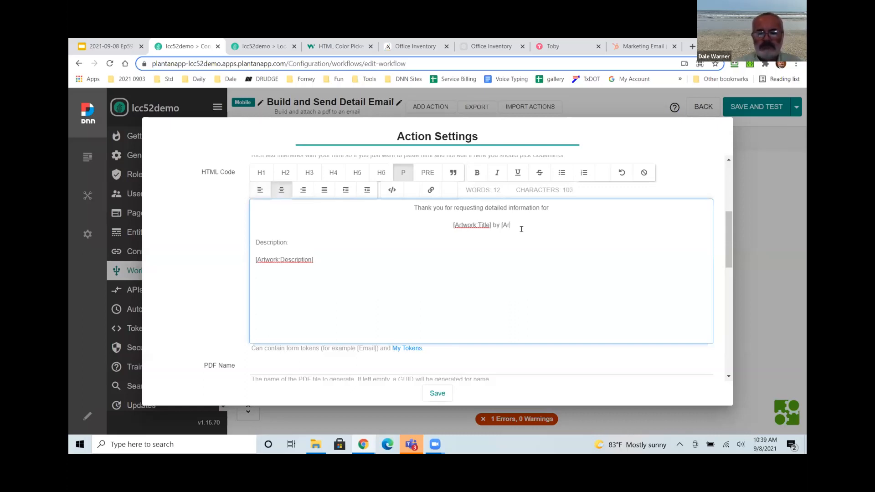
pyautogui.write('work')
pyautogui.write(':')
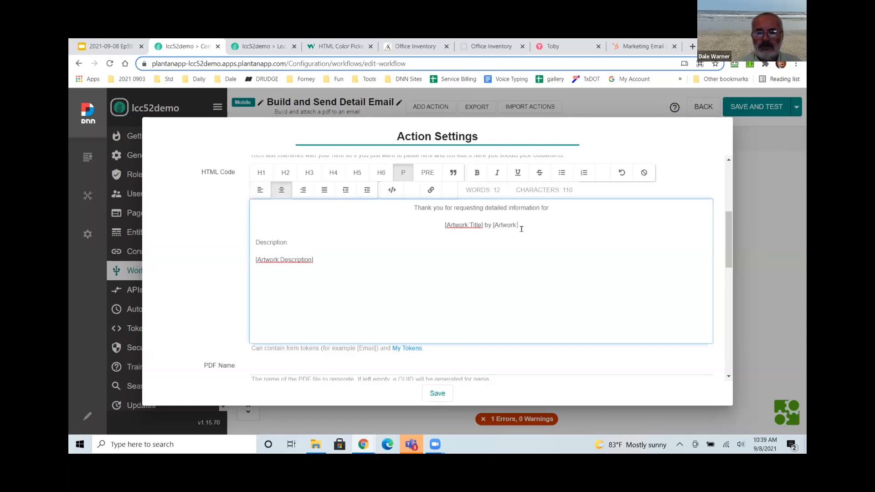
pyautogui.write('Artist]')
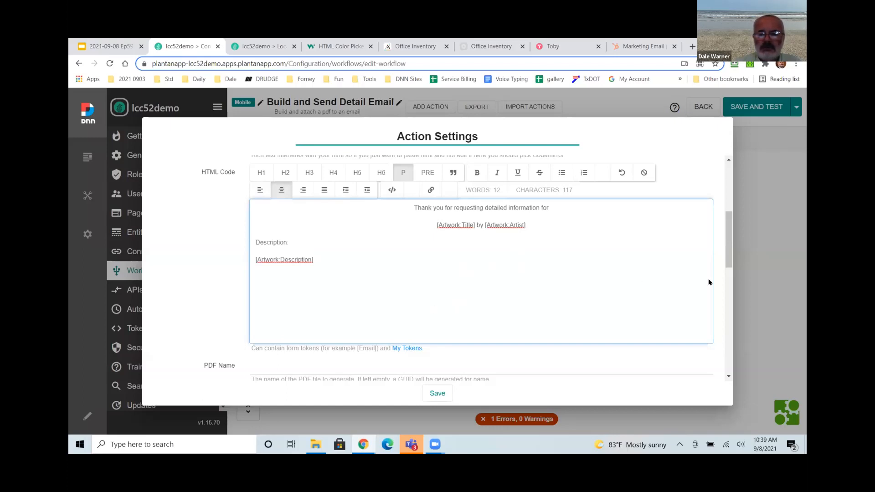
pyautogui.scroll(-1, 727, 292)
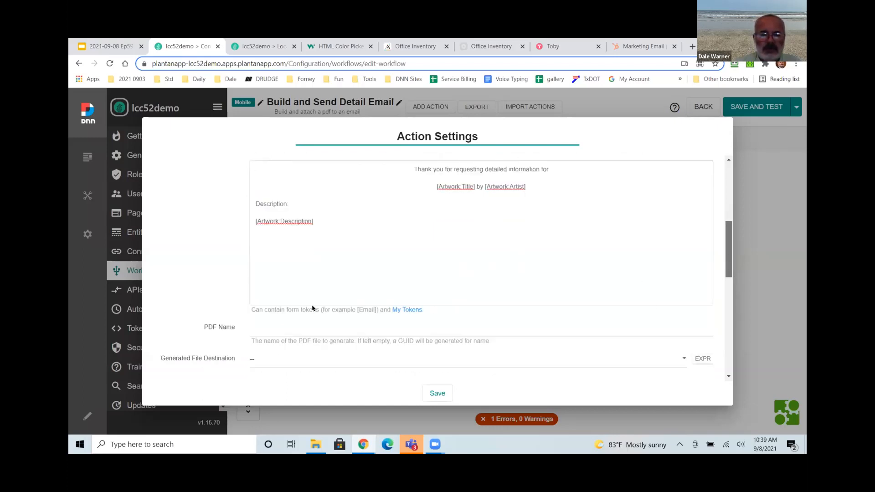
# Name the PDF file '[Artwork:Title] [Guid:NewCompact]' and save it into /Images.
pyautogui.scroll(-3, 312, 309)
pyautogui.click(300, 222)
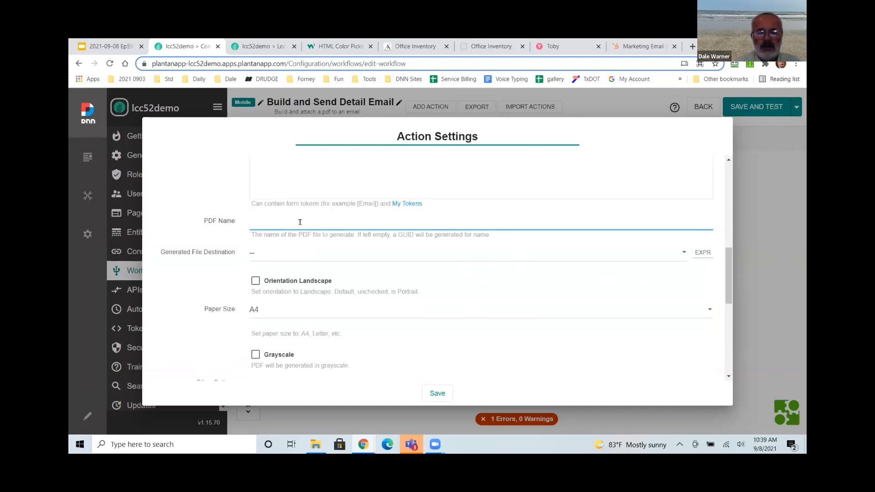
pyautogui.write('[A')
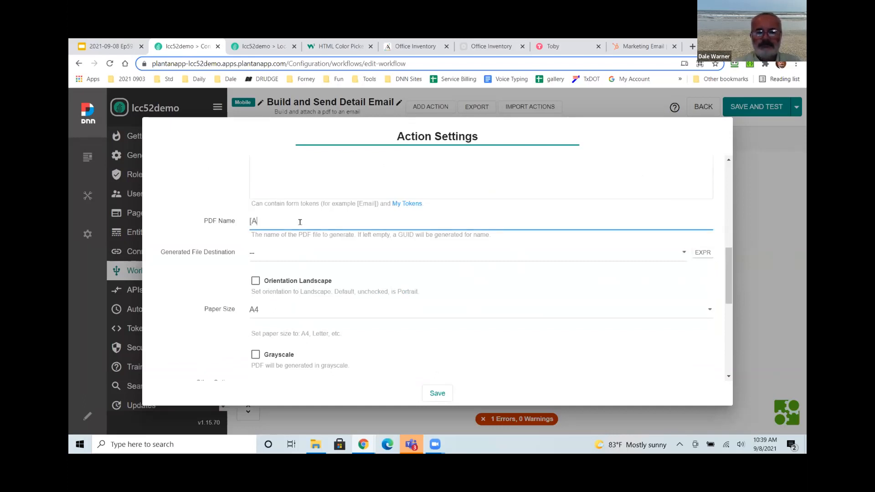
pyautogui.write('rtwork:Title] [')
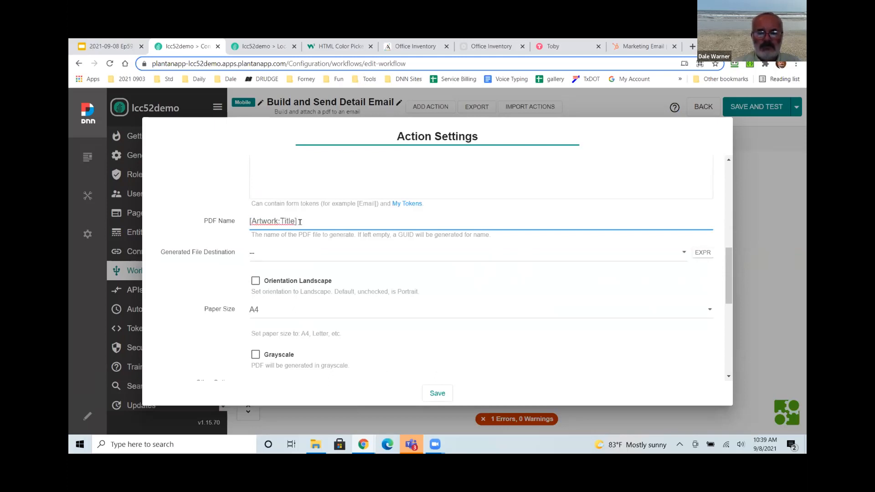
pyautogui.write('Guid:NewCompact]')
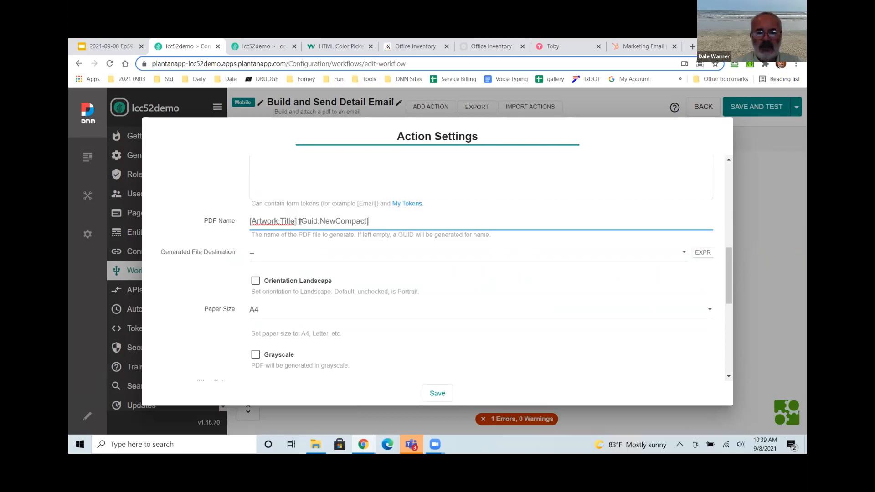
pyautogui.click(283, 253)
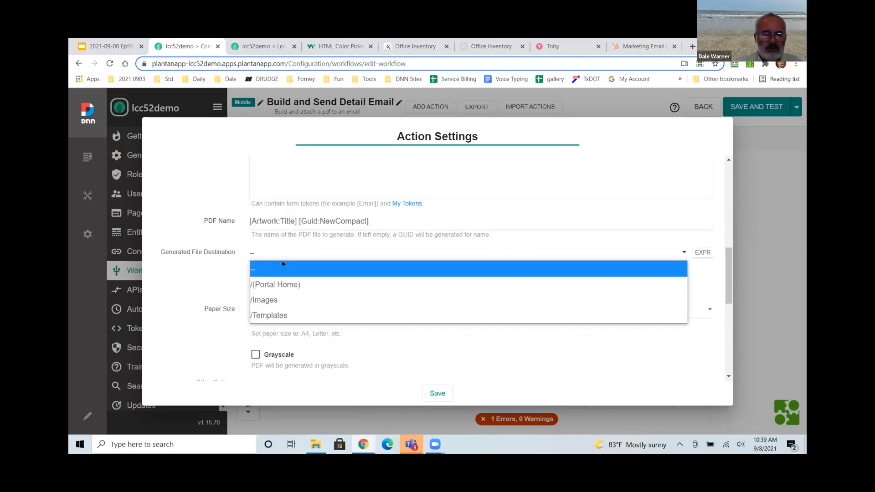
pyautogui.click(286, 301)
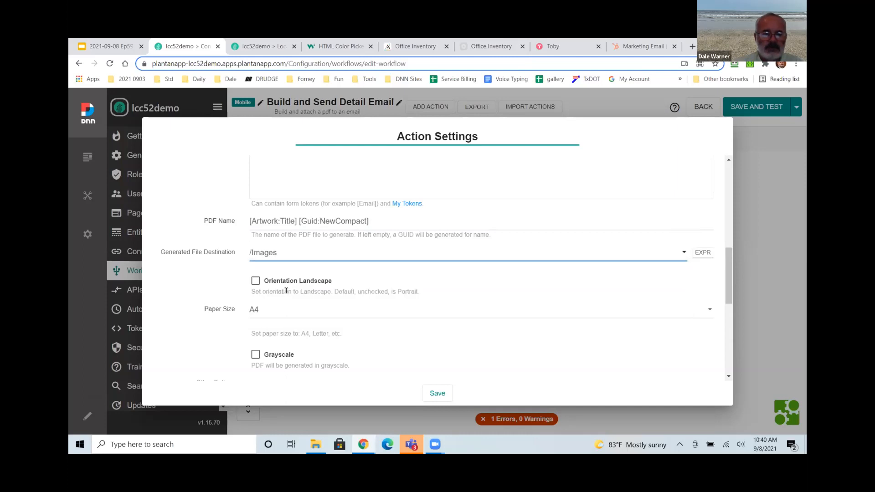
# Set paper size to Letter, store the relative URL as RelativeURL, and save the action.
pyautogui.scroll(-1, 286, 290)
pyautogui.scroll(-1, 282, 263)
pyautogui.click(279, 212)
pyautogui.scroll(-6, 298, 339)
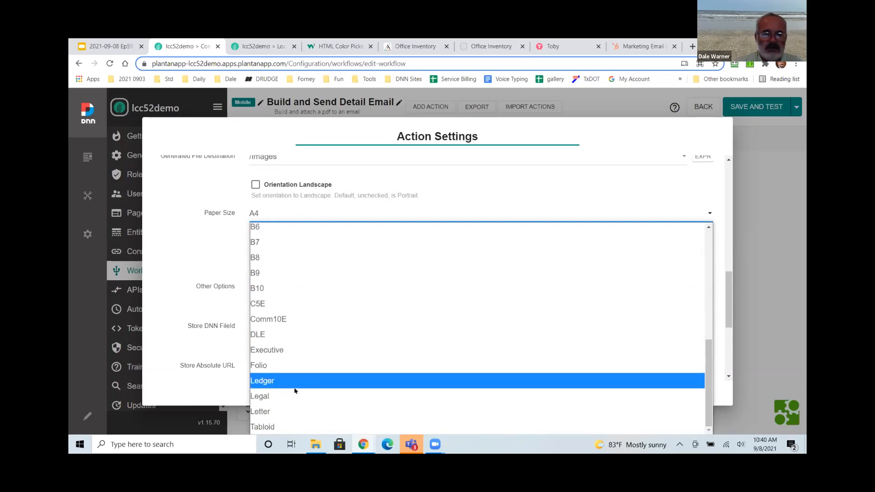
pyautogui.click(294, 410)
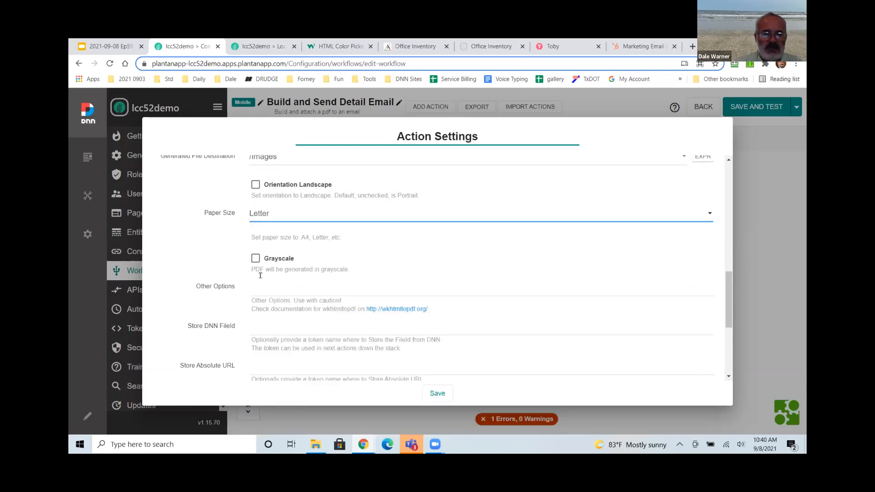
pyautogui.scroll(-1, 256, 331)
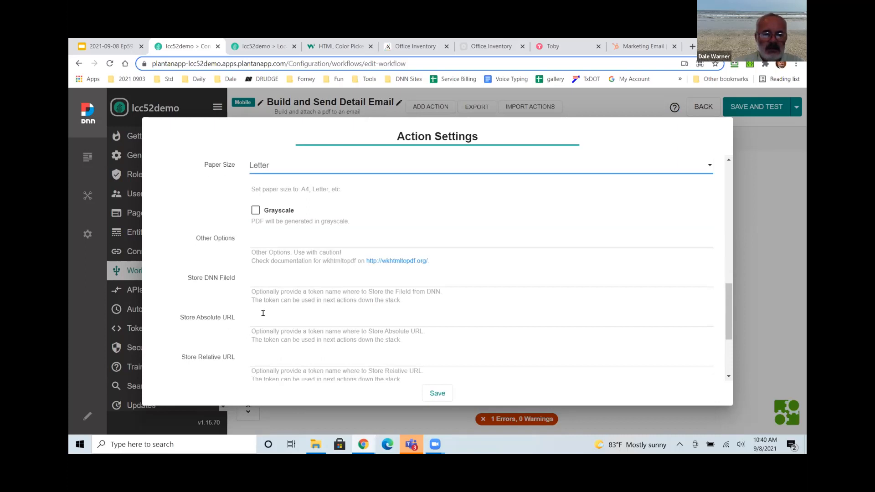
pyautogui.scroll(-1, 263, 314)
pyautogui.click(315, 315)
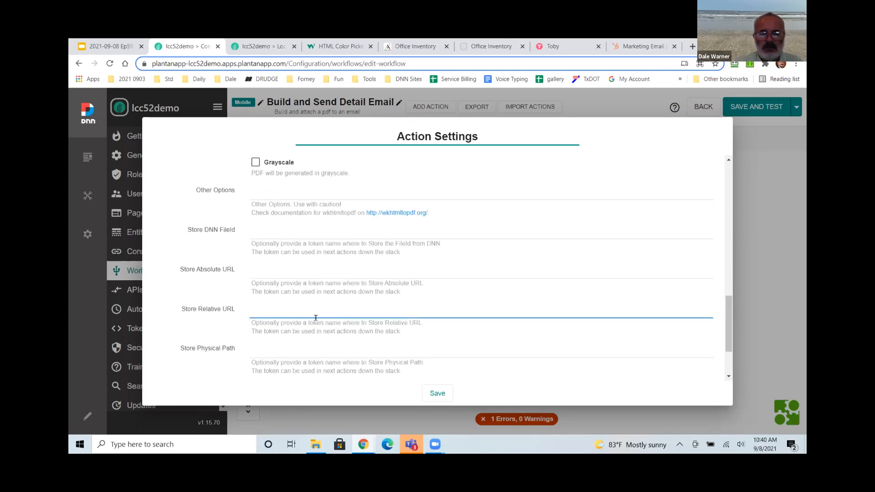
pyautogui.write('Relative')
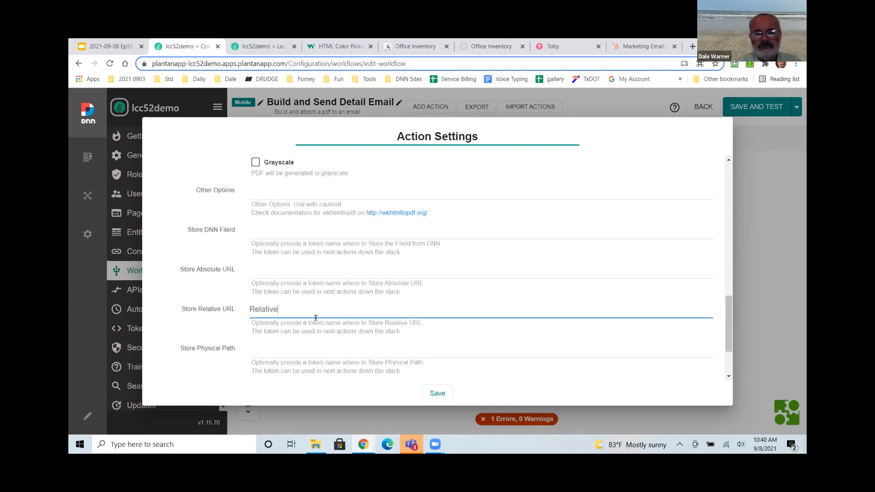
pyautogui.write('URL')
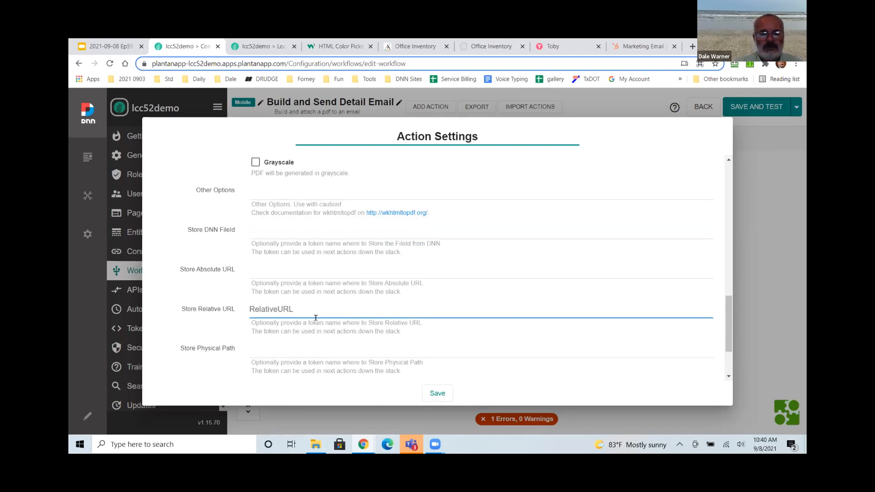
pyautogui.hotkey('ctrl', 'a')
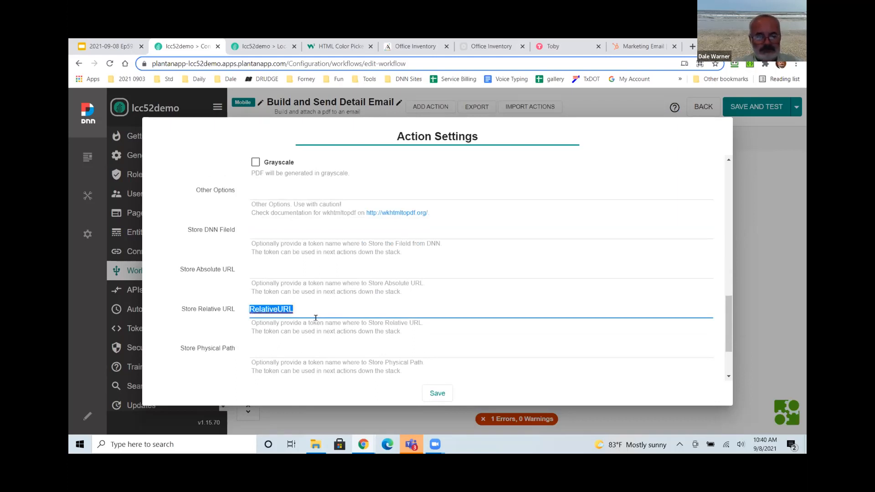
pyautogui.click(436, 393)
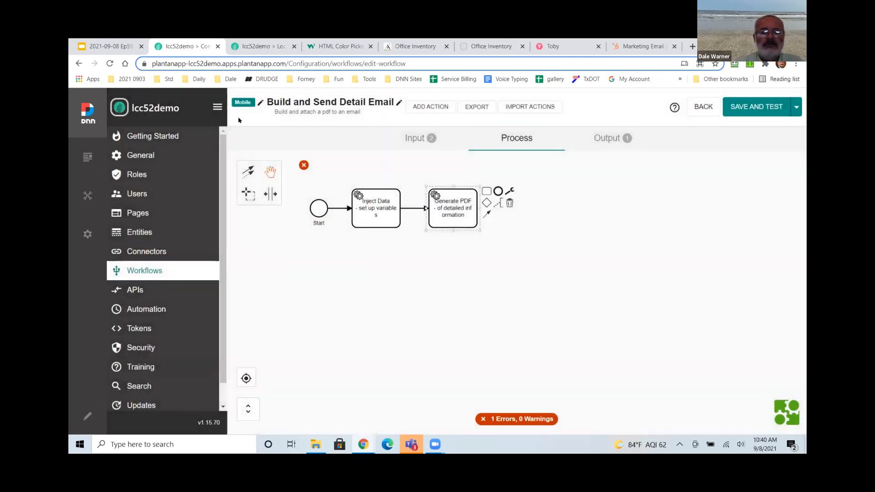
# End the workflow after Generate PDF, save it on leaving, and open the site's file assets.
pyautogui.rightClick(198, 47)
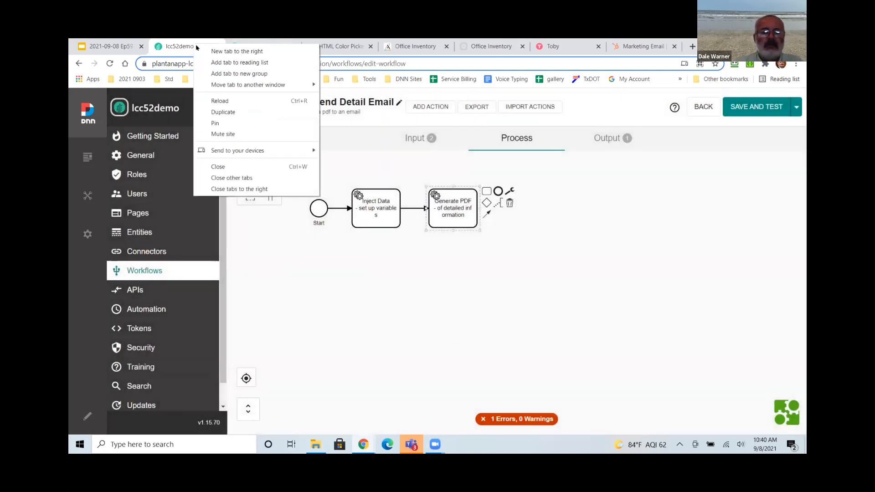
pyautogui.click(194, 46)
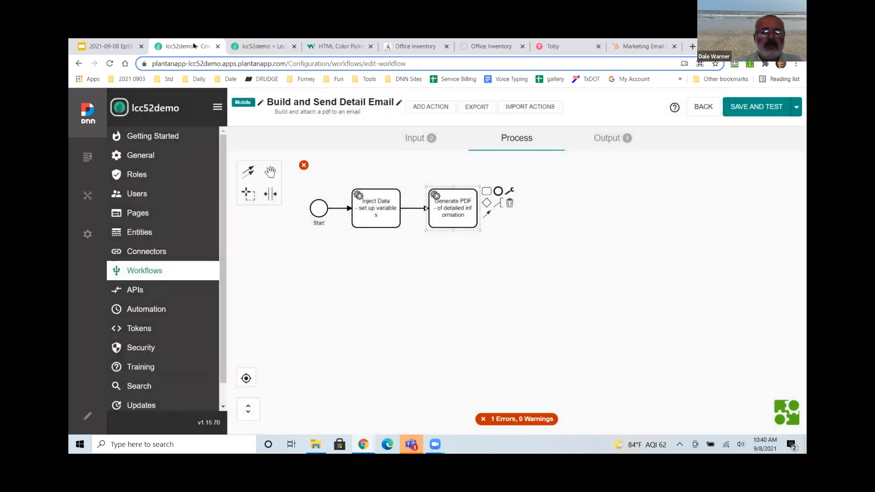
pyautogui.click(498, 191)
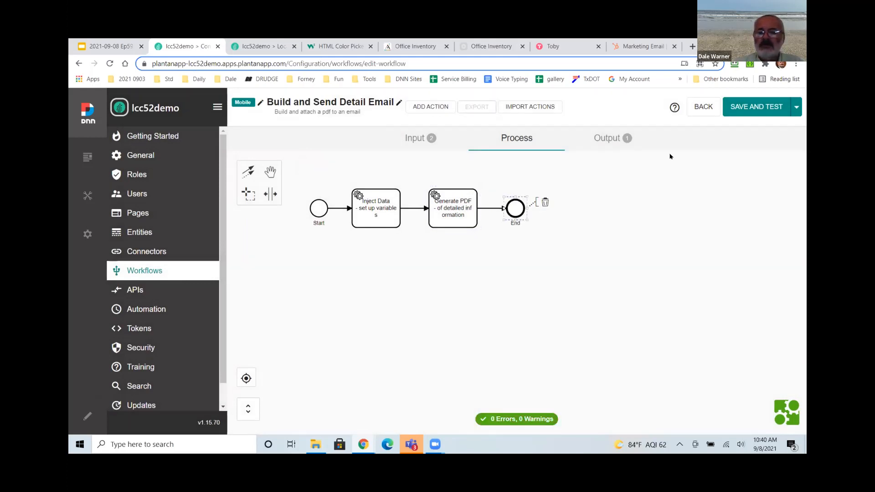
pyautogui.click(704, 106)
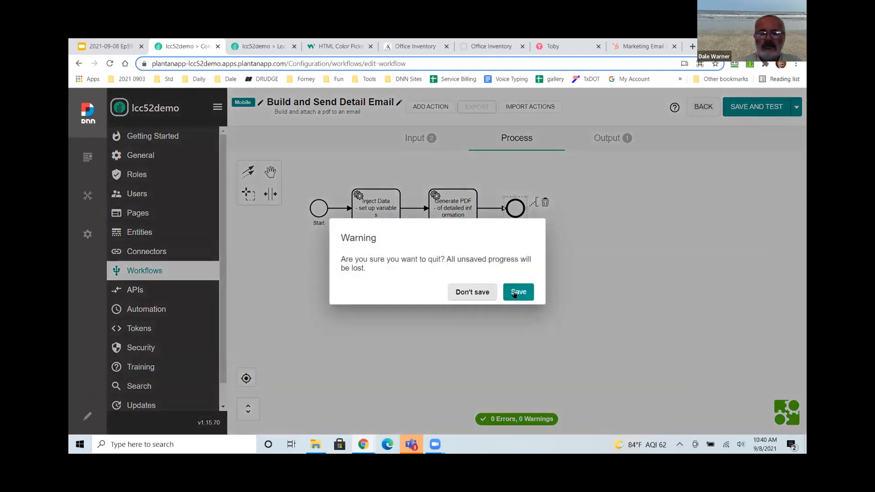
pyautogui.click(515, 293)
pyautogui.moveTo(86, 195)
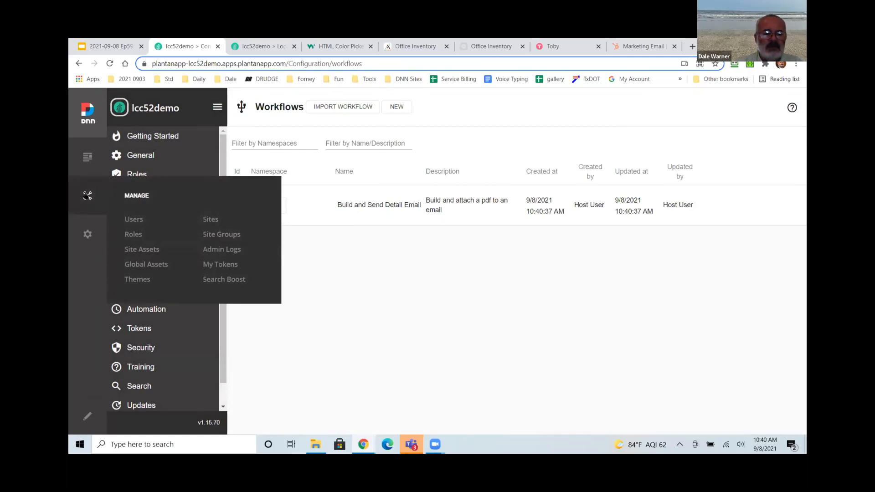
pyautogui.click(132, 249)
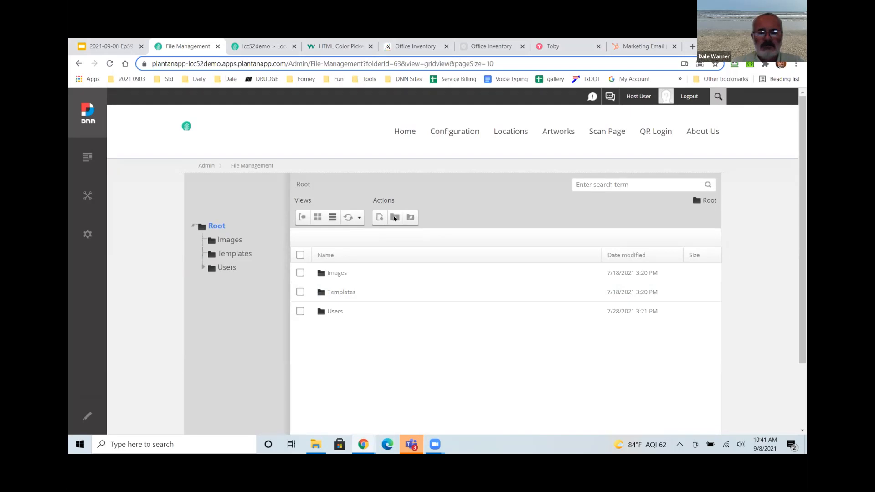
# Create a 'temp' folder under Root and duplicate the File Management tab.
pyautogui.click(395, 218)
pyautogui.write('temp')
pyautogui.click(335, 338)
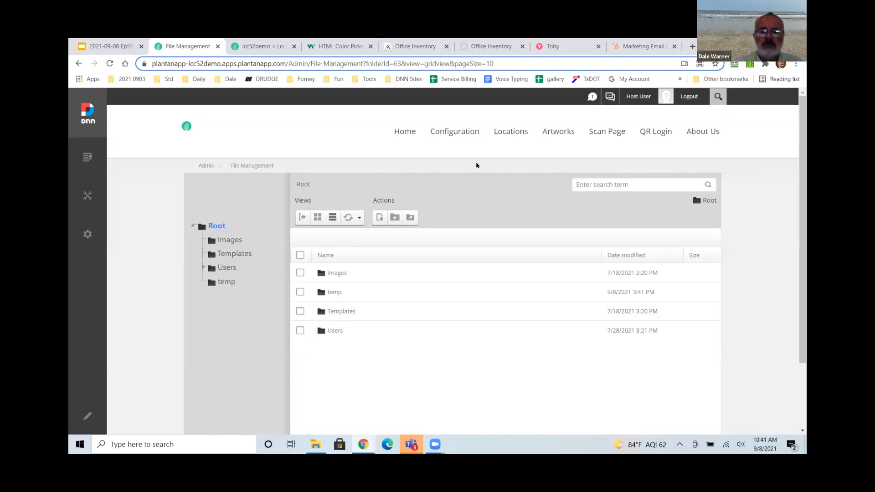
pyautogui.rightClick(196, 47)
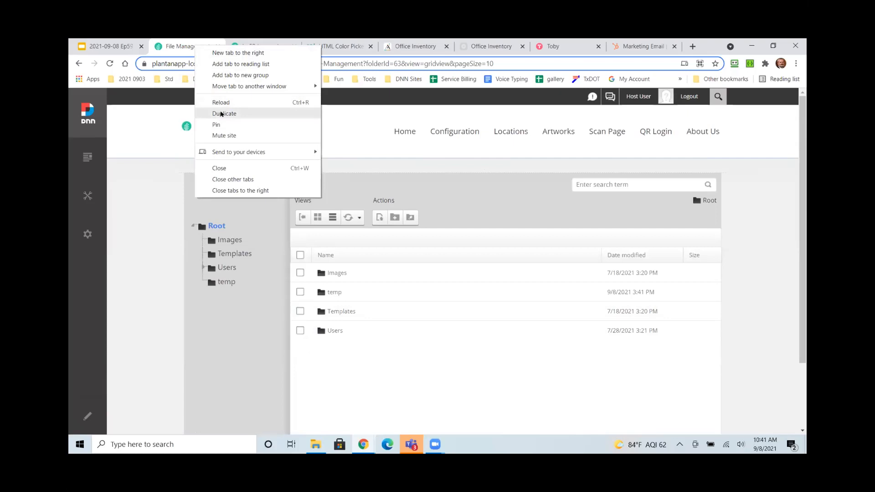
pyautogui.click(221, 114)
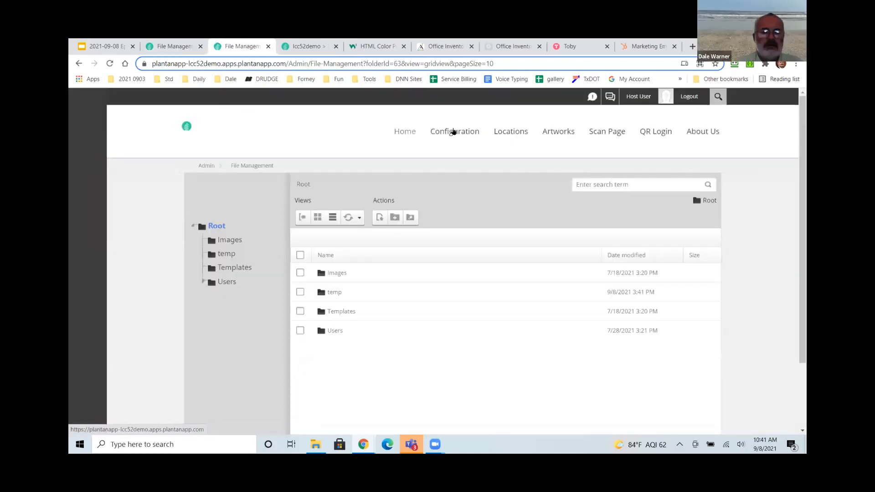
# Reopen the Build and Send Detail Email workflow and the Generate PDF step's settings.
pyautogui.click(454, 132)
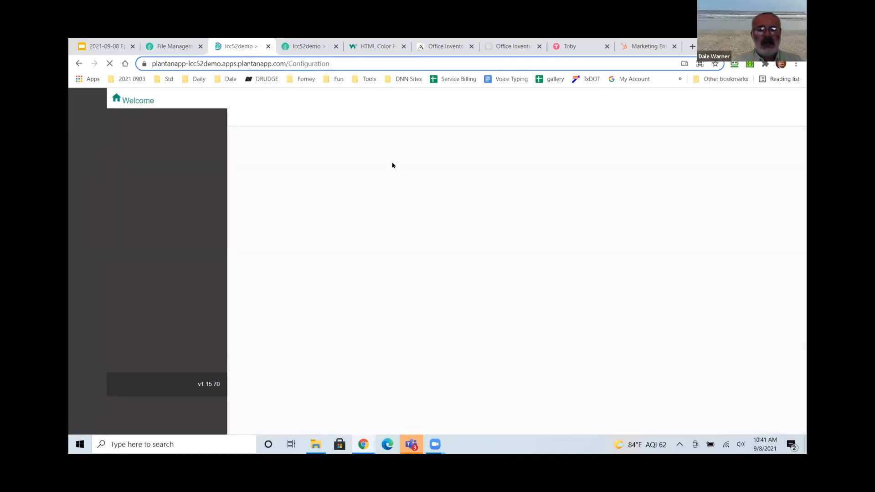
pyautogui.click(139, 270)
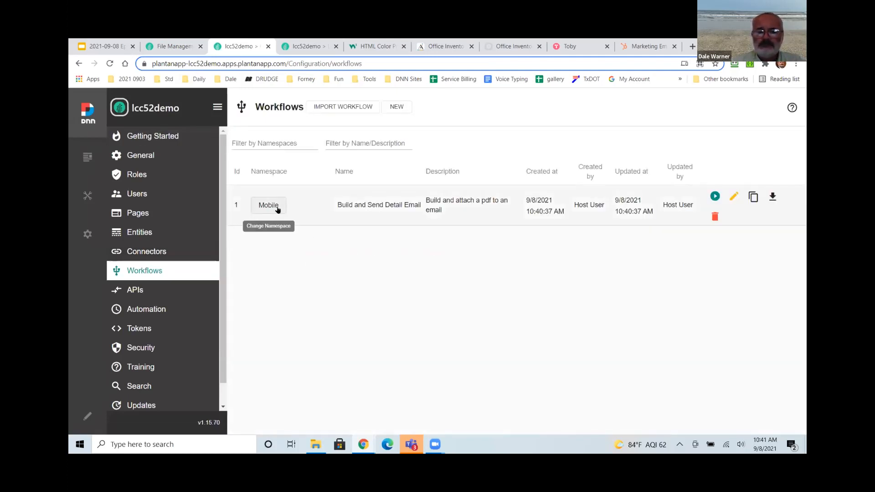
pyautogui.click(735, 197)
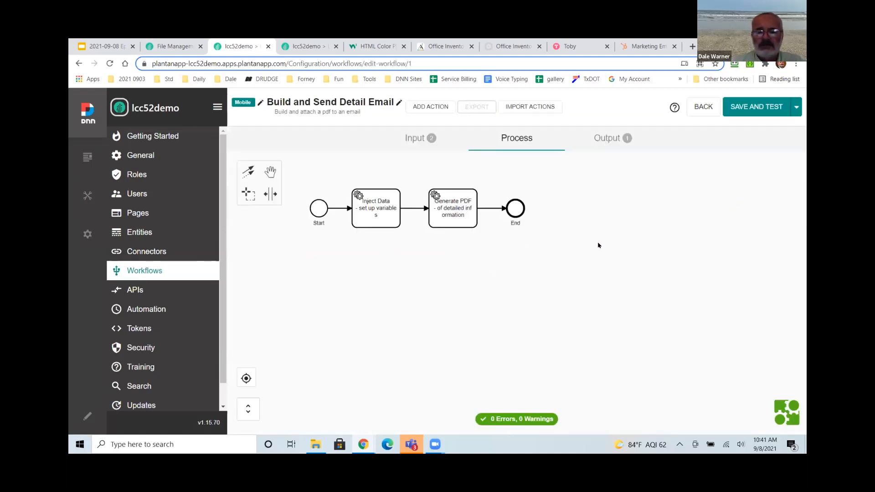
pyautogui.doubleClick(452, 212)
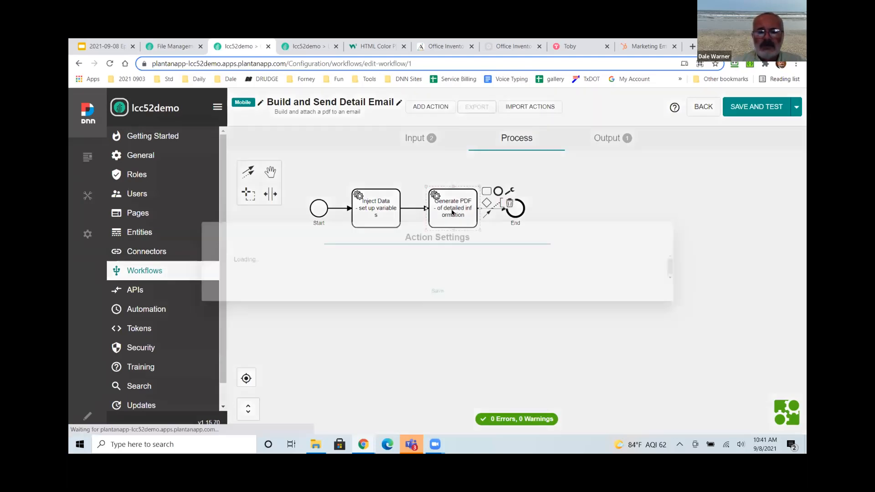
# Change the PDF destination to the new /temp folder and save the action.
pyautogui.scroll(-5, 315, 289)
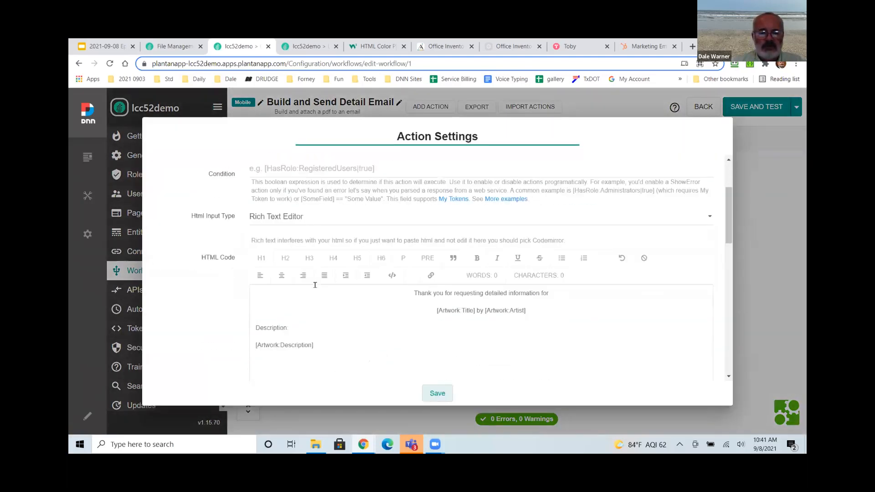
pyautogui.scroll(-2, 250, 337)
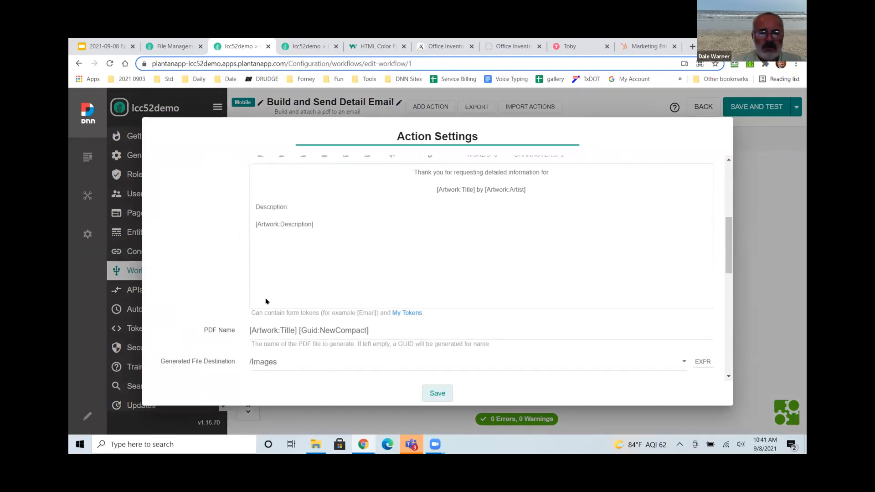
pyautogui.click(275, 291)
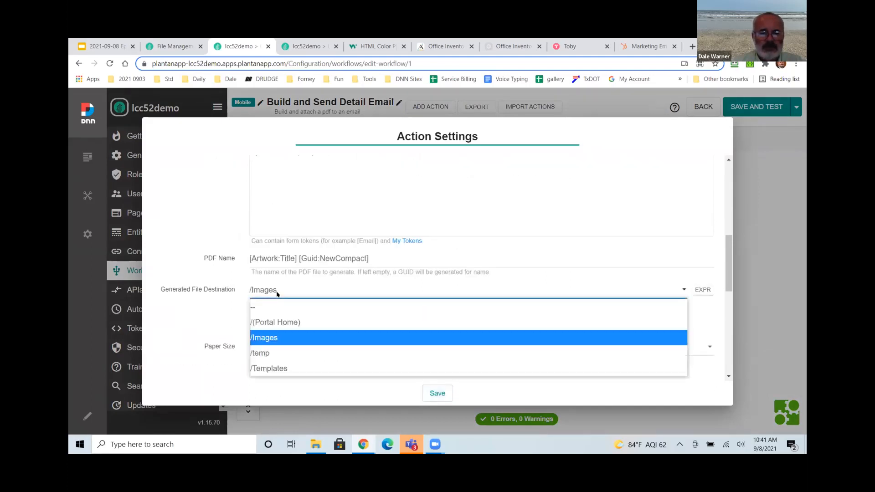
pyautogui.click(277, 353)
pyautogui.scroll(-1, 333, 336)
pyautogui.scroll(-2, 332, 335)
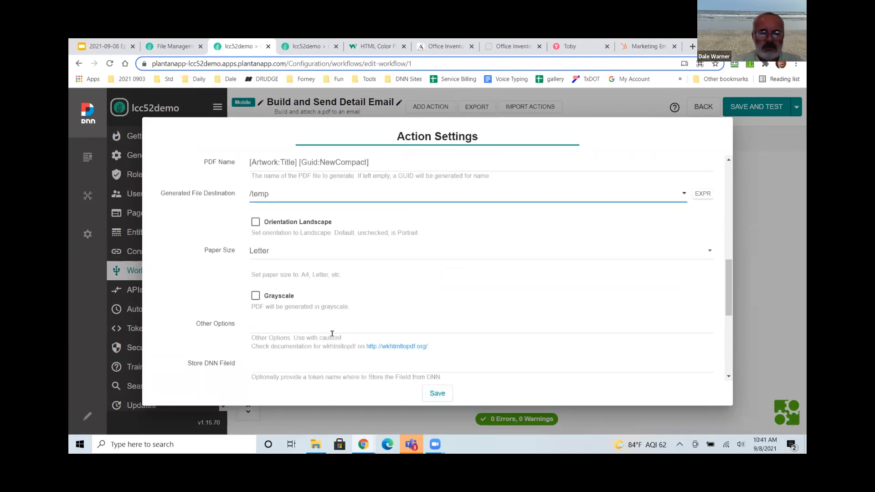
pyautogui.scroll(-3, 332, 336)
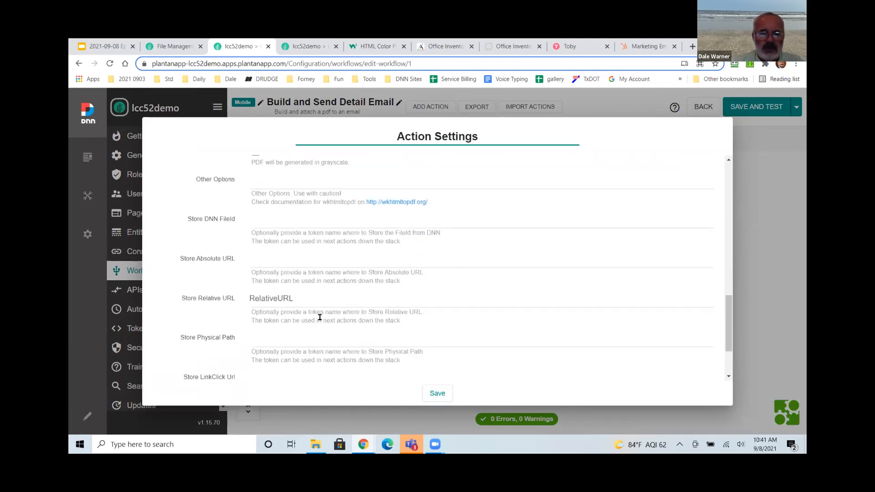
pyautogui.click(436, 393)
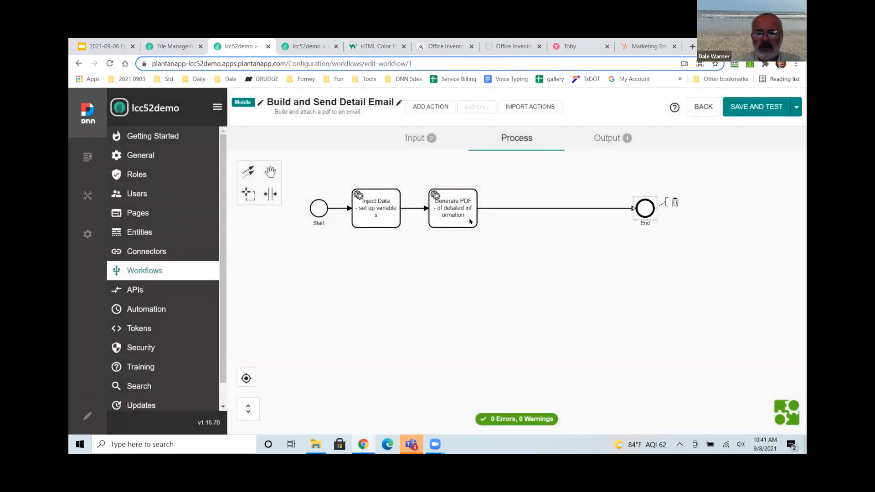
# Add a 'Send email to the requestor' step after Generate PDF, addressed to [Email].
pyautogui.click(487, 192)
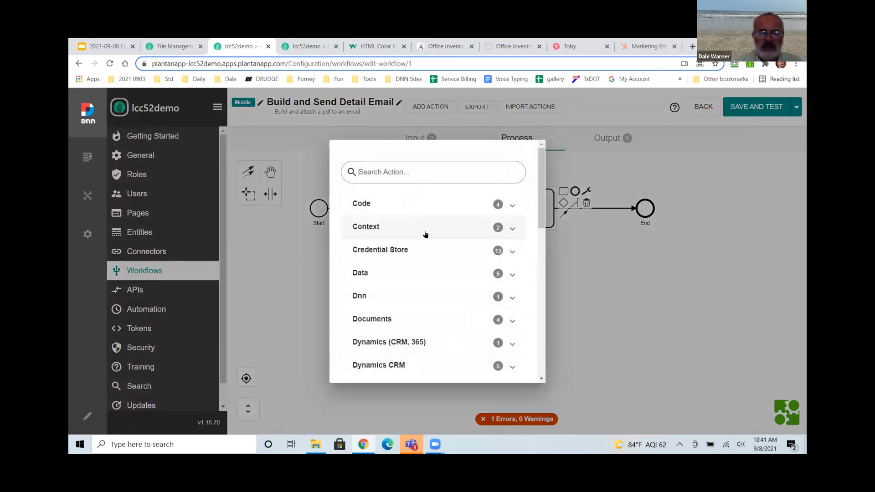
pyautogui.write('email')
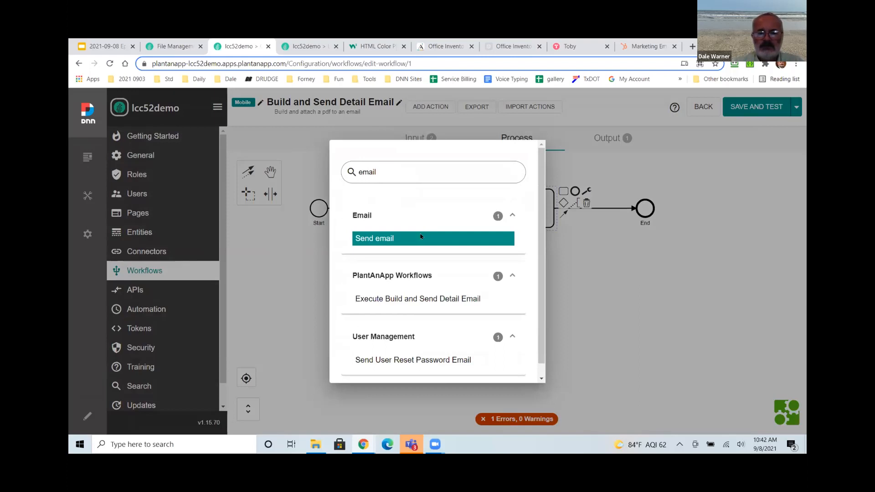
pyautogui.click(420, 236)
pyautogui.click(315, 177)
pyautogui.write('to the requestor')
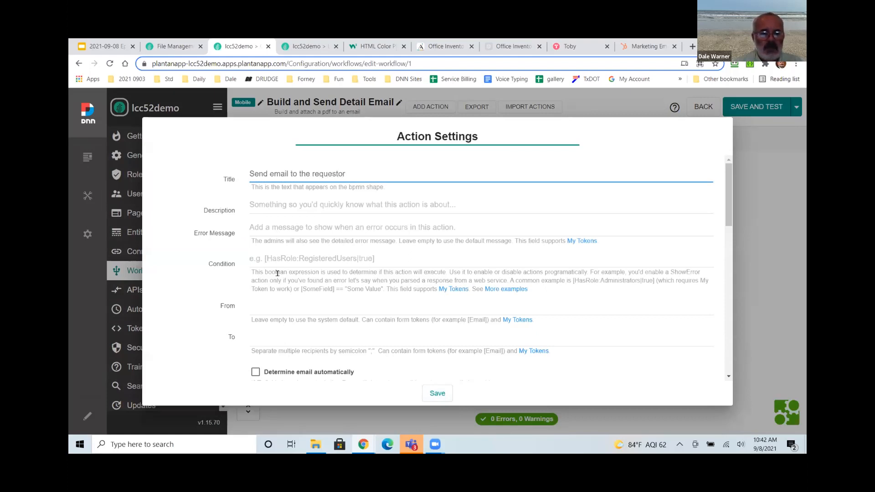
pyautogui.scroll(-2, 296, 260)
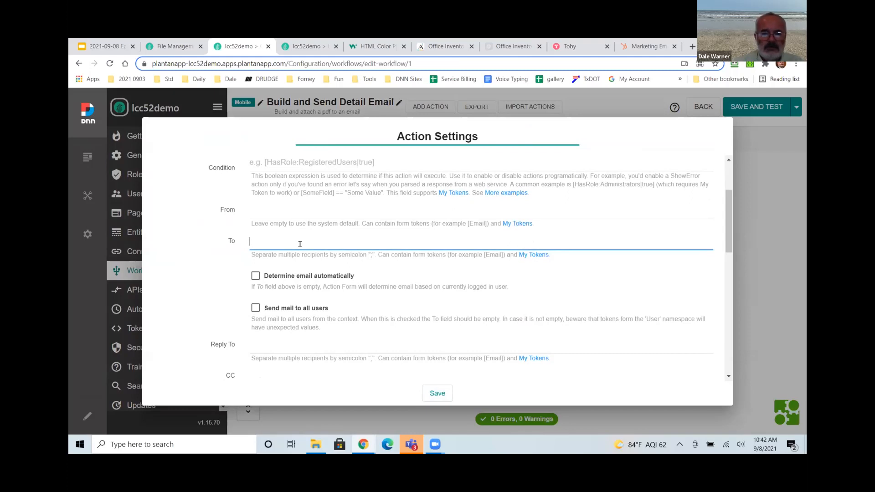
pyautogui.write('[Email]')
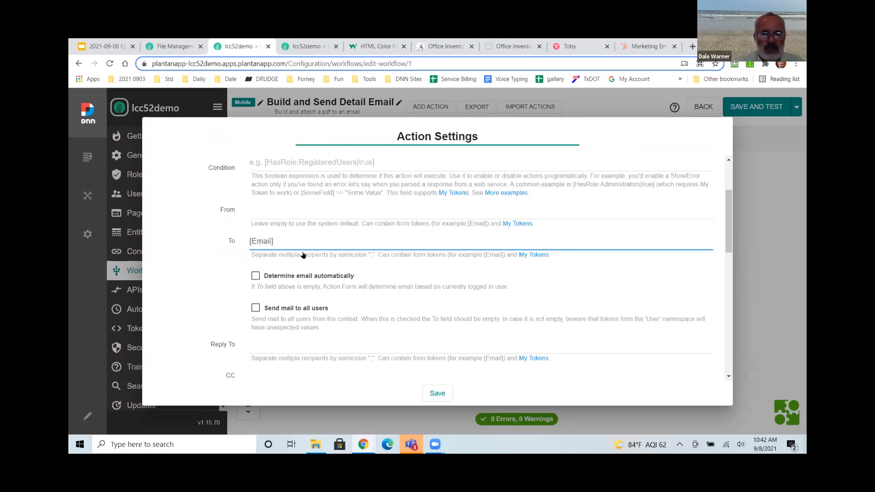
pyautogui.scroll(-4, 294, 282)
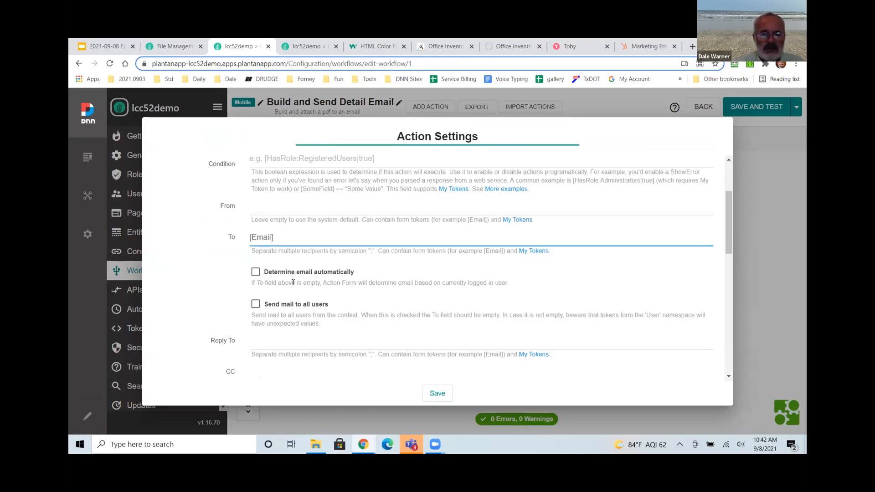
# Set subject 'The information you requested from Plant An App Art:' plus artwork title, and body 'Here it is! Look at the attachment!'.
pyautogui.click(293, 248)
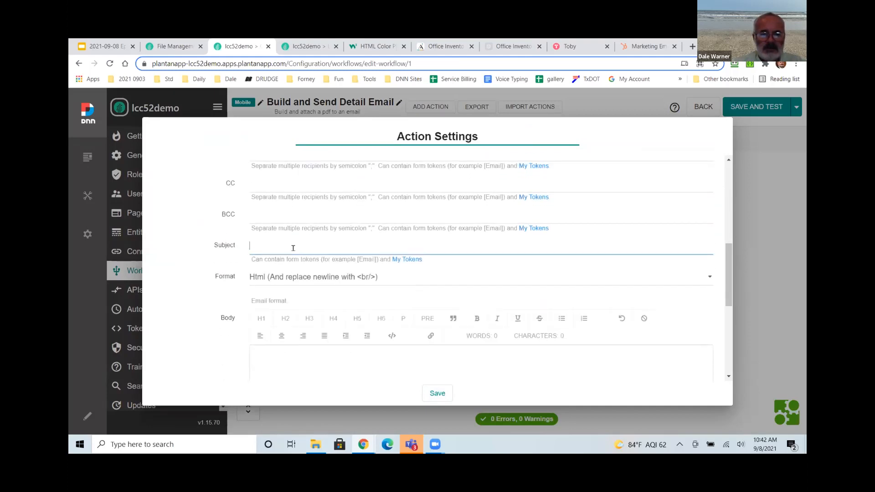
pyautogui.write('The informat')
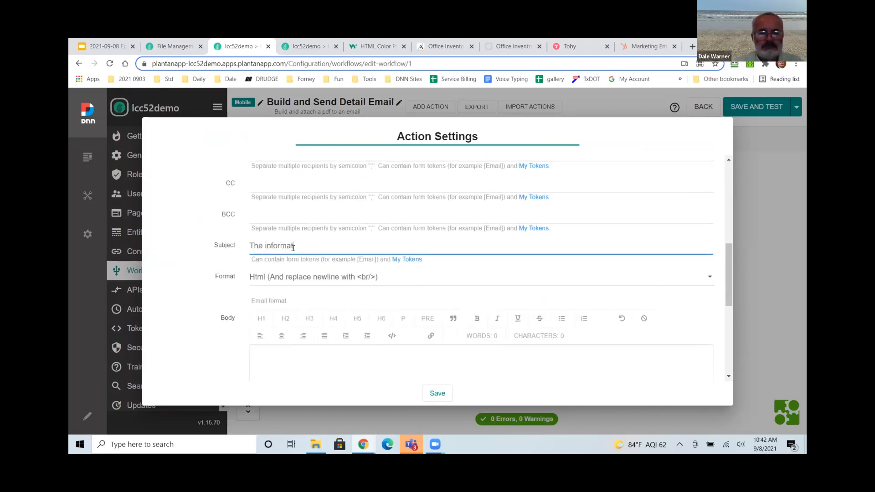
pyautogui.write('ion you requested from Plant An App Art:')
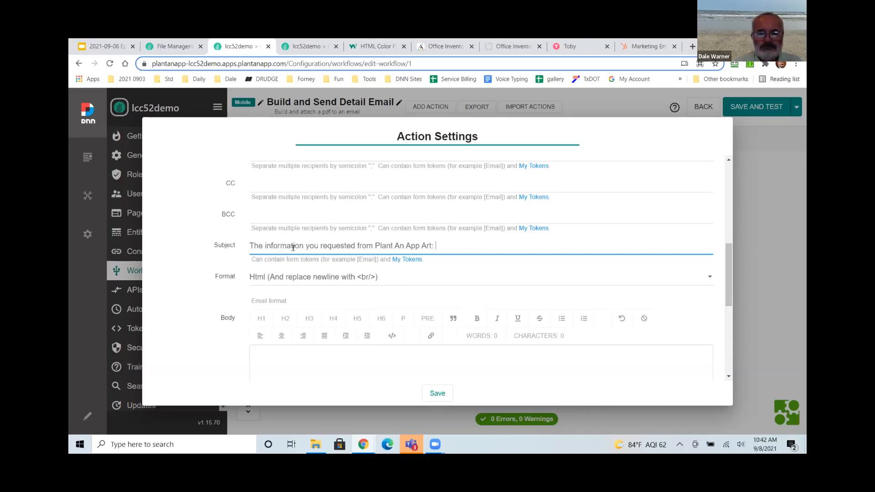
pyautogui.write(' [Artwork:Title')
pyautogui.scroll(-1, 265, 322)
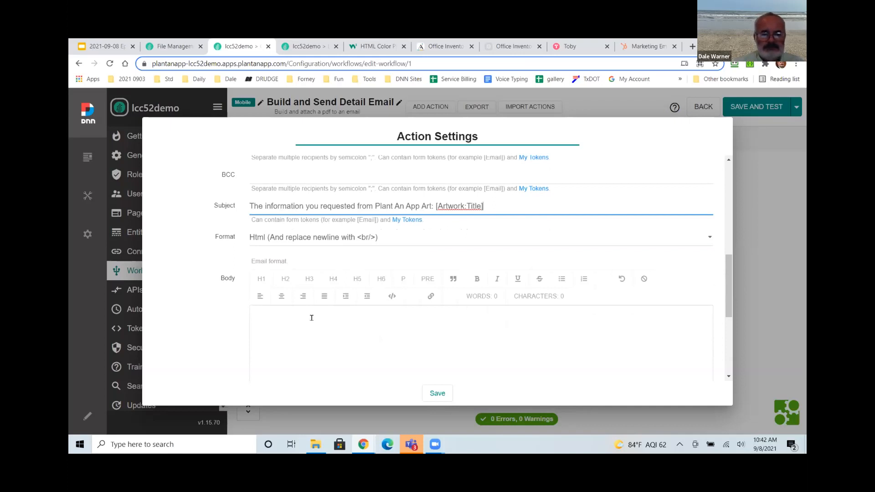
pyautogui.scroll(-1, 312, 318)
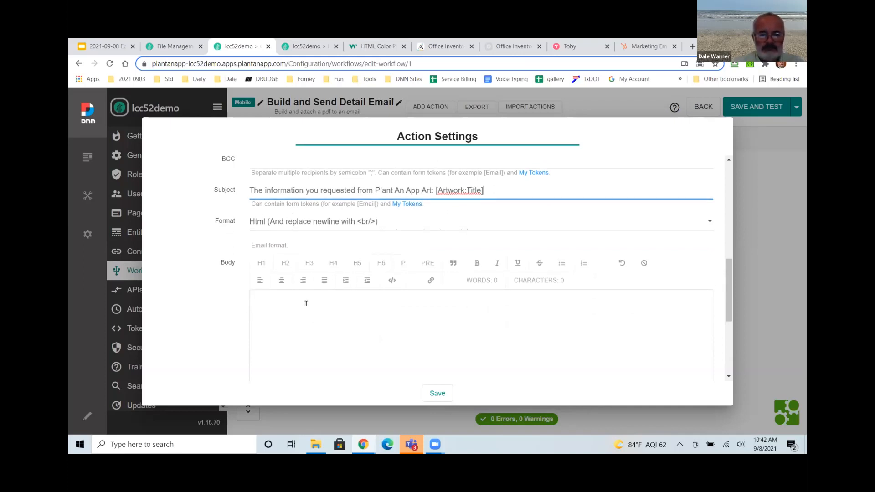
pyautogui.click(276, 298)
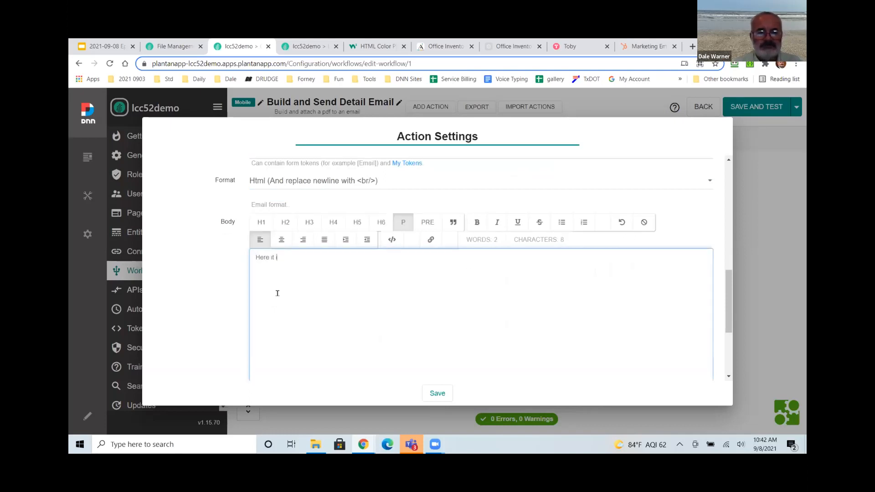
pyautogui.write('Here it is!  Loo')
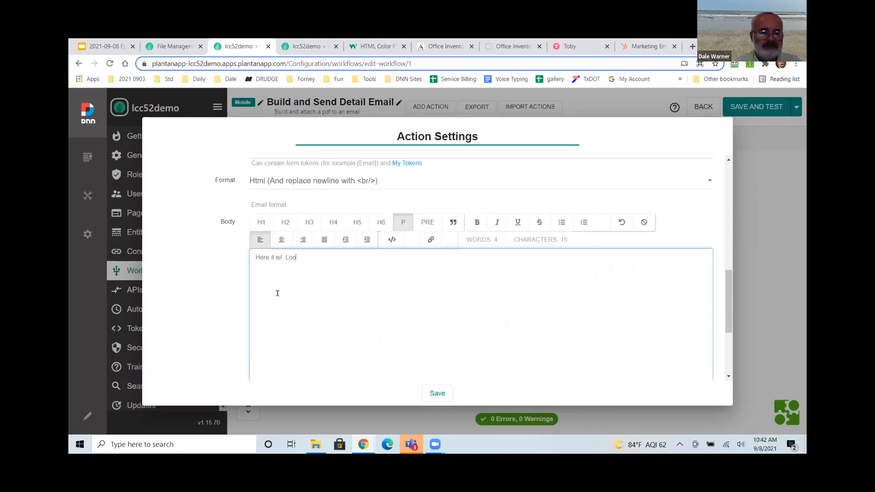
pyautogui.write('k at the attachment!')
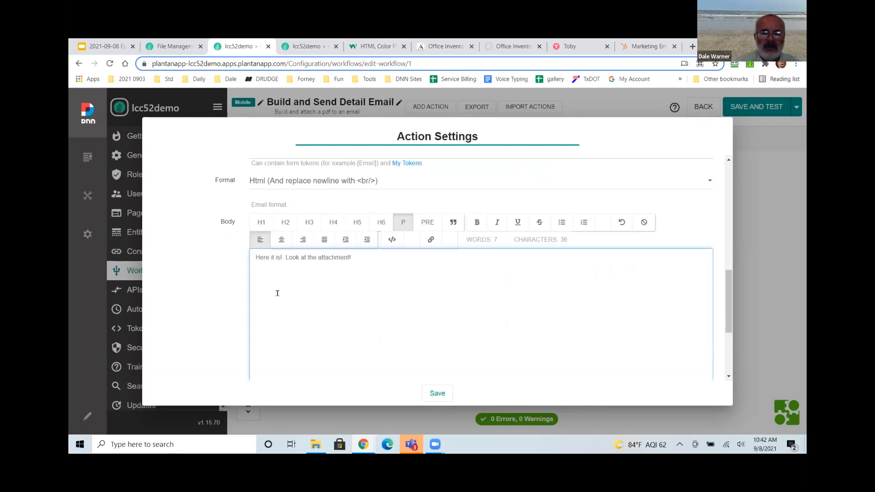
# Attach the generated PDF from token [RelativeURL].
pyautogui.scroll(-2, 271, 310)
pyautogui.scroll(-2, 273, 342)
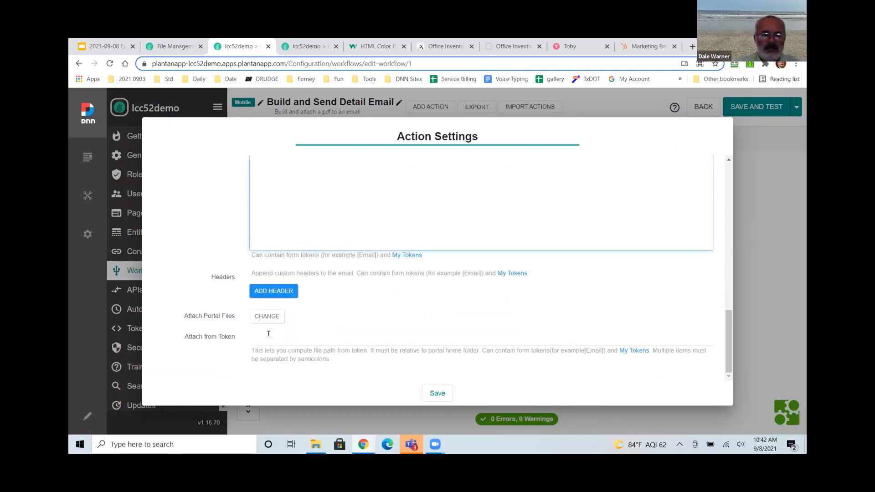
pyautogui.click(371, 338)
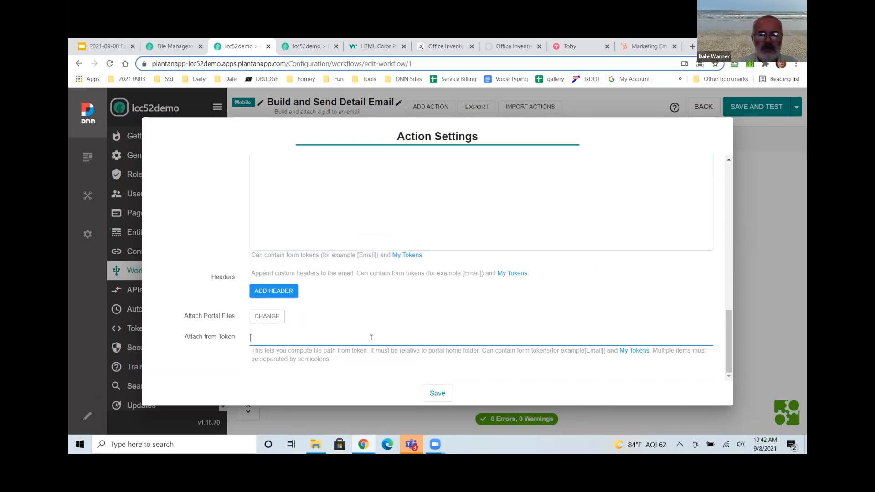
pyautogui.press('super+v')
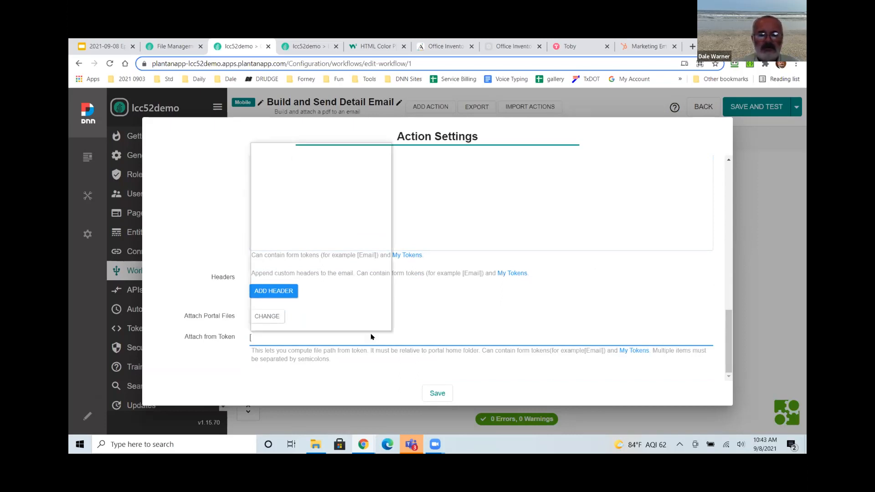
pyautogui.click(314, 184)
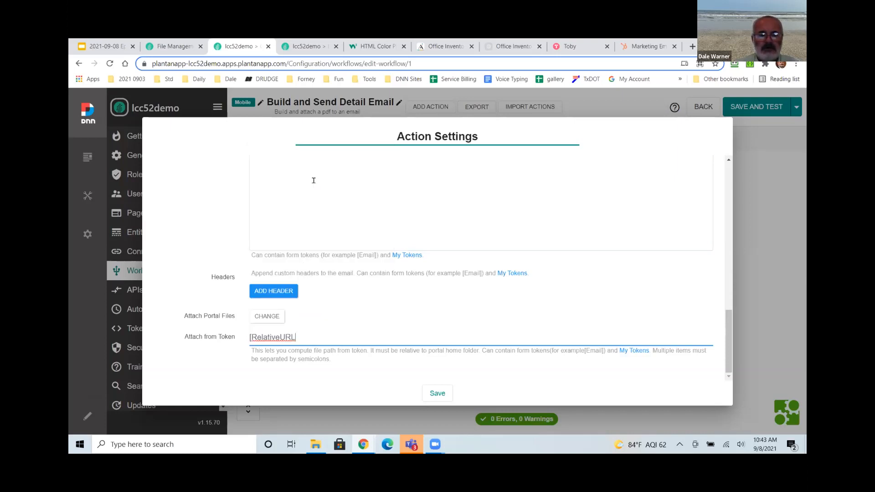
pyautogui.write(']')
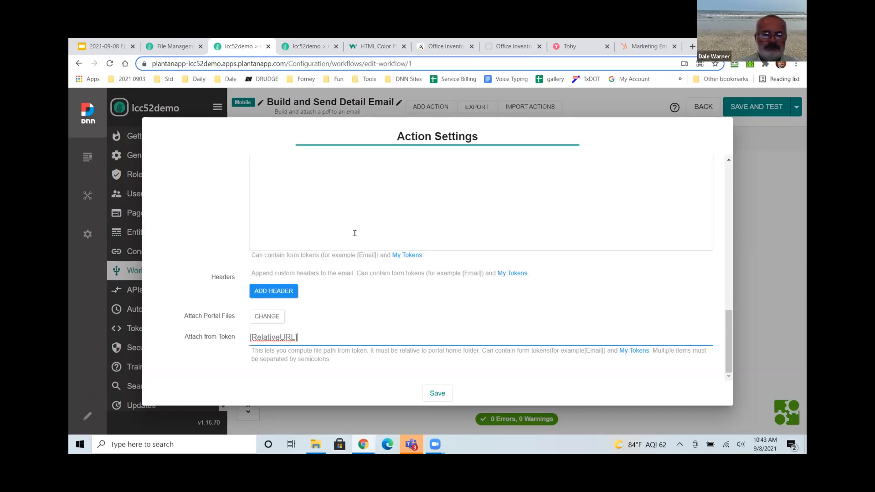
# Save the email step, then append an Inject Data step that sets Result to OK.
pyautogui.click(438, 393)
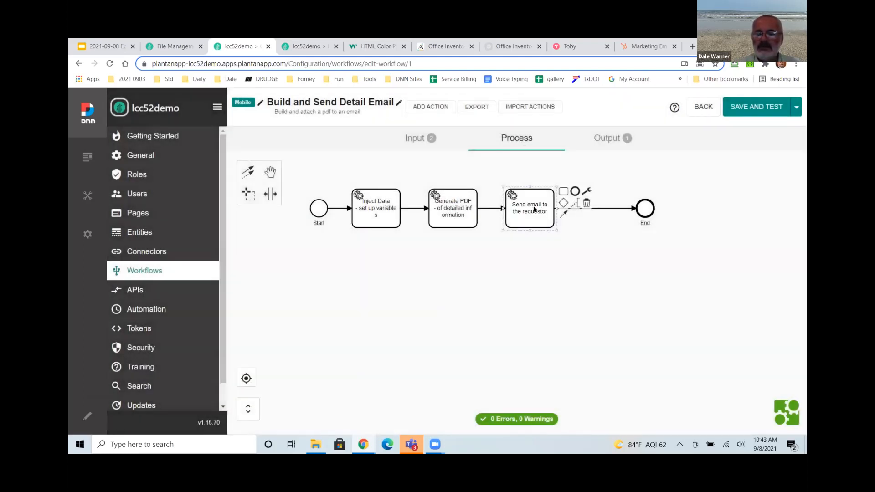
pyautogui.click(563, 191)
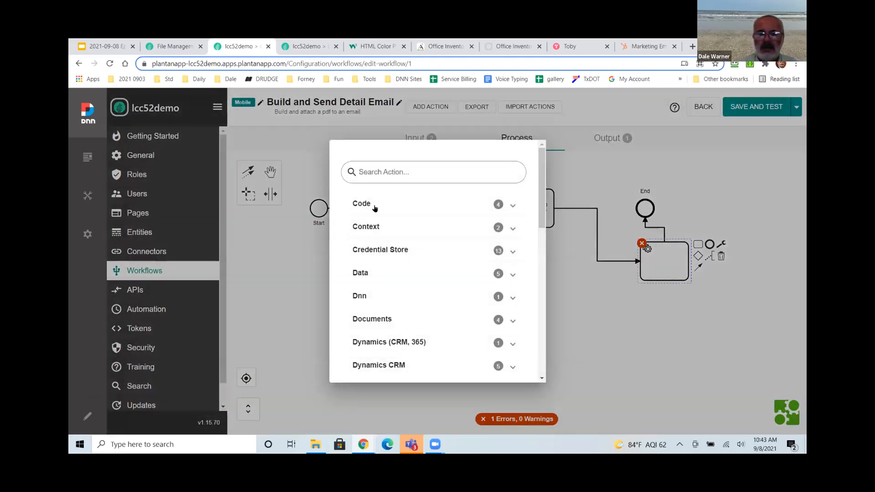
pyautogui.click(431, 224)
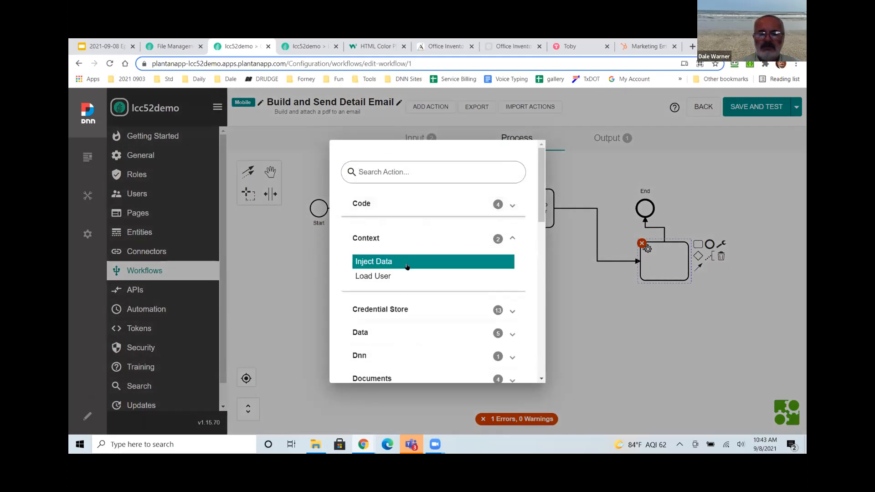
pyautogui.click(407, 264)
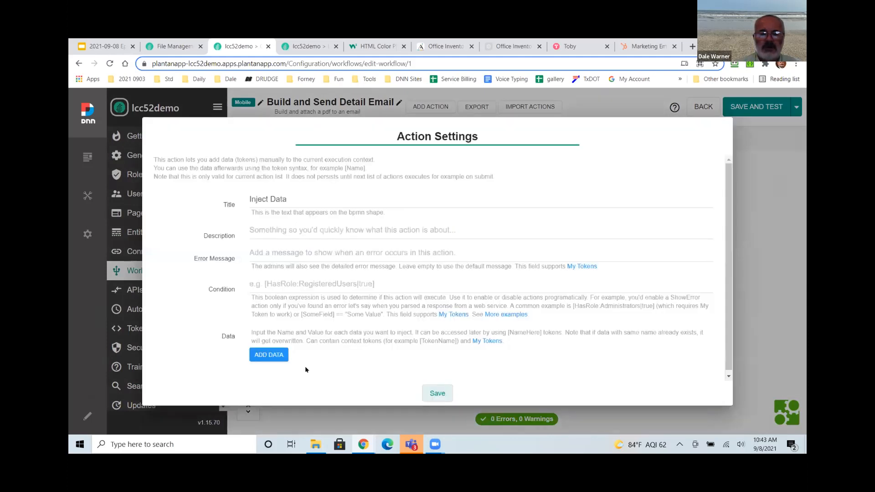
pyautogui.click(273, 355)
pyautogui.click(263, 370)
pyautogui.write('Result')
pyautogui.press('Tab')
pyautogui.write('O')
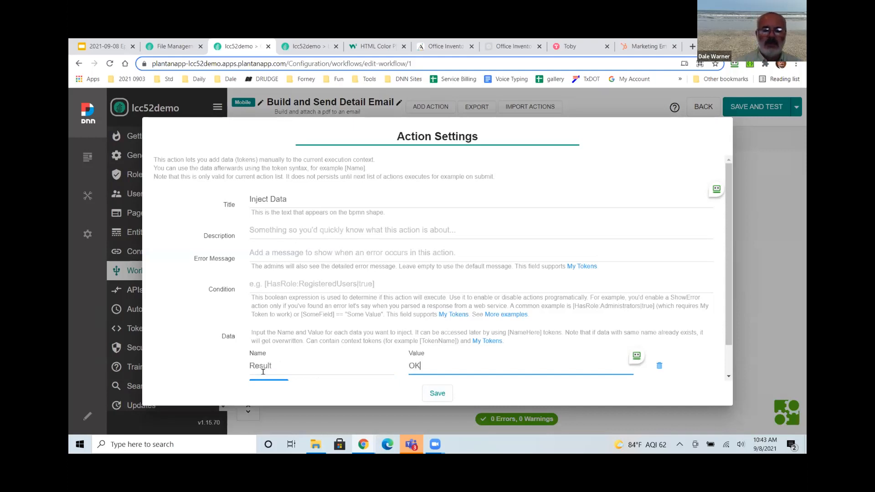
pyautogui.click(438, 394)
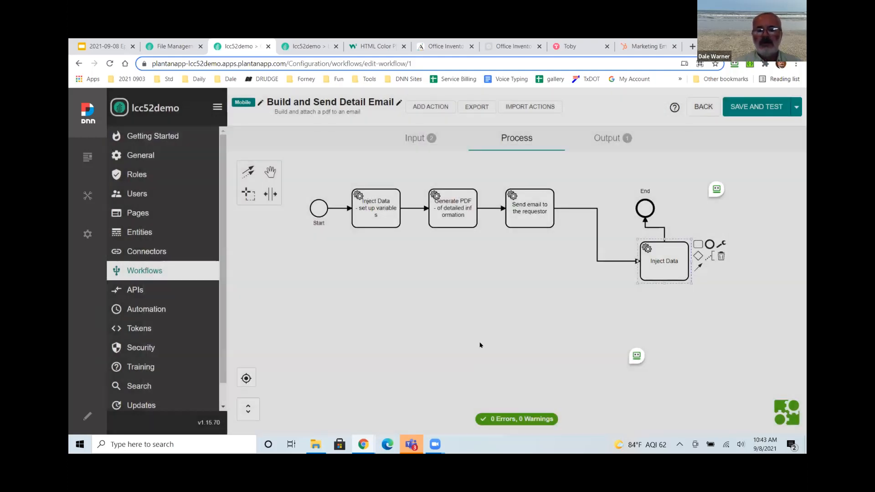
# Move the Inject Data step into the main flow and retitle it 'Inject Data - result ok'.
pyautogui.moveTo(638, 261); pyautogui.dragTo(591, 205)
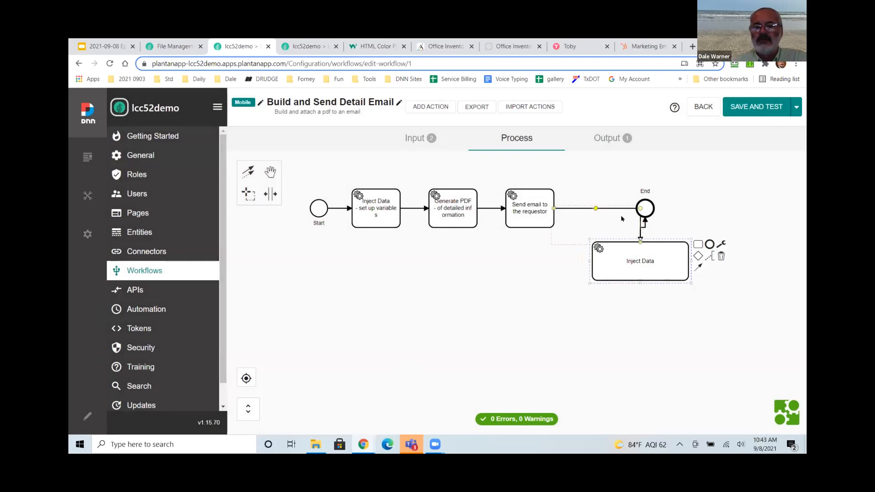
pyautogui.moveTo(649, 212); pyautogui.dragTo(714, 210)
pyautogui.moveTo(632, 256); pyautogui.dragTo(626, 201)
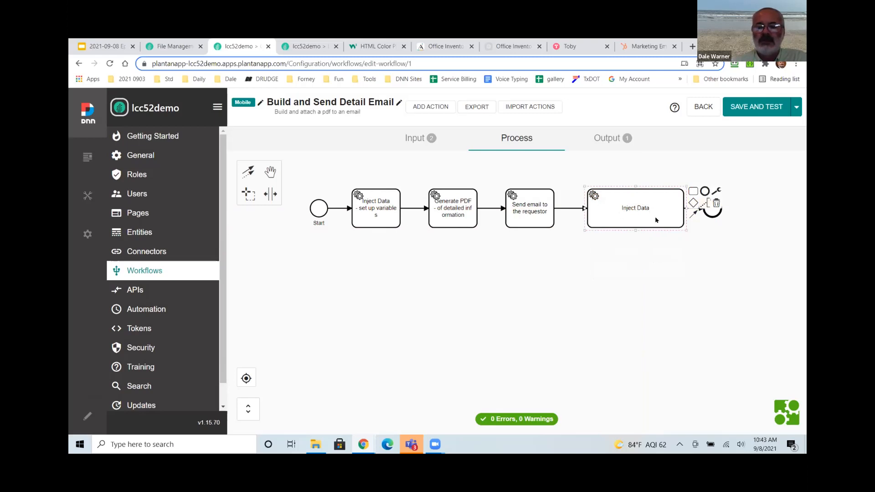
pyautogui.doubleClick(641, 216)
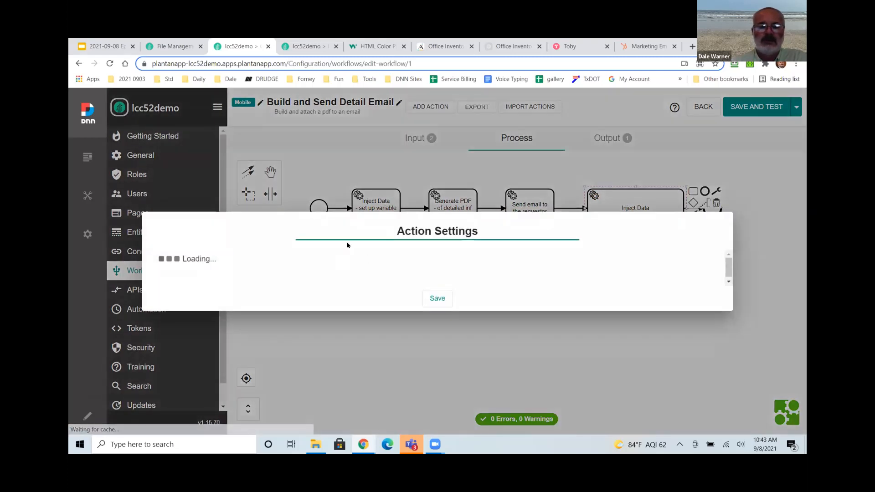
pyautogui.write('- res')
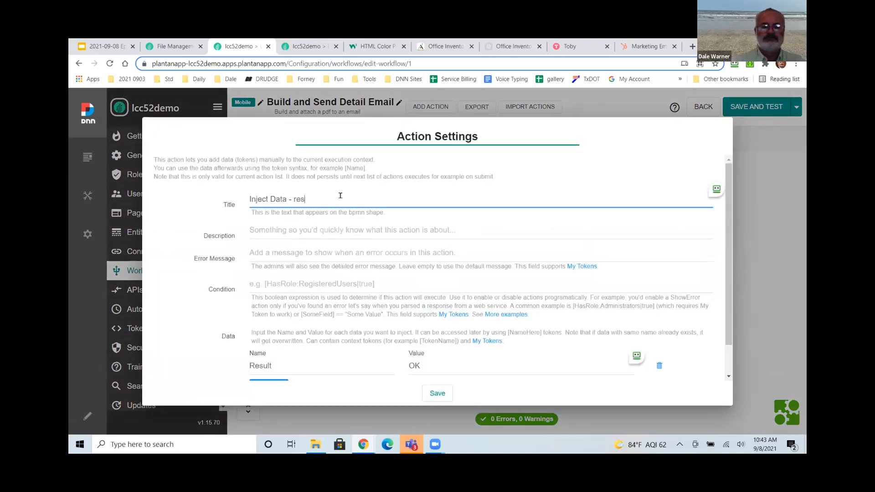
pyautogui.write('ult ok')
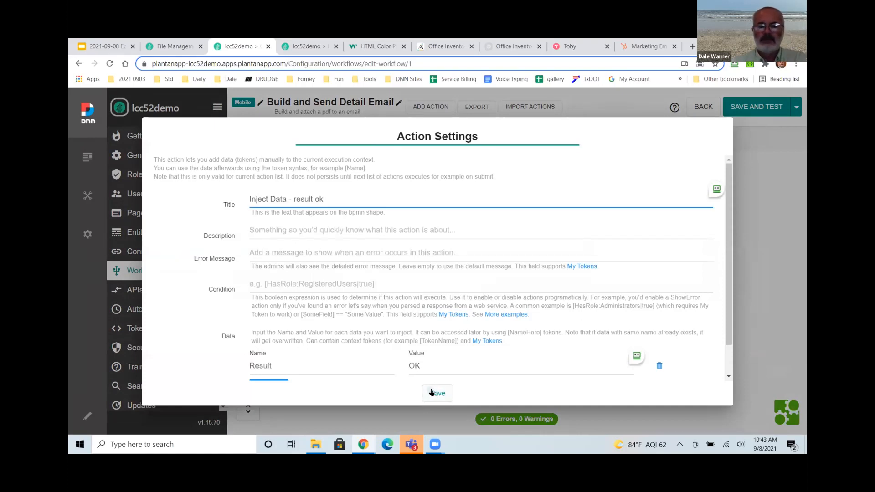
pyautogui.click(433, 392)
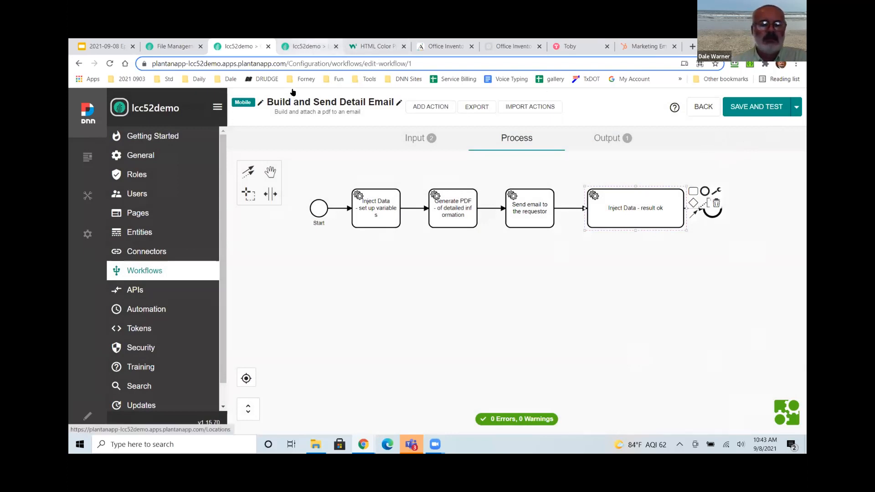
# Check the Artworks list for available record ids, then return to the workflow editor.
pyautogui.hotkey('ctrl', 'Tab')
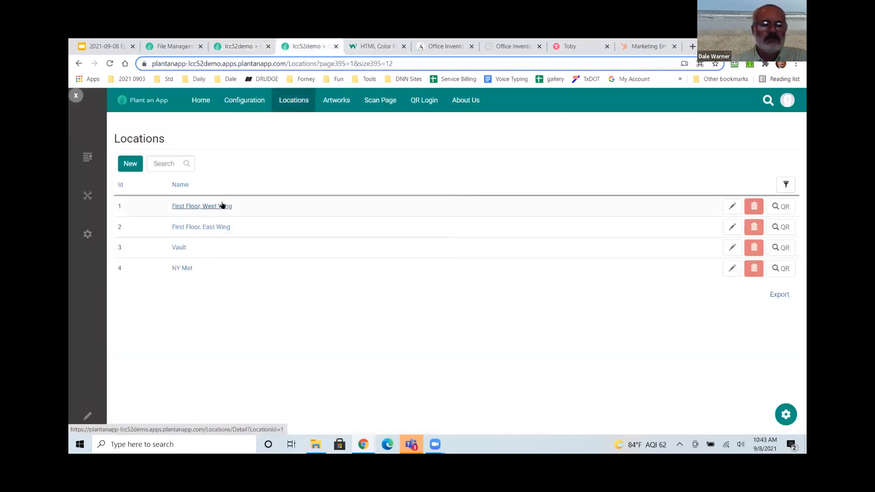
pyautogui.click(340, 101)
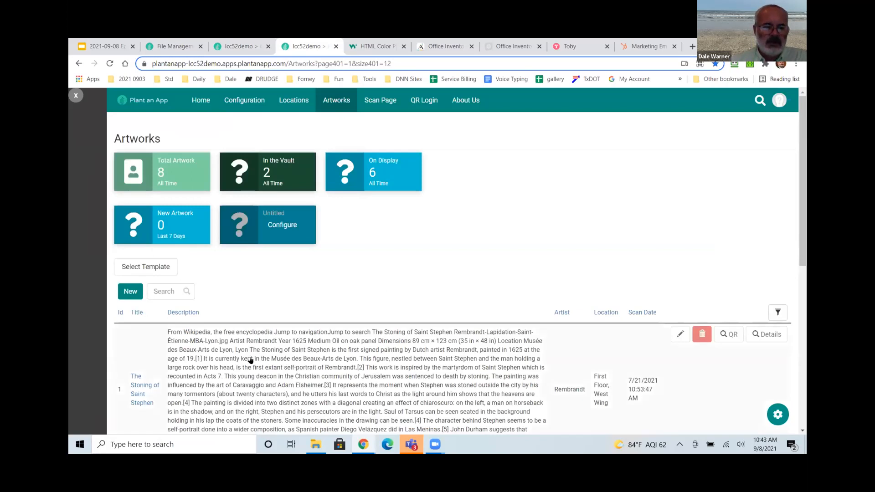
pyautogui.scroll(-2, 128, 311)
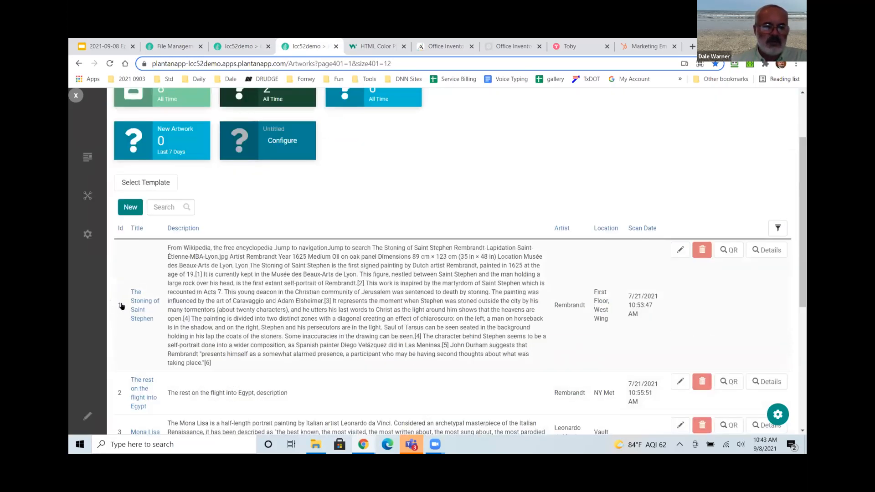
pyautogui.scroll(-1, 136, 310)
pyautogui.click(237, 49)
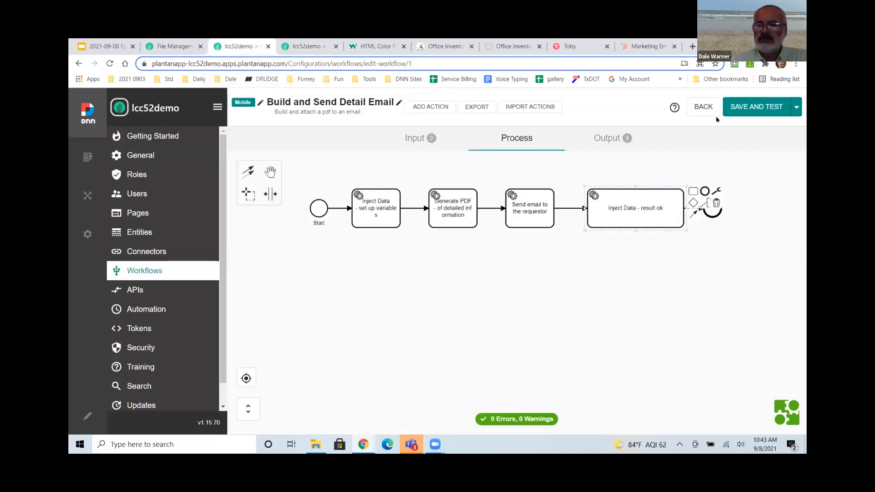
# Save and test the workflow with the test recipient email and Artwork Record Id 1.
pyautogui.click(756, 111)
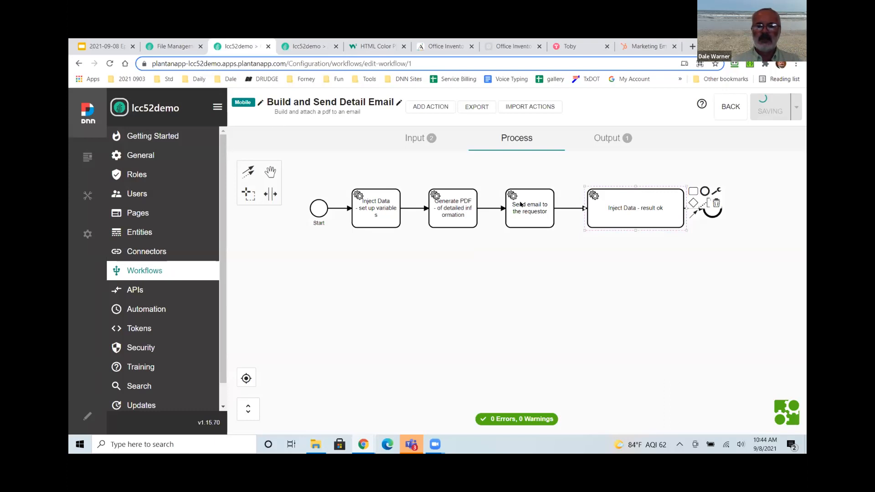
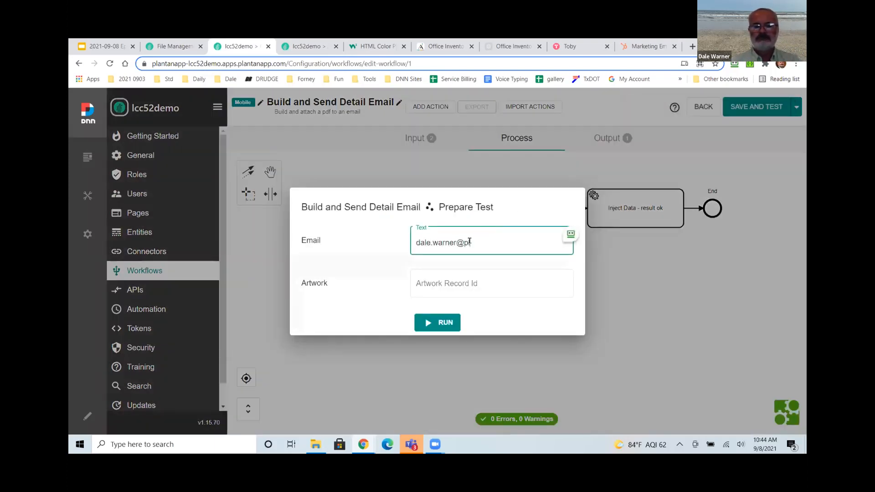
pyautogui.press('Tab')
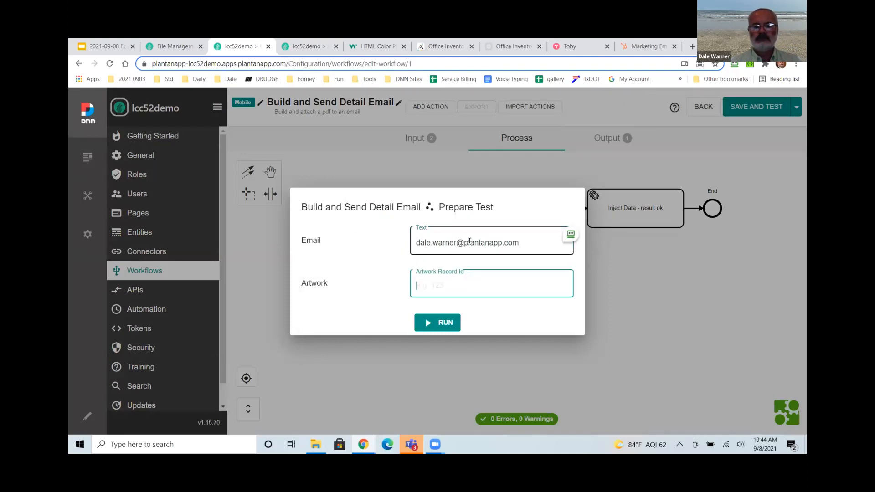
pyautogui.write('1')
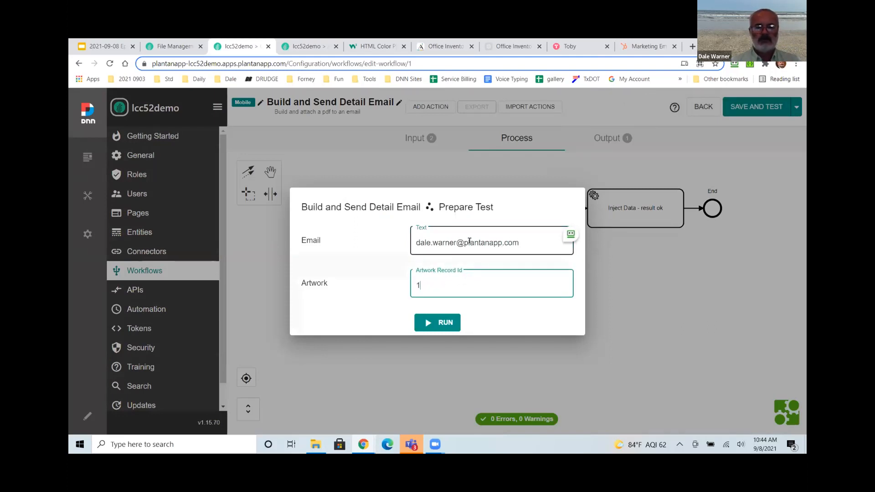
pyautogui.click(440, 322)
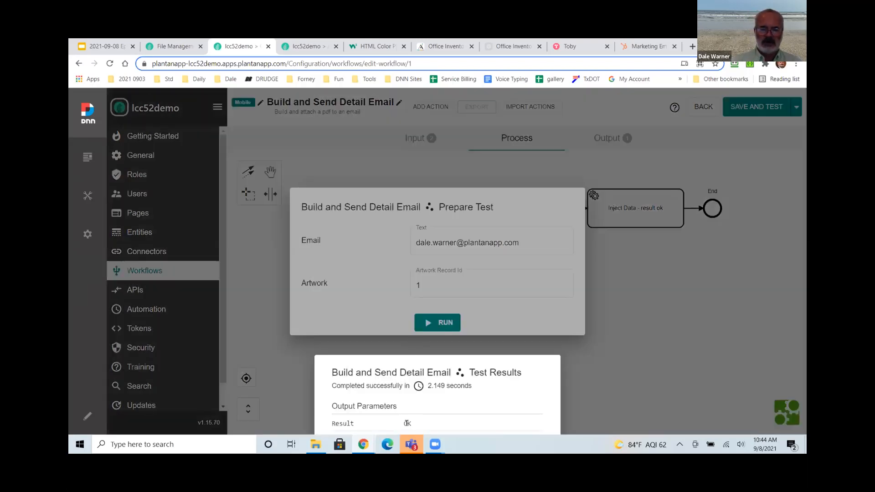
pyautogui.click(607, 374)
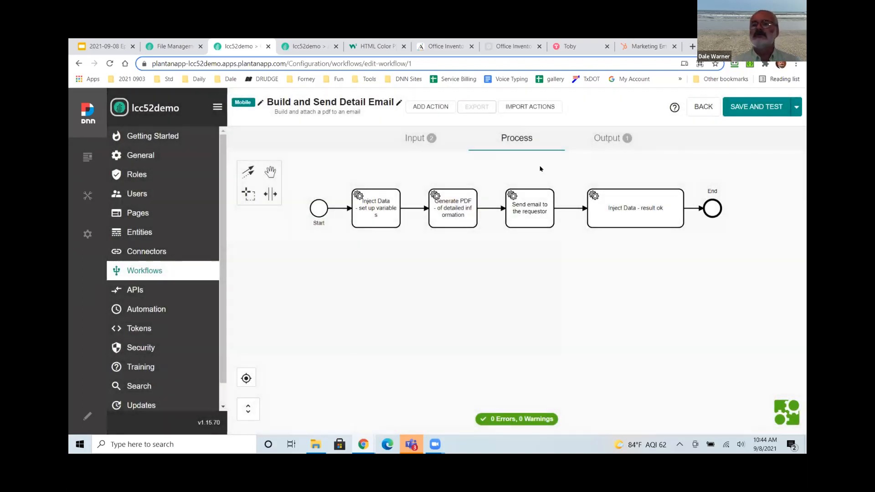
# Open Gmail in a new tab and switch to the work mail account.
pyautogui.click(694, 47)
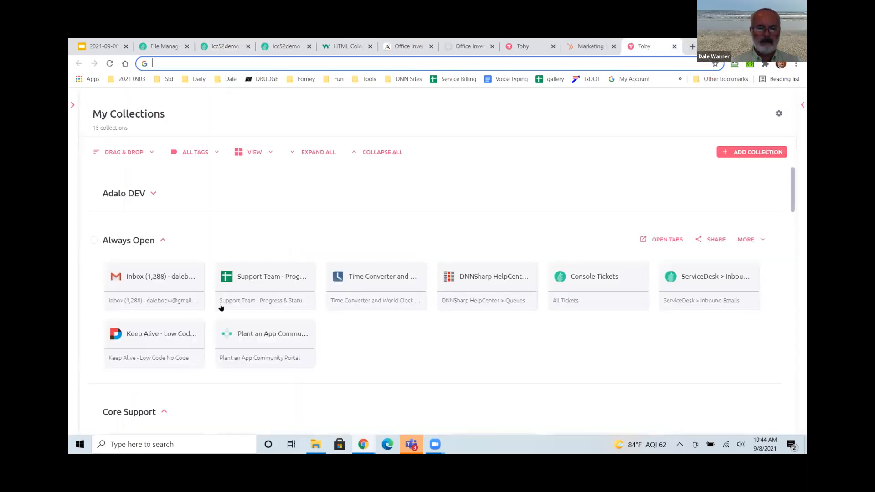
pyautogui.click(162, 283)
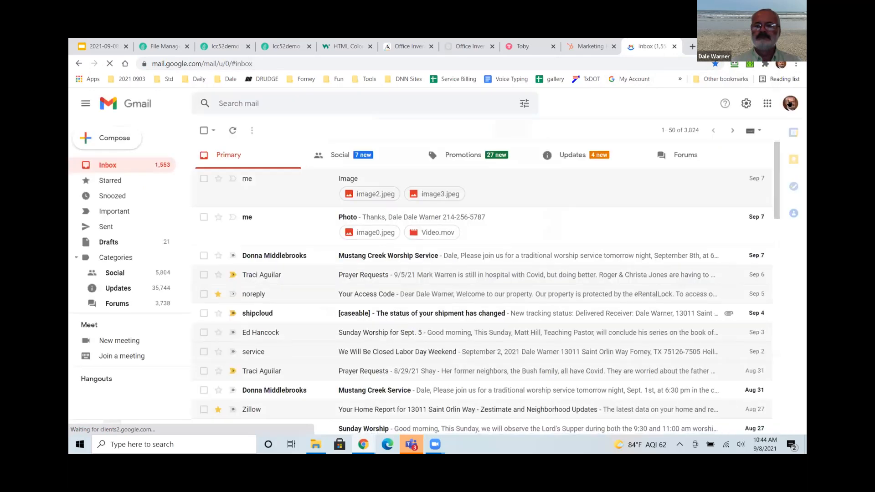
pyautogui.click(790, 104)
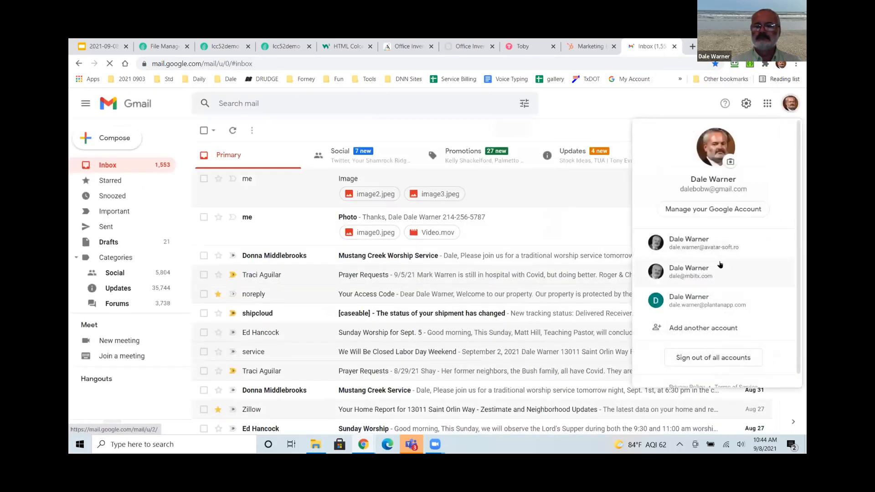
pyautogui.click(723, 304)
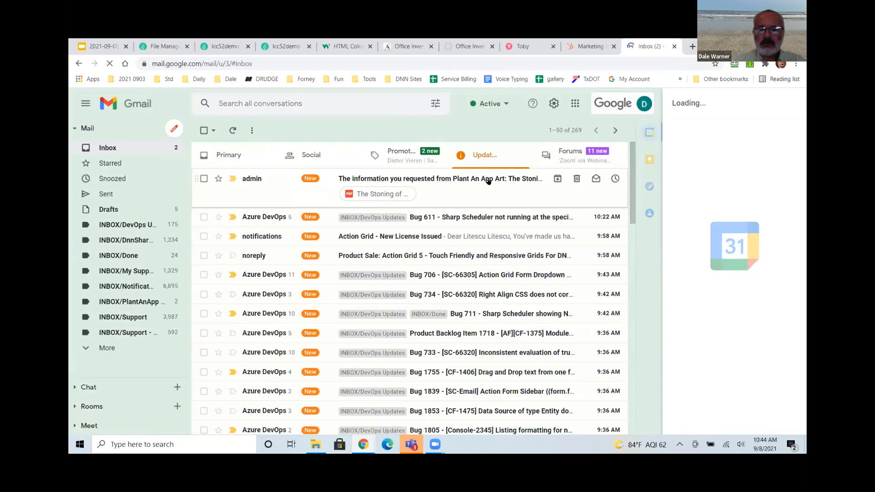
# Open the Plant An App Art email, preview its Saint Stephen PDF, and return to the editor.
pyautogui.click(488, 179)
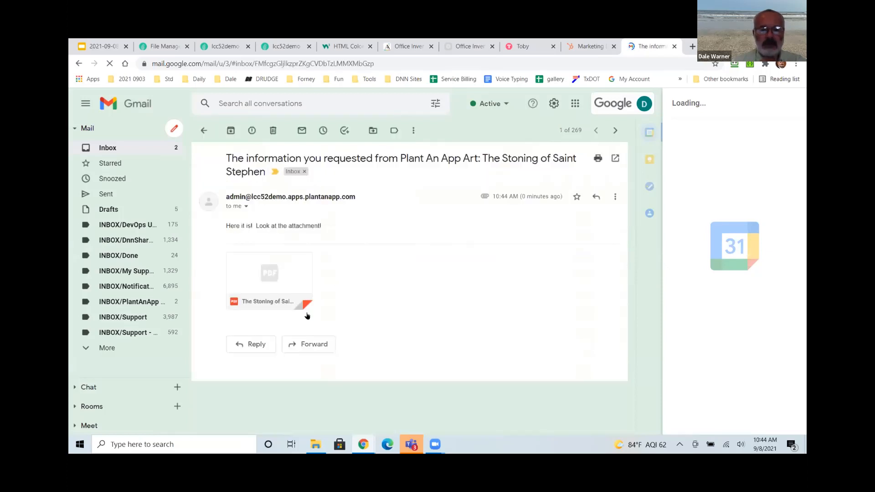
pyautogui.moveTo(288, 306)
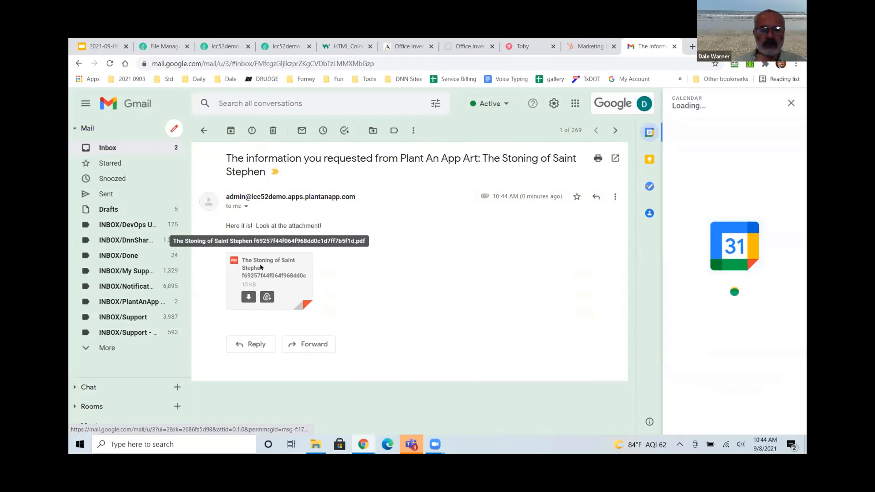
pyautogui.click(261, 267)
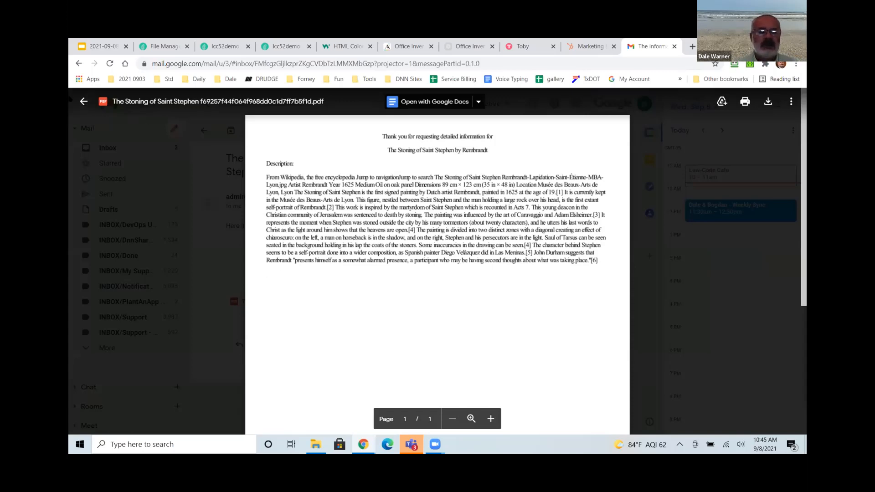
pyautogui.click(82, 103)
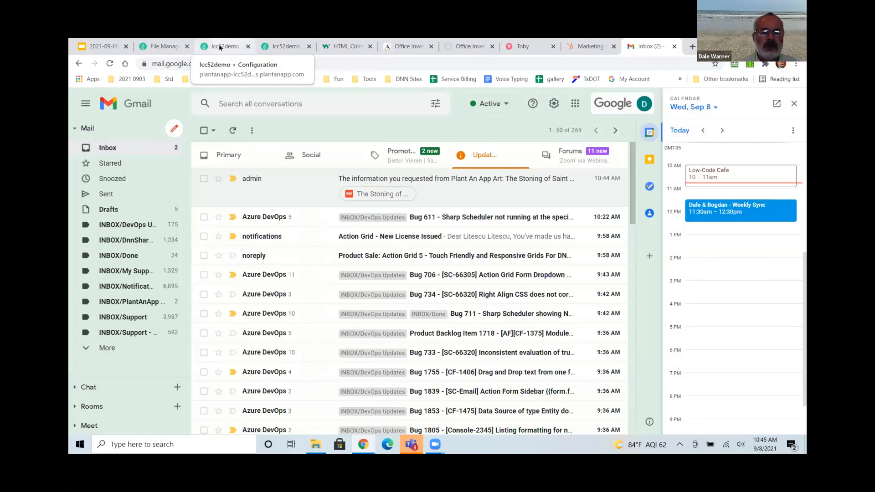
pyautogui.click(224, 46)
# Open the Generate PDF step's body content in HTML source view.
pyautogui.doubleClick(453, 211)
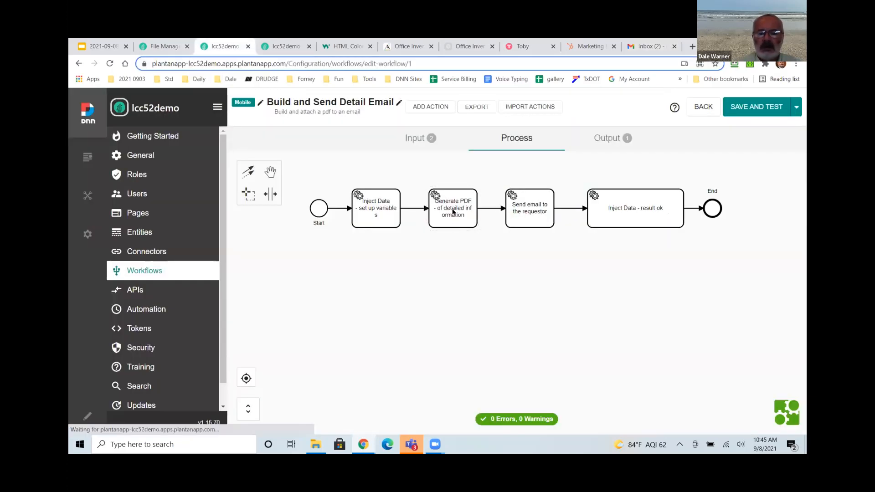
pyautogui.scroll(-5, 392, 302)
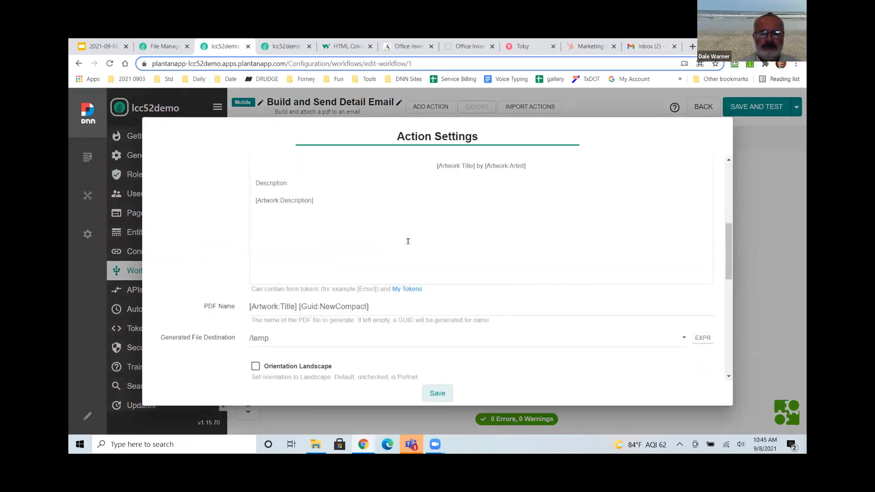
pyautogui.click(408, 241)
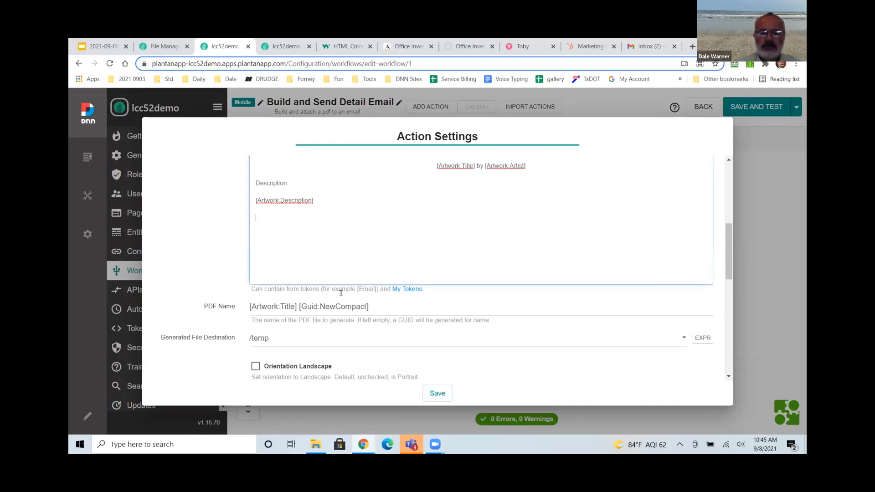
pyautogui.scroll(5, 310, 242)
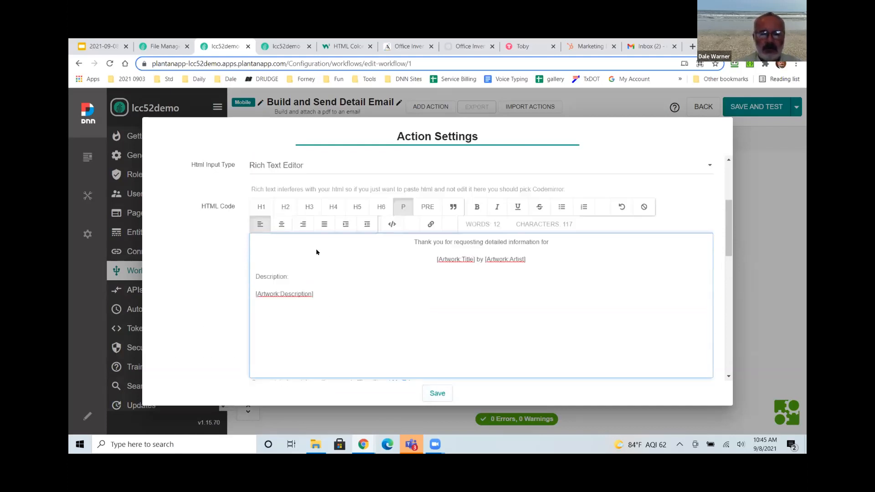
pyautogui.click(392, 276)
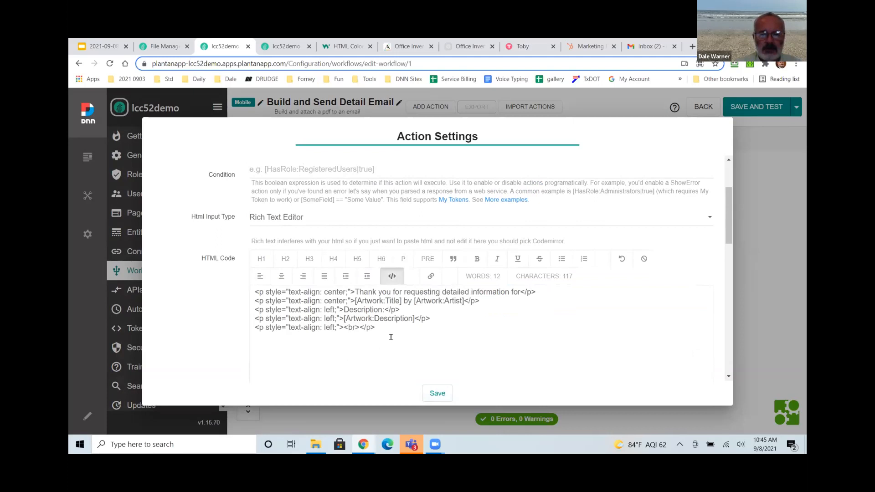
# Append an image tag for [Artwork:Link] with width 90% to the last paragraph line.
pyautogui.hotkey('ctrl', 'a')
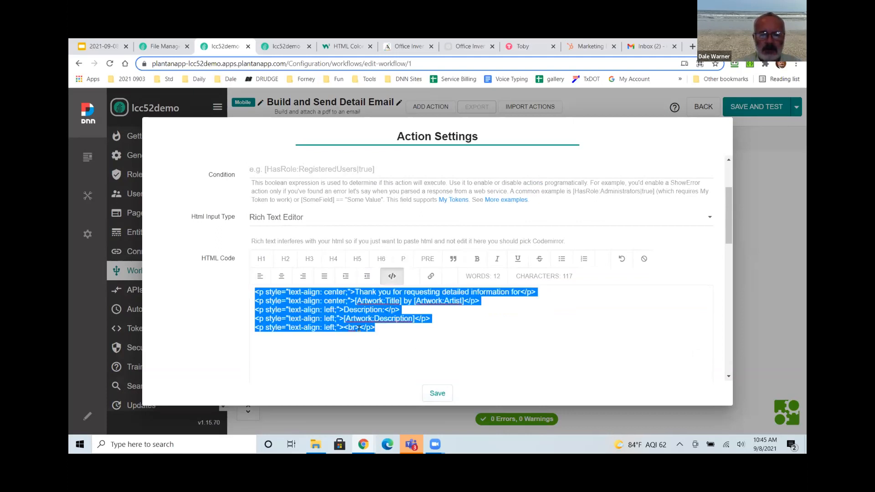
pyautogui.click(358, 328)
pyautogui.press('BackSpace')
pyautogui.press('BackSpace')
pyautogui.press('BackSpace')
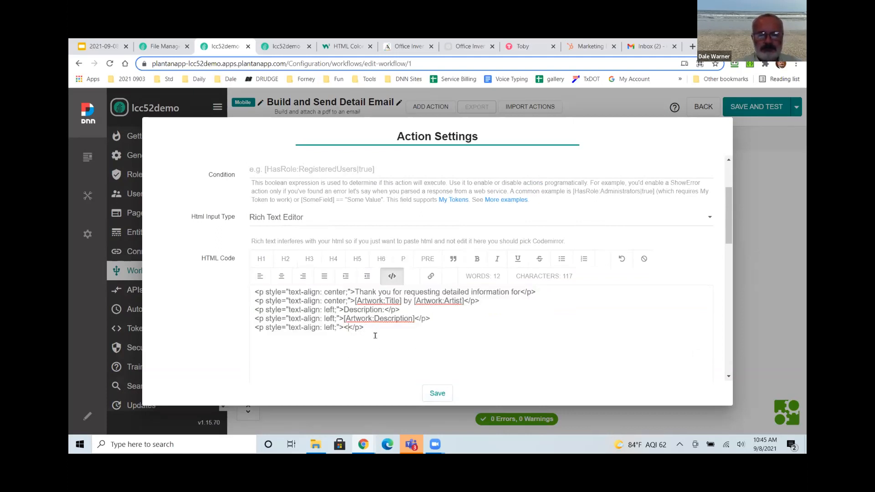
pyautogui.press('BackSpace')
pyautogui.press('BackSpace')
pyautogui.write('>')
pyautogui.write('<img src')
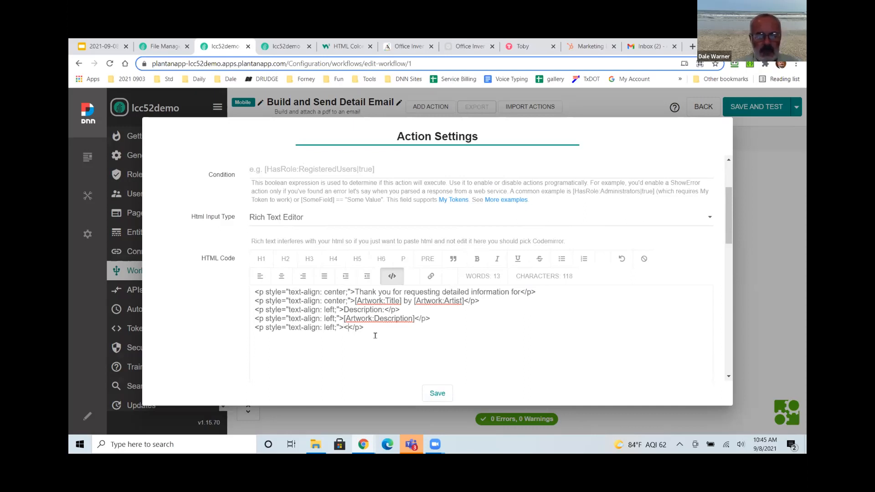
pyautogui.write('=')
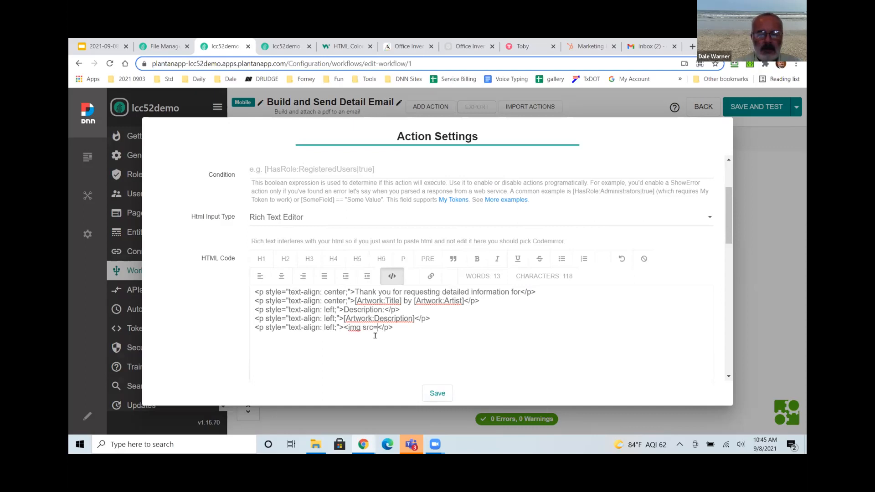
pyautogui.write('"">')
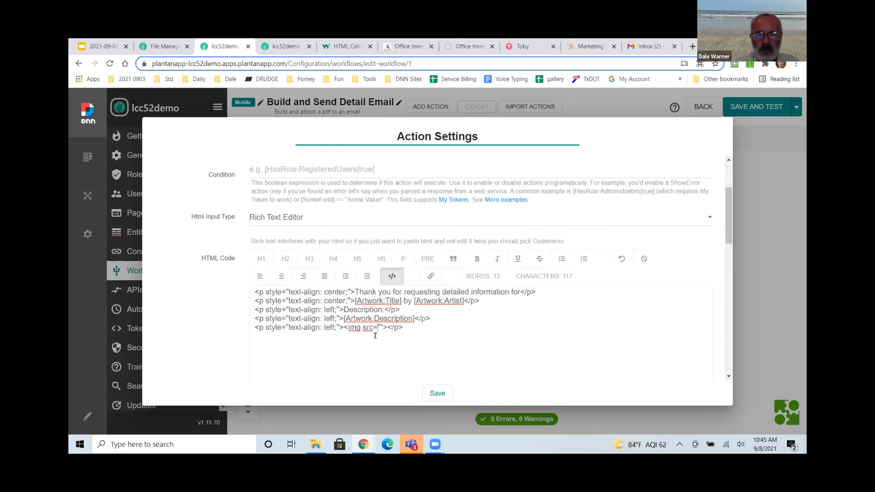
pyautogui.write('[Artwork:Link]')
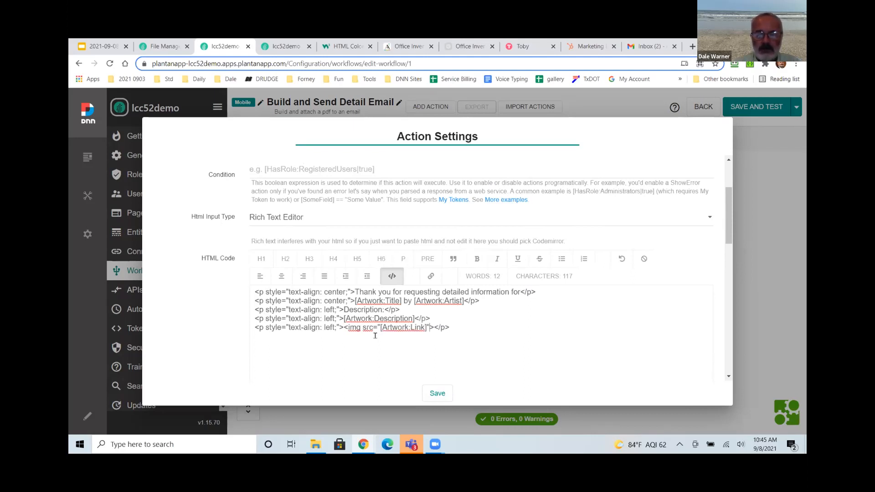
pyautogui.write(' width=')
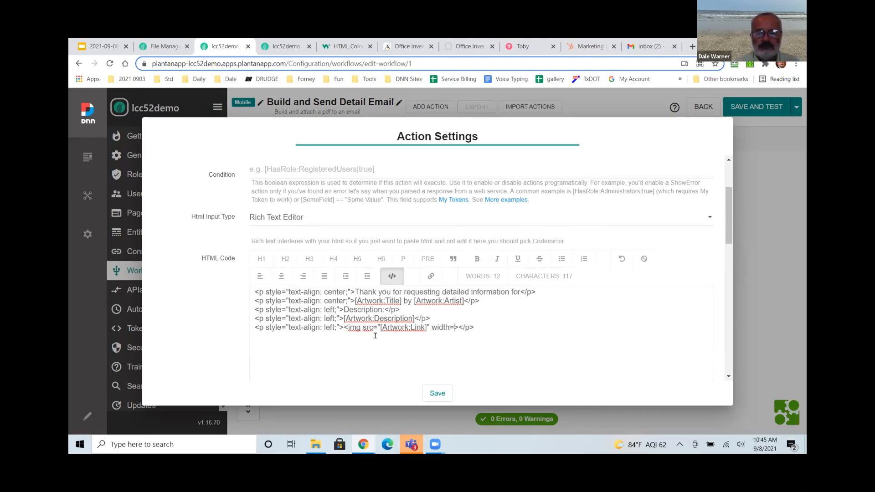
pyautogui.write('600')
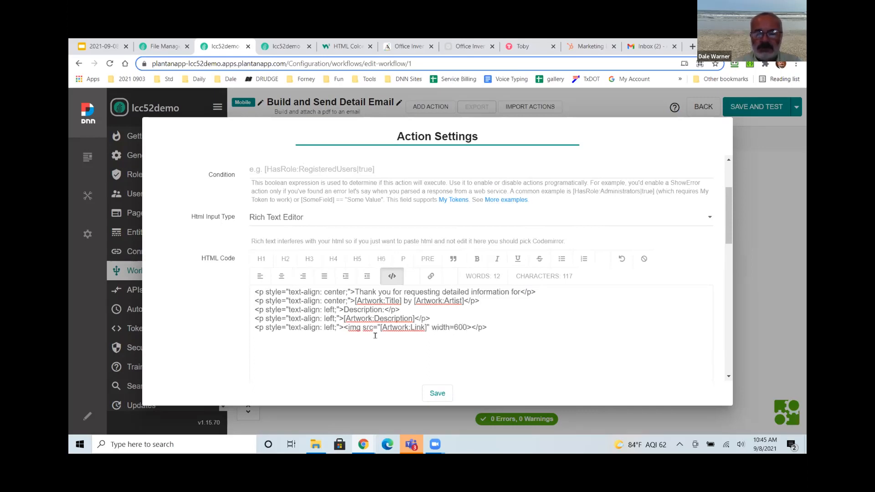
pyautogui.press('BackSpace')
pyautogui.press('BackSpace')
pyautogui.press('BackSpace')
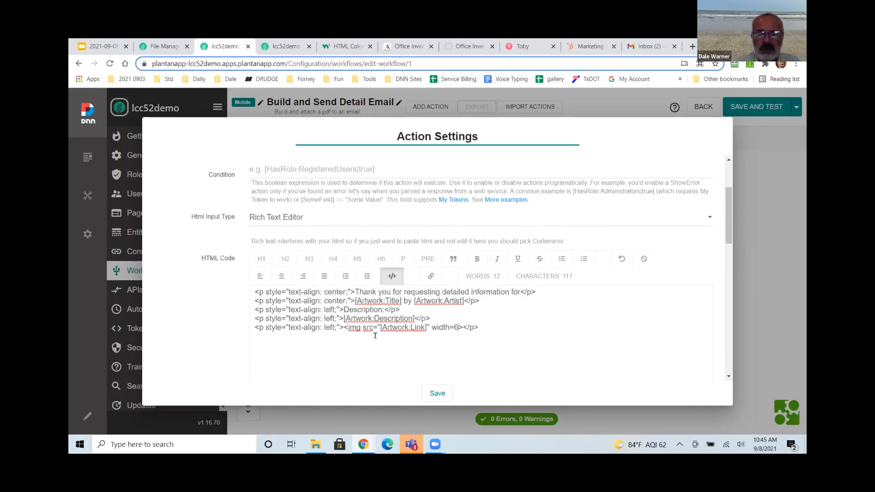
pyautogui.write('"90%')
# Save the HTML changes and start a workflow test, entering the recipient email address.
pyautogui.click(433, 394)
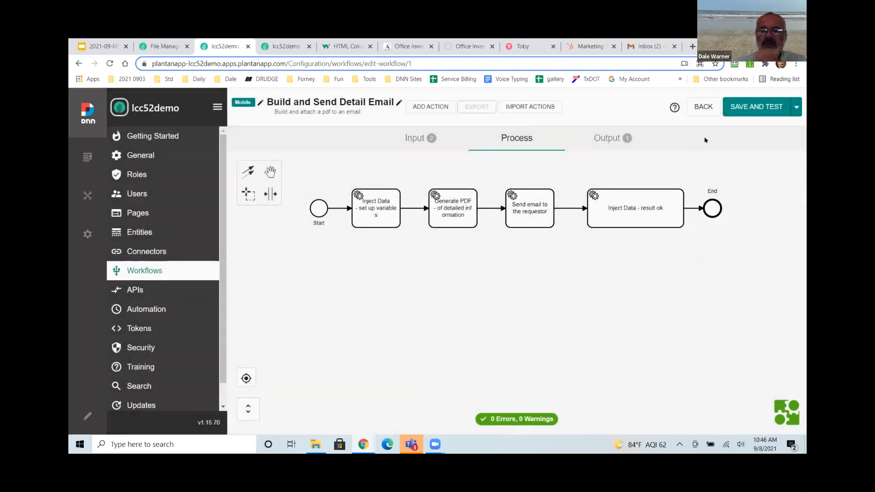
pyautogui.click(756, 106)
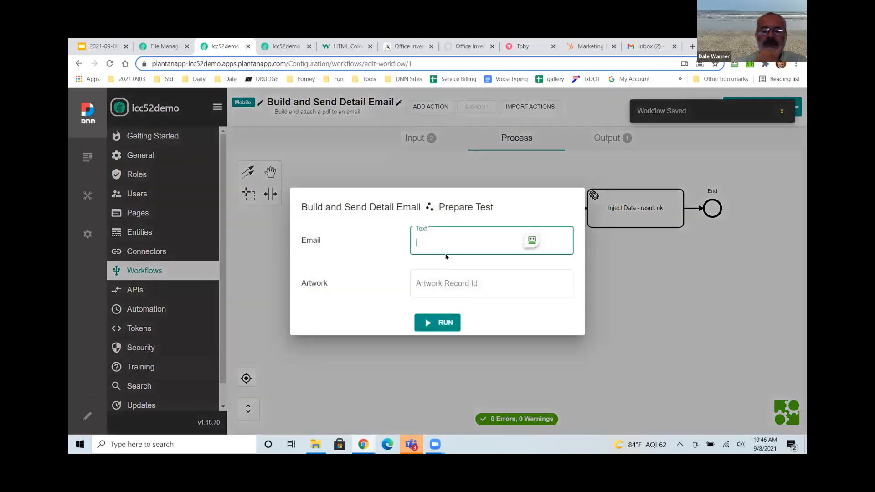
pyautogui.click(453, 243)
pyautogui.click(453, 243)
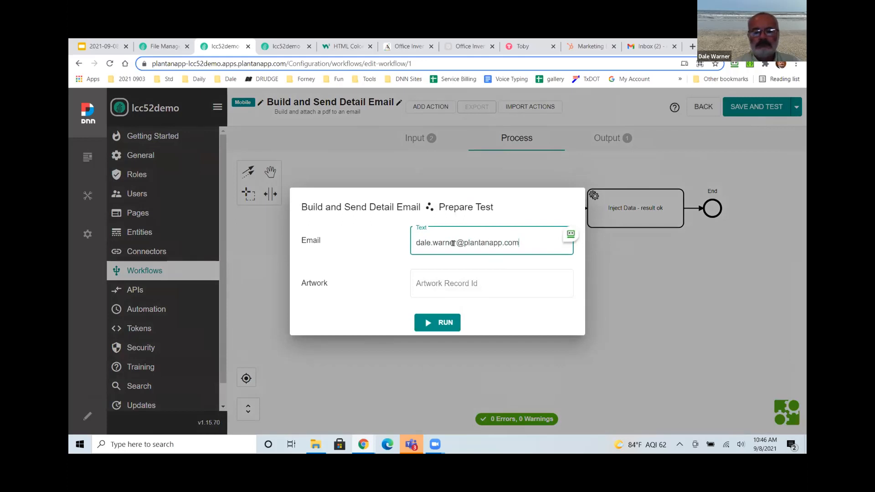
pyautogui.press('Tab')
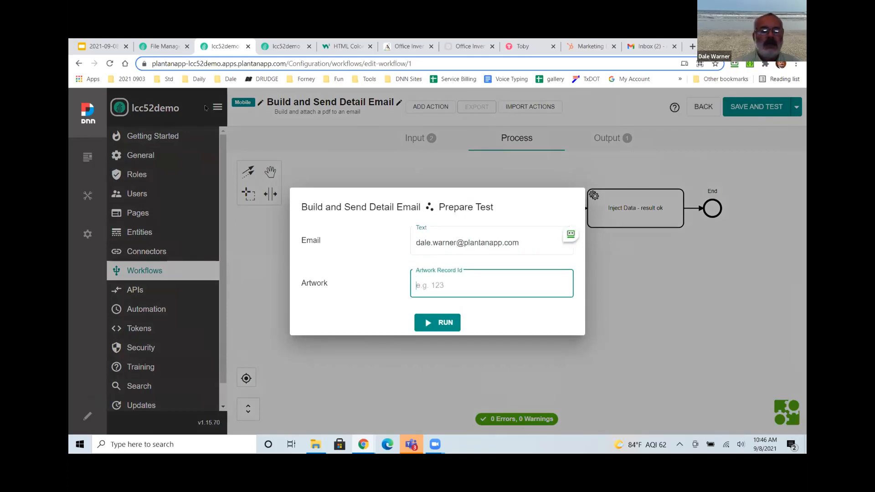
# Look up an artwork id, run the test for record 2, then view the Artworks list.
pyautogui.hotkey('ctrl', 'Tab')
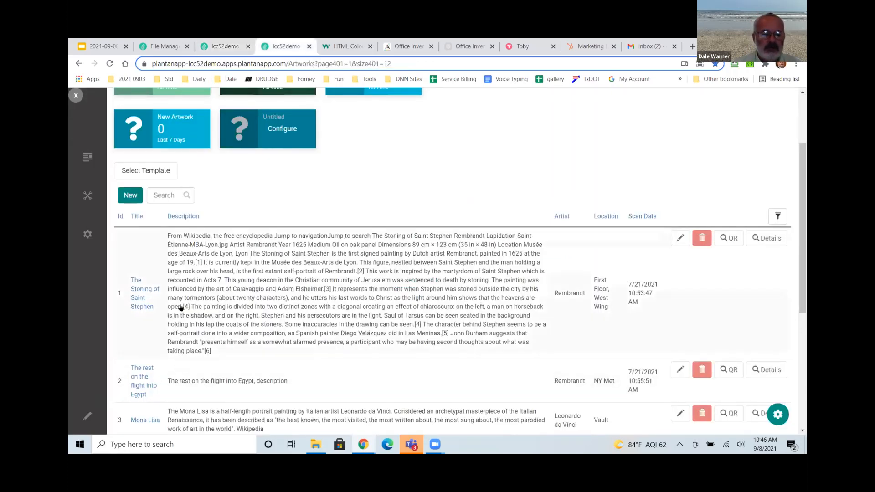
pyautogui.click(230, 47)
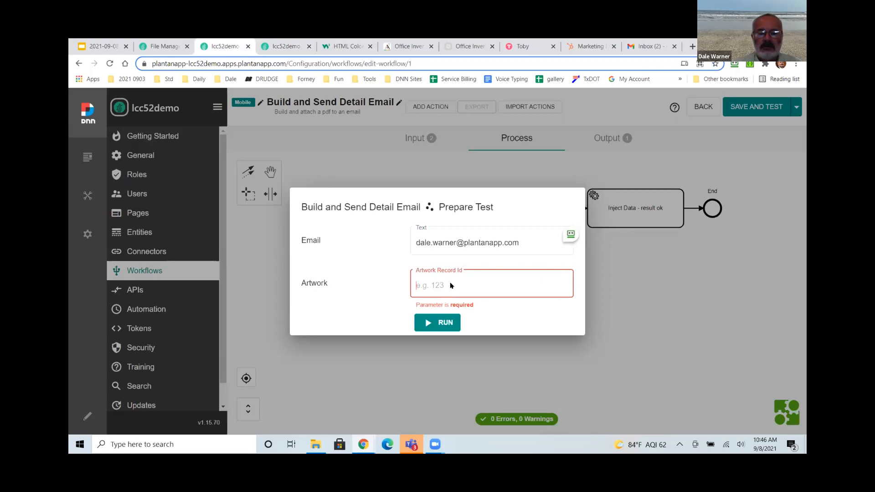
pyautogui.write('2')
pyautogui.click(438, 322)
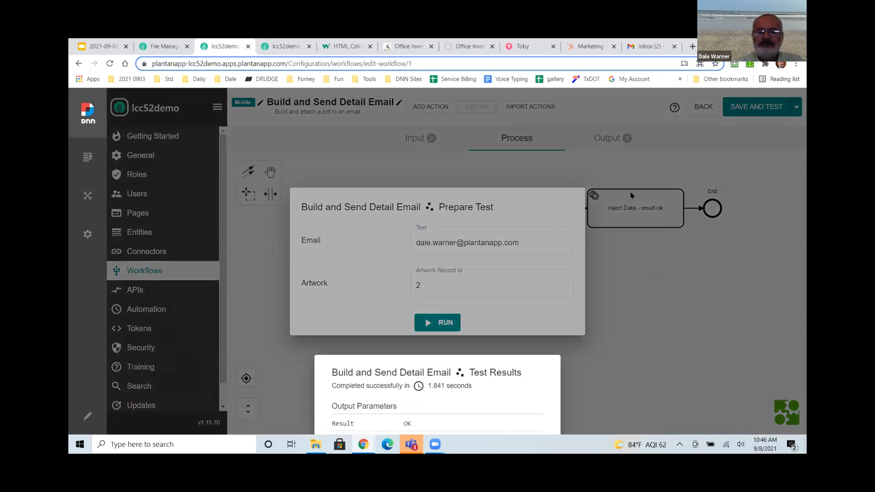
pyautogui.click(280, 46)
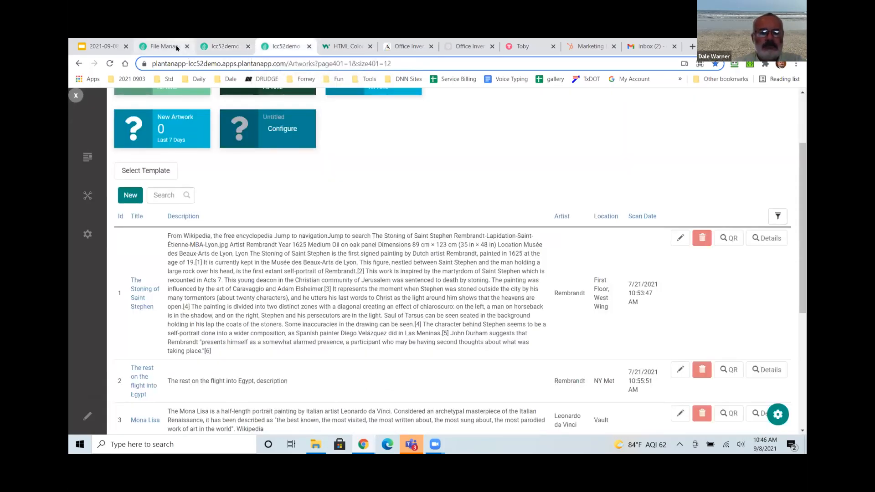
# Open the temp folder in File Management to see both generated PDFs, then switch to Gmail.
pyautogui.click(164, 46)
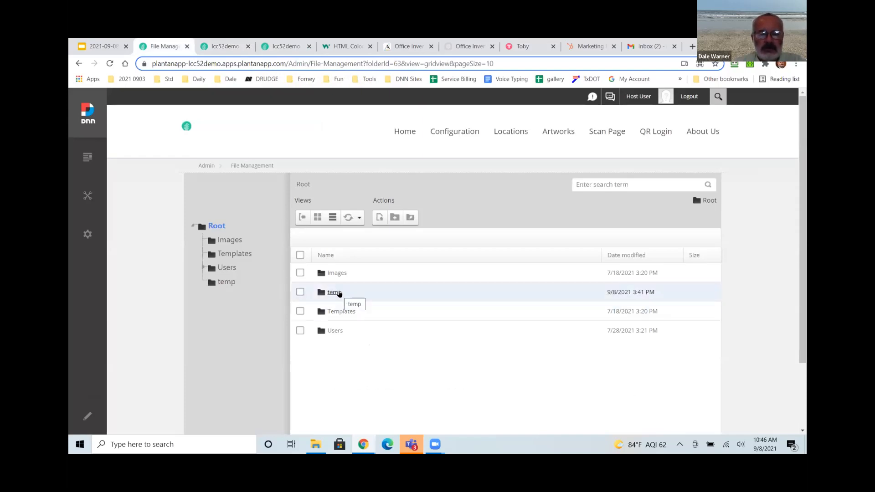
pyautogui.doubleClick(335, 293)
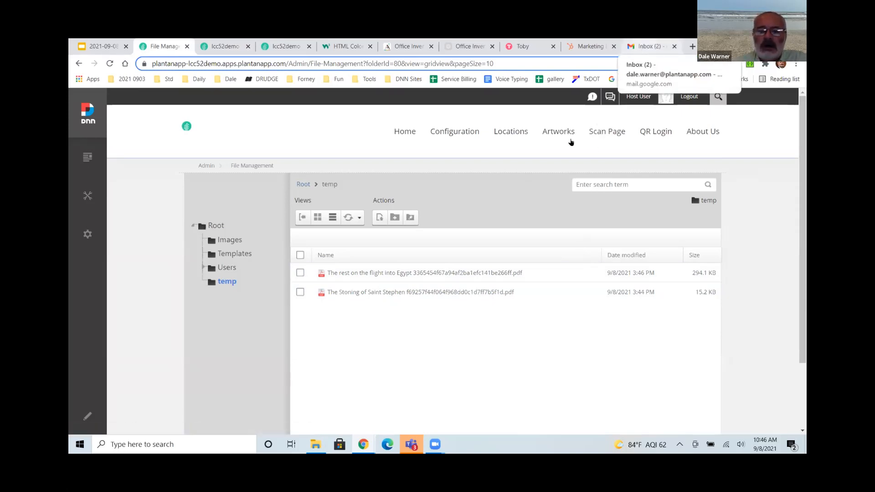
pyautogui.hotkey('ctrl', '9')
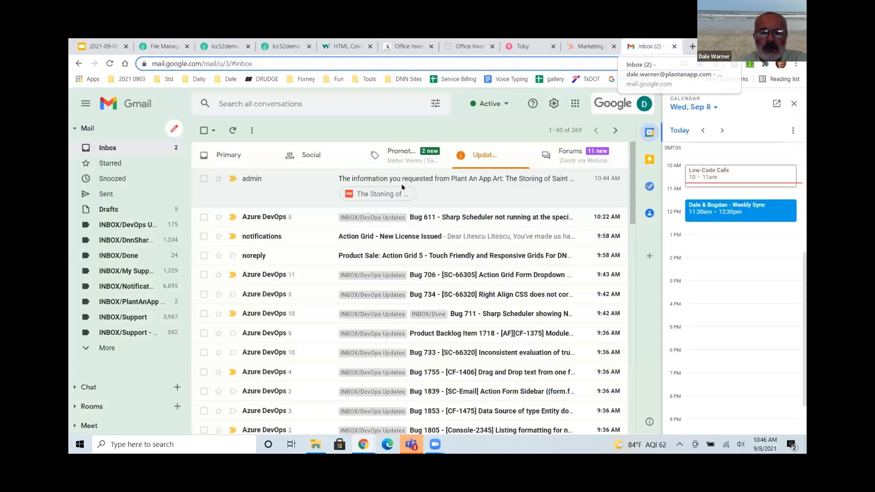
# Open the Rest on the Flight into Egypt email, preview its PDF, then return to the workflow.
pyautogui.click(280, 208)
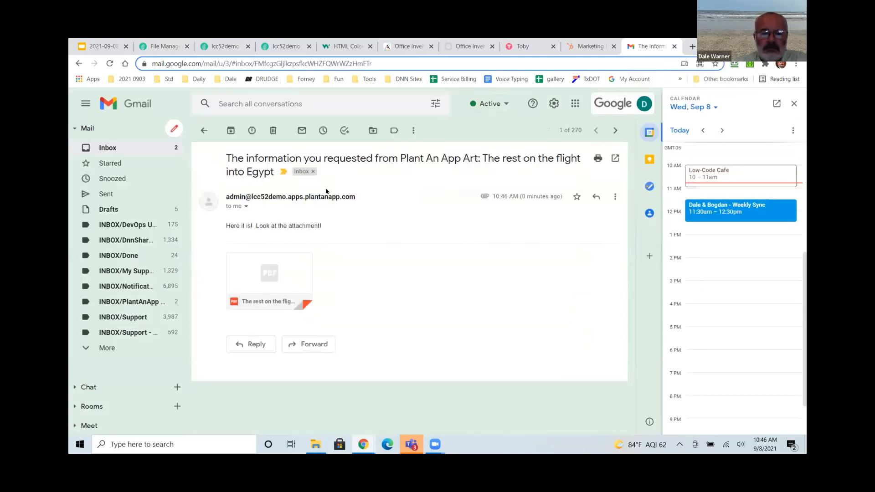
pyautogui.click(275, 274)
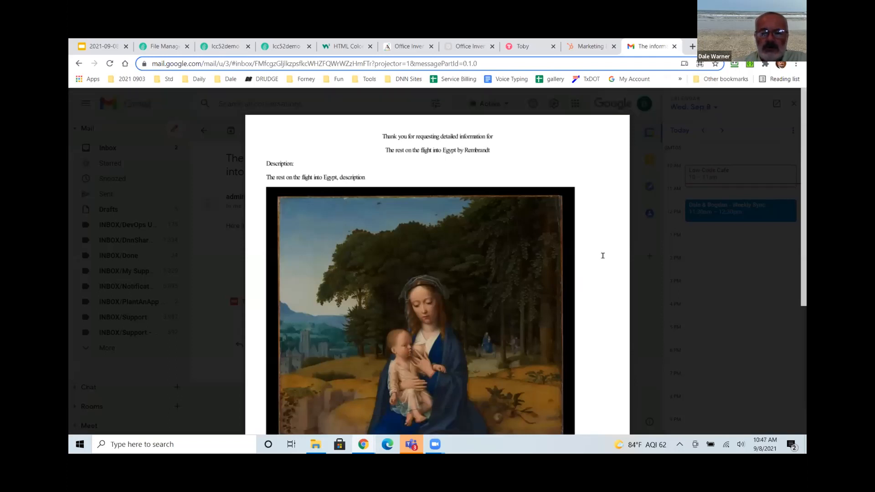
pyautogui.scroll(-5, 602, 254)
pyautogui.scroll(5, 601, 254)
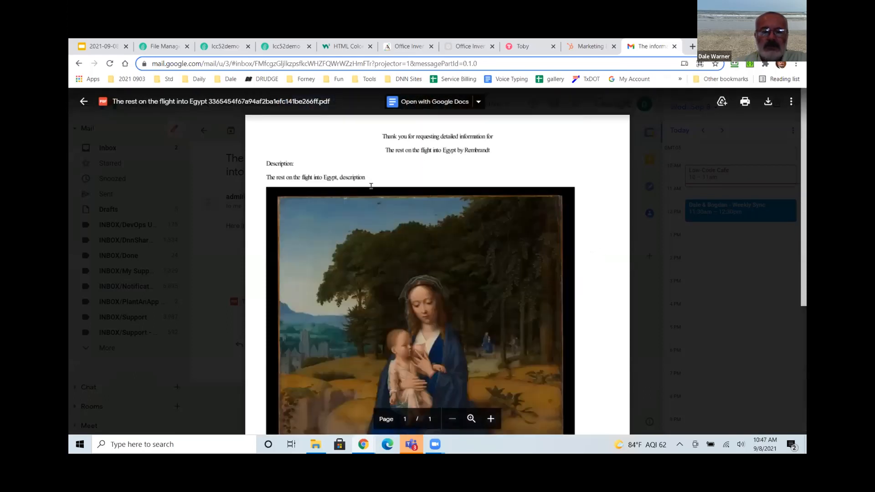
pyautogui.click(84, 105)
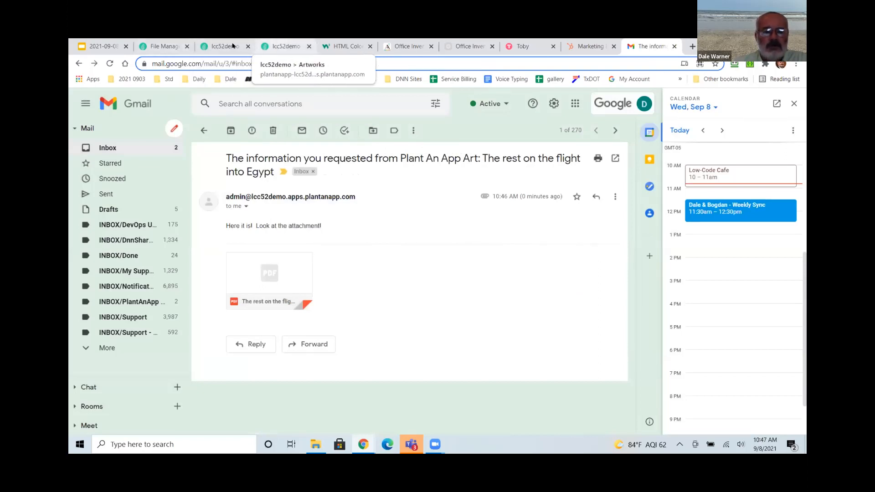
pyautogui.click(279, 47)
pyautogui.click(232, 46)
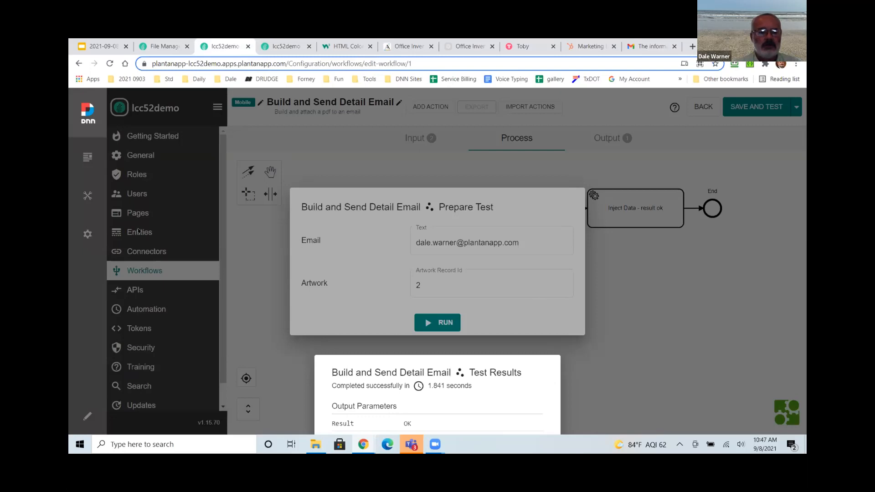
# Close the test results and create a new API endpoint named SendDetailMobile.
pyautogui.click(658, 313)
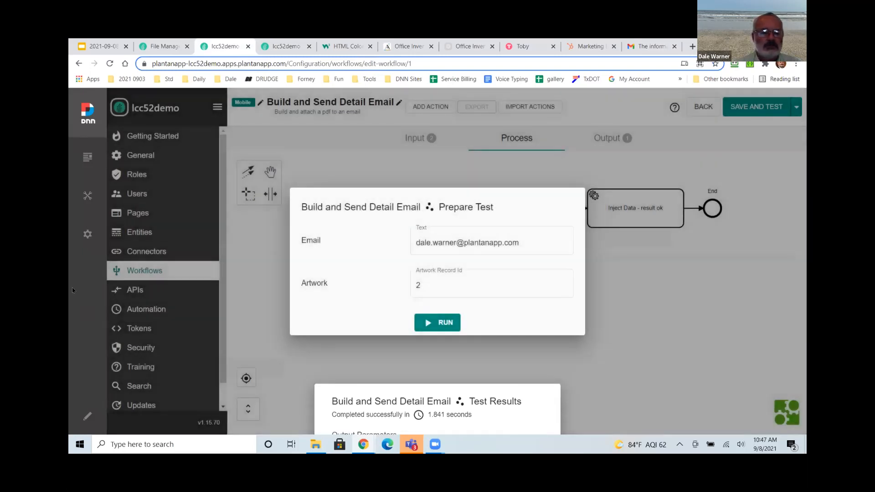
pyautogui.click(159, 291)
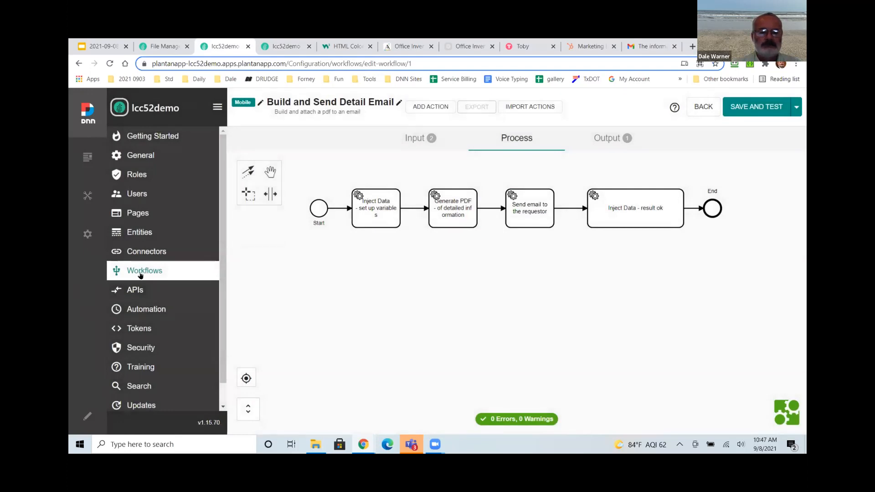
pyautogui.click(140, 288)
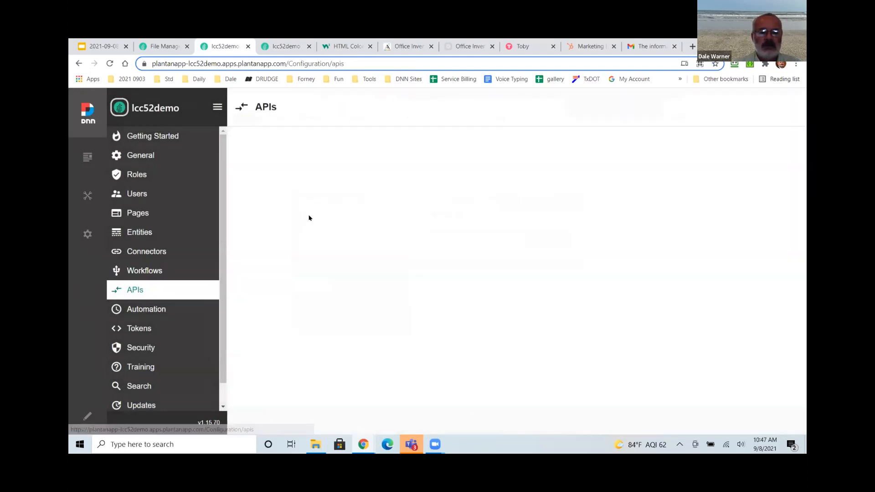
pyautogui.click(271, 218)
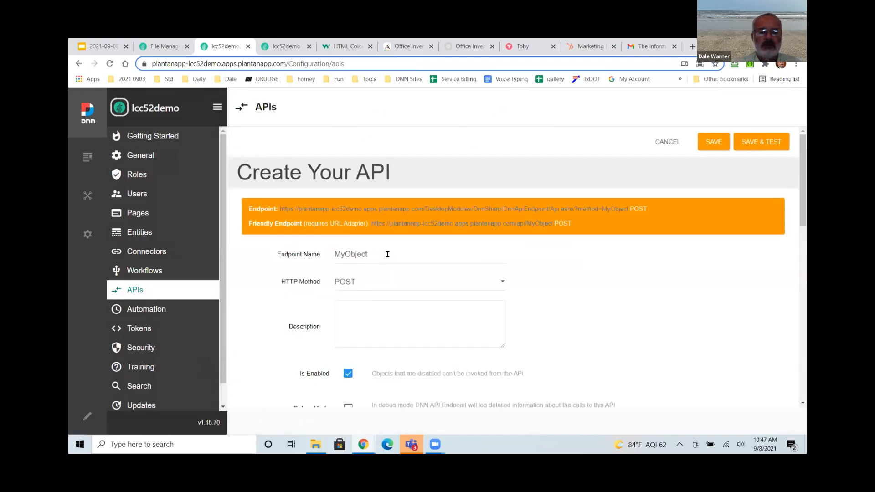
pyautogui.doubleClick(387, 254)
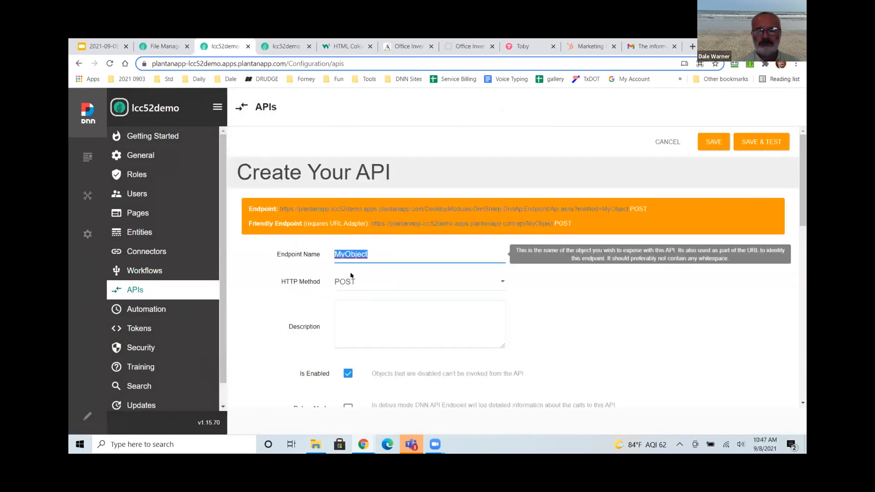
pyautogui.write('Send')
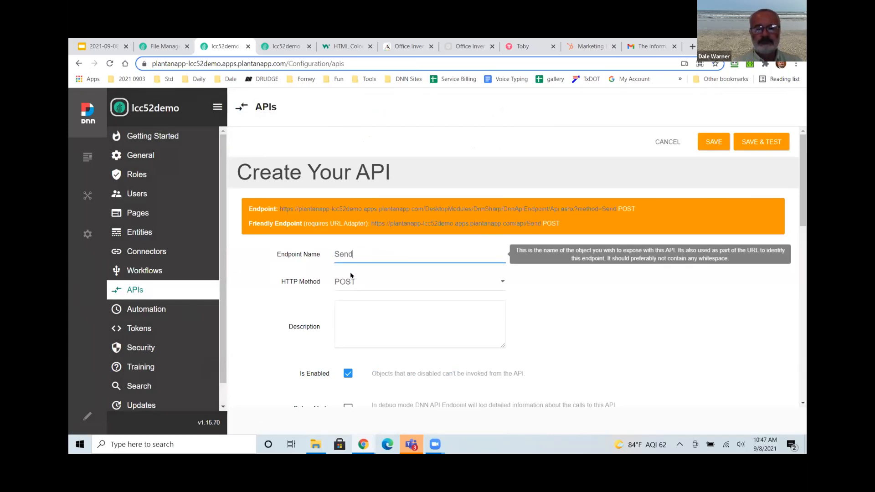
pyautogui.write('DetailMobile')
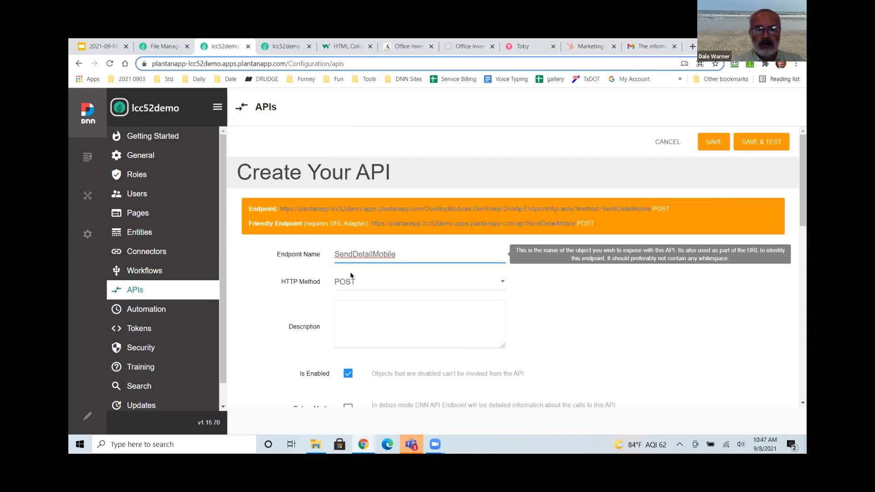
# Change the endpoint's HTTP method from POST to GET.
pyautogui.click(355, 281)
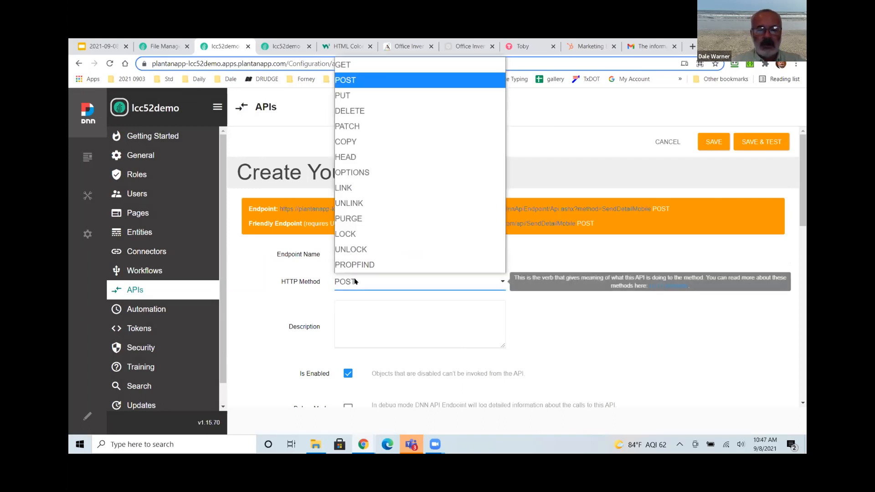
pyautogui.click(351, 68)
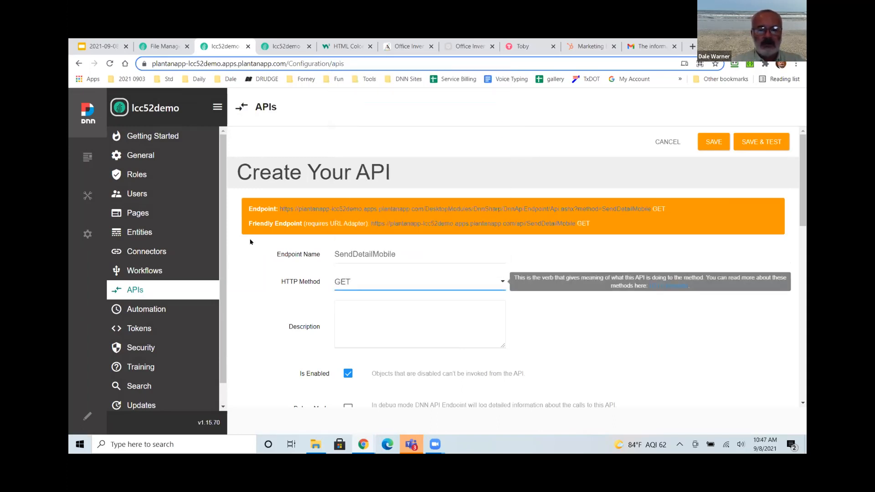
pyautogui.scroll(-3, 250, 242)
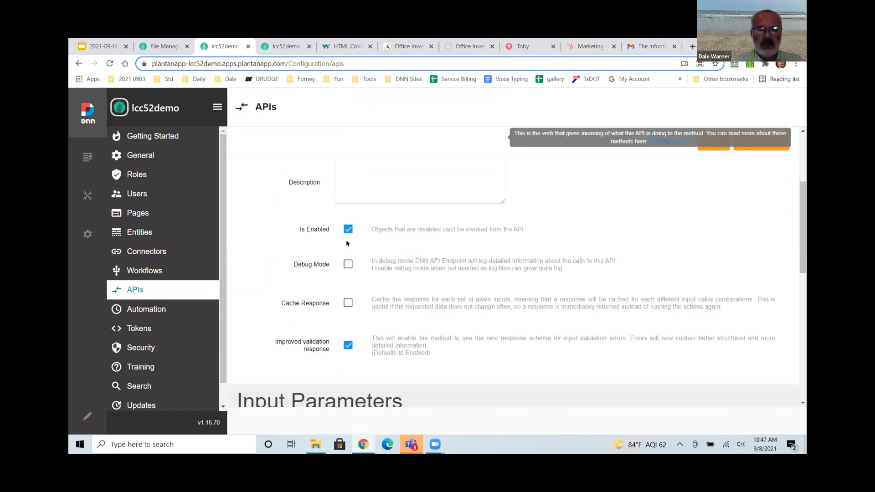
pyautogui.scroll(-6, 315, 285)
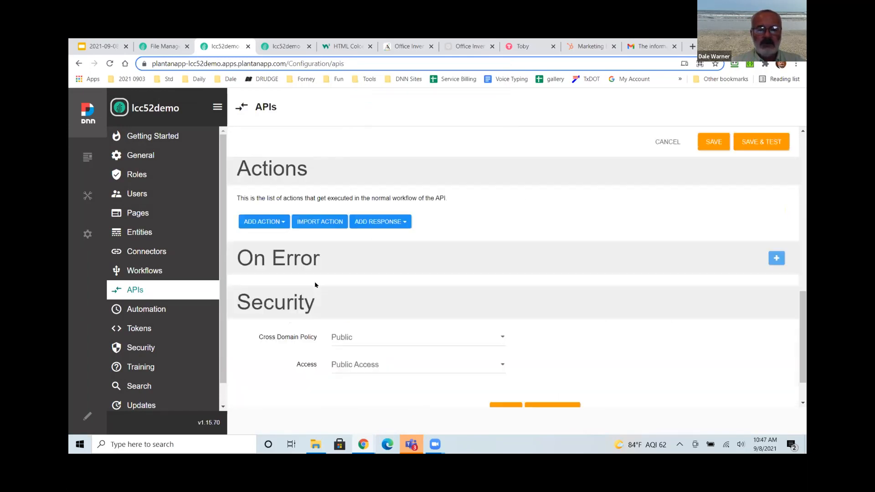
pyautogui.scroll(2, 274, 223)
# Add a text input parameter named Email.
pyautogui.click(275, 222)
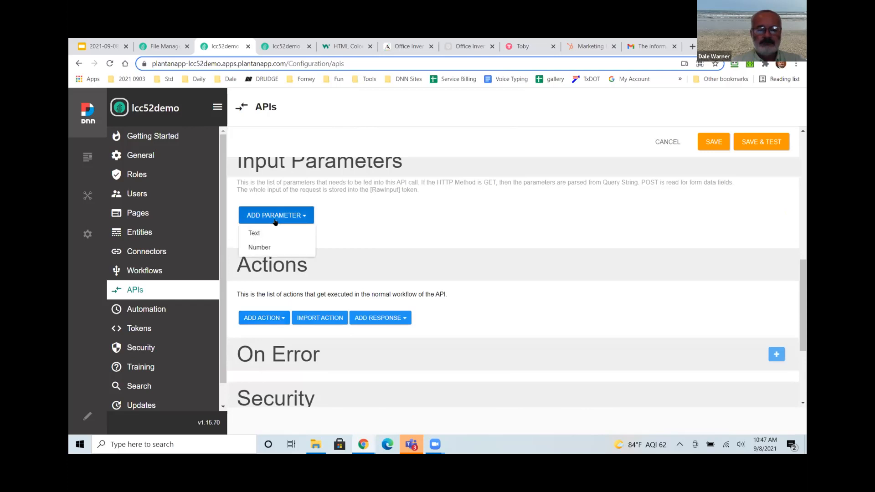
pyautogui.click(273, 233)
pyautogui.moveTo(370, 269); pyautogui.dragTo(329, 271)
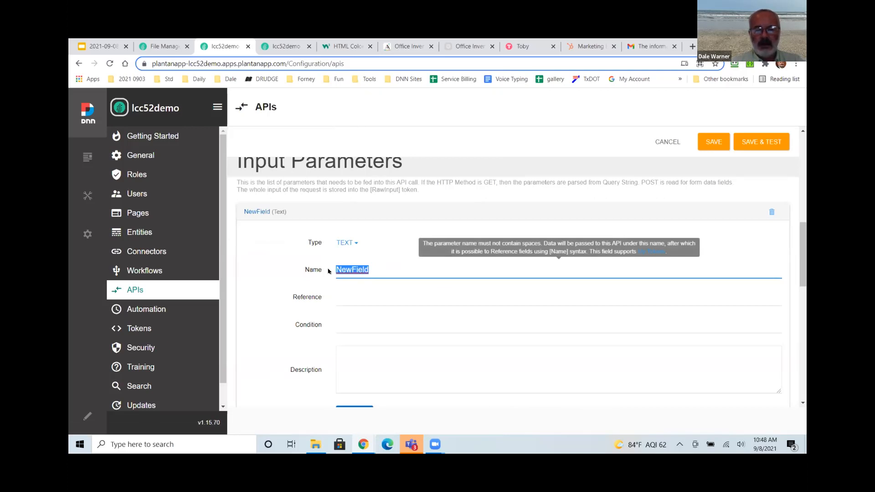
pyautogui.write('Email')
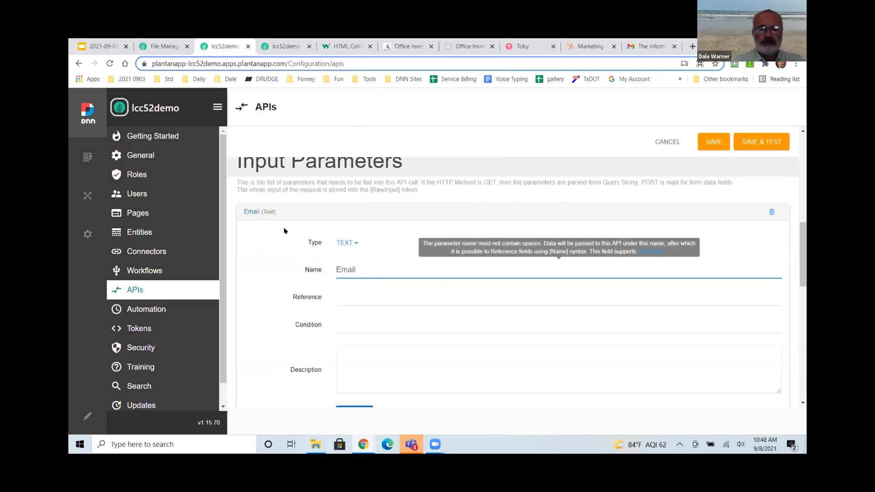
pyautogui.click(269, 212)
# Add a second text input parameter named ArtworkID.
pyautogui.click(274, 241)
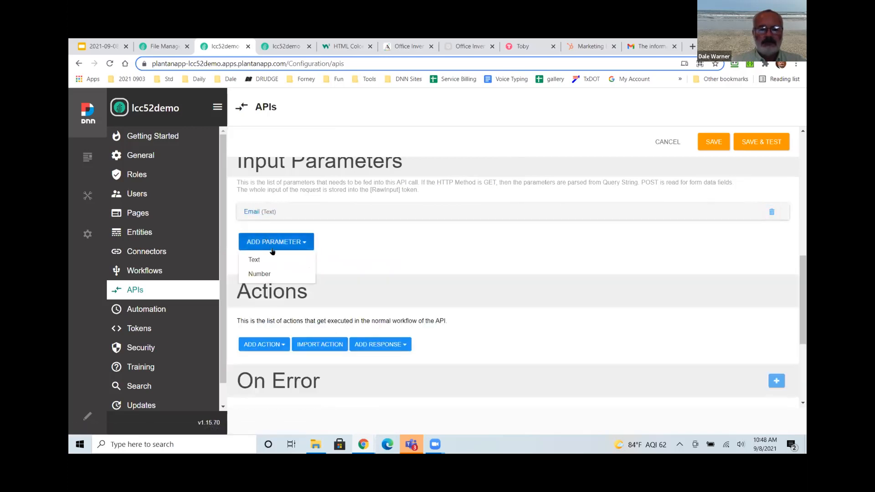
pyautogui.click(254, 259)
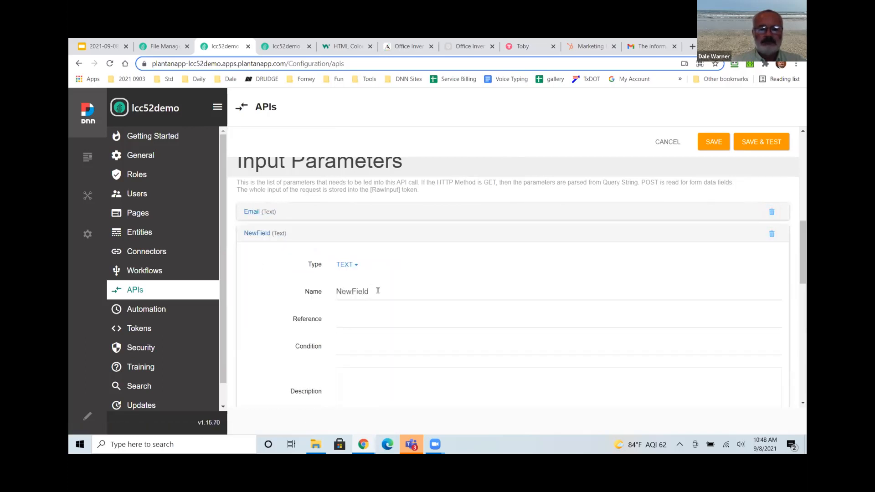
pyautogui.click(357, 291)
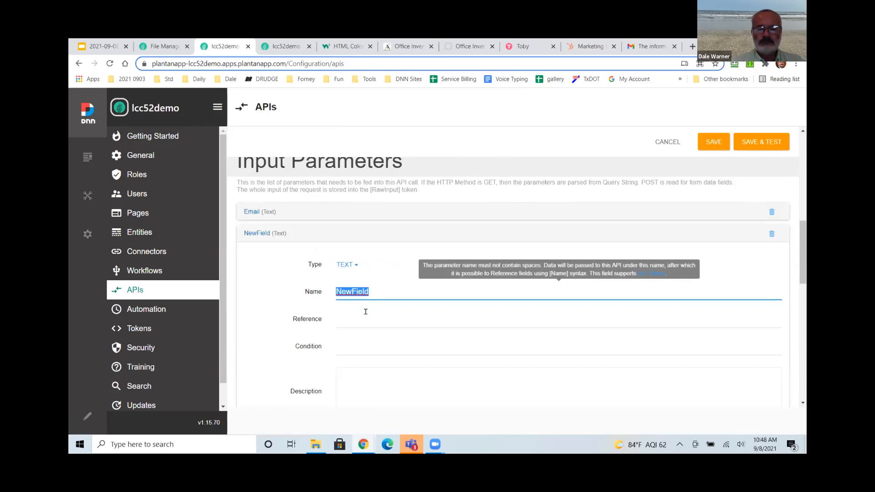
pyautogui.write('Artwork')
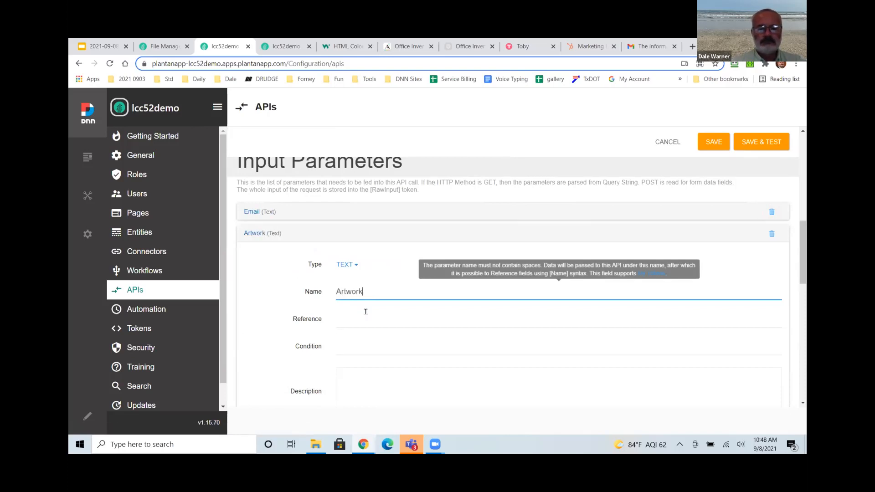
pyautogui.write('ID')
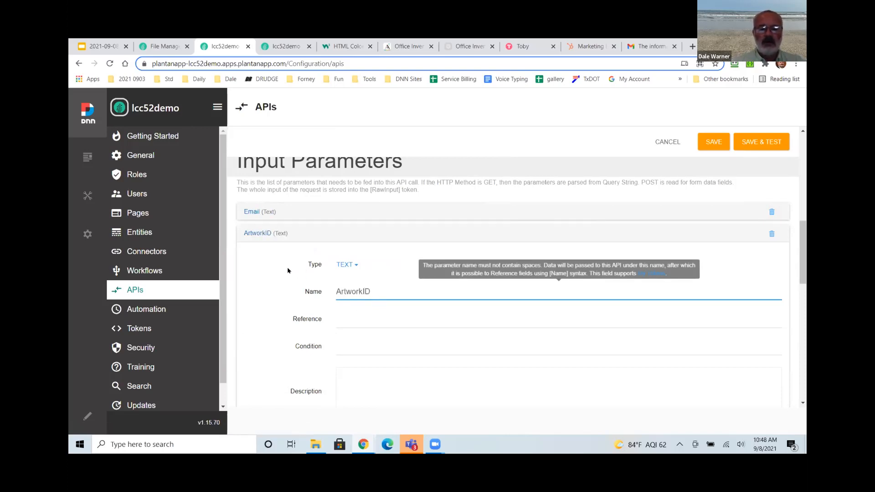
pyautogui.click(258, 231)
pyautogui.click(258, 233)
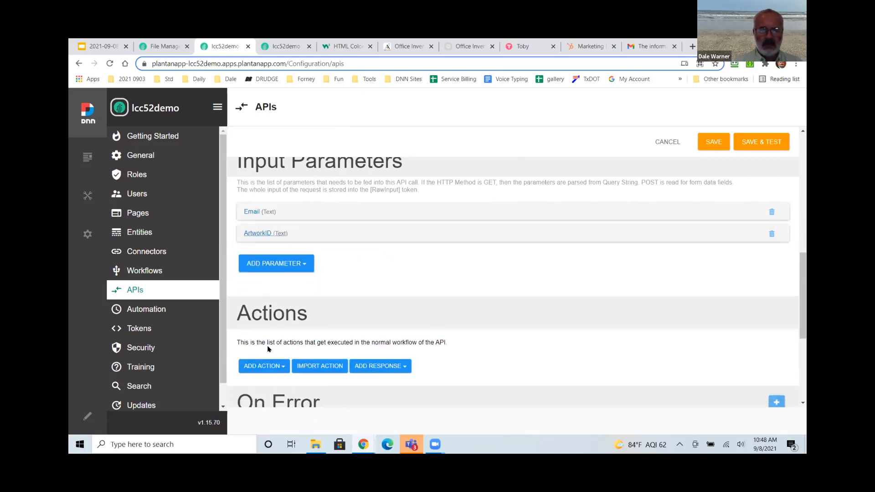
pyautogui.scroll(-3, 268, 349)
pyautogui.click(268, 222)
# Add the Execute Build and Send Detail Email action with its Email input set to [Email].
pyautogui.write('exeu')
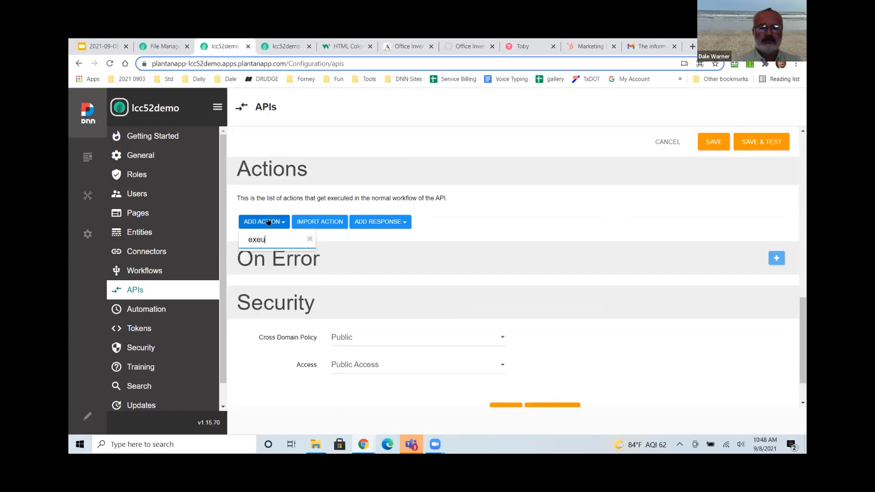
pyautogui.press('BackSpace')
pyautogui.write('cute')
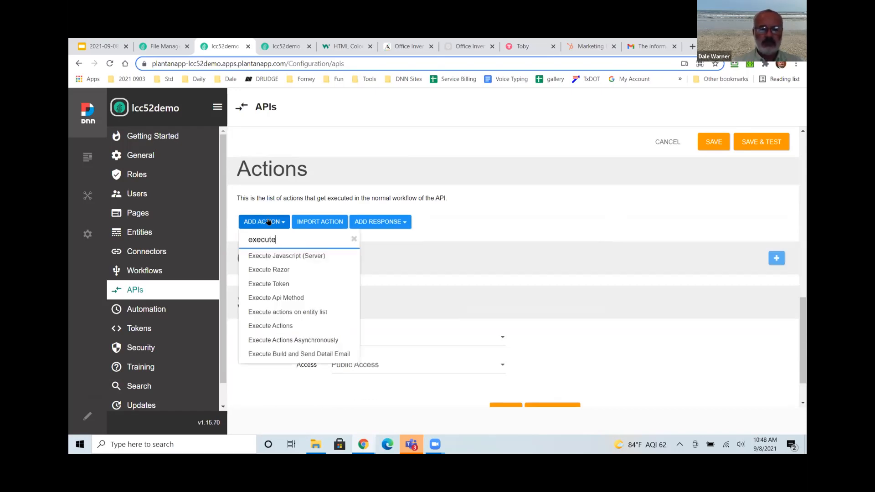
pyautogui.click(293, 354)
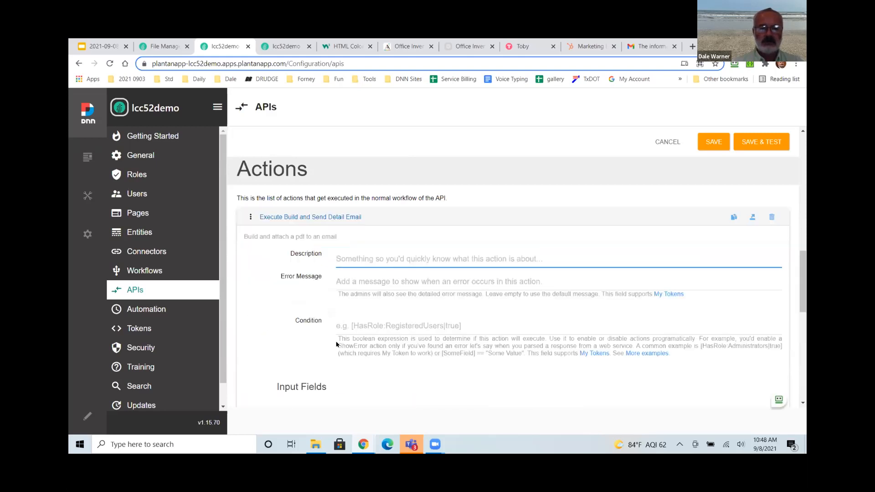
pyautogui.scroll(-2, 330, 338)
pyautogui.click(362, 326)
pyautogui.write('[')
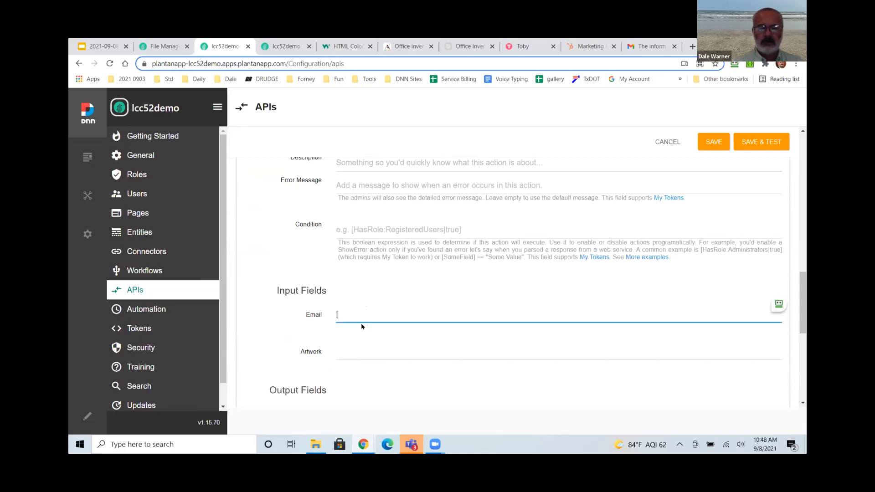
pyautogui.write('Email]')
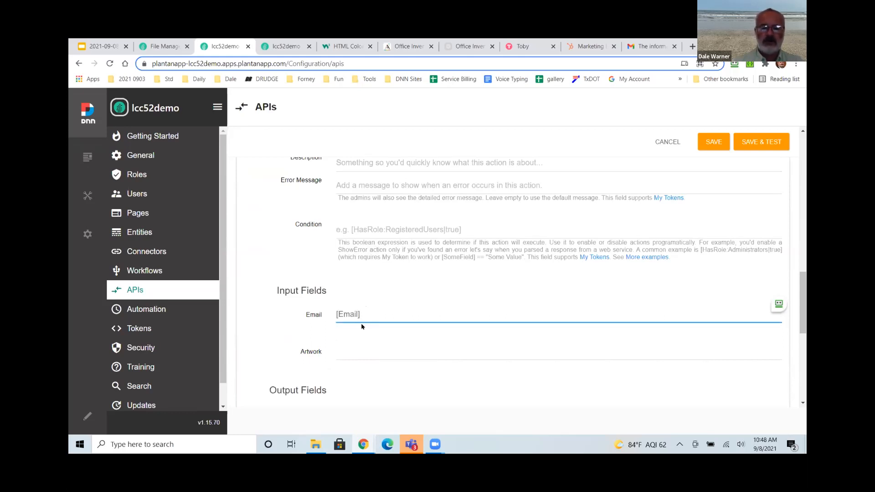
# Set the action's Artwork input to [ArtworkId] and its output to Result.
pyautogui.scroll(4, 353, 315)
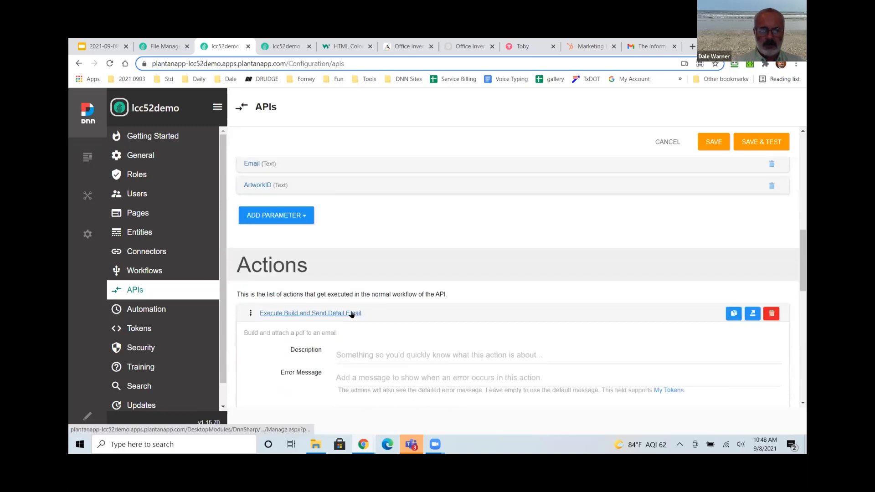
pyautogui.scroll(-6, 352, 316)
pyautogui.click(352, 297)
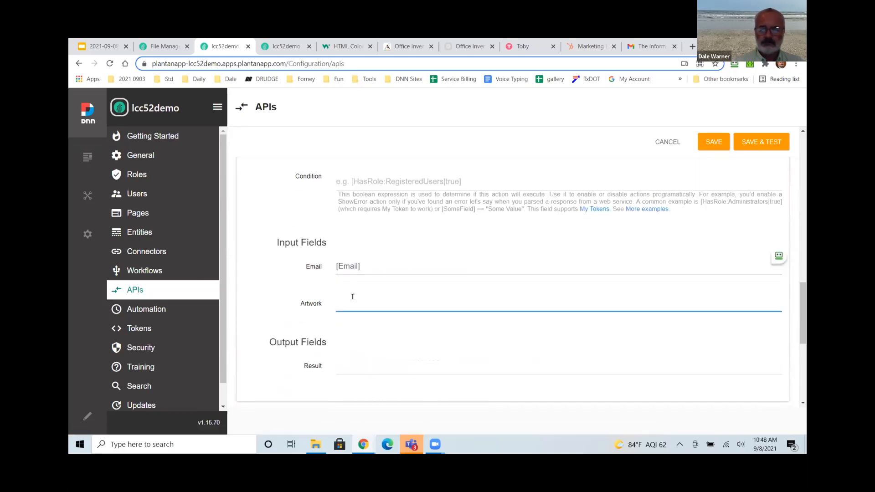
pyautogui.write('[')
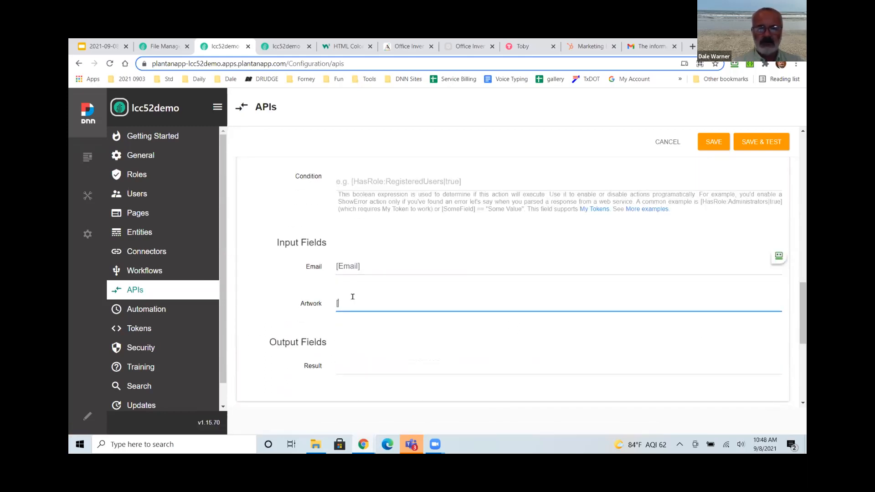
pyautogui.write('Artwork')
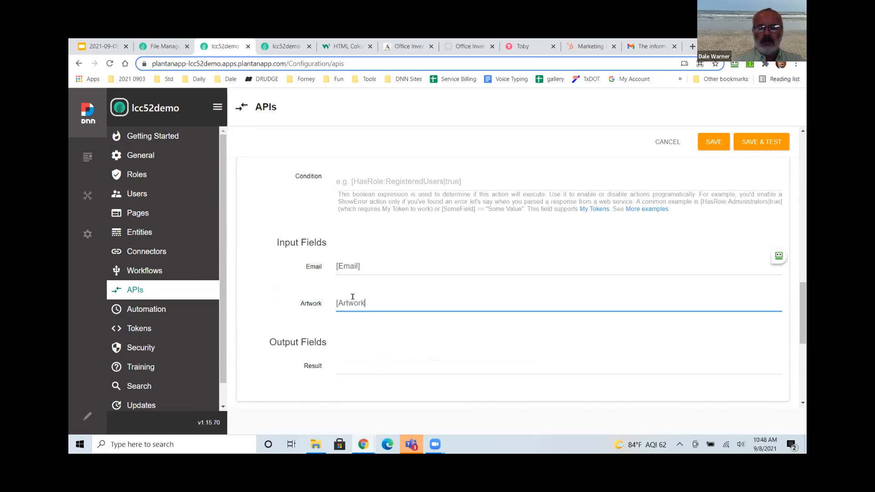
pyautogui.write('Id]')
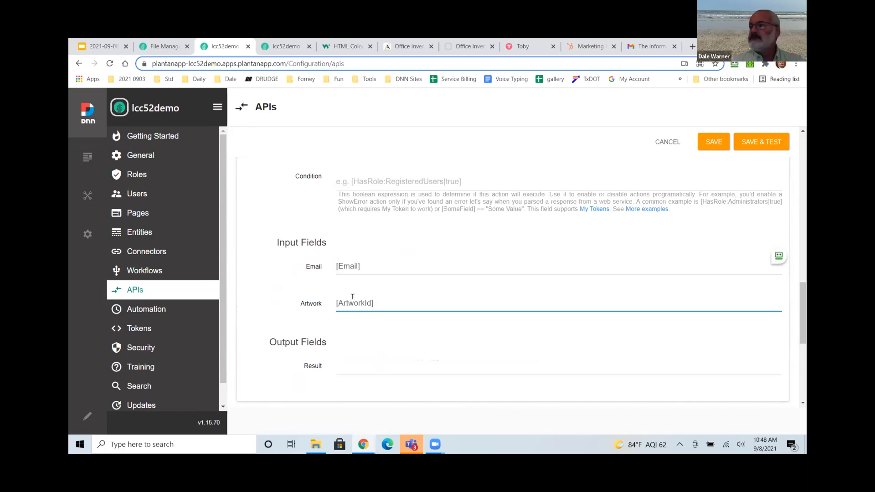
pyautogui.scroll(-2, 313, 318)
pyautogui.click(340, 270)
pyautogui.write('Result')
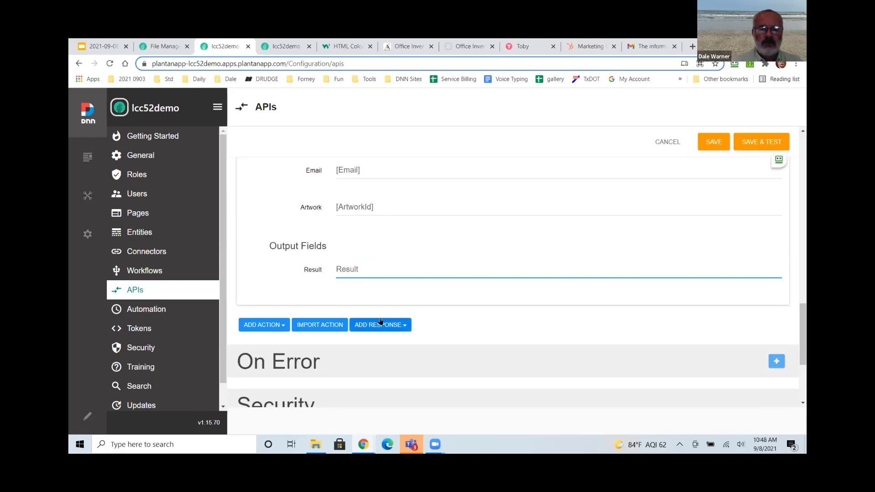
# Add a JSON Entity response action to the SendDetailMobile API.
pyautogui.scroll(-1, 380, 326)
pyautogui.click(379, 278)
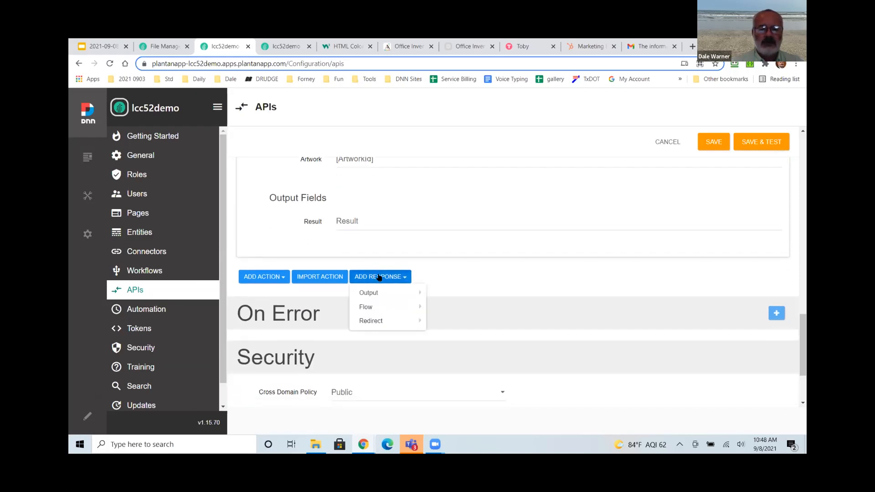
pyautogui.moveTo(378, 293)
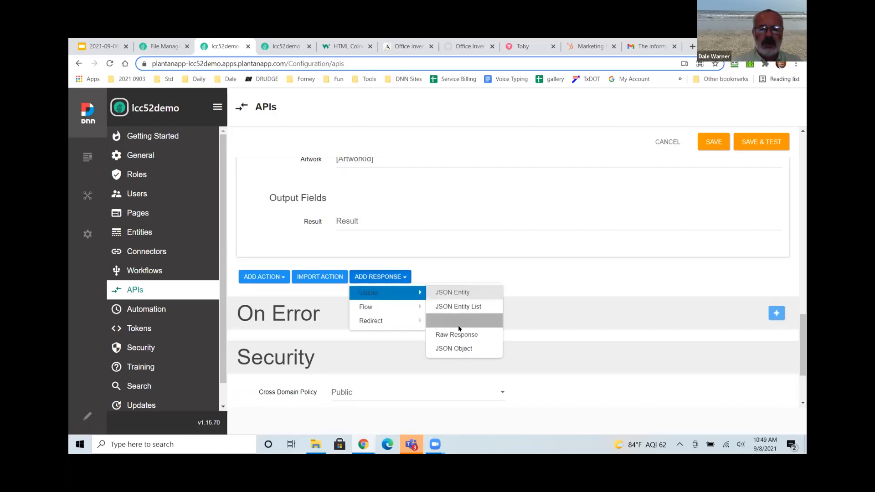
pyautogui.click(446, 296)
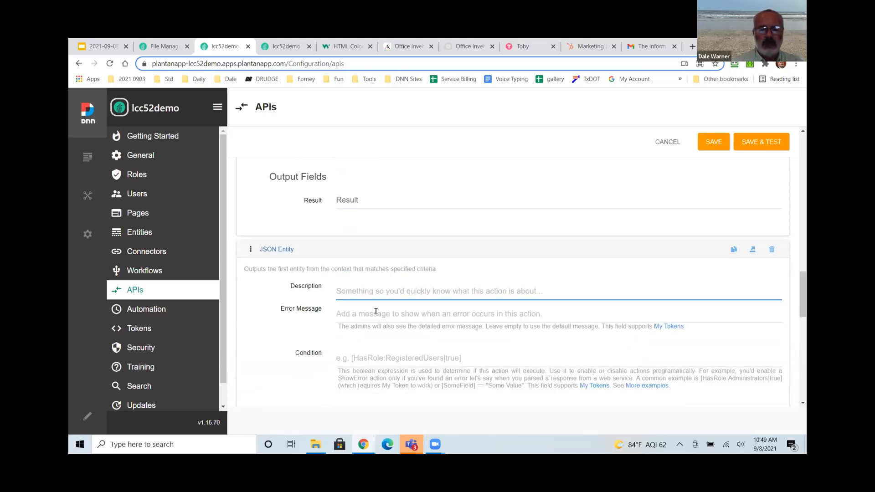
pyautogui.scroll(-2, 372, 324)
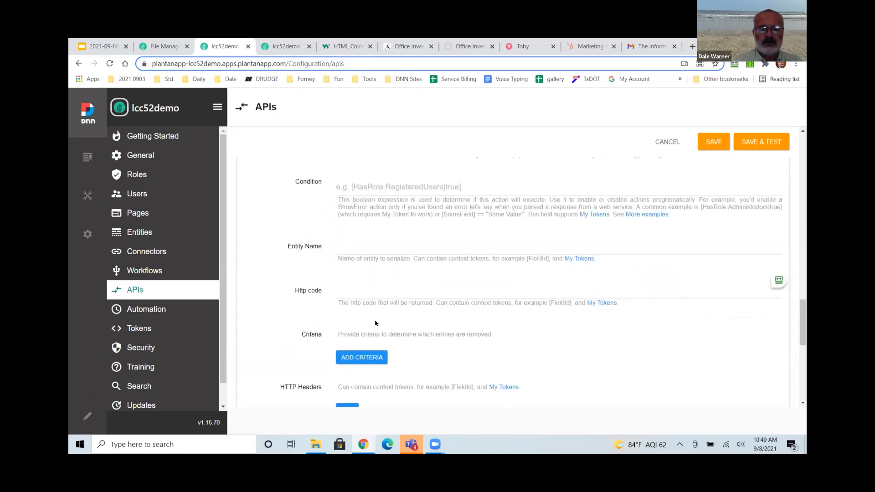
pyautogui.scroll(2, 376, 321)
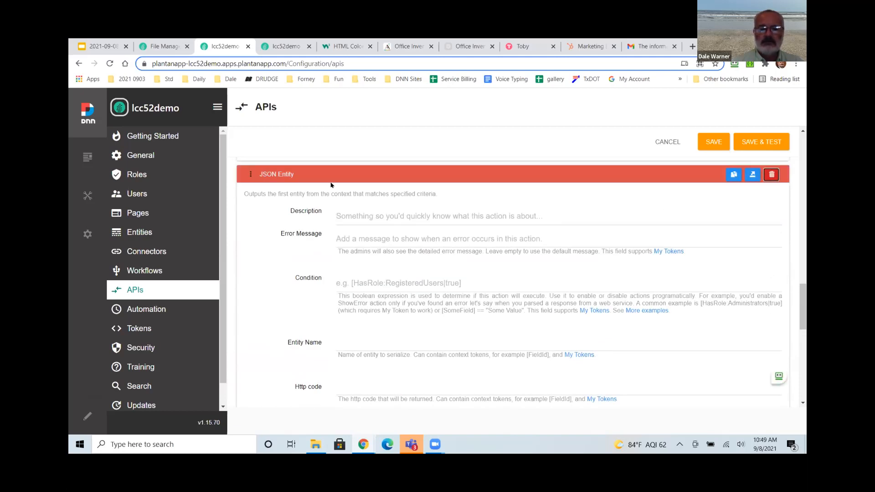
# Add a Raw Response with content {"result":"[Result]"} after JSON Entity and save the API.
pyautogui.click(279, 176)
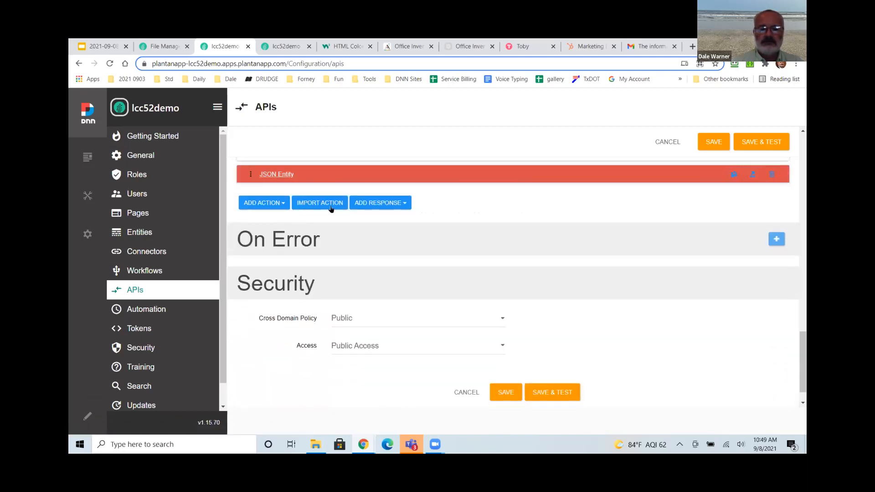
pyautogui.click(378, 203)
pyautogui.moveTo(401, 218)
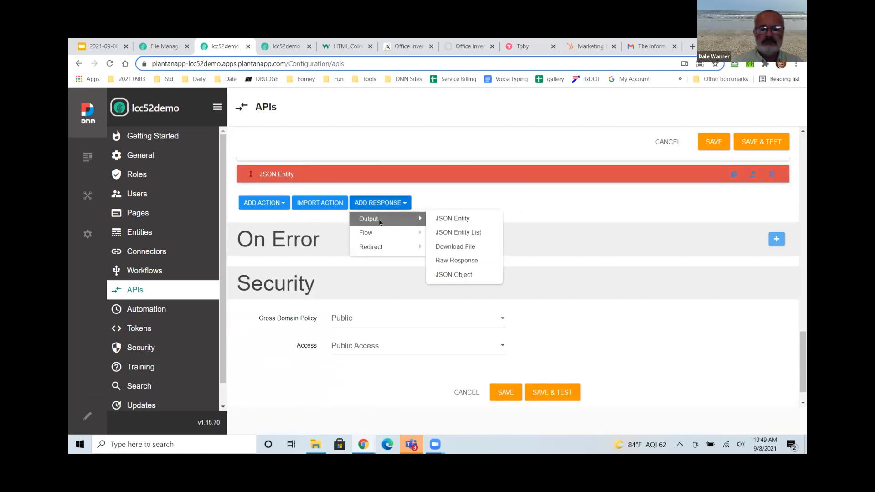
pyautogui.click(458, 260)
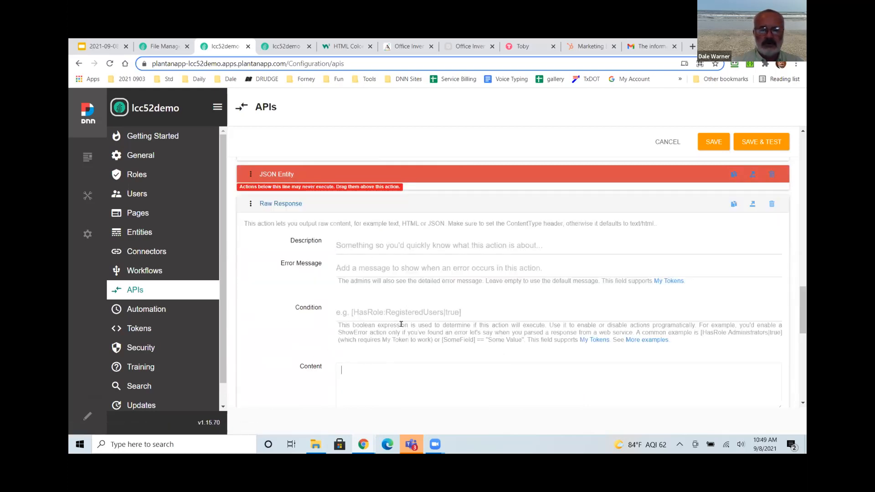
pyautogui.scroll(-2, 403, 327)
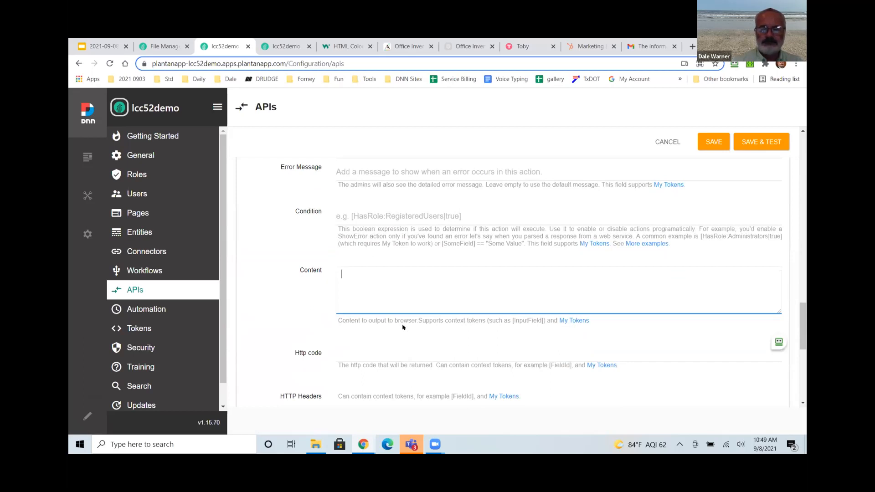
pyautogui.write('result"')
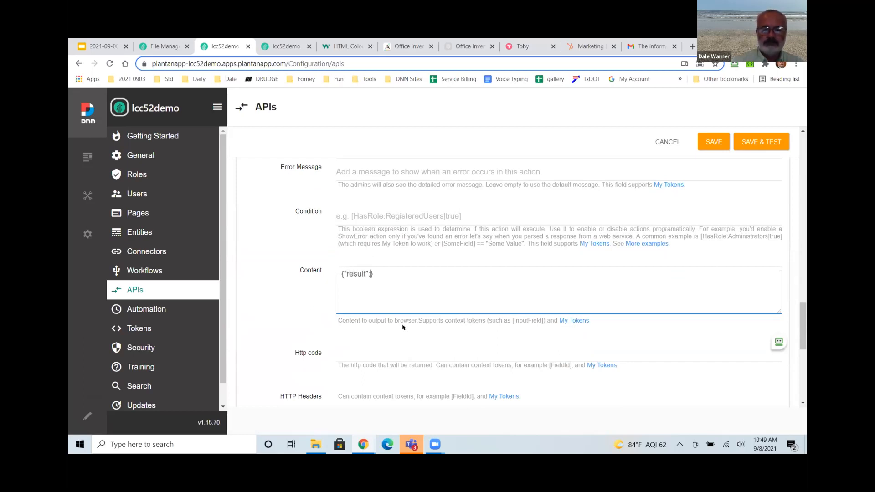
pyautogui.write(':""')
pyautogui.write('[')
pyautogui.write('Result')
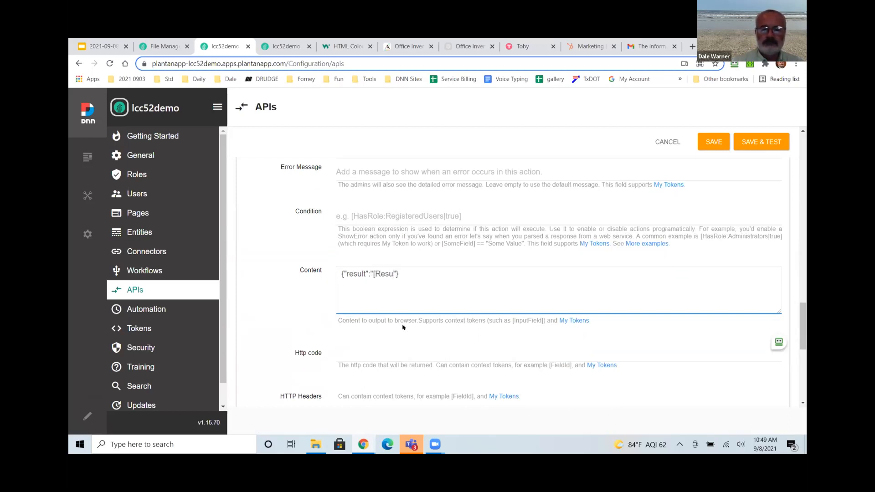
pyautogui.write(']')
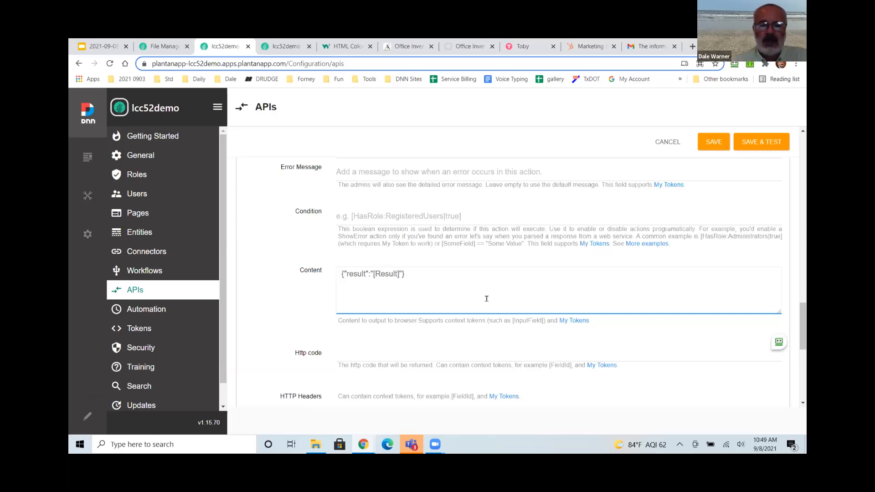
pyautogui.click(762, 145)
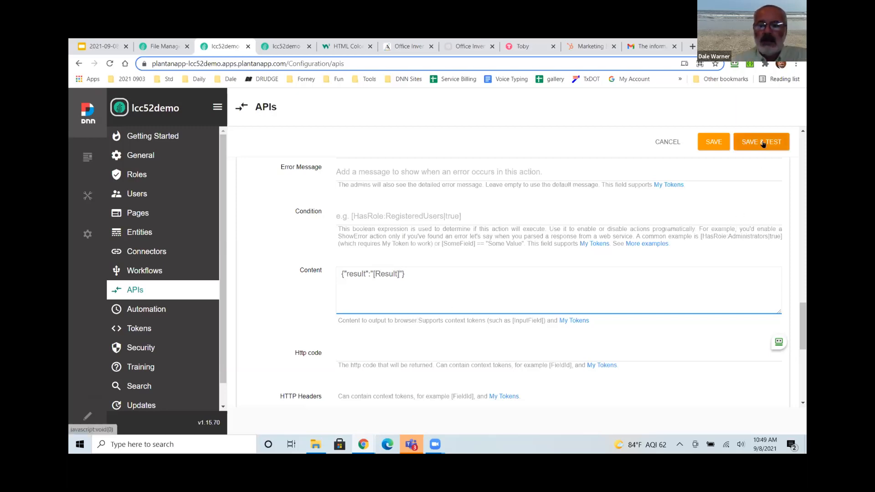
# Enter a test email address in the test form, then review the API's actions in the editor.
pyautogui.click(375, 211)
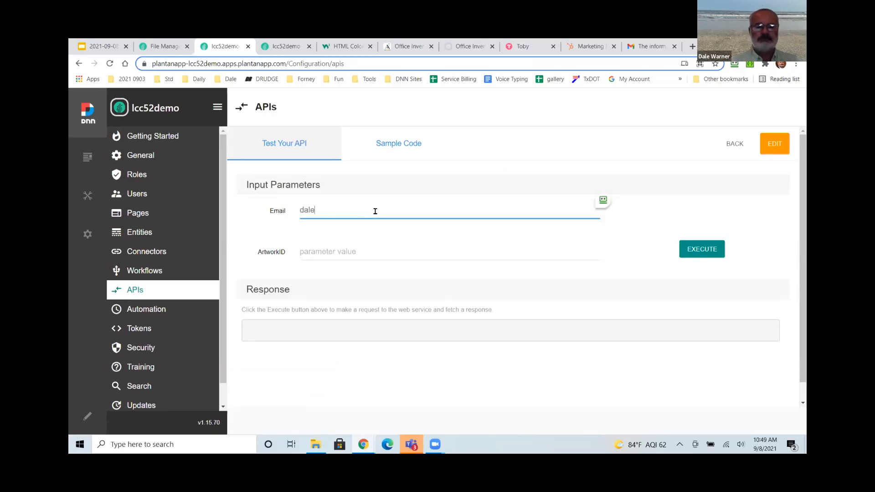
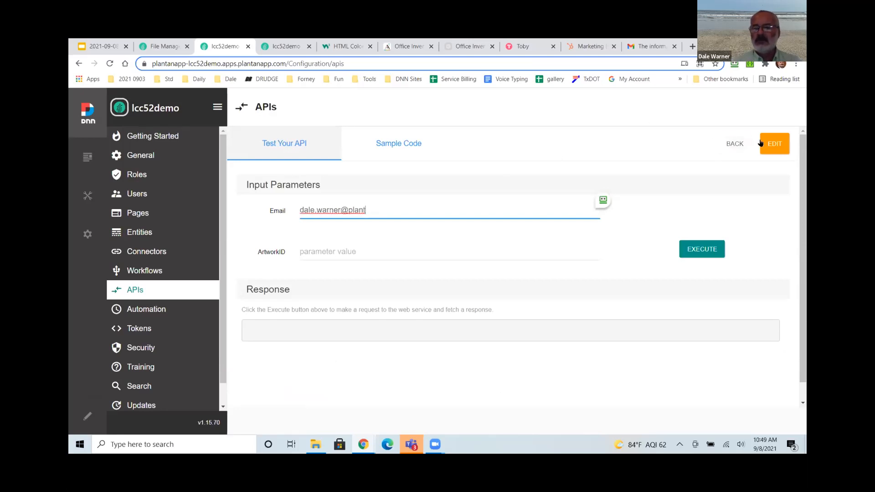
pyautogui.click(775, 144)
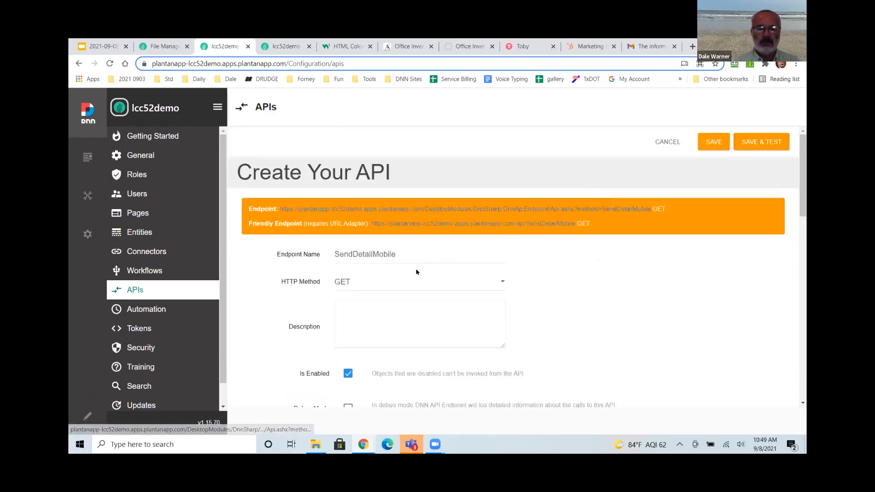
pyautogui.scroll(-15, 416, 273)
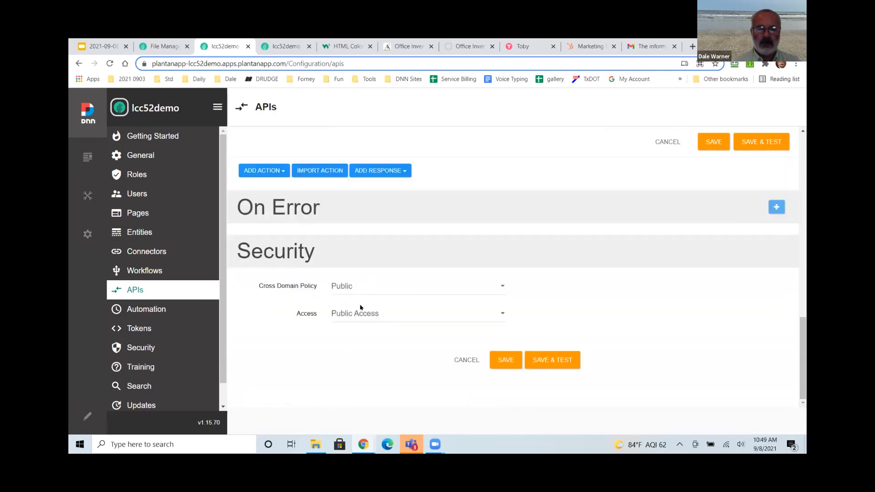
pyautogui.scroll(3, 433, 335)
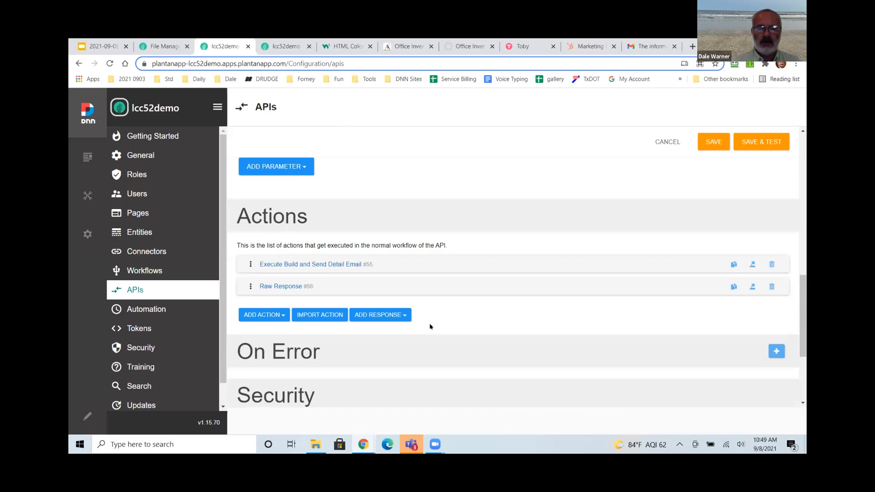
# Return to Test Your API and display the endpoint's Sample Code.
pyautogui.click(719, 145)
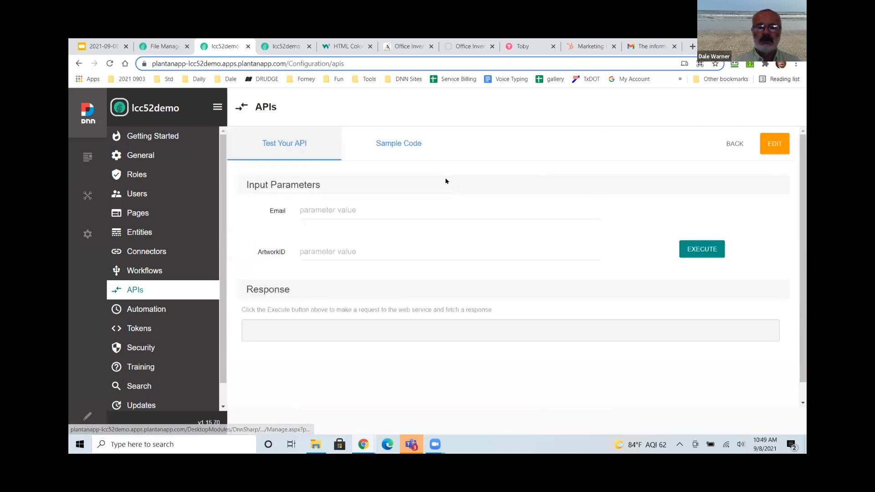
pyautogui.click(352, 211)
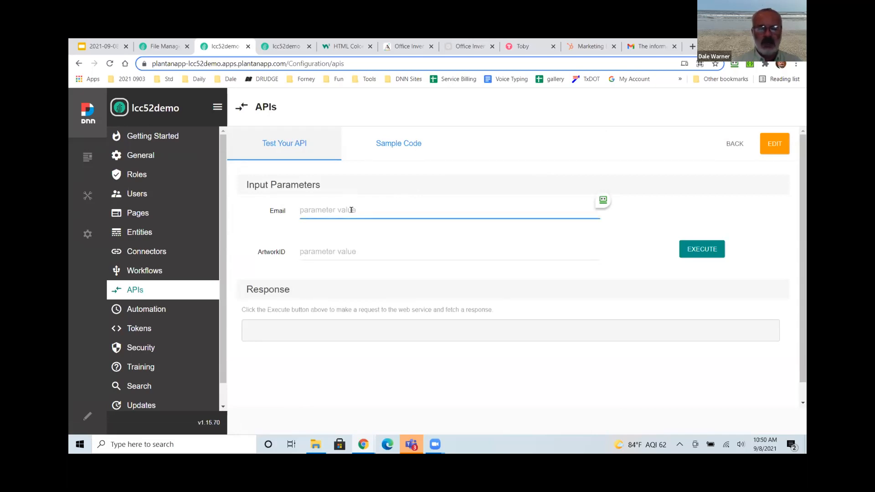
pyautogui.click(415, 143)
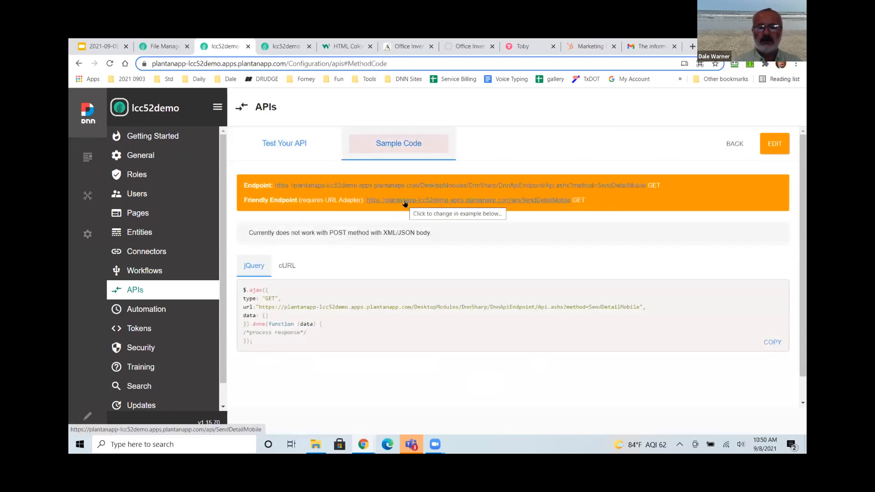
# Open the Friendly Endpoint in a new tab, copy its URL, and close that error tab.
pyautogui.rightClick(407, 201)
pyautogui.click(451, 208)
pyautogui.click(267, 46)
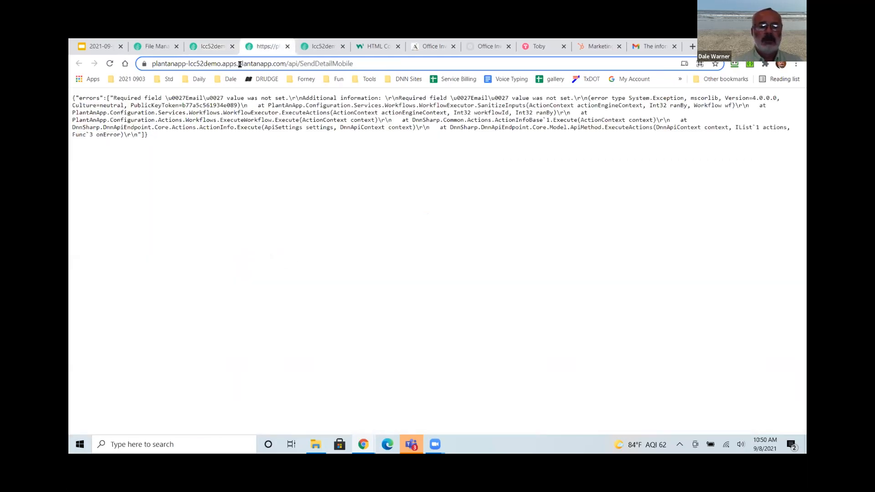
pyautogui.click(370, 64)
pyautogui.click(376, 64)
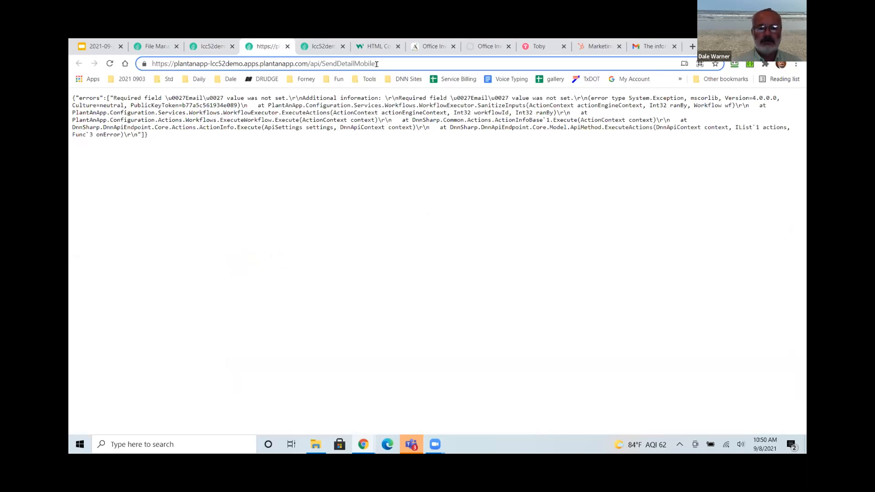
pyautogui.hotkey('ctrl', 'a')
pyautogui.hotkey('ctrl', 'c')
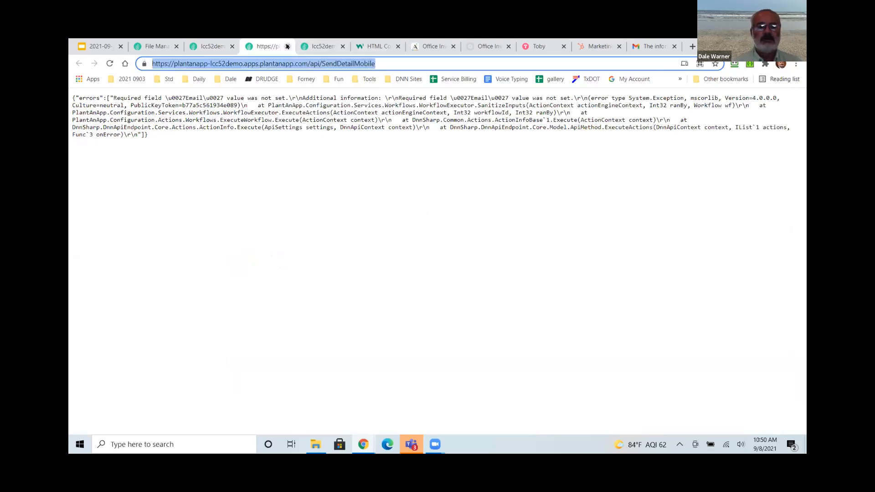
pyautogui.click(287, 46)
# Call the copied endpoint URL without parameters in a new Incognito window.
pyautogui.hotkey('ctrl', 'shift', 'n')
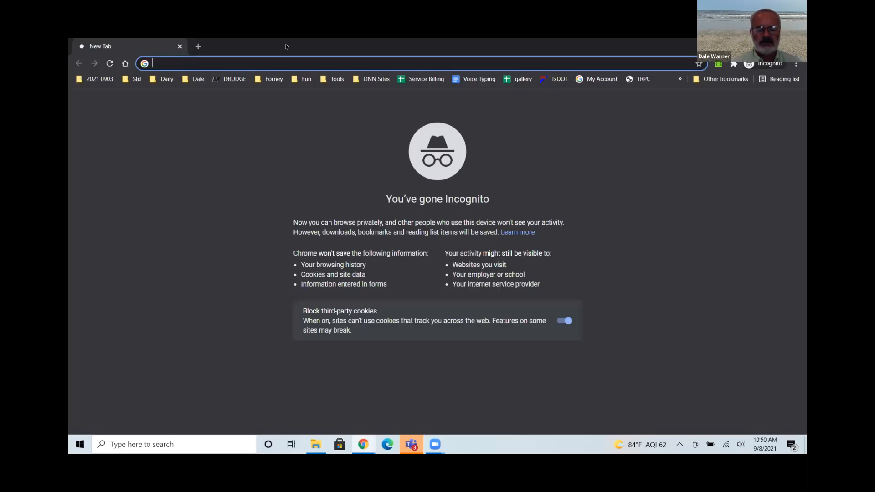
pyautogui.hotkey('ctrl', 'v')
pyautogui.press('Return')
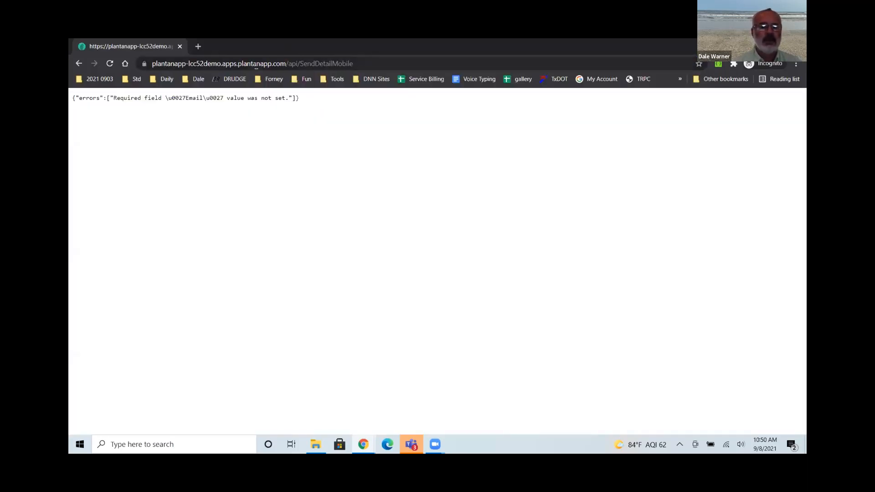
# Re-call the endpoint with the test email and artworkid=1, getting result OK, then close Incognito.
pyautogui.click(331, 63)
pyautogui.click(371, 64)
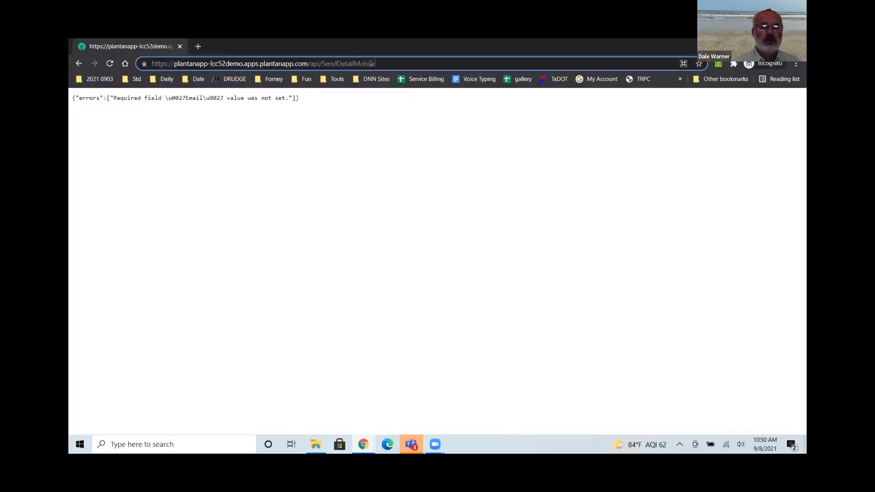
pyautogui.write('?')
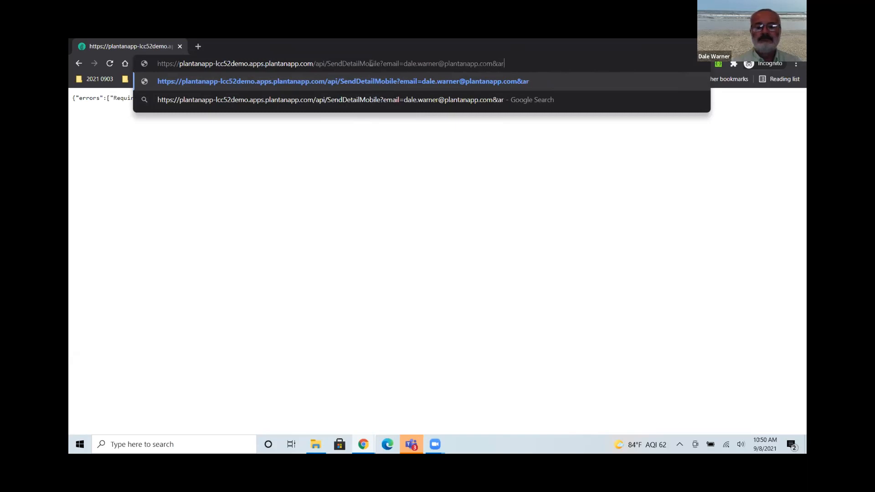
pyautogui.write('tworkid=1')
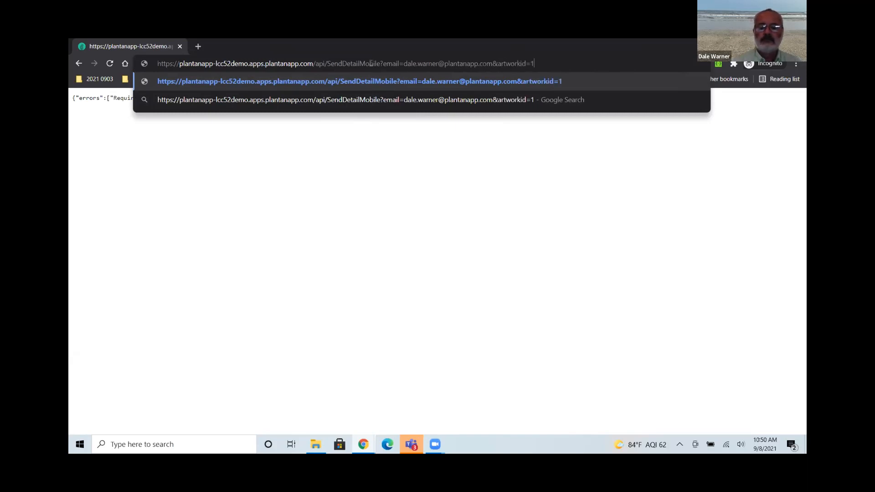
pyautogui.press('Return')
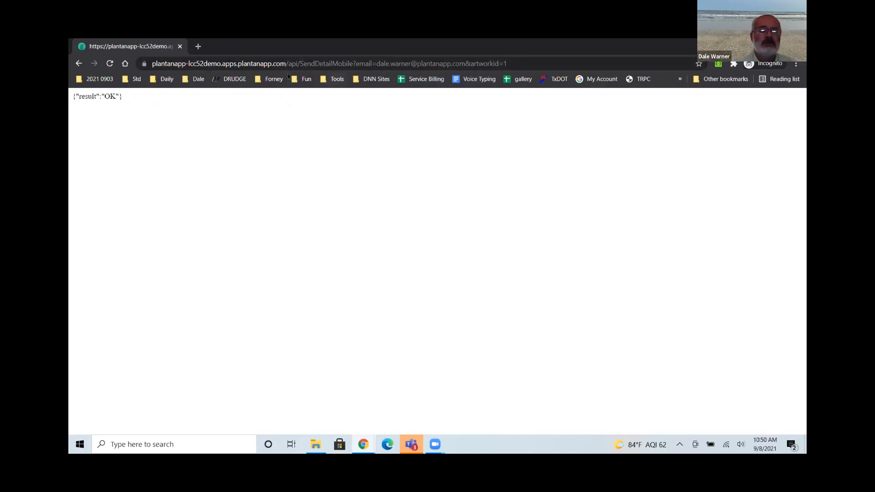
pyautogui.click(179, 48)
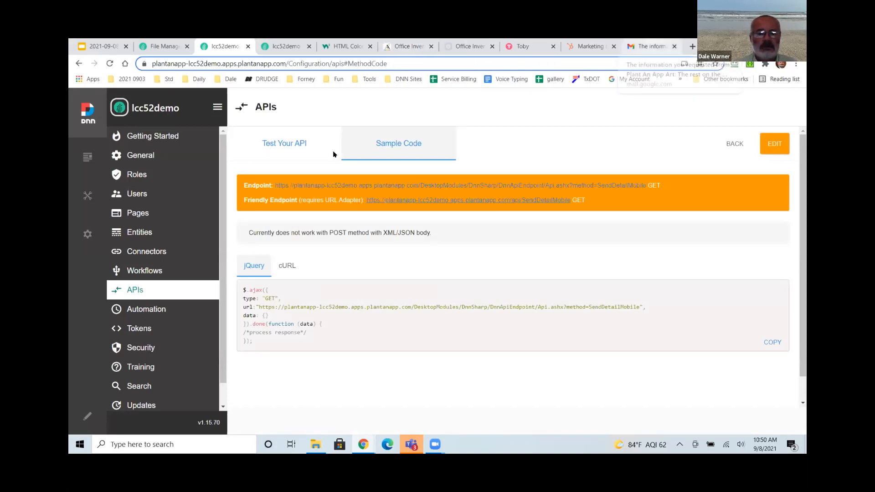
# Return to the Gmail inbox and refresh it to see the new Plant An App Art emails.
pyautogui.click(651, 46)
pyautogui.click(204, 131)
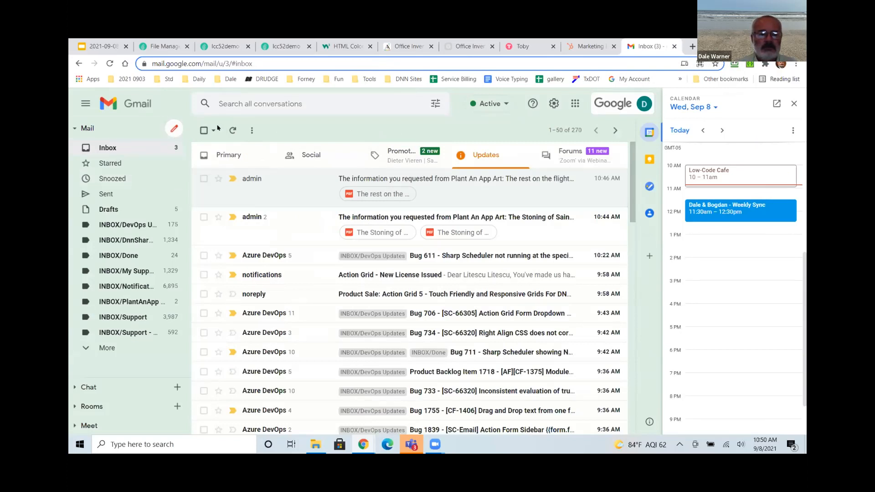
pyautogui.click(232, 131)
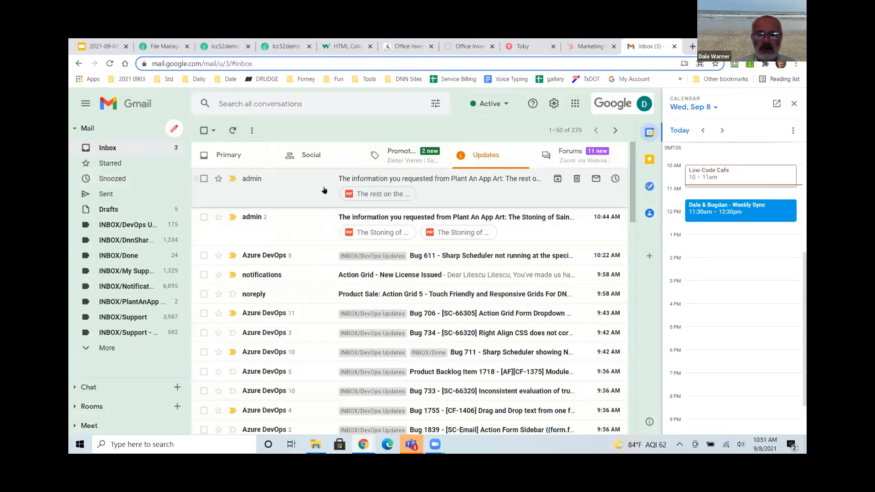
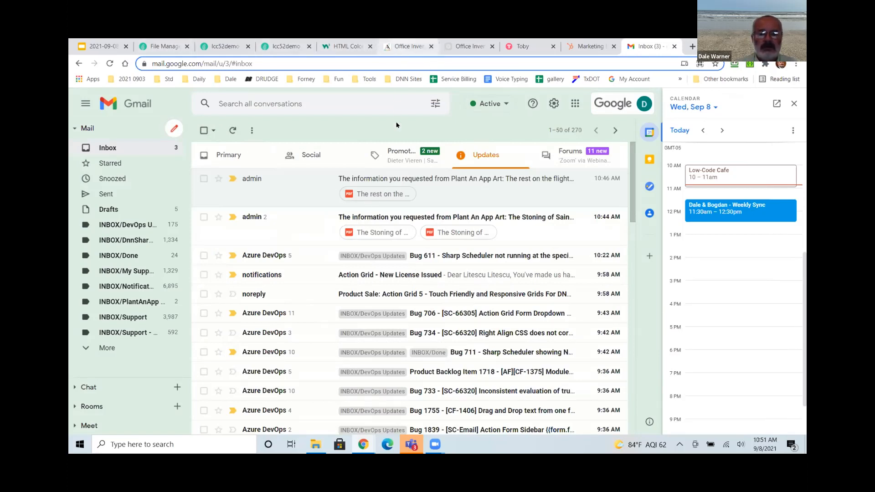
# Switch from Gmail to the Adalo editor for the Office Inventory app.
pyautogui.click(404, 47)
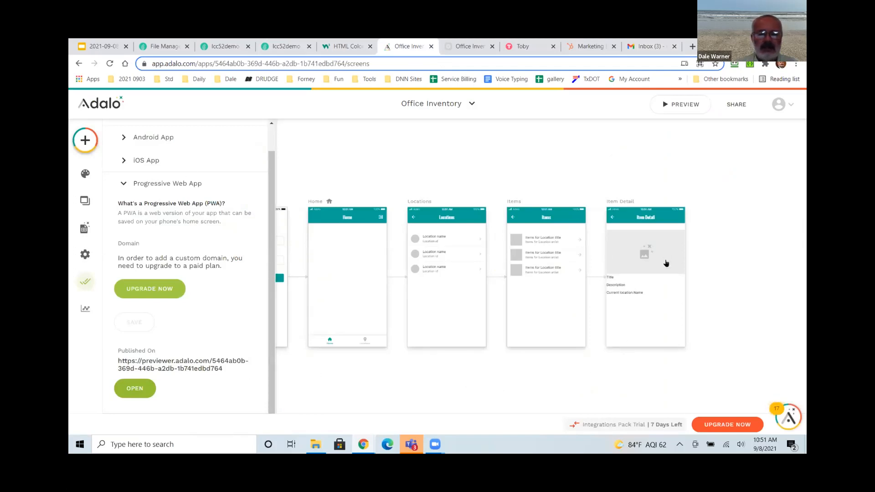
# Close the Publish panel and pick a Button component to add to the Item Detail screen.
pyautogui.click(637, 304)
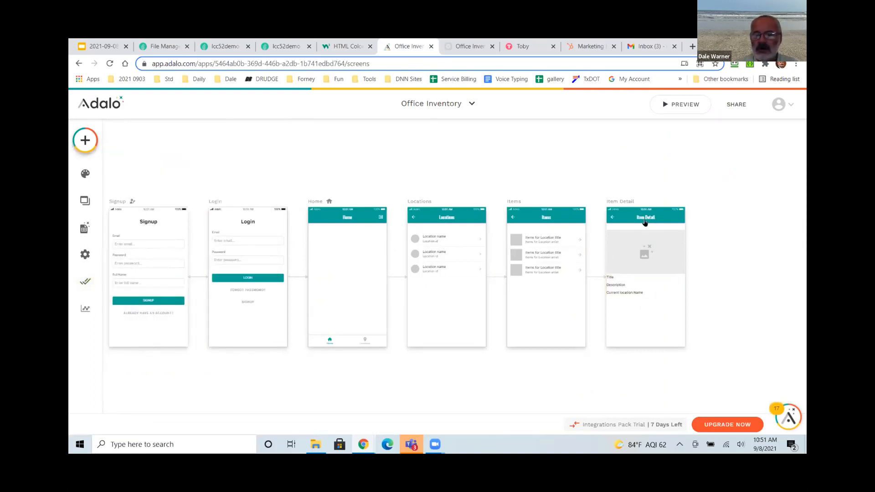
pyautogui.click(85, 140)
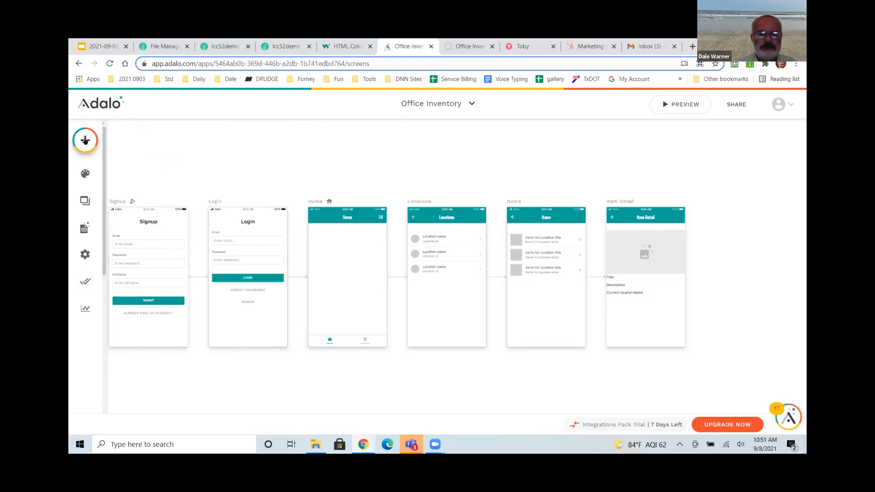
pyautogui.click(85, 141)
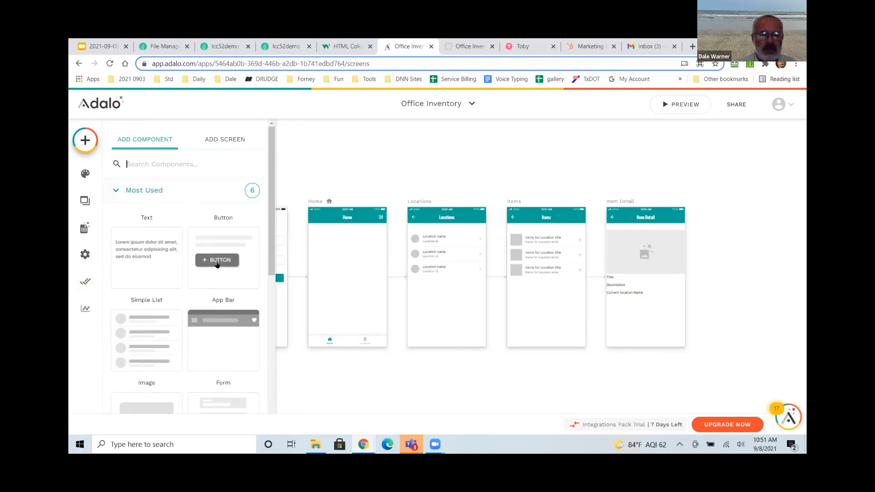
pyautogui.click(217, 264)
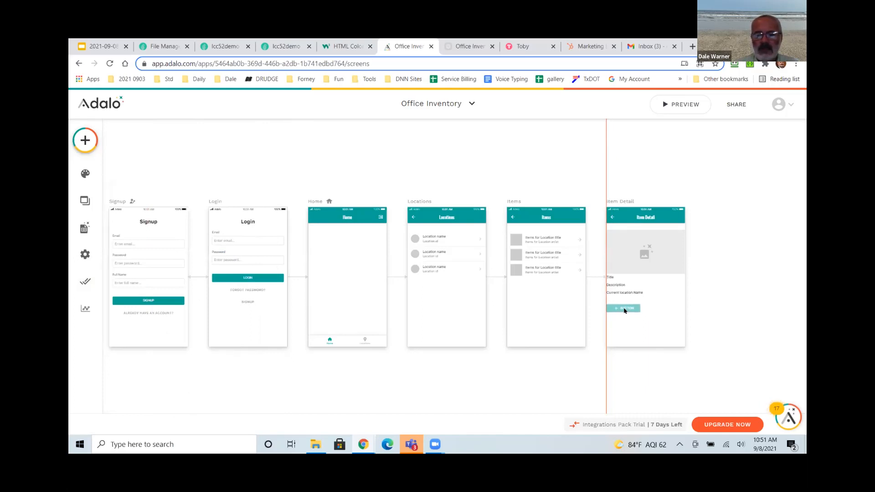
# Drop the button on Item Detail and rename it from Button 2 to Send Detail.
pyautogui.click(610, 317)
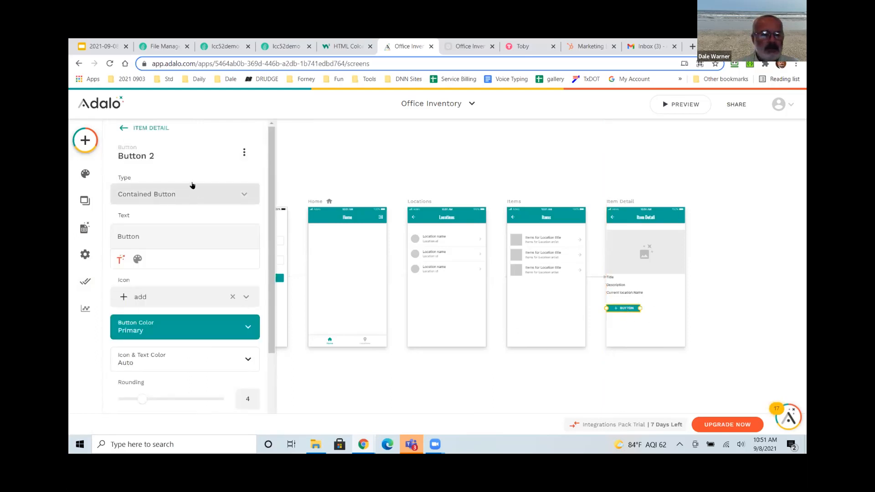
pyautogui.click(163, 154)
pyautogui.moveTo(161, 193); pyautogui.dragTo(101, 198)
pyautogui.write('Send Detail')
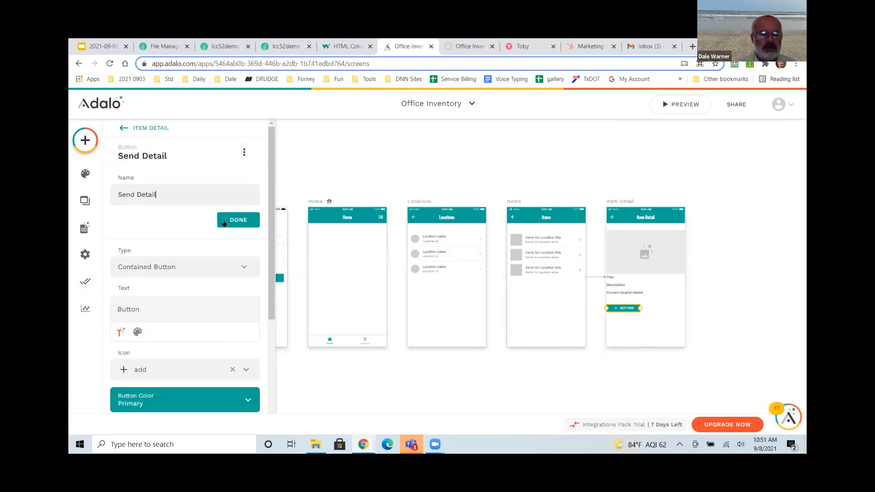
pyautogui.click(224, 222)
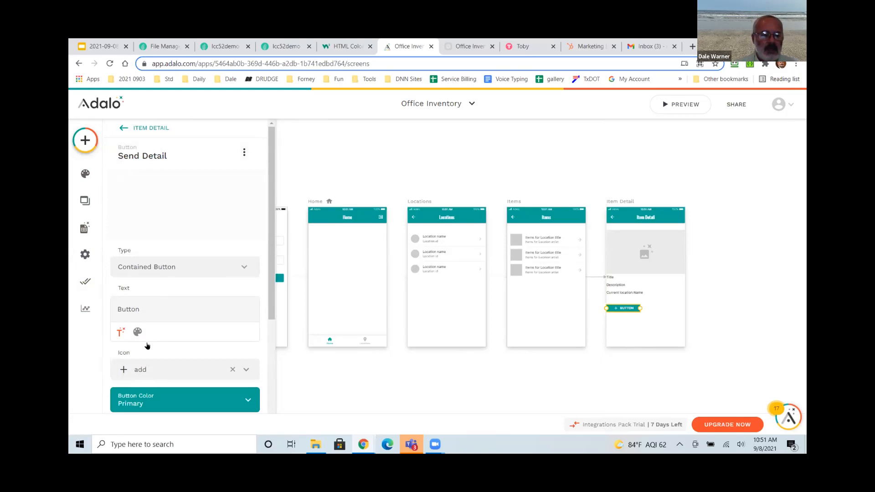
# Change the button's label text to Send Detail and start adding a click action.
pyautogui.click(129, 236)
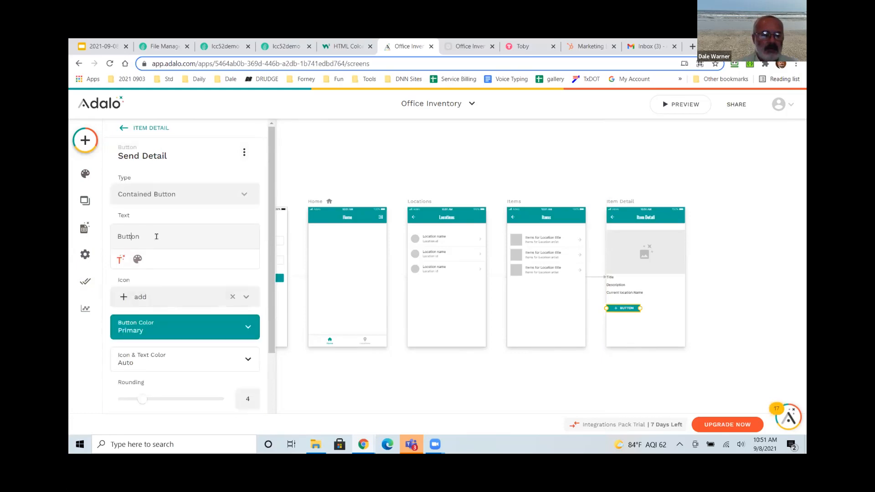
pyautogui.click(121, 236)
pyautogui.press('Delete')
pyautogui.press('Delete')
pyautogui.press('Delete')
pyautogui.press('Delete')
pyautogui.press('Delete')
pyautogui.press('Delete')
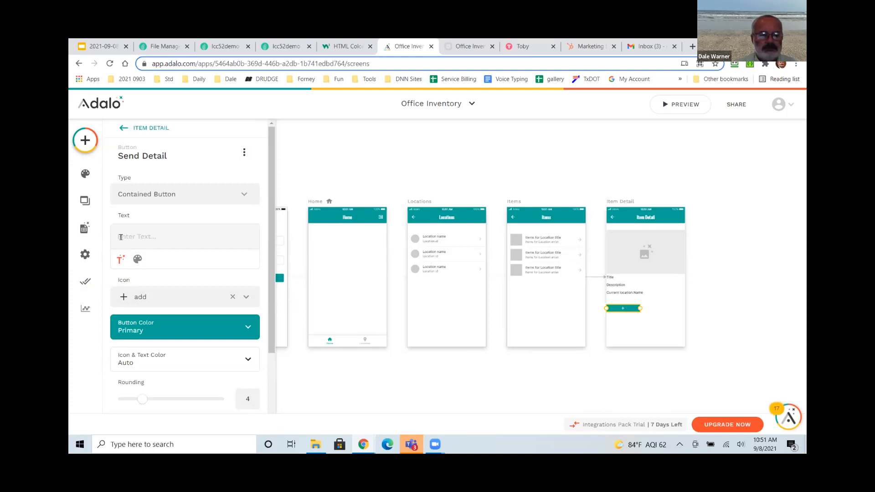
pyautogui.write('Send Detail')
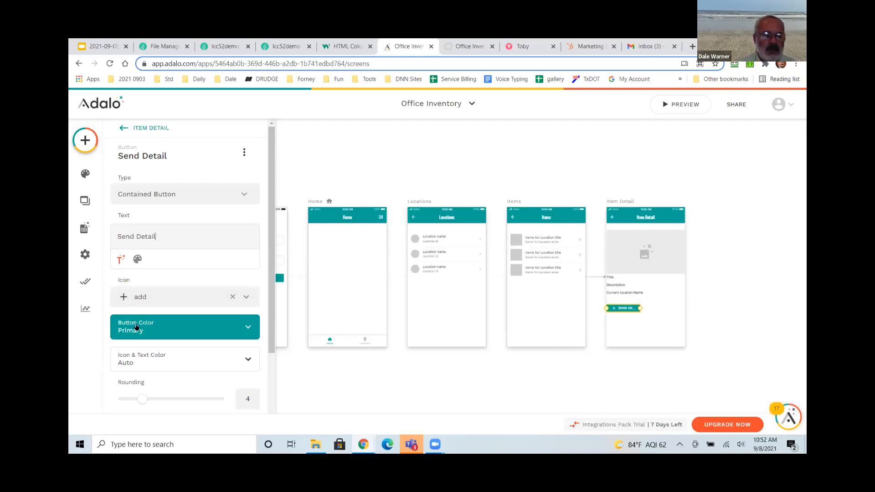
pyautogui.scroll(-1, 267, 388)
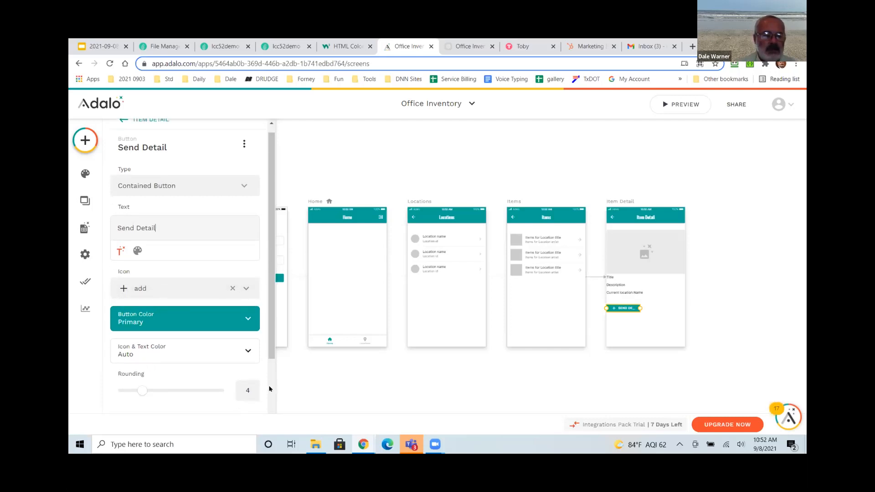
pyautogui.scroll(-2, 255, 383)
pyautogui.click(157, 403)
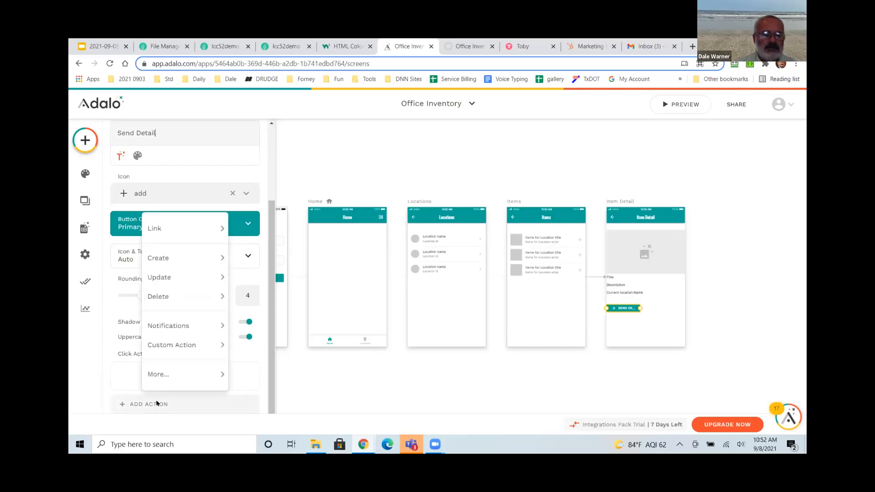
# Create a new Create-type custom action named SendDetailMobile and continue to its API request.
pyautogui.moveTo(172, 272)
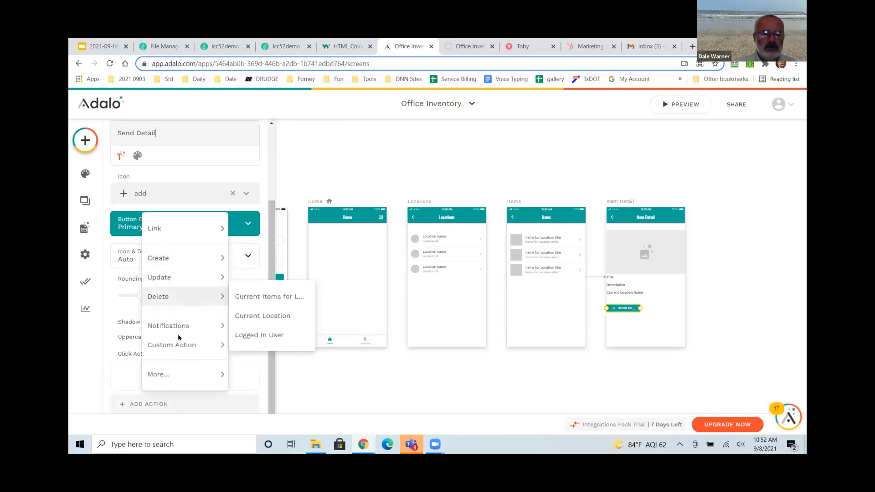
pyautogui.moveTo(183, 344)
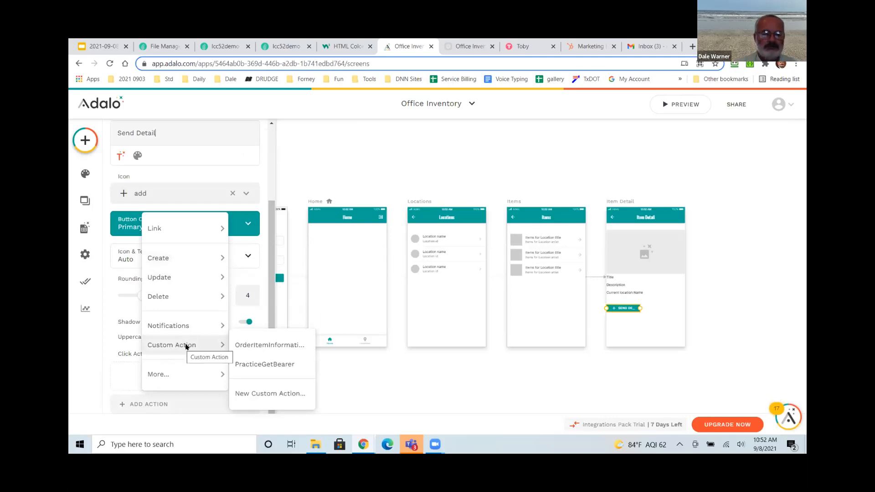
pyautogui.click(274, 394)
pyautogui.click(342, 244)
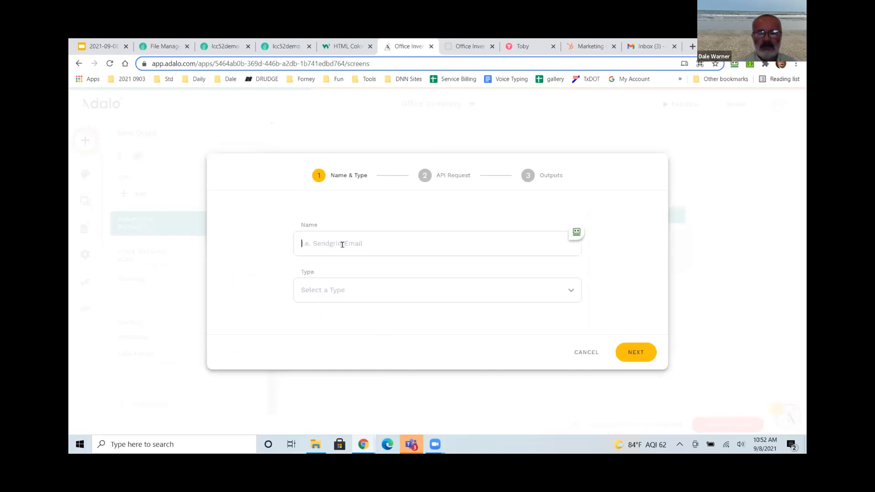
pyautogui.write('S')
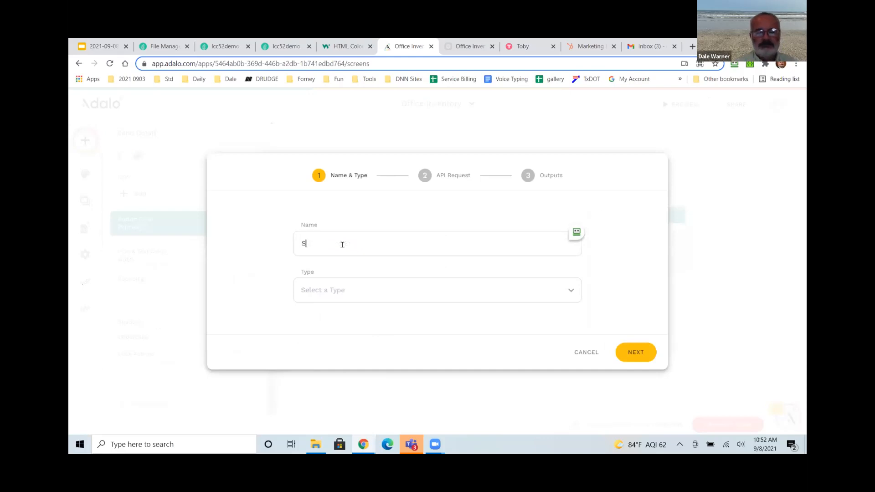
pyautogui.write('enDe')
pyautogui.write('DetailMov')
pyautogui.click(342, 291)
pyautogui.click(322, 209)
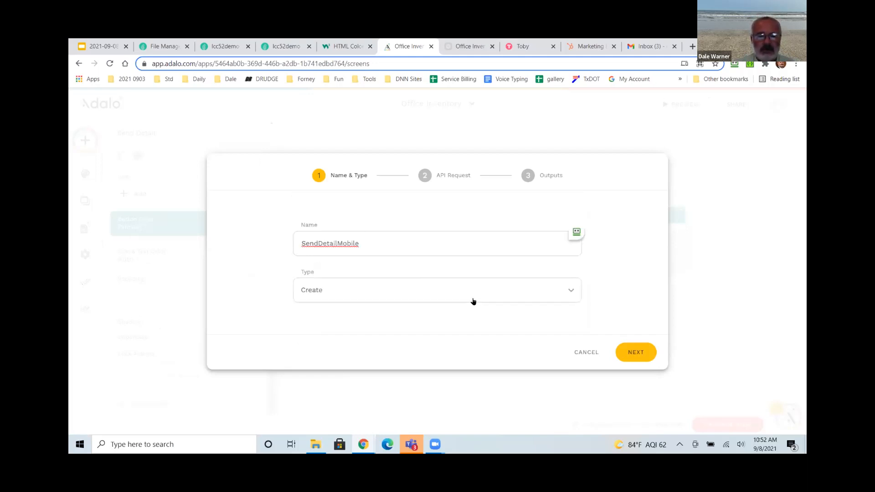
pyautogui.click(634, 353)
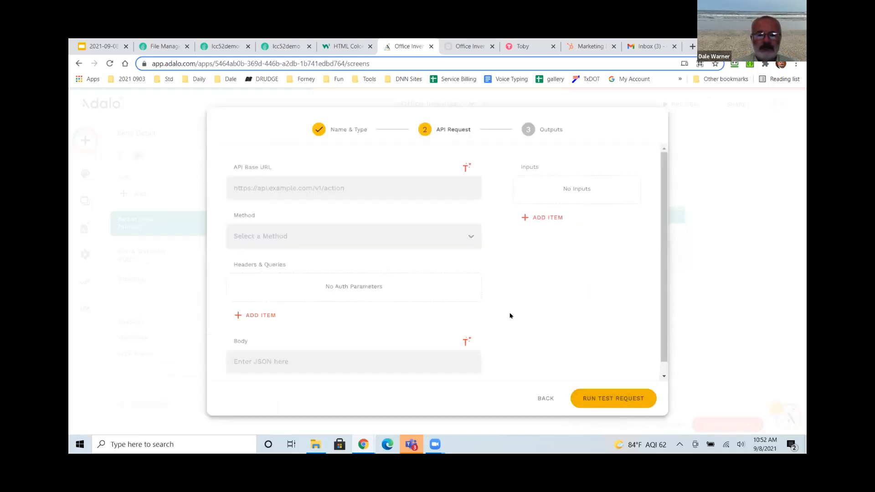
# Paste the SendDetailMobile endpoint as the API base URL and set the method to GET.
pyautogui.click(330, 187)
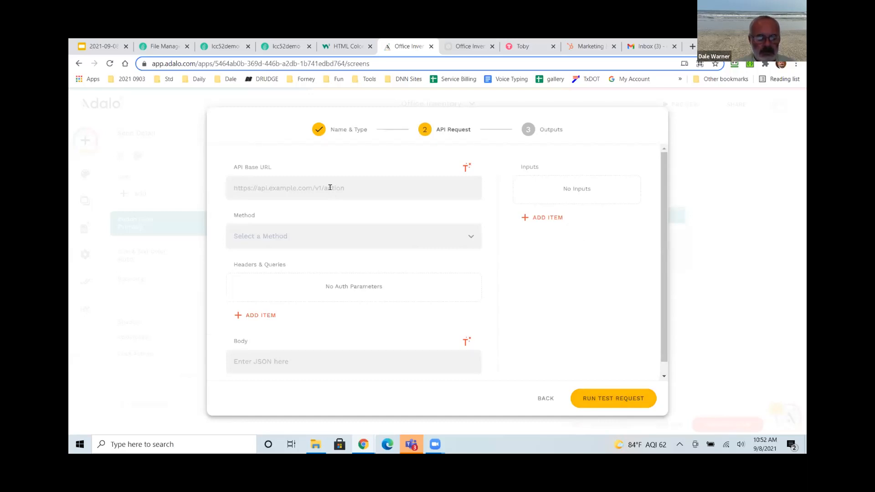
pyautogui.press('super+v')
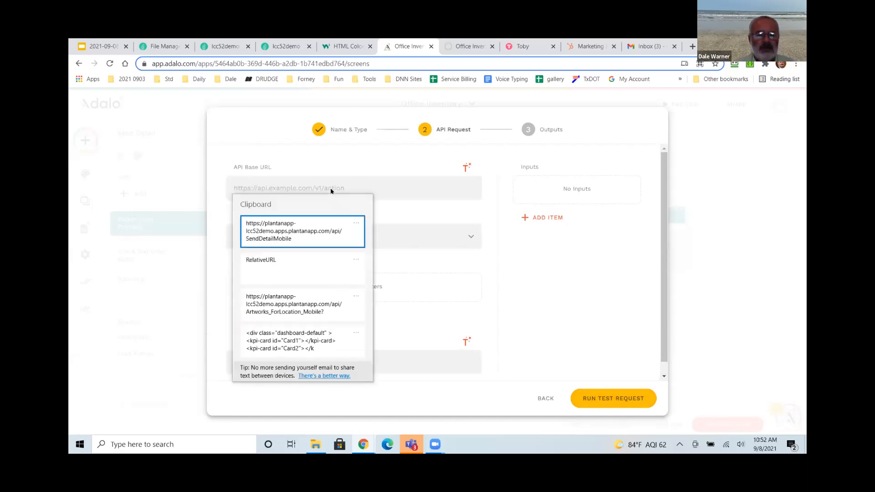
pyautogui.click(319, 235)
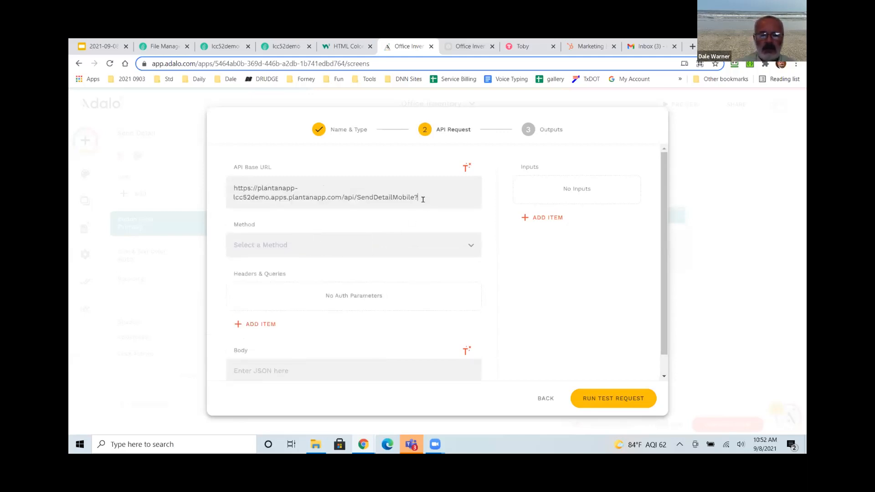
pyautogui.click(472, 243)
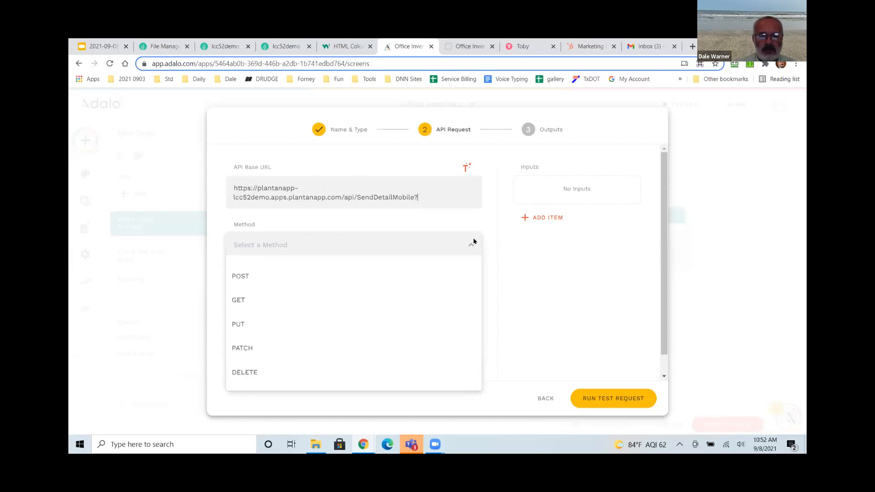
pyautogui.click(251, 298)
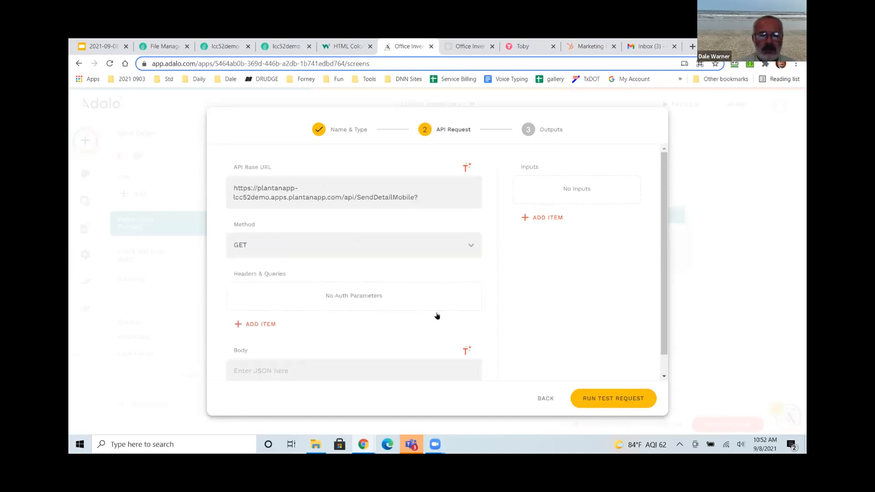
# Add a text input named Emaill, using the test email address as its example.
pyautogui.click(563, 218)
pyautogui.click(572, 250)
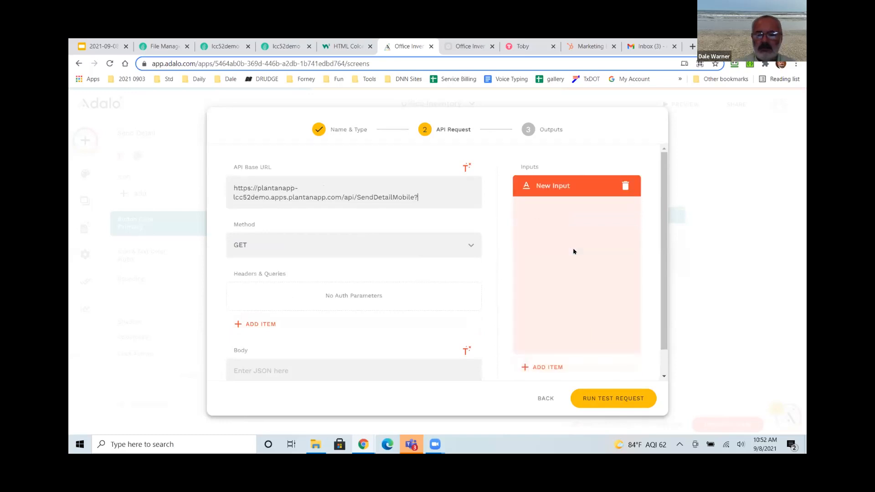
pyautogui.moveTo(570, 268); pyautogui.dragTo(511, 269)
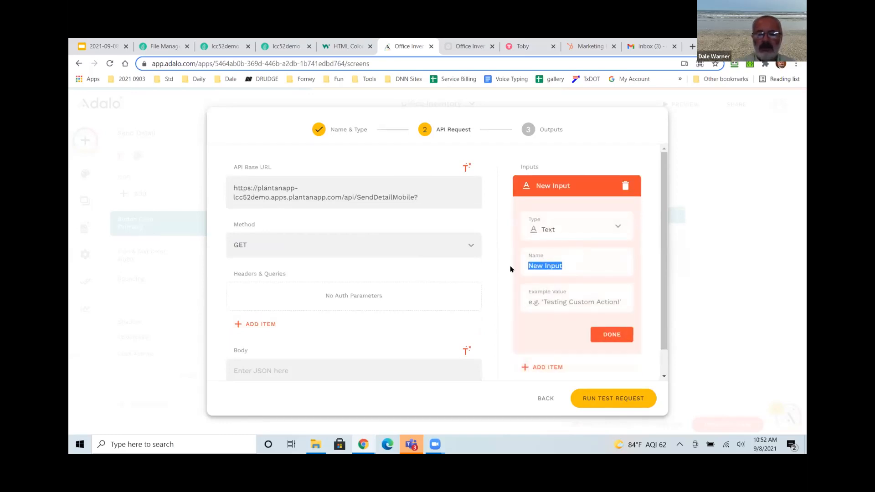
pyautogui.write('Emaill')
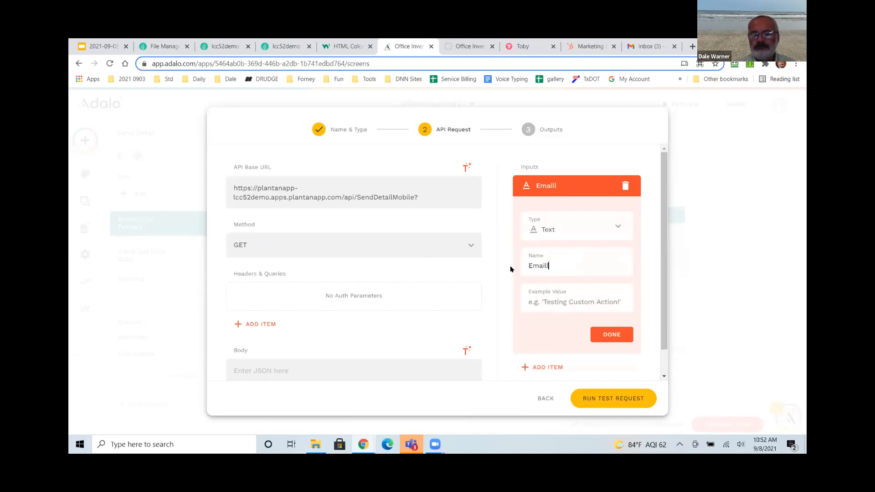
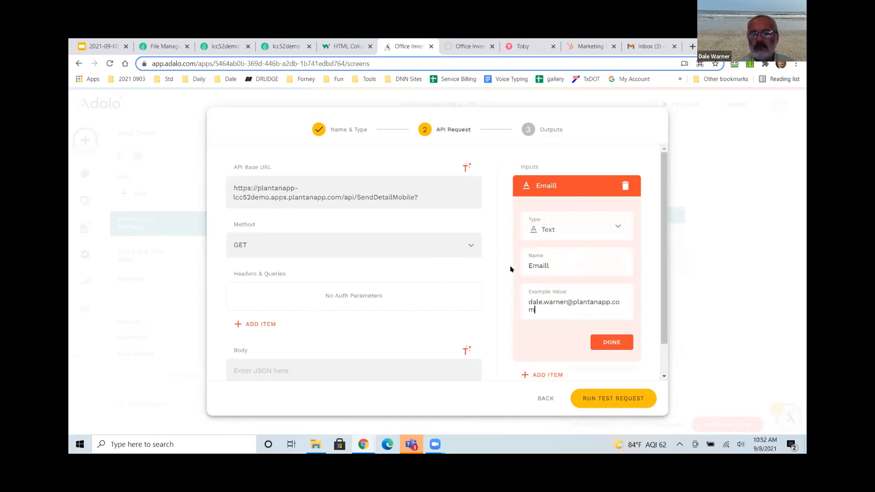
pyautogui.click(599, 345)
# Add a second text input named ArtworkID with example value 1.
pyautogui.click(545, 210)
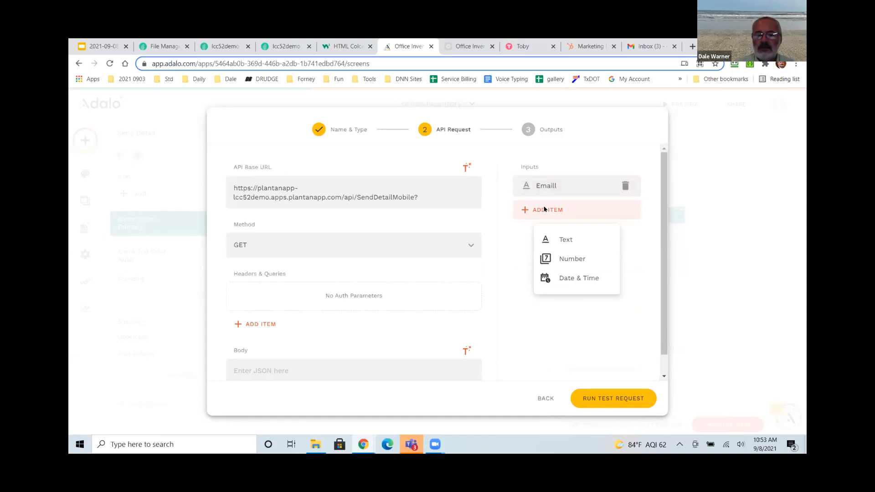
pyautogui.click(567, 242)
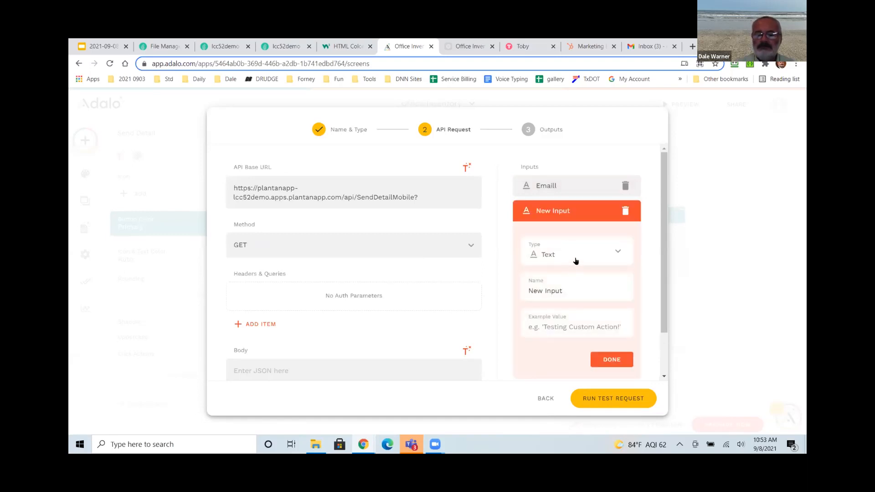
pyautogui.moveTo(569, 287); pyautogui.dragTo(512, 292)
pyautogui.write('Artow')
pyautogui.press('BackSpace')
pyautogui.press('BackSpace')
pyautogui.write('workID')
pyautogui.click(560, 325)
pyautogui.write('11')
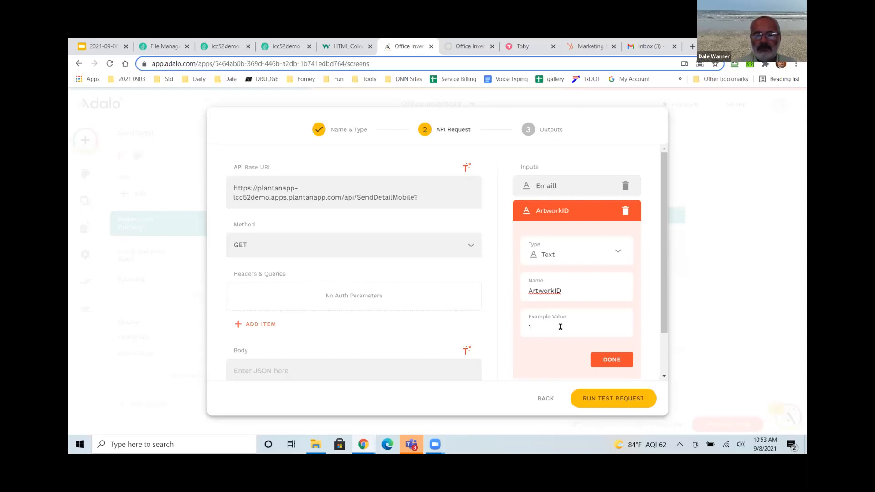
pyautogui.click(608, 359)
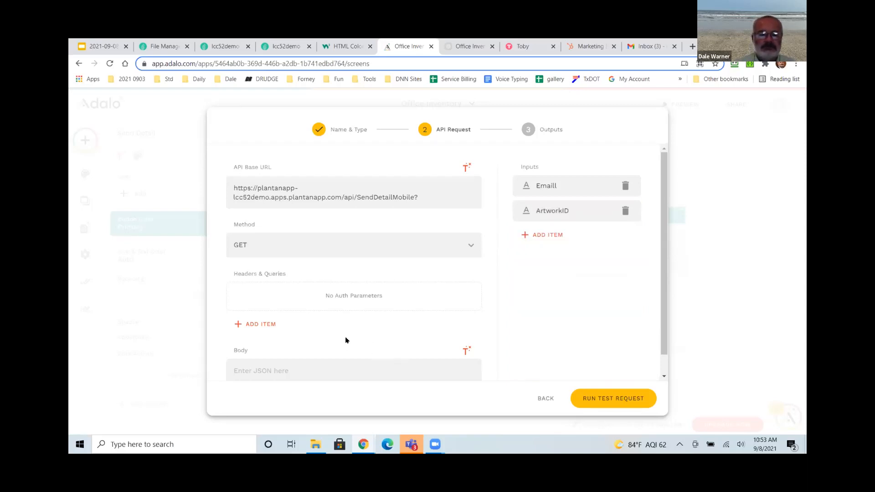
pyautogui.scroll(-1, 269, 343)
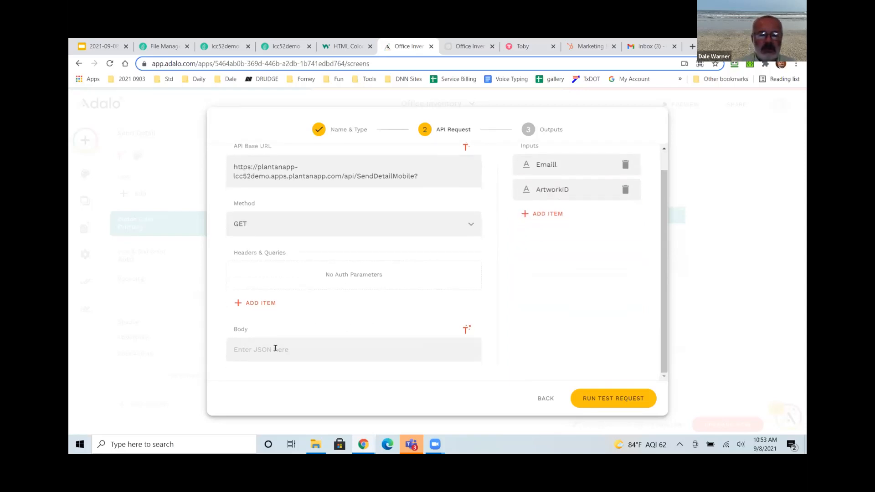
# Rename the Emaill input to Email and add an Email query parameter filled from it.
pyautogui.click(255, 303)
pyautogui.click(334, 278)
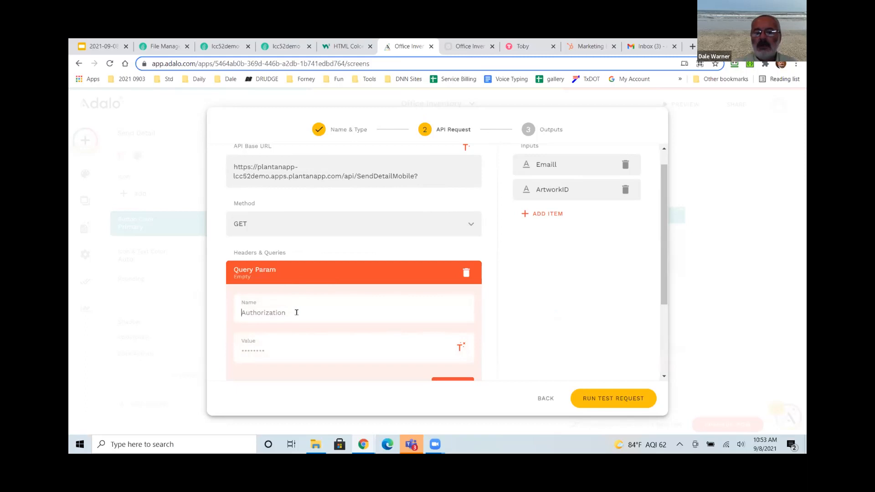
pyautogui.click(297, 312)
pyautogui.write('Email')
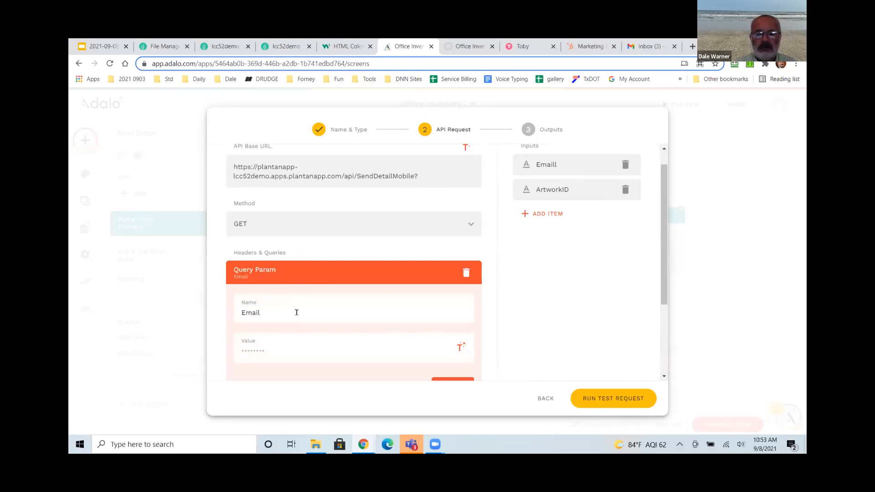
pyautogui.click(562, 165)
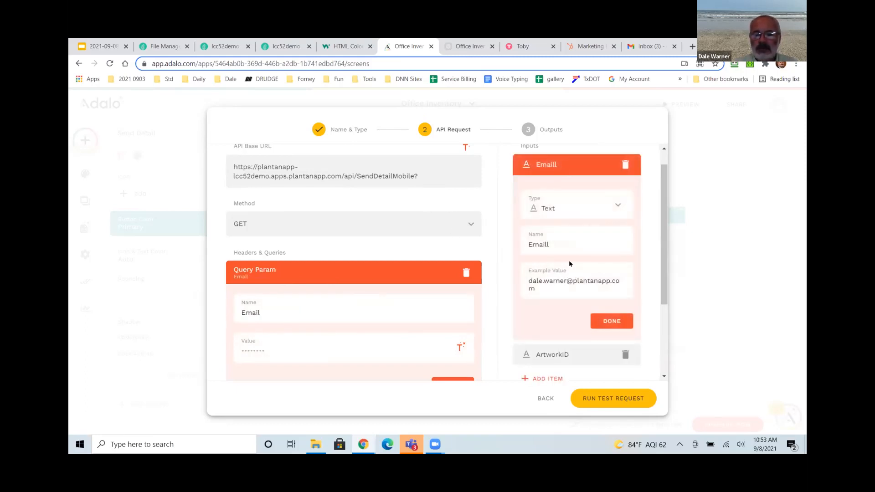
pyautogui.press('BackSpace')
pyautogui.click(609, 321)
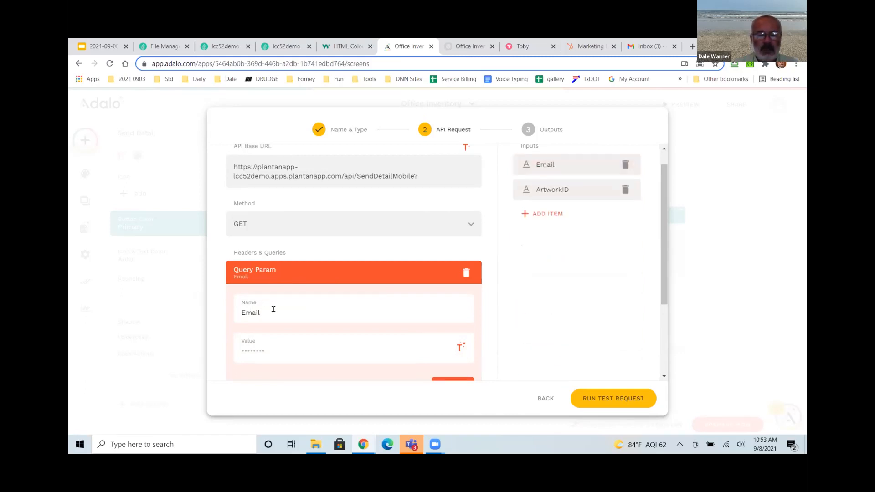
pyautogui.click(462, 348)
pyautogui.click(417, 299)
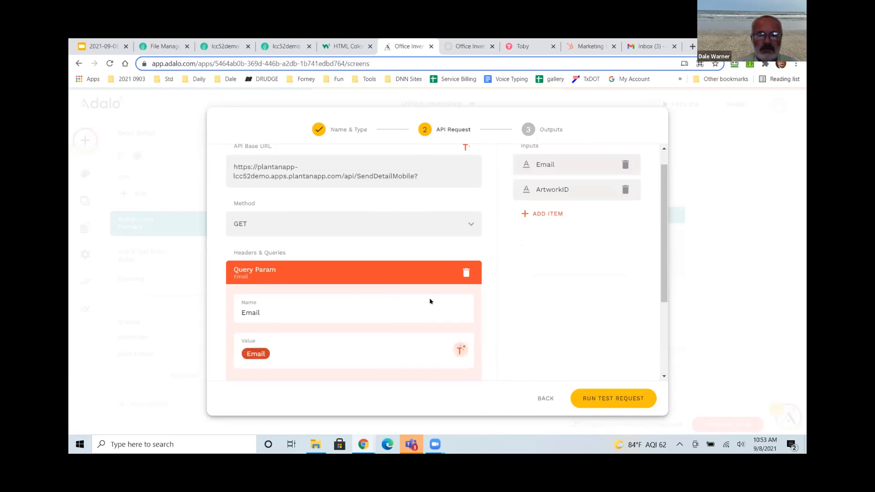
pyautogui.scroll(-3, 354, 306)
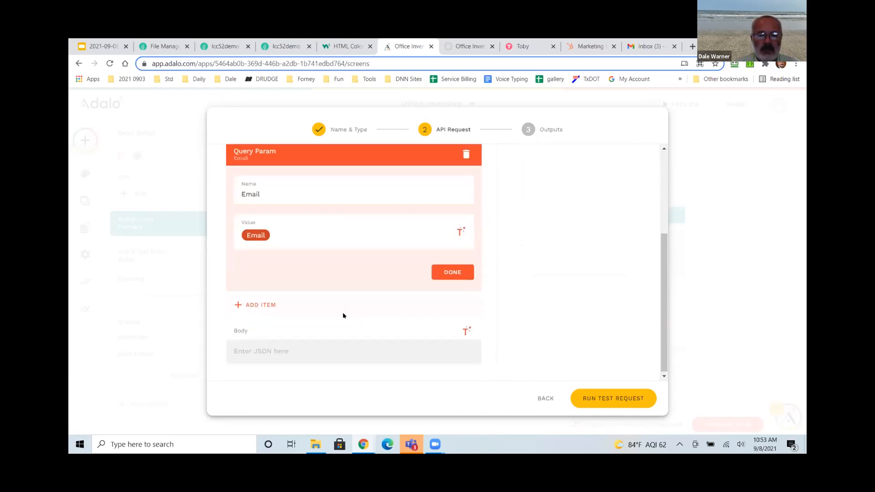
pyautogui.click(449, 272)
# Add an ArtworkID query parameter filled from the ArtworkID input, then test the request.
pyautogui.click(264, 303)
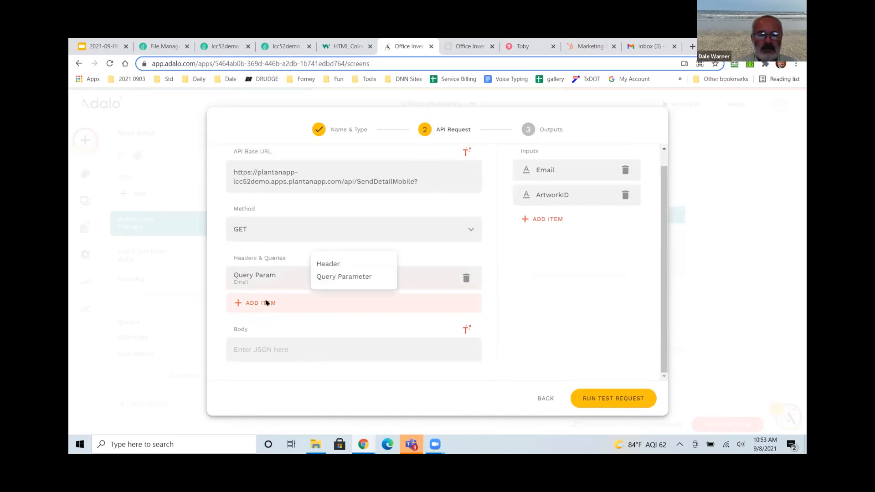
pyautogui.click(333, 276)
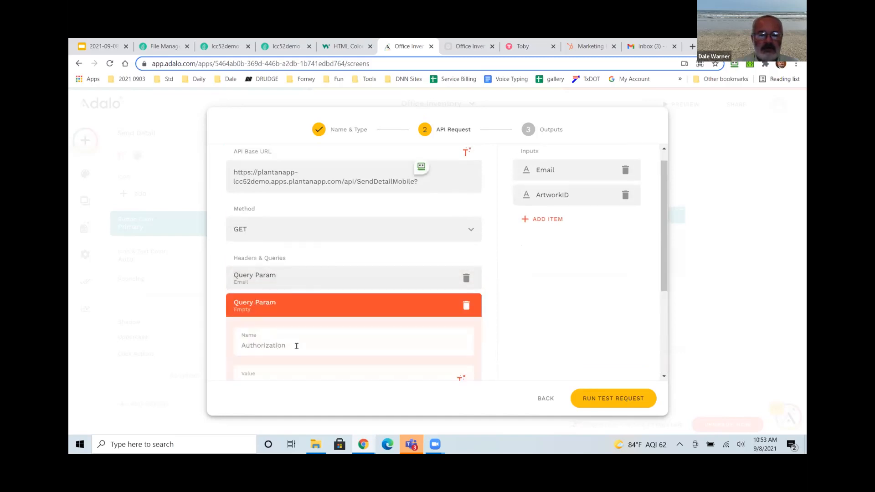
pyautogui.write('ArtworkID')
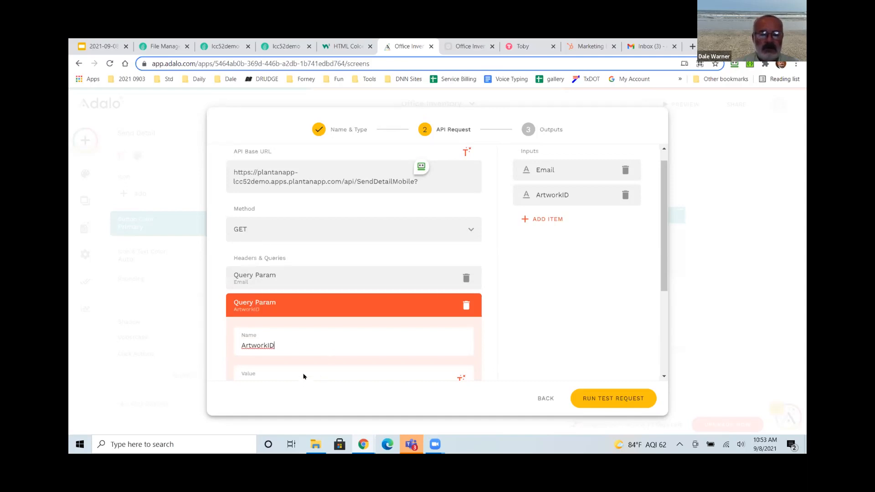
pyautogui.click(460, 378)
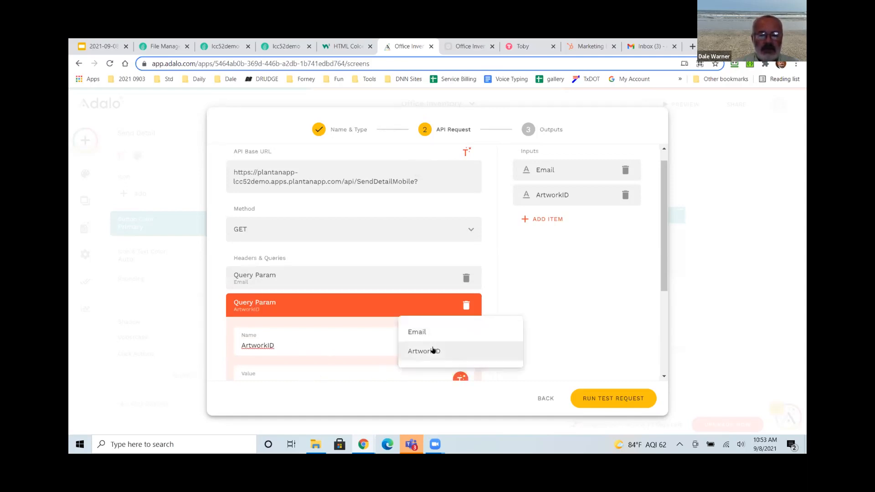
pyautogui.click(433, 350)
pyautogui.scroll(-3, 286, 341)
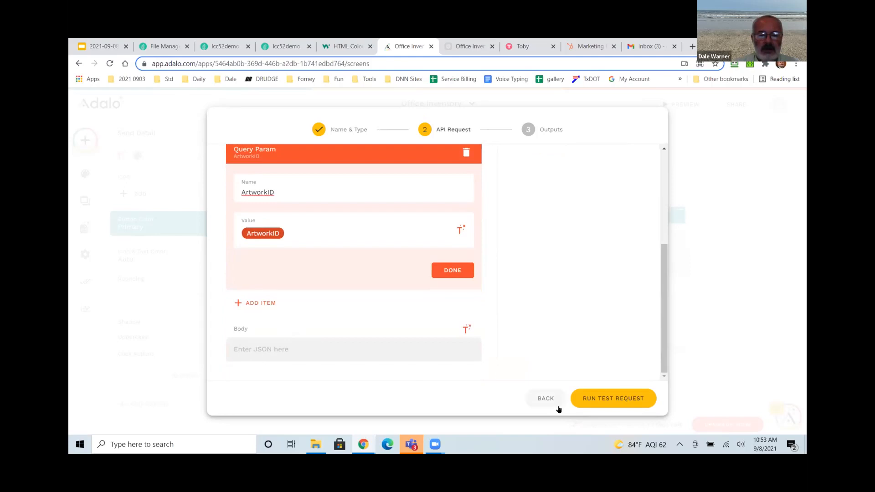
pyautogui.click(465, 276)
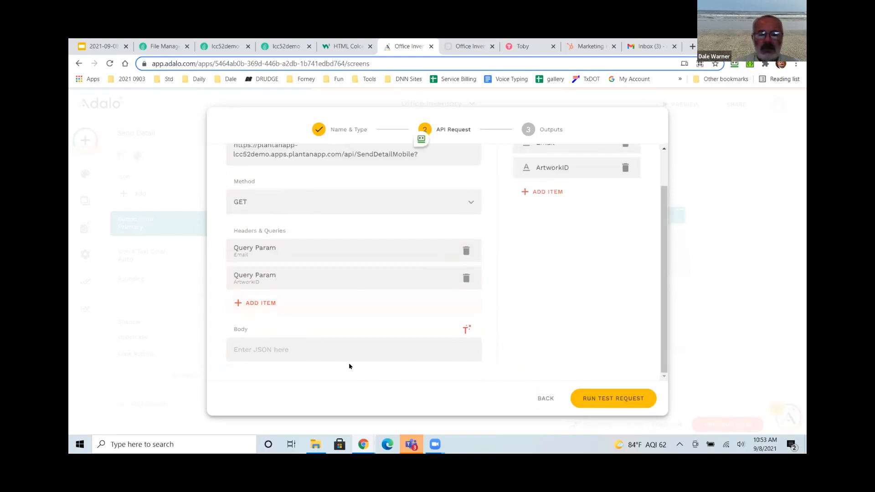
pyautogui.scroll(1, 588, 295)
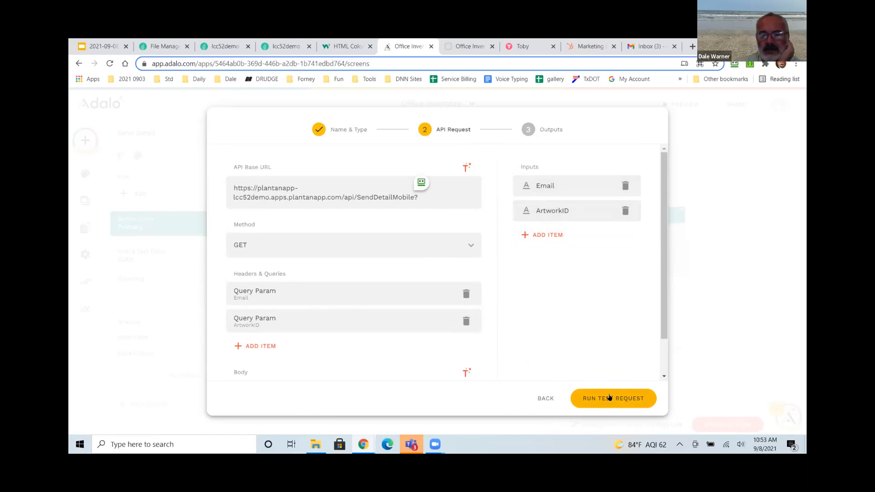
pyautogui.click(609, 398)
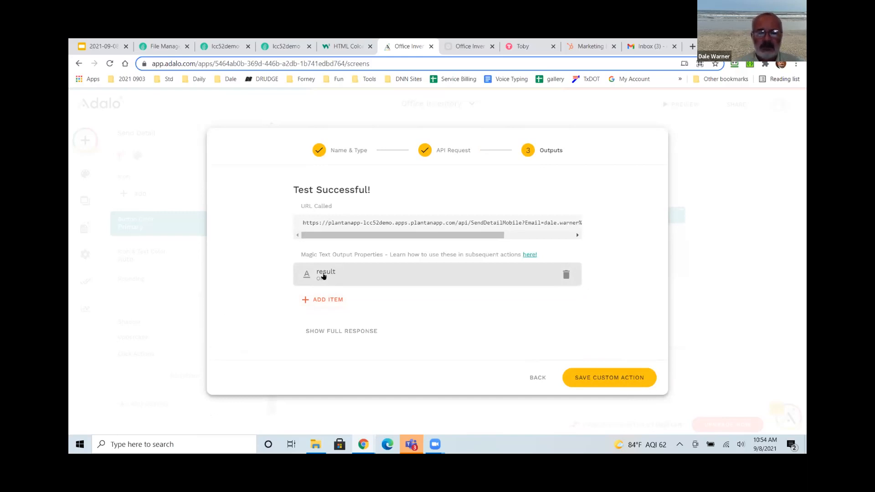
# Save the tested SendDetailMobile custom action.
pyautogui.click(599, 377)
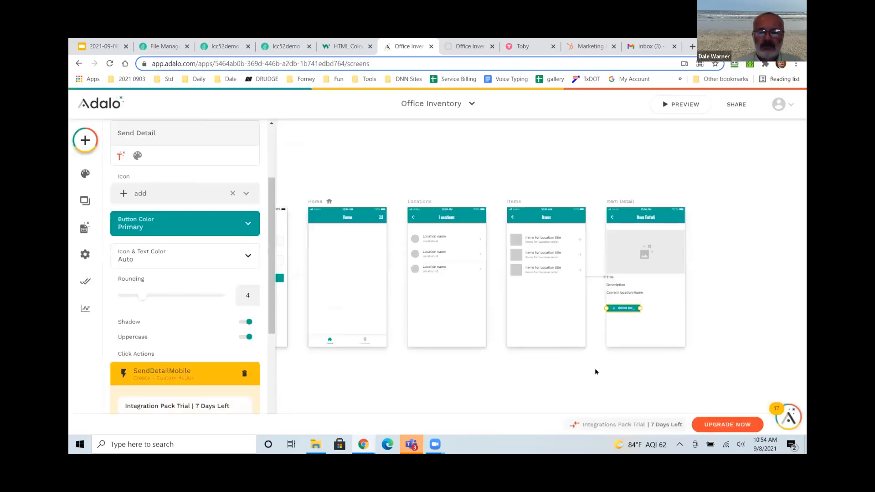
# Fill the action's Email field with Logged In User > Email.
pyautogui.scroll(-3, 187, 355)
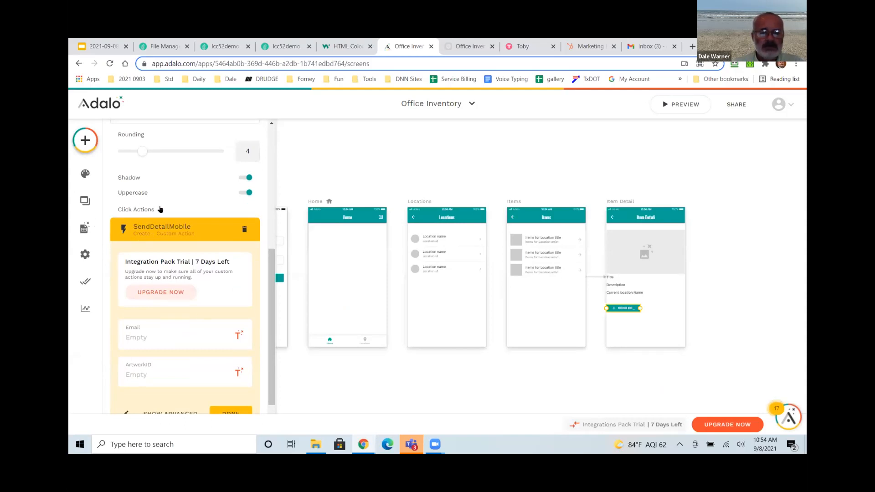
pyautogui.scroll(1, 190, 286)
pyautogui.scroll(-2, 173, 287)
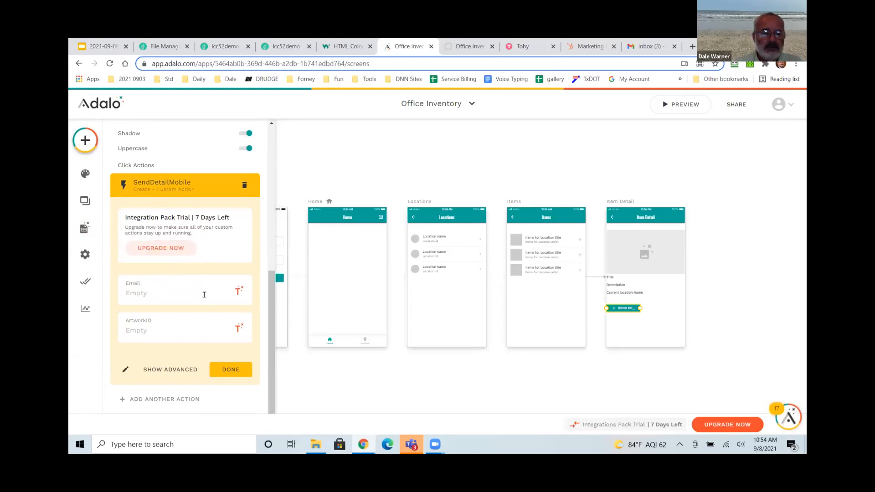
pyautogui.click(238, 290)
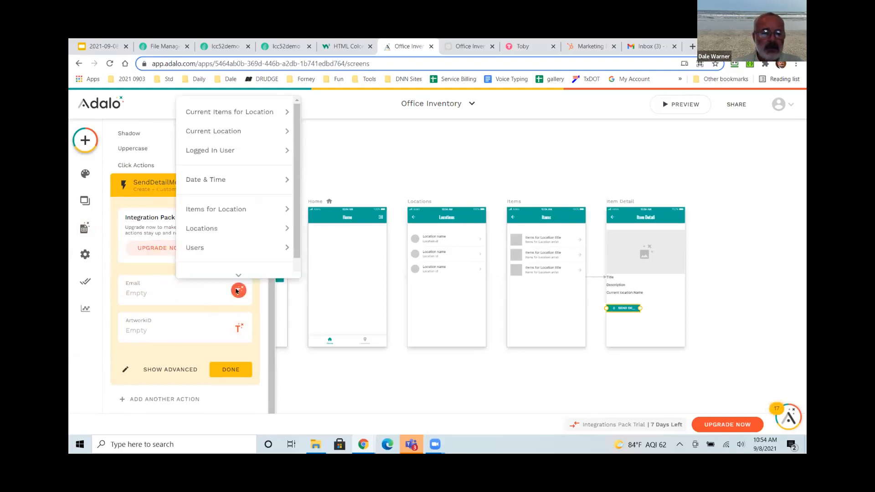
pyautogui.moveTo(238, 111)
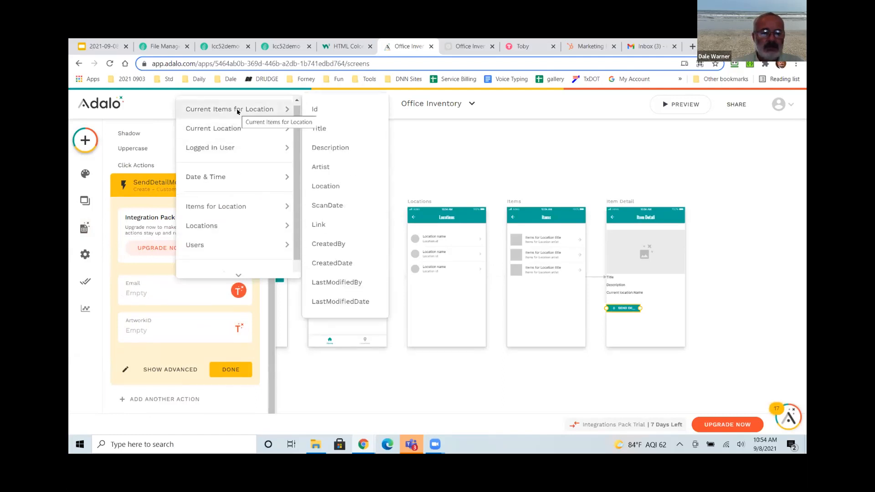
pyautogui.moveTo(238, 142)
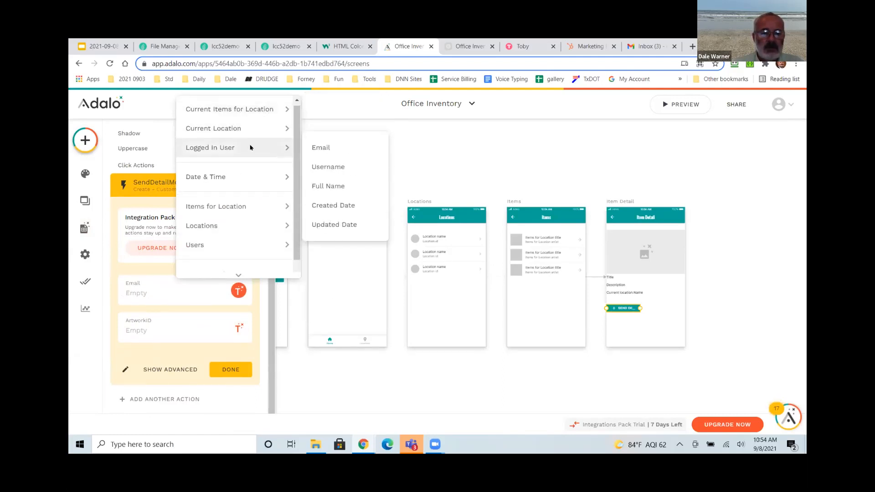
pyautogui.click(324, 148)
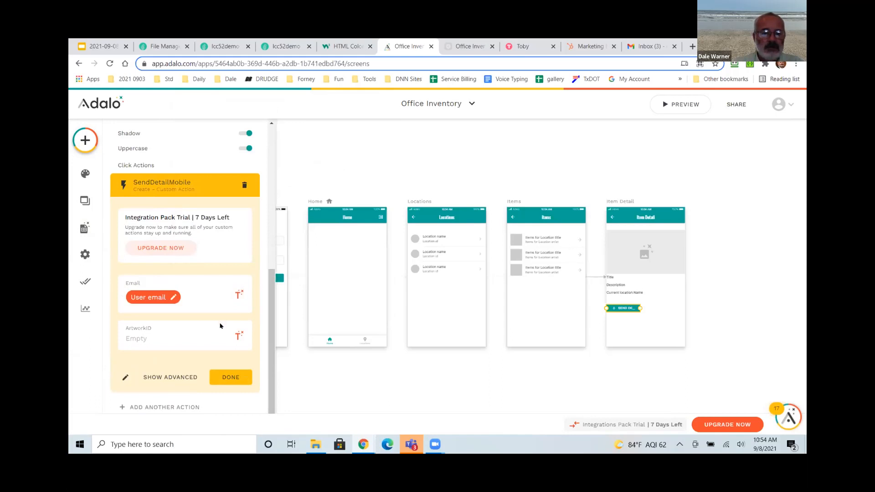
# Fill ArtworkID with the current item's Id and begin adding another action.
pyautogui.click(237, 336)
pyautogui.moveTo(250, 143)
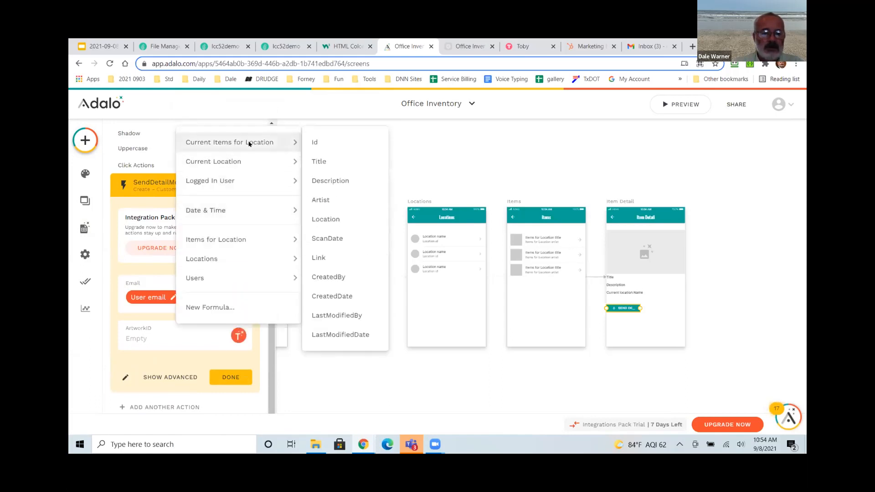
pyautogui.click(324, 144)
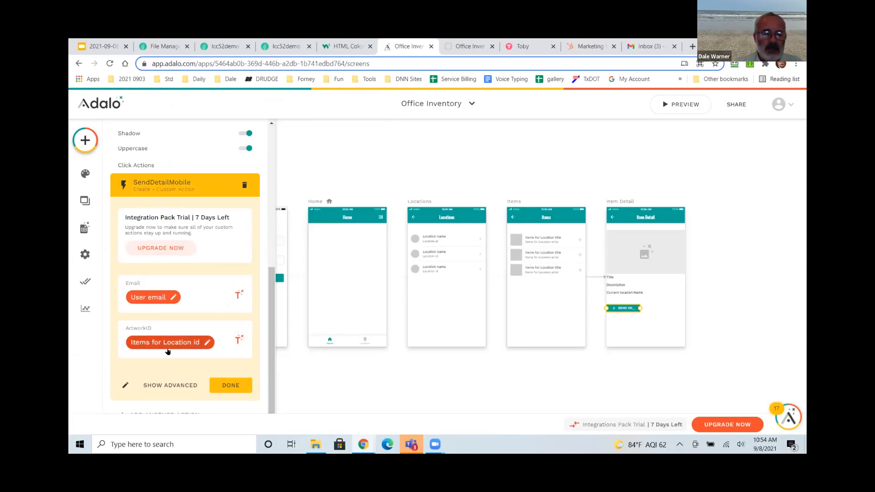
pyautogui.scroll(-1, 167, 351)
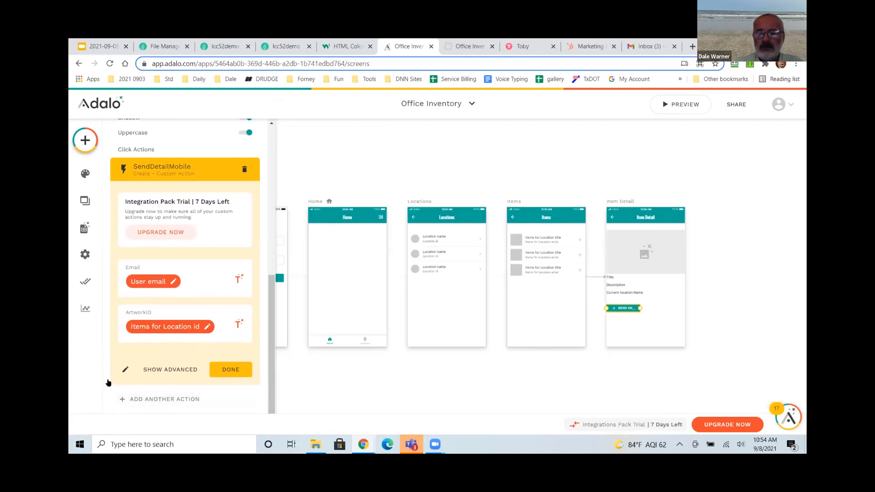
pyautogui.click(150, 400)
# Add a Link action to a new App Bar screen named Item Detail Sent.
pyautogui.moveTo(172, 221)
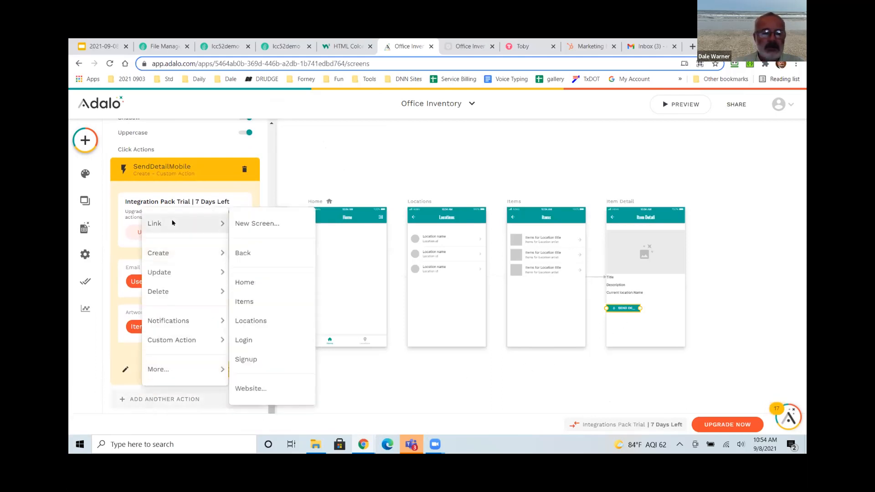
pyautogui.click(256, 225)
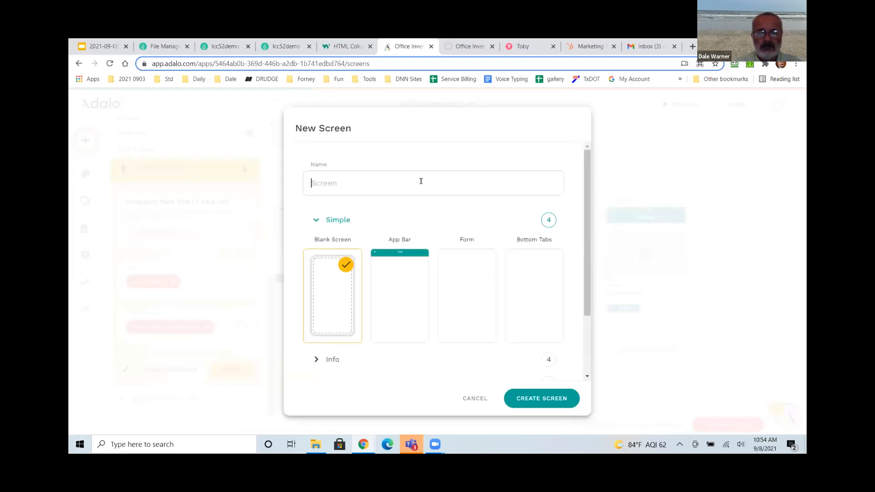
pyautogui.write('I')
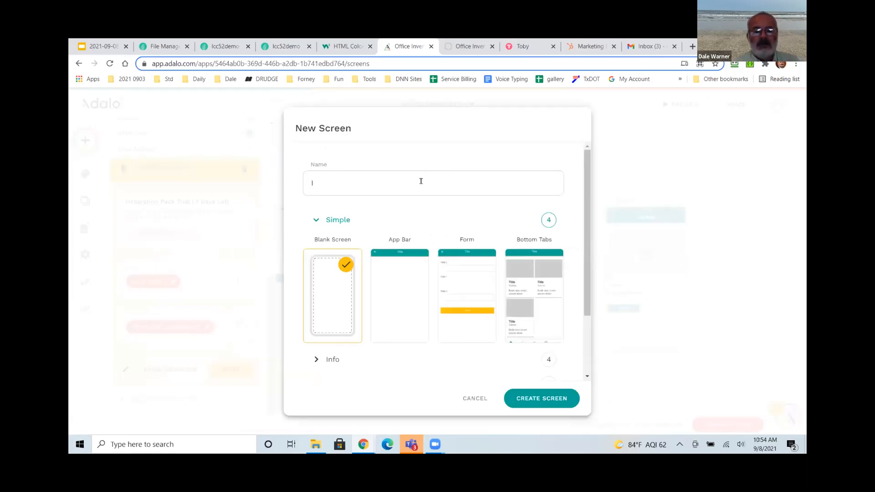
pyautogui.write('tem Detail Dent')
pyautogui.click(413, 303)
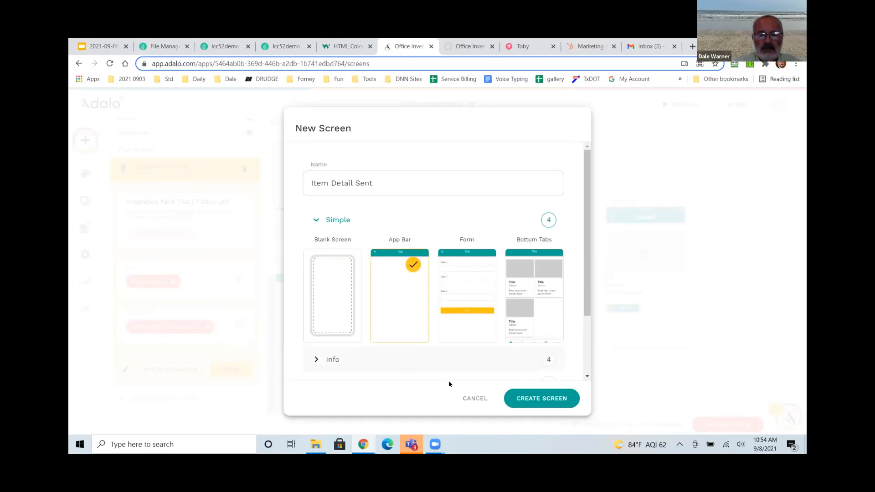
pyautogui.click(528, 396)
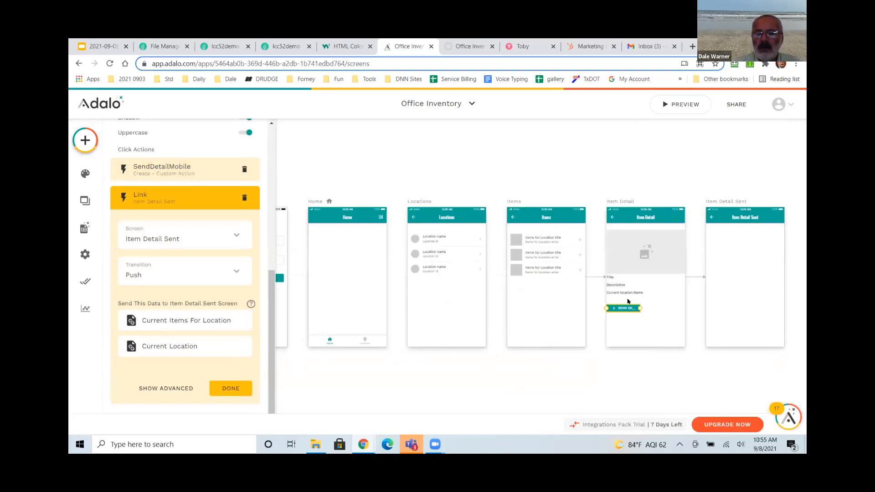
pyautogui.click(750, 280)
# Place a Text component on Item Detail Sent reading 'Item Detail for'.
pyautogui.click(85, 140)
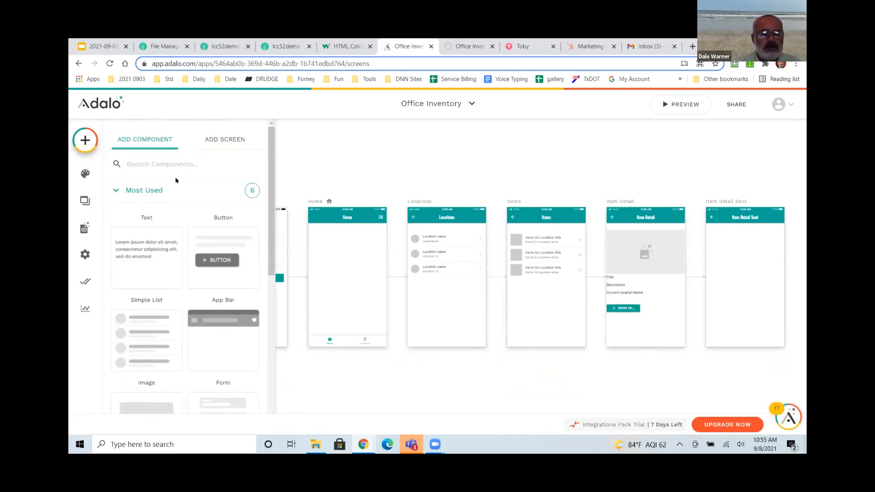
pyautogui.moveTo(149, 270); pyautogui.dragTo(747, 264)
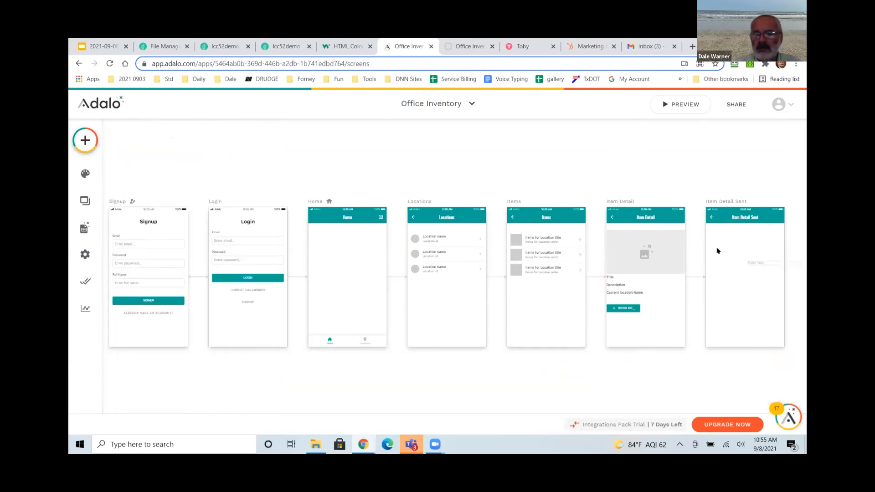
pyautogui.moveTo(714, 240); pyautogui.dragTo(713, 241)
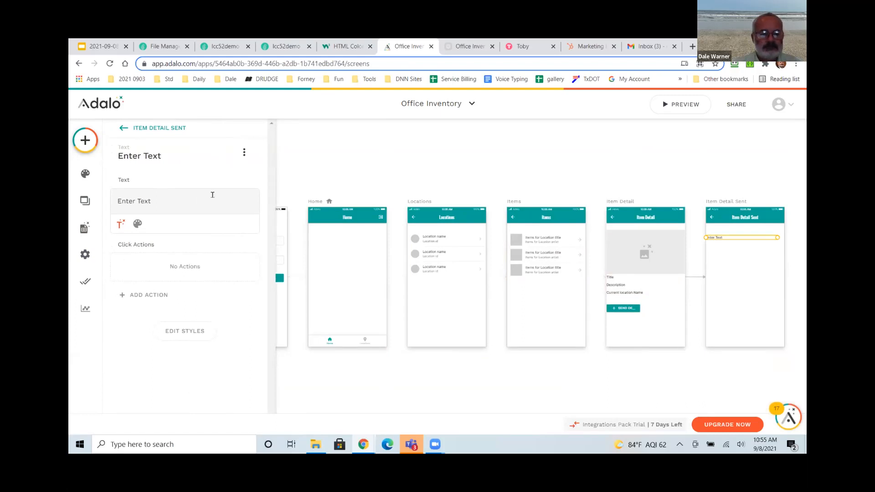
pyautogui.press('Delete')
pyautogui.press('Delete')
pyautogui.press('Delete')
pyautogui.press('Delete')
pyautogui.press('Delete')
pyautogui.press('Delete')
pyautogui.press('Delete')
pyautogui.press('Delete')
pyautogui.press('Delete')
pyautogui.press('Delete')
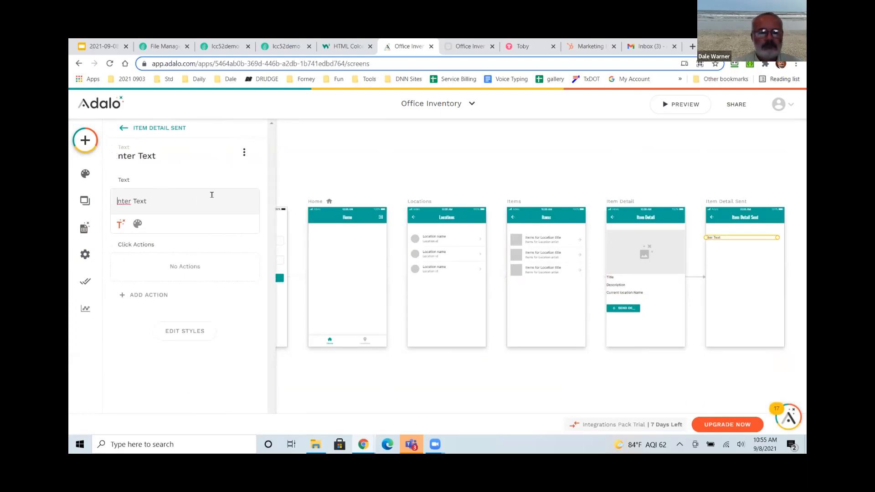
pyautogui.write('I')
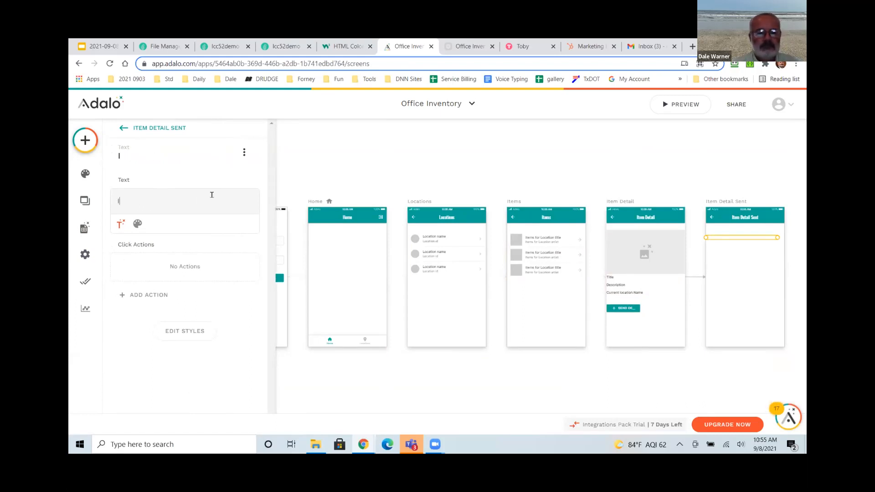
pyautogui.write('tem Detail for')
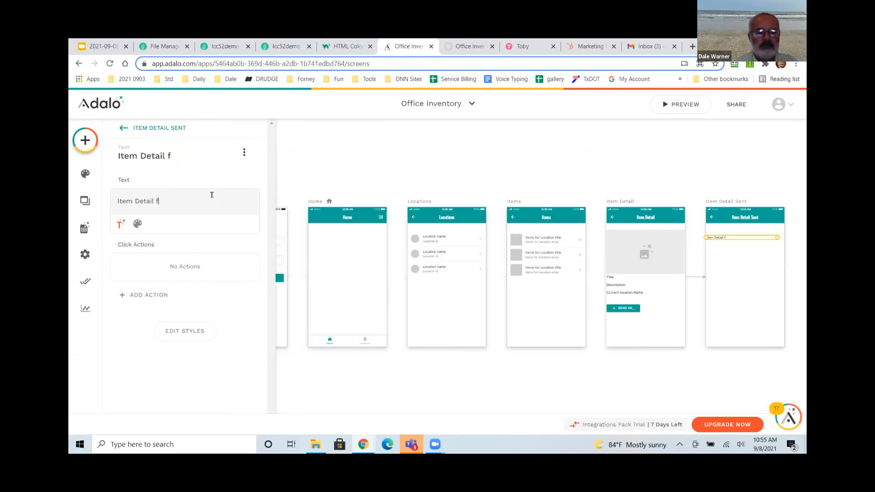
# Extend the text with the item's Title, 'was sent to', and the logged-in user's Email.
pyautogui.click(120, 224)
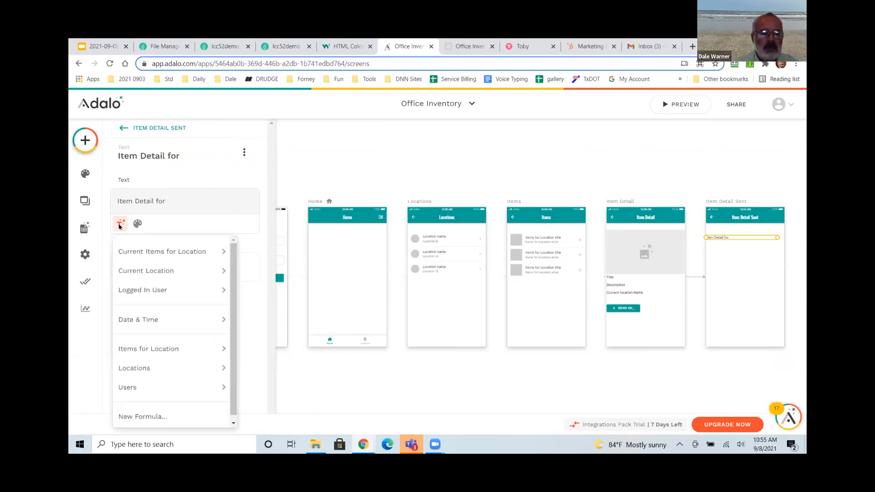
pyautogui.moveTo(137, 251)
pyautogui.click(261, 246)
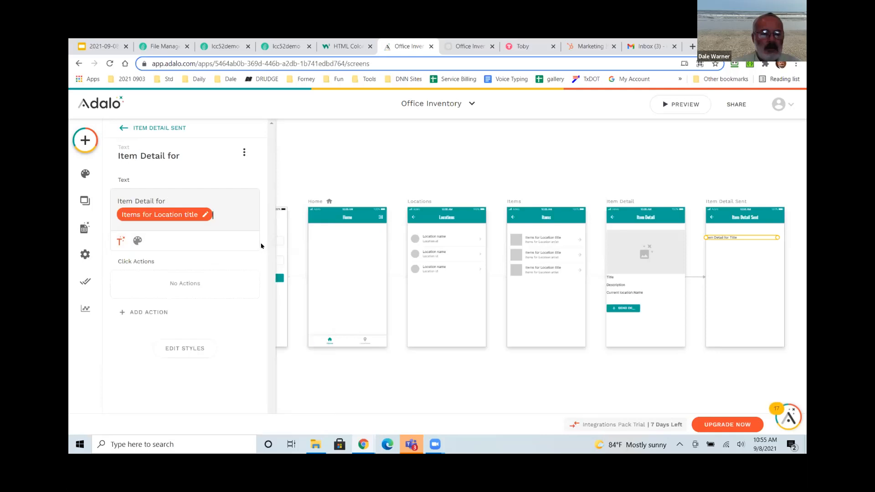
pyautogui.write('was sent to')
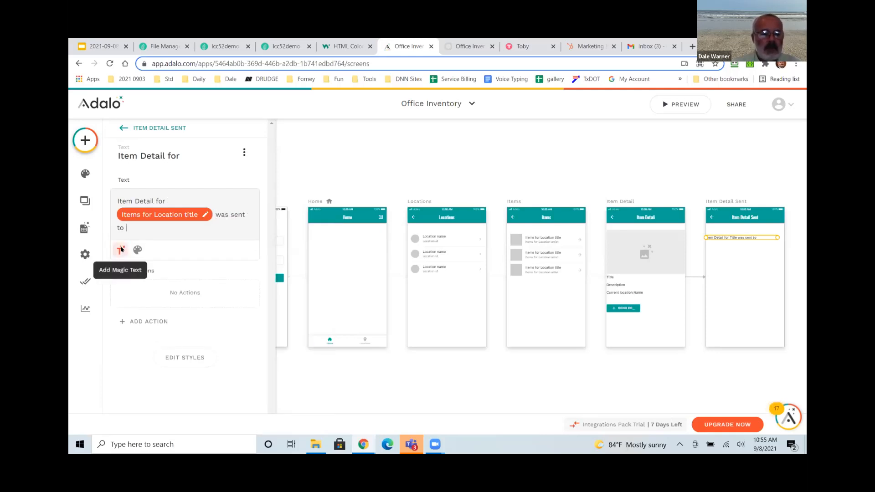
pyautogui.click(121, 249)
pyautogui.moveTo(174, 316)
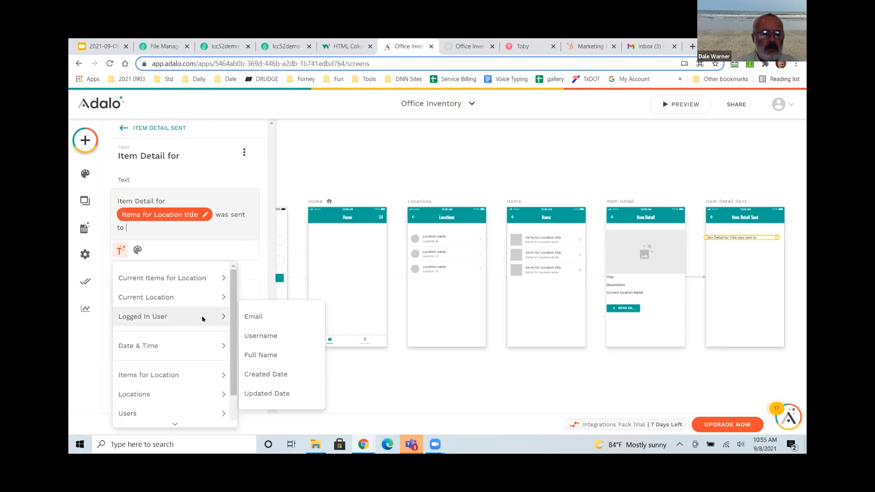
pyautogui.click(258, 323)
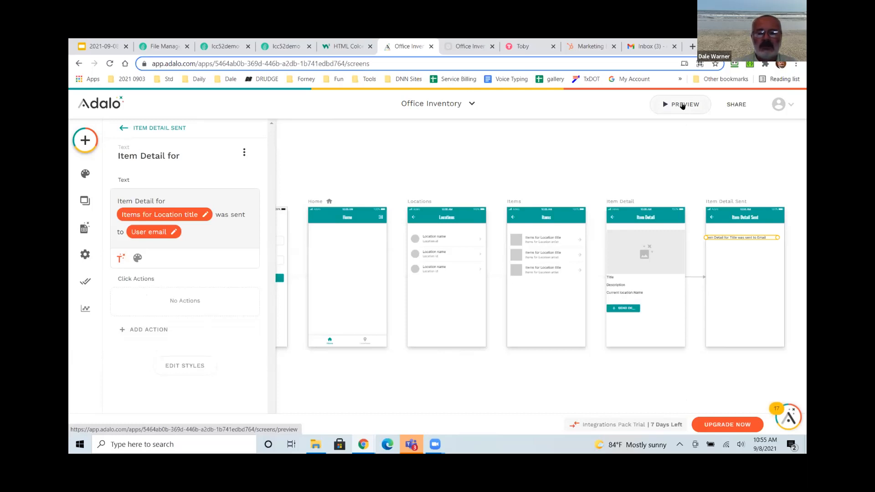
# Preview the app, send the Mona Lisa details from Locations > Vault, then go to Gmail.
pyautogui.click(682, 106)
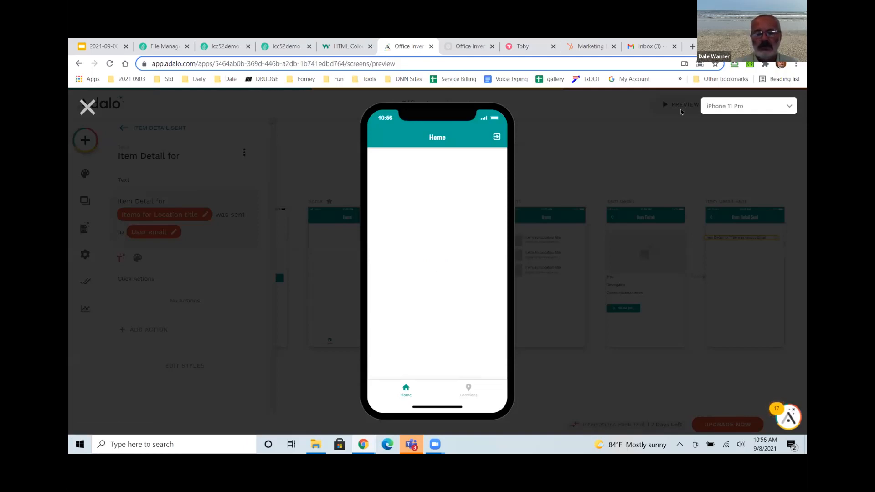
pyautogui.click(468, 390)
pyautogui.click(497, 256)
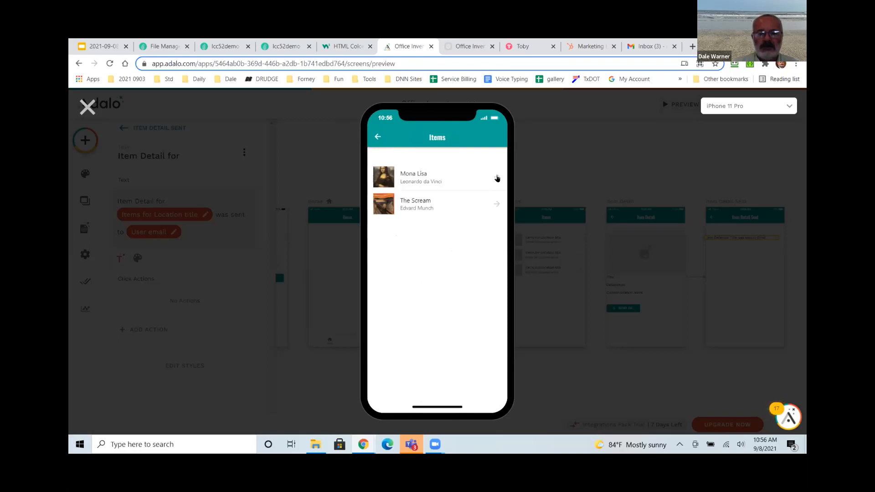
pyautogui.click(497, 178)
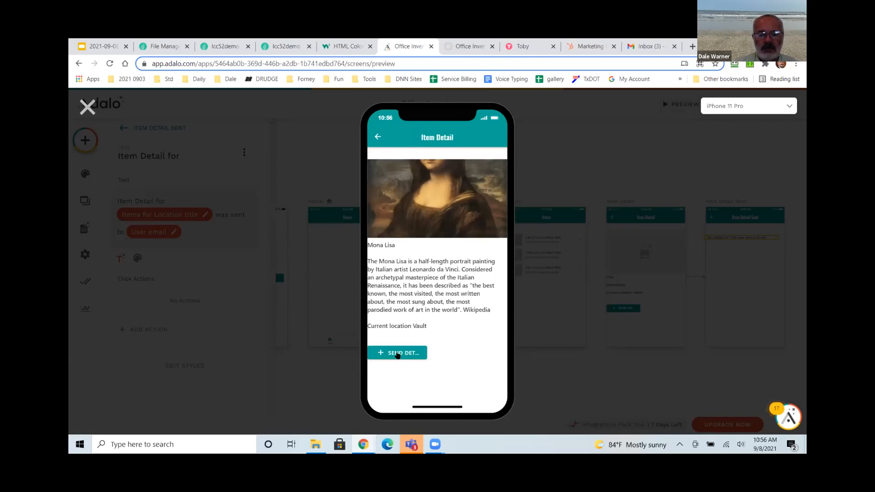
pyautogui.click(400, 354)
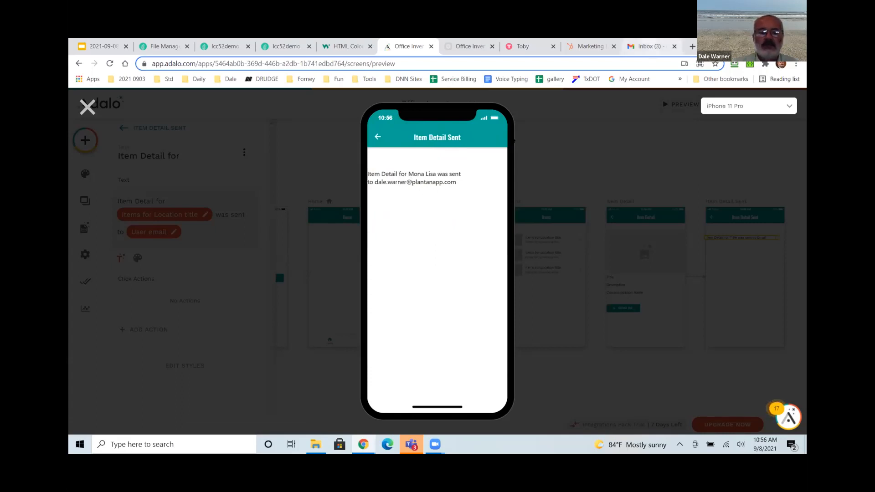
pyautogui.hotkey('ctrl', '9')
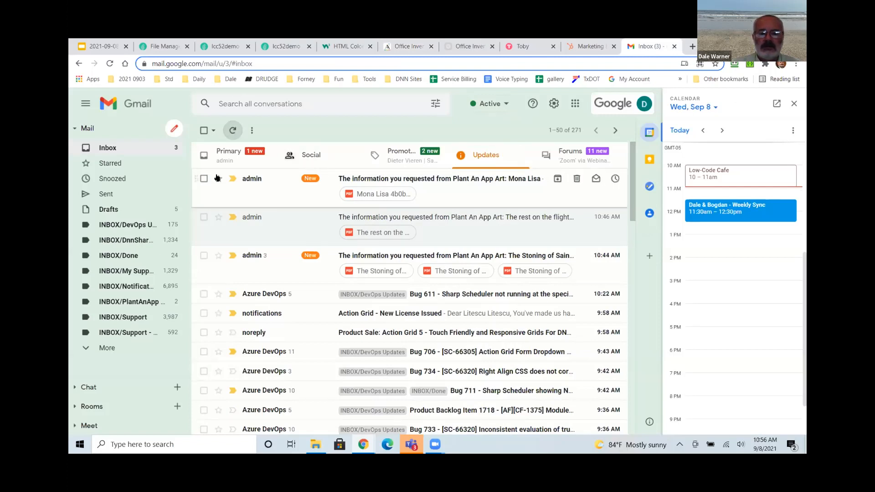
# Open the Plant An App Art email, page through the three-page Mona Lisa PDF, and return to Adalo.
pyautogui.click(395, 179)
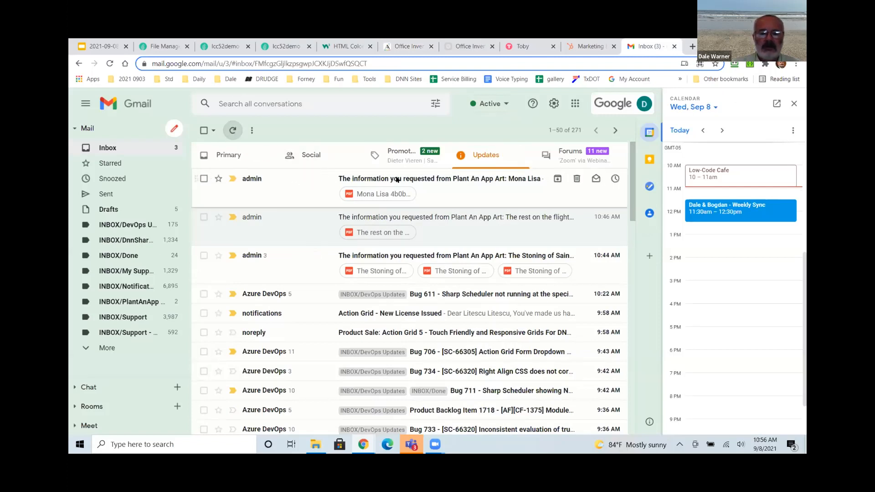
pyautogui.click(290, 249)
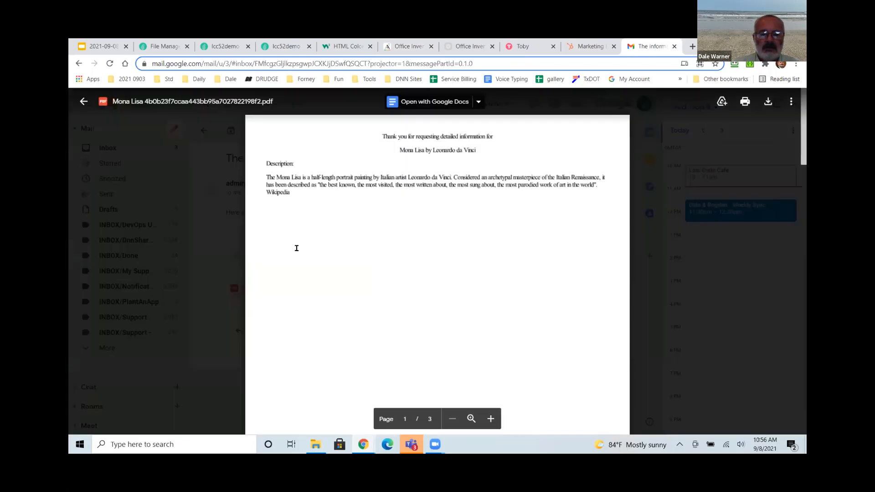
pyautogui.scroll(-10, 309, 243)
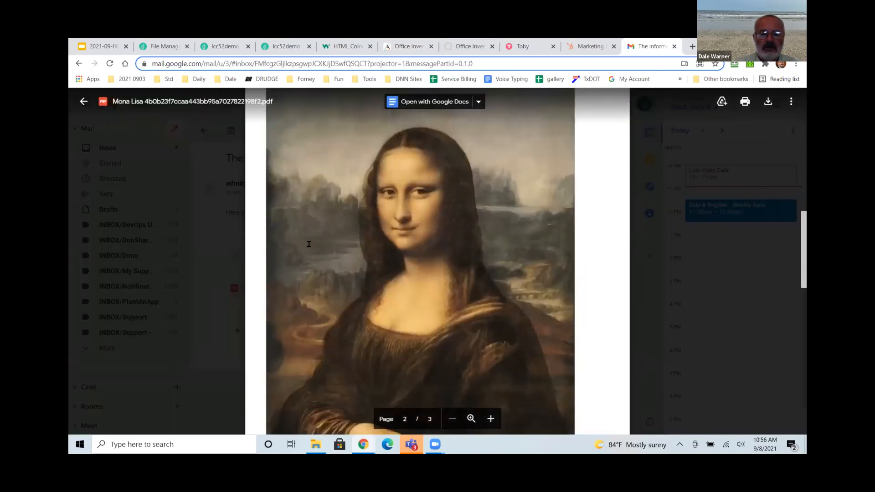
pyautogui.scroll(10, 319, 241)
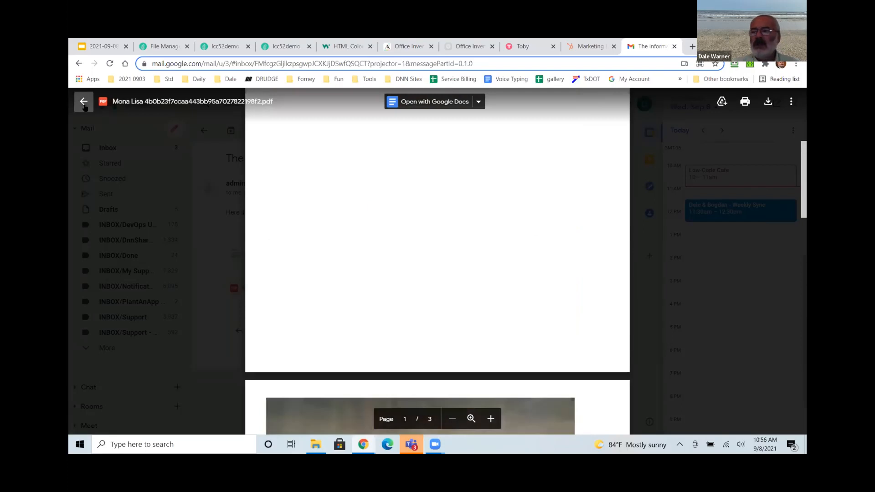
pyautogui.press('Escape')
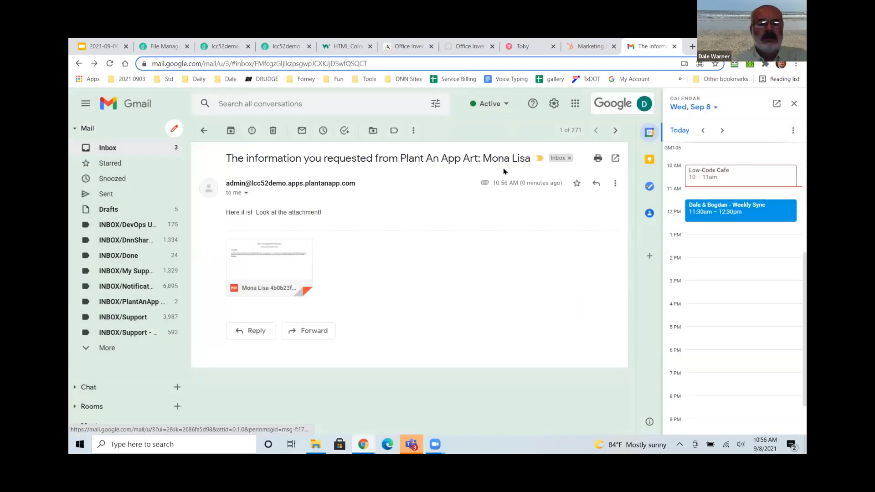
pyautogui.click(123, 42)
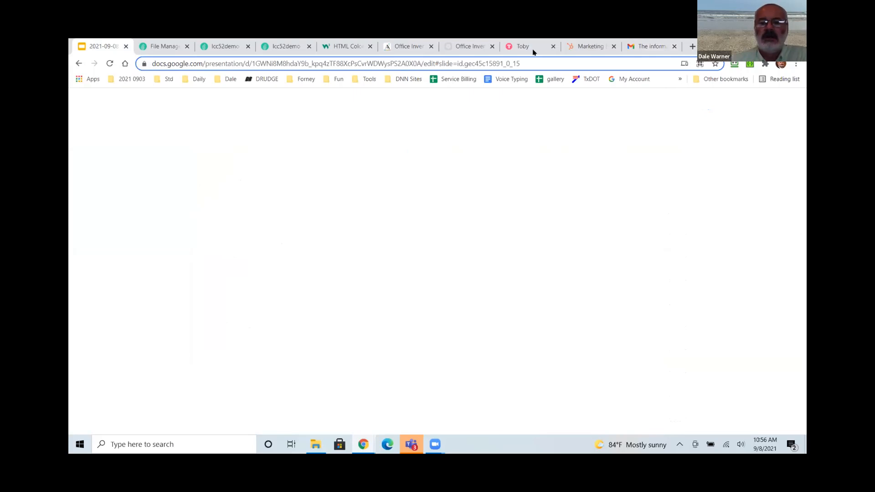
pyautogui.click(419, 48)
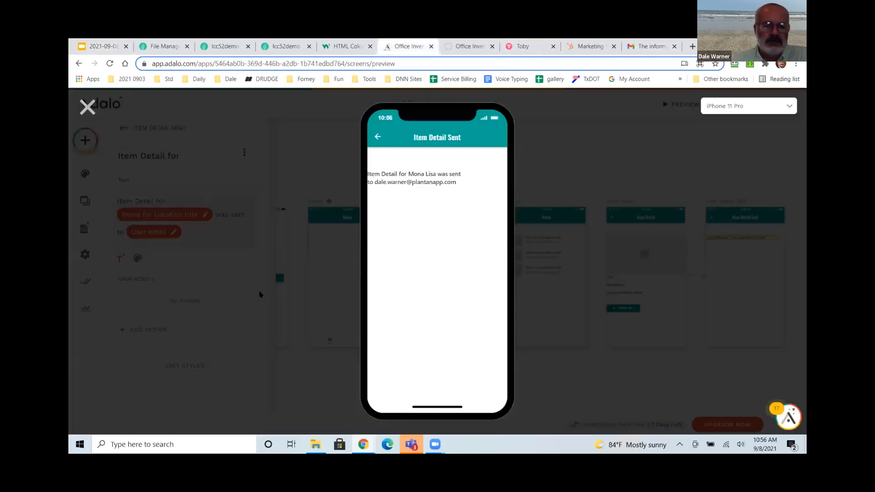
# Leave the preview, open the Progressive Web App version, then present the 'Happy Low-coding!' slide full screen.
pyautogui.click(88, 107)
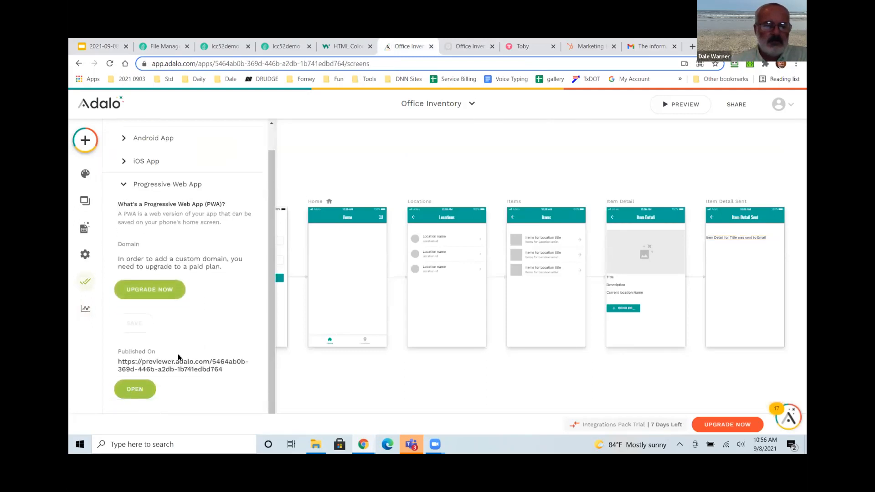
pyautogui.click(140, 388)
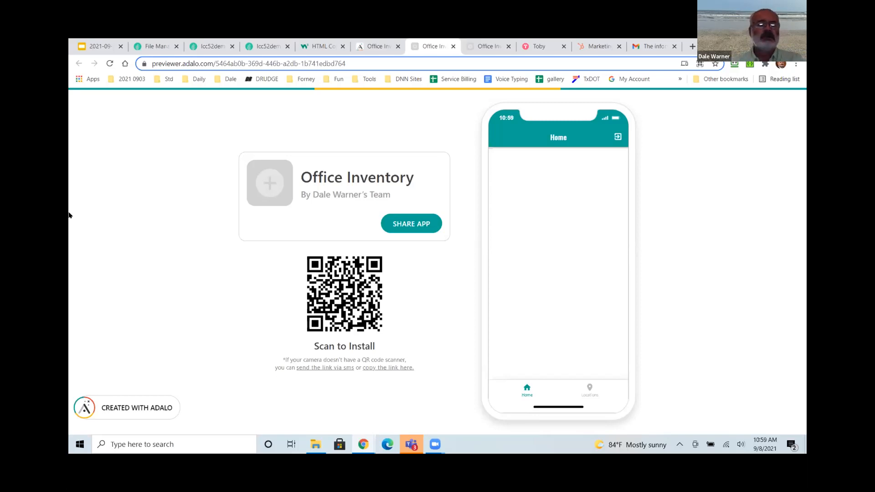
pyautogui.click(102, 46)
pyautogui.scroll(-6, 131, 288)
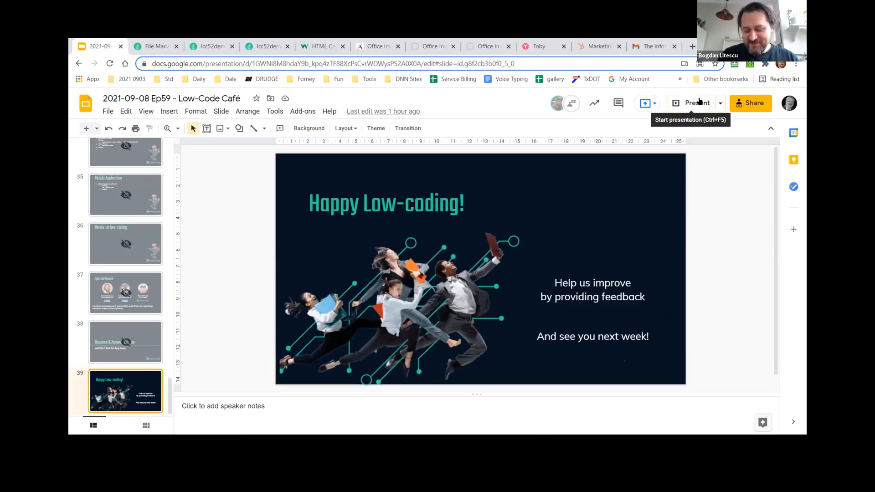
pyautogui.click(697, 103)
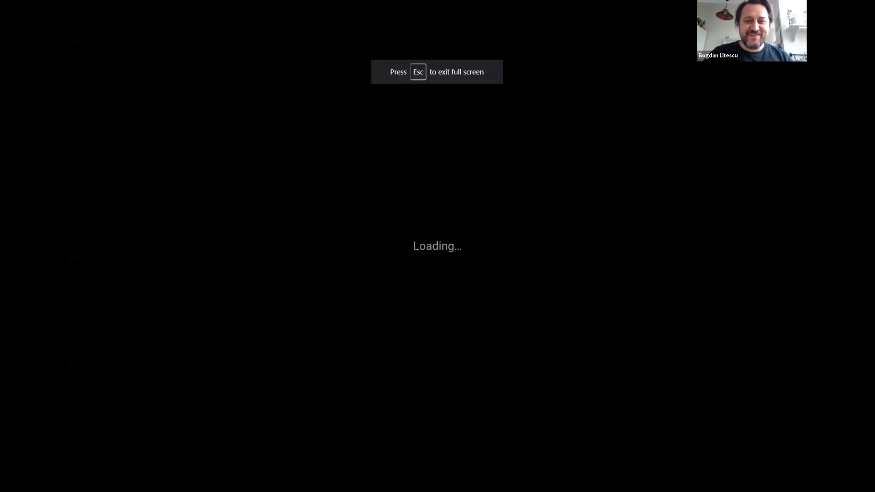